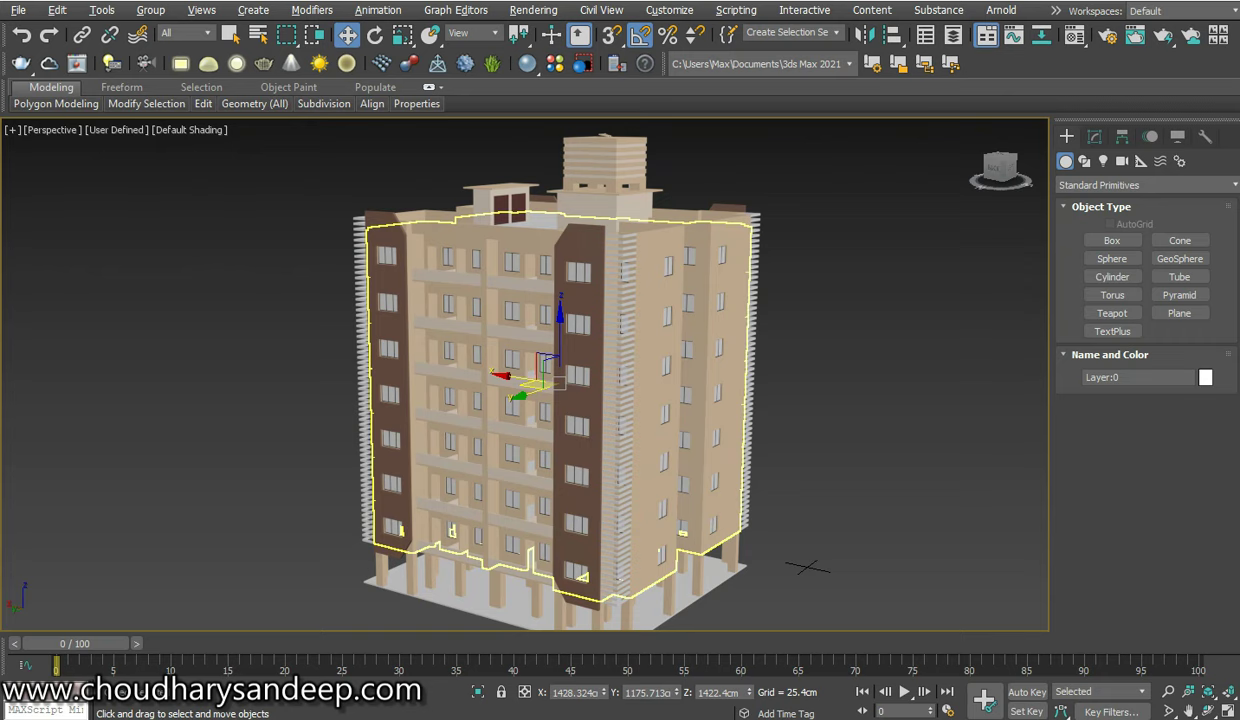
At the building's Polygon level, select the top three wall panels of the facade column
middle_click_drag(808, 567, 700, 560, "alt")
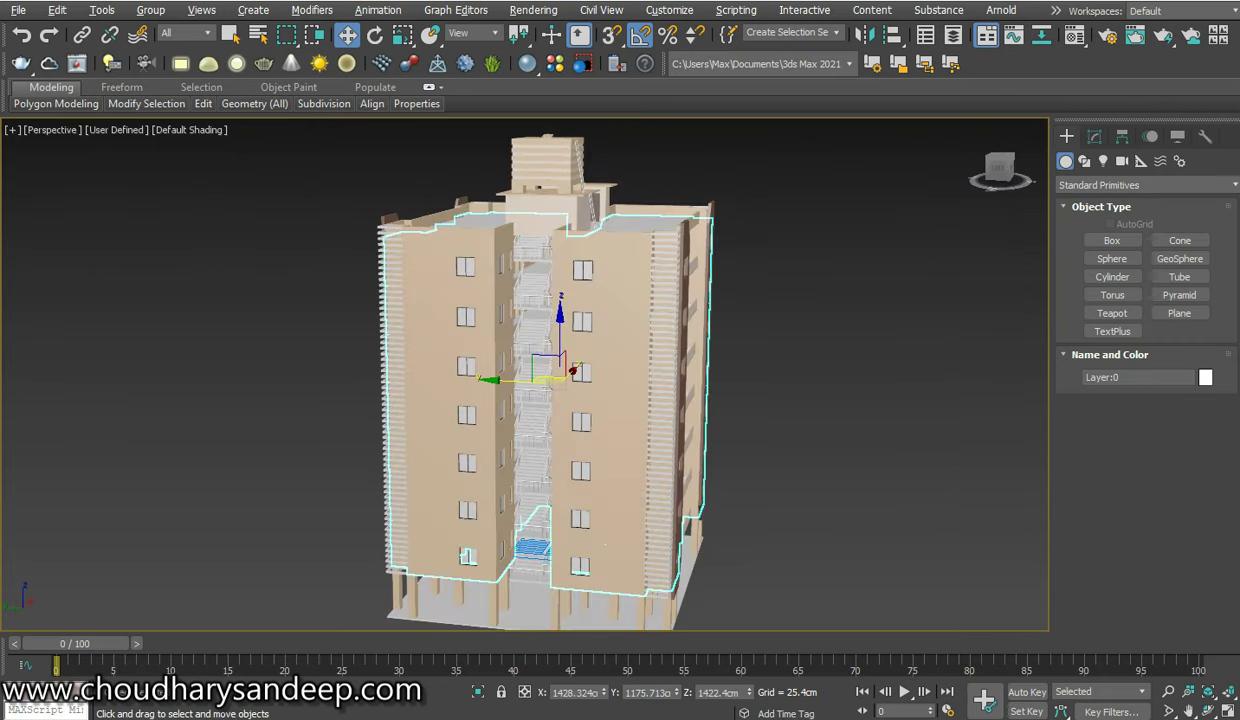
scroll(560, 523, "up", 5)
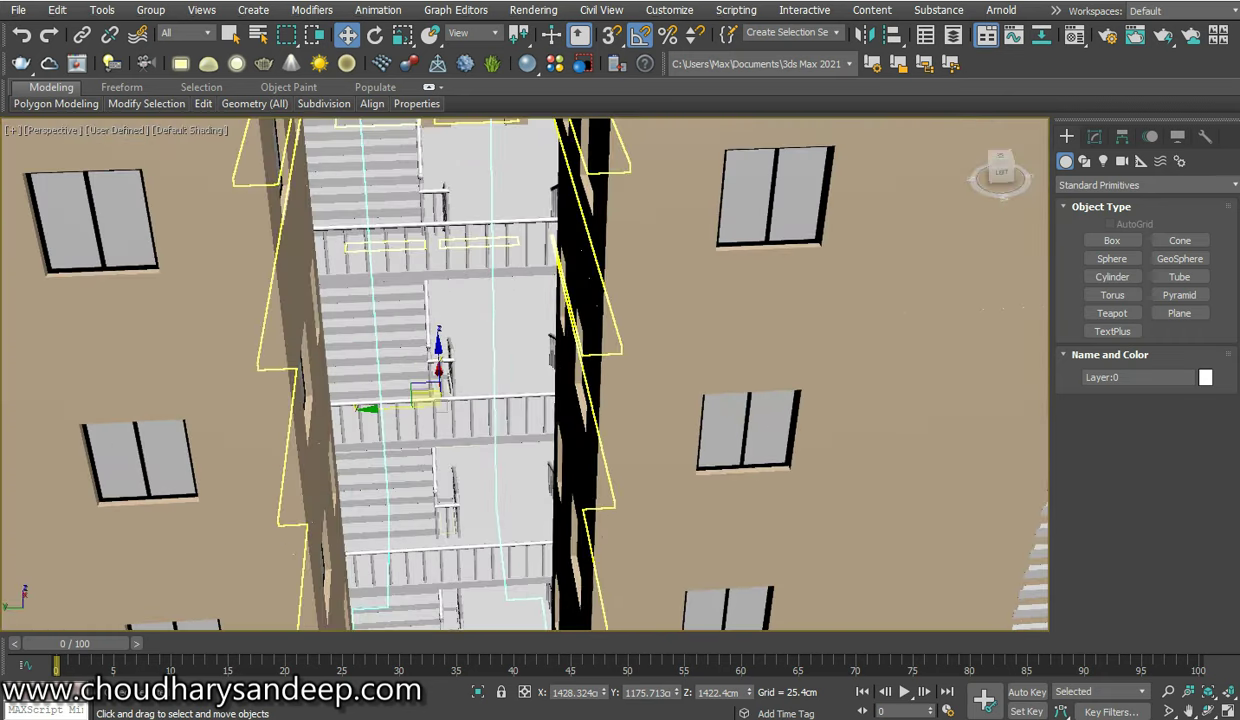
scroll(382, 243, "down", 2)
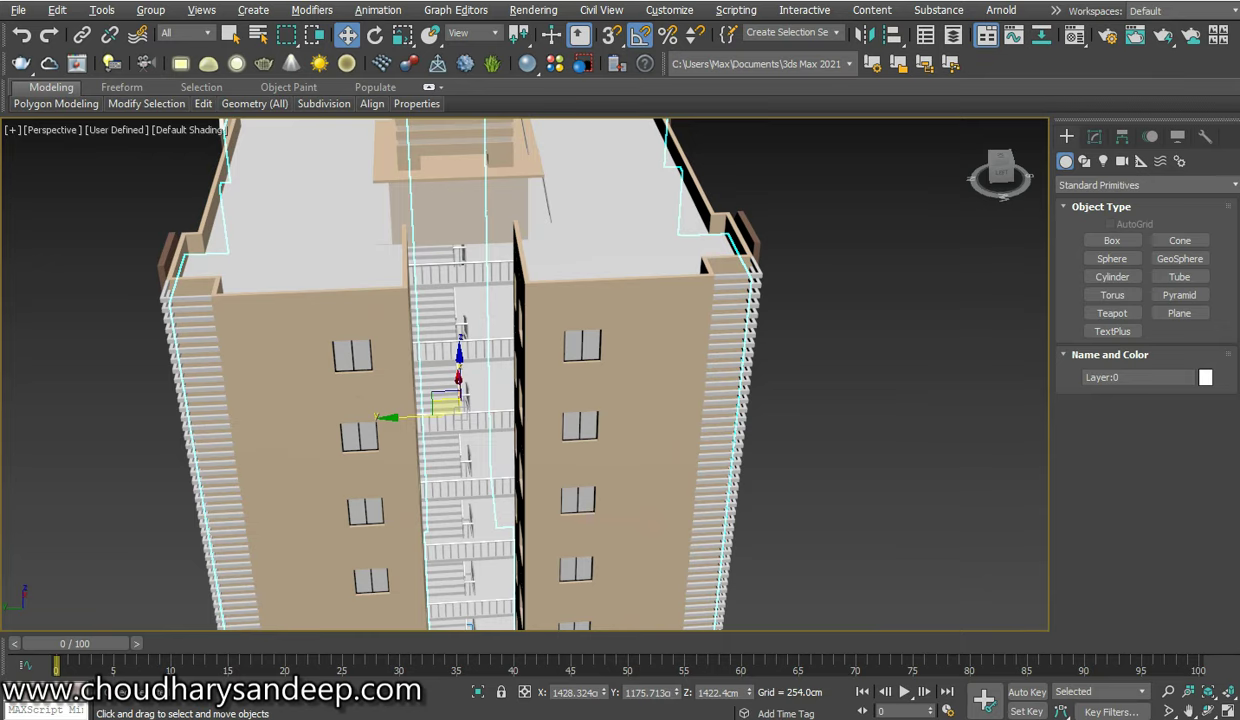
mouse_move(382, 243)
middle_mouse_down("alt")
mouse_move(440, 250)
mouse_move(400, 255)
mouse_move(500, 240)
mouse_move(520, 260)
mouse_move(522, 210)
middle_mouse_up("alt")
scroll(520, 375, "down", 3)
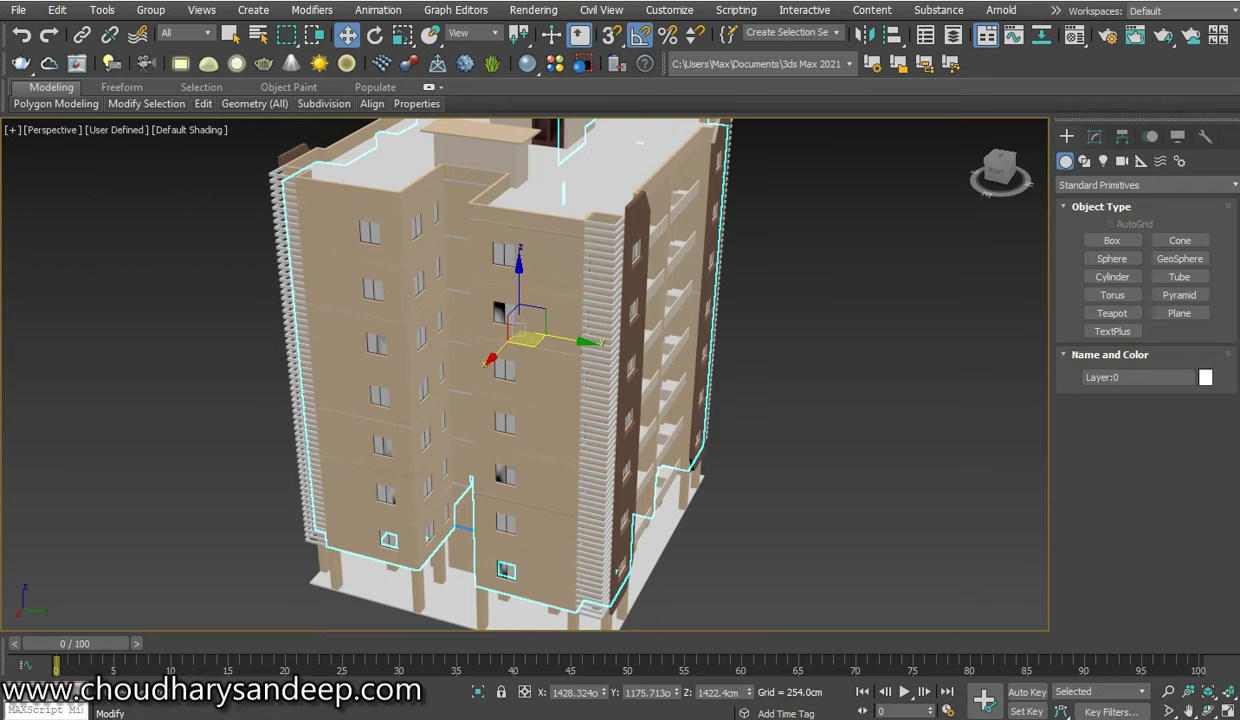
left_click(1094, 136)
left_click(1100, 269)
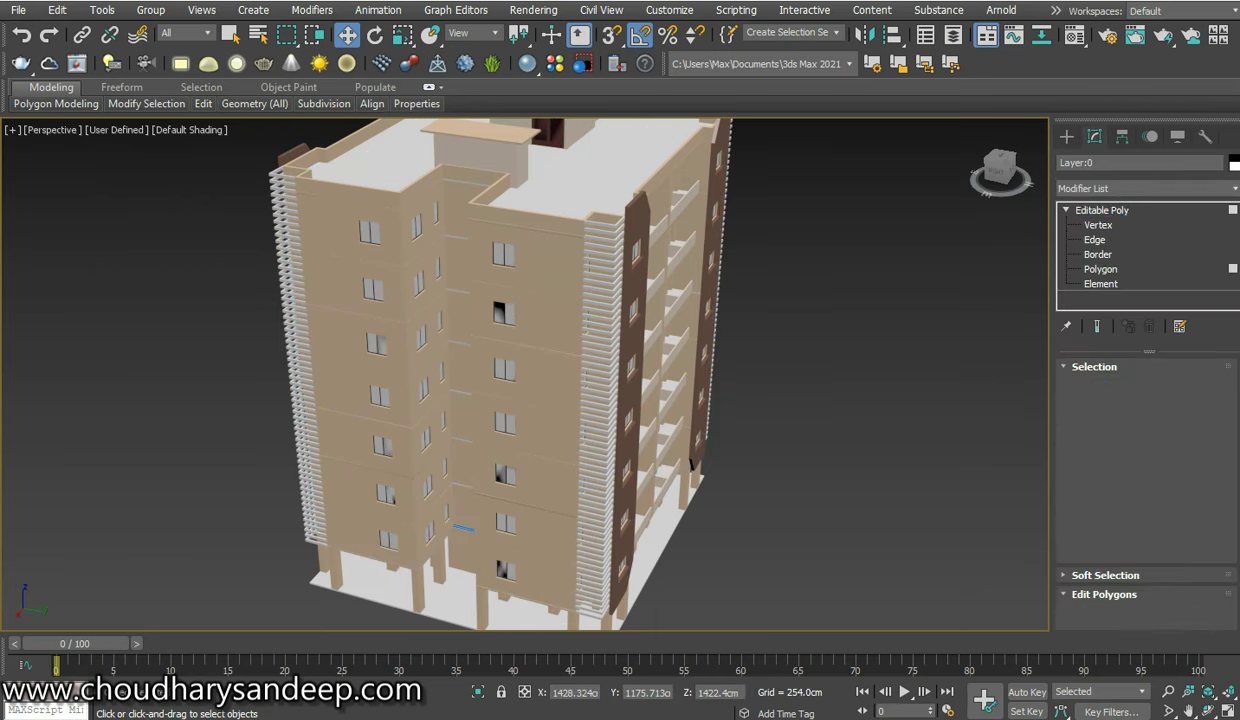
scroll(458, 416, "up", 3)
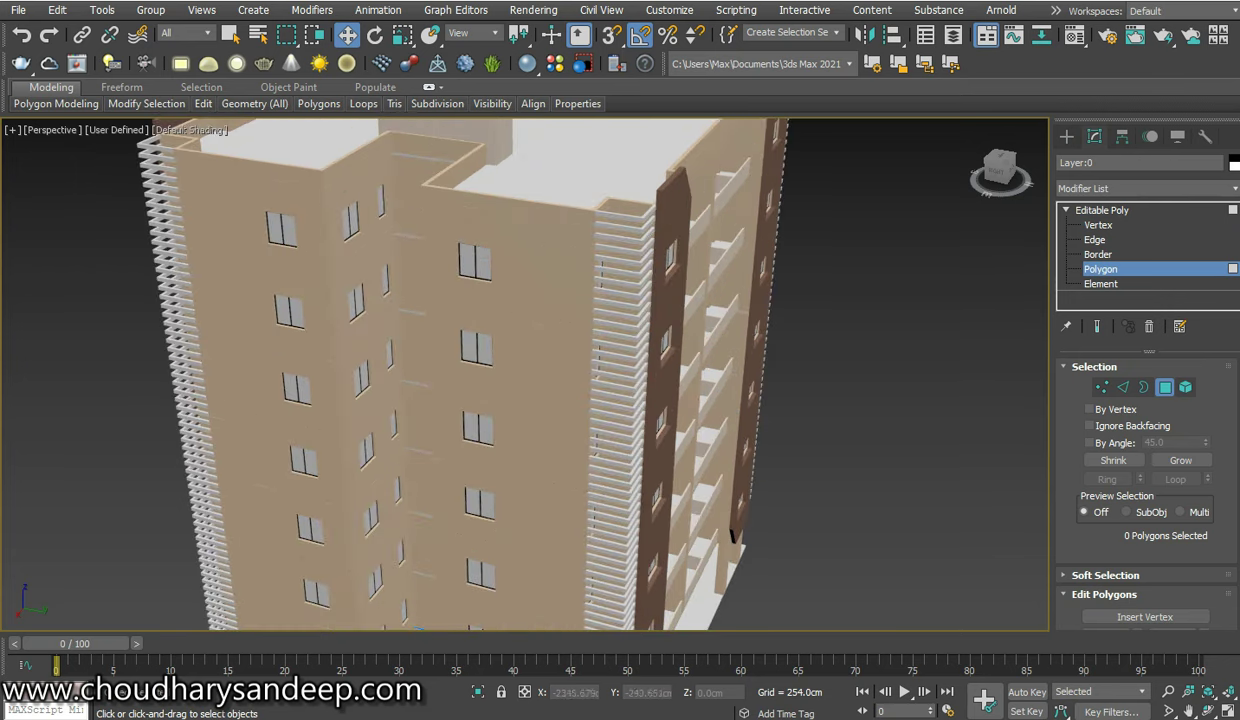
left_click(512, 272)
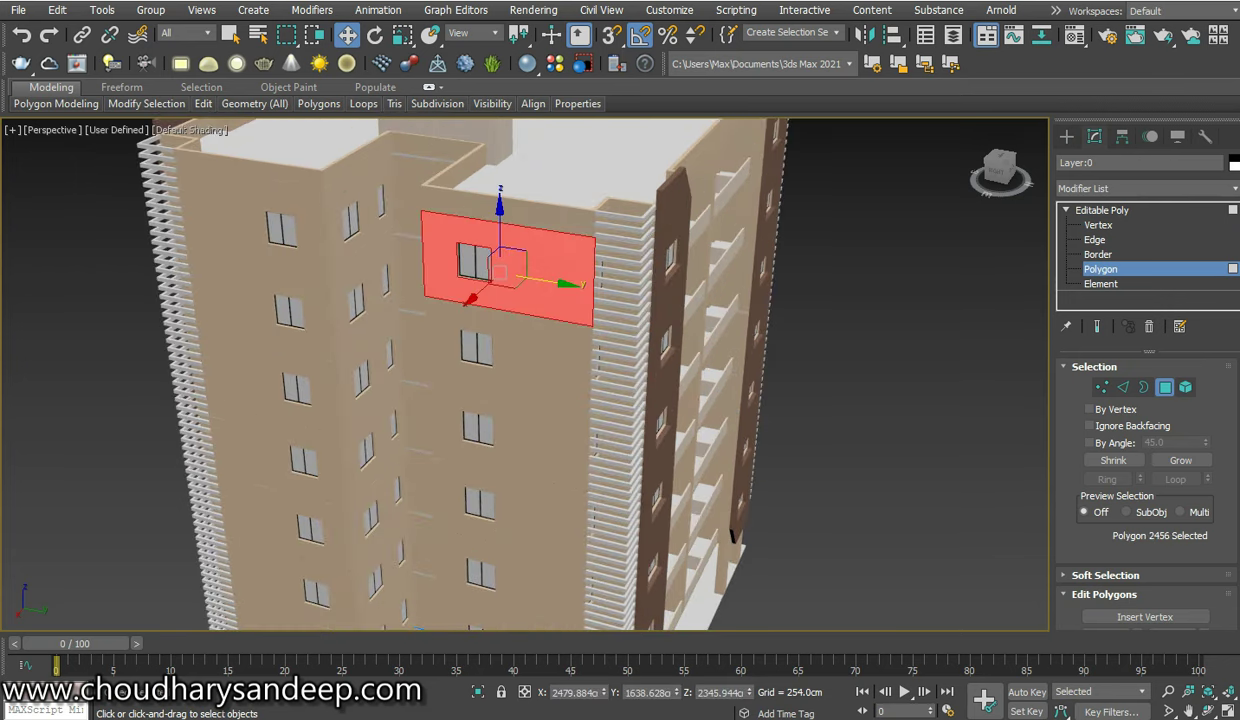
key("F4")
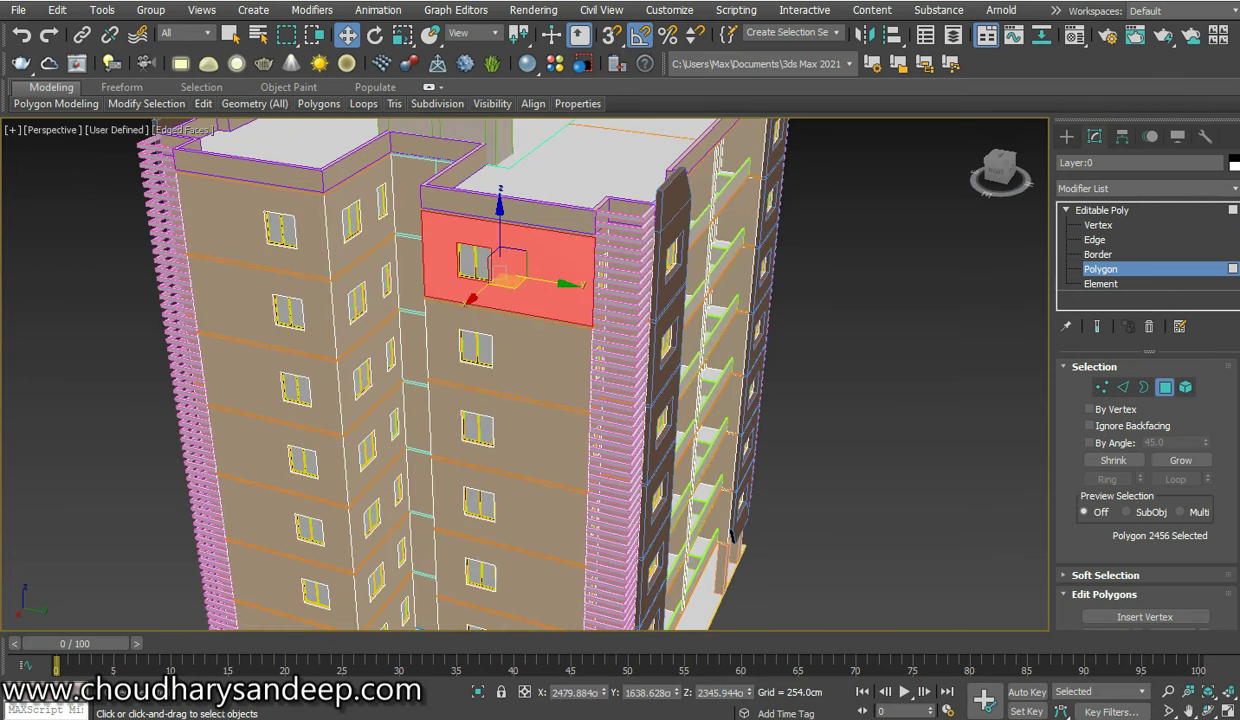
left_click(523, 364, "ctrl")
left_click(518, 438, "ctrl")
Add the remaining wall panels down to the base of the column to the selection
middle_click_drag(518, 438, 518, 386)
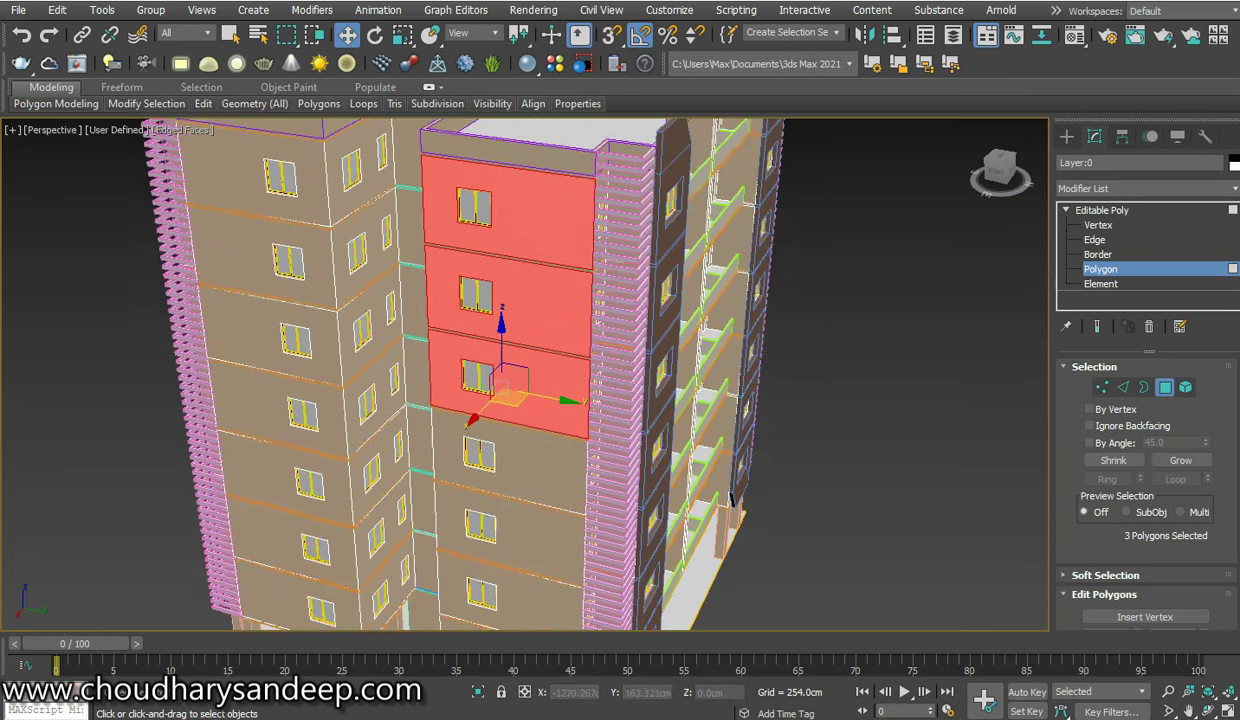
middle_click_drag(545, 480, 548, 396)
left_click(551, 396, "ctrl")
left_click(534, 465, "ctrl")
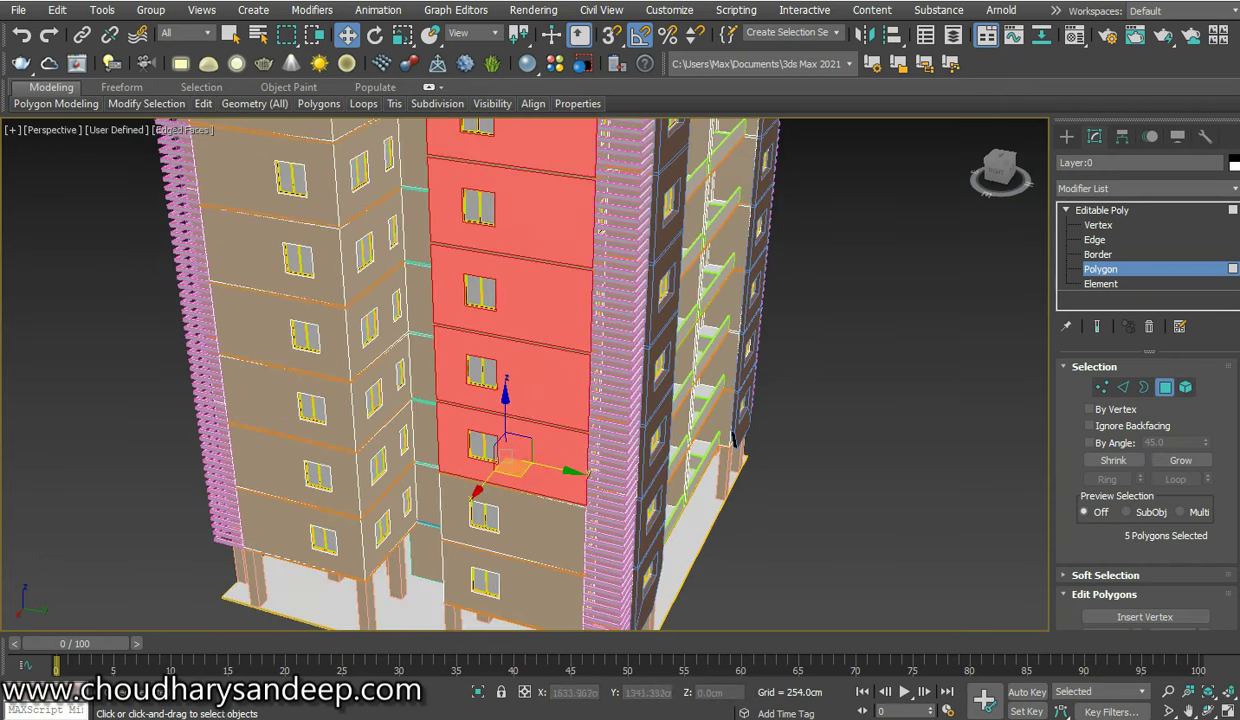
left_click(520, 520, "ctrl")
left_click(520, 588, "ctrl")
scroll(1150, 500, "down", 10)
Detach the selected panels as a clone named Object003 and select the new object
left_click(1178, 494)
left_click(536, 386)
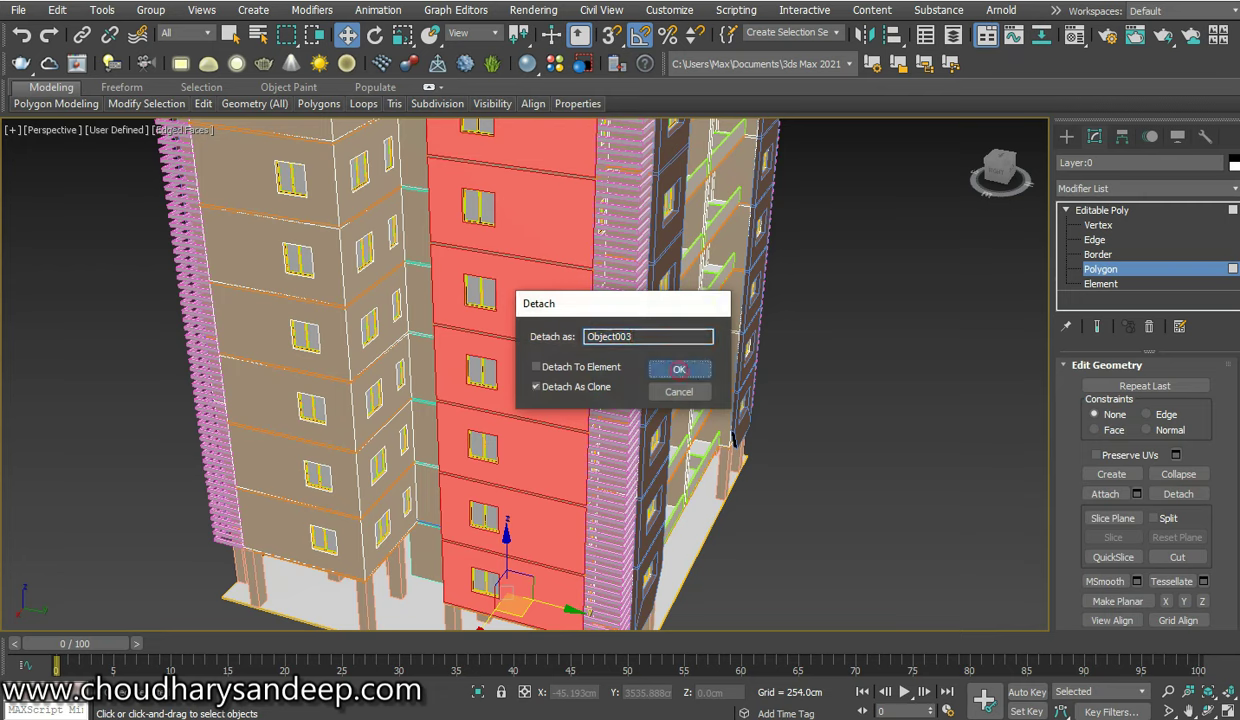
left_click(679, 369)
left_click(1102, 210)
left_click(500, 400)
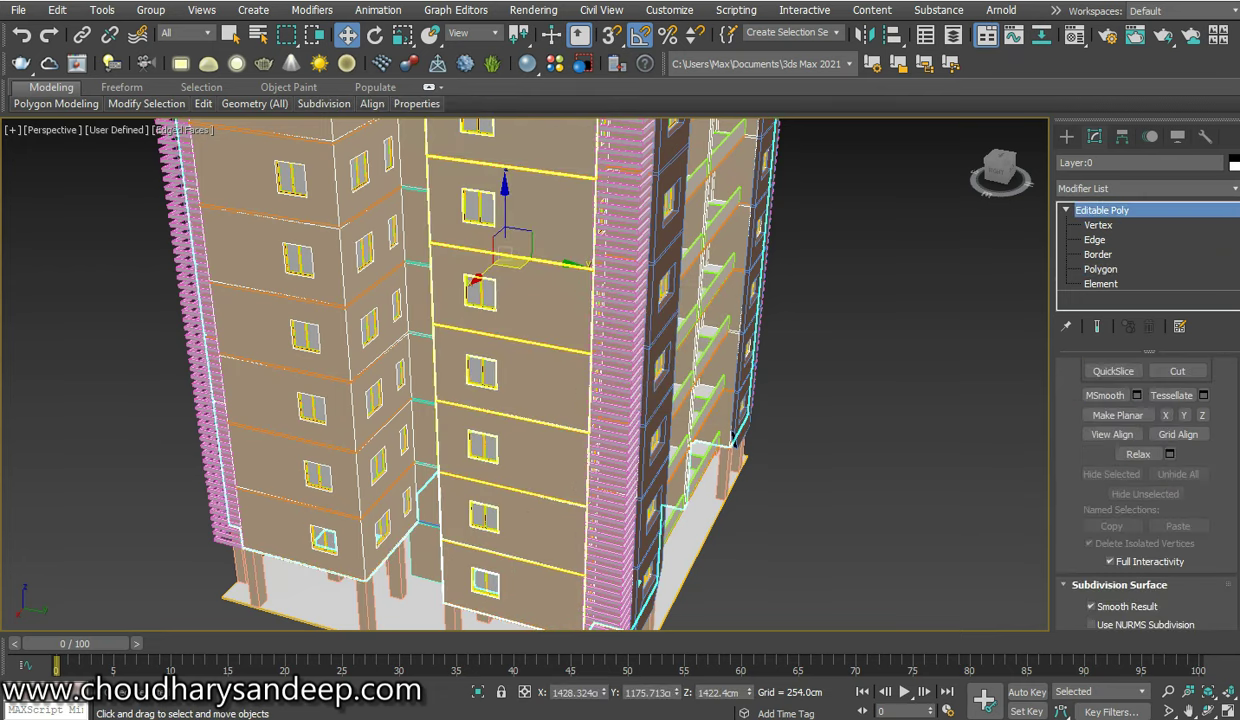
left_click(733, 438)
middle_click_drag(733, 438, 806, 572, "alt")
Switch Object003 to Edge level and select its upper horizontal floor-line edges
key("2")
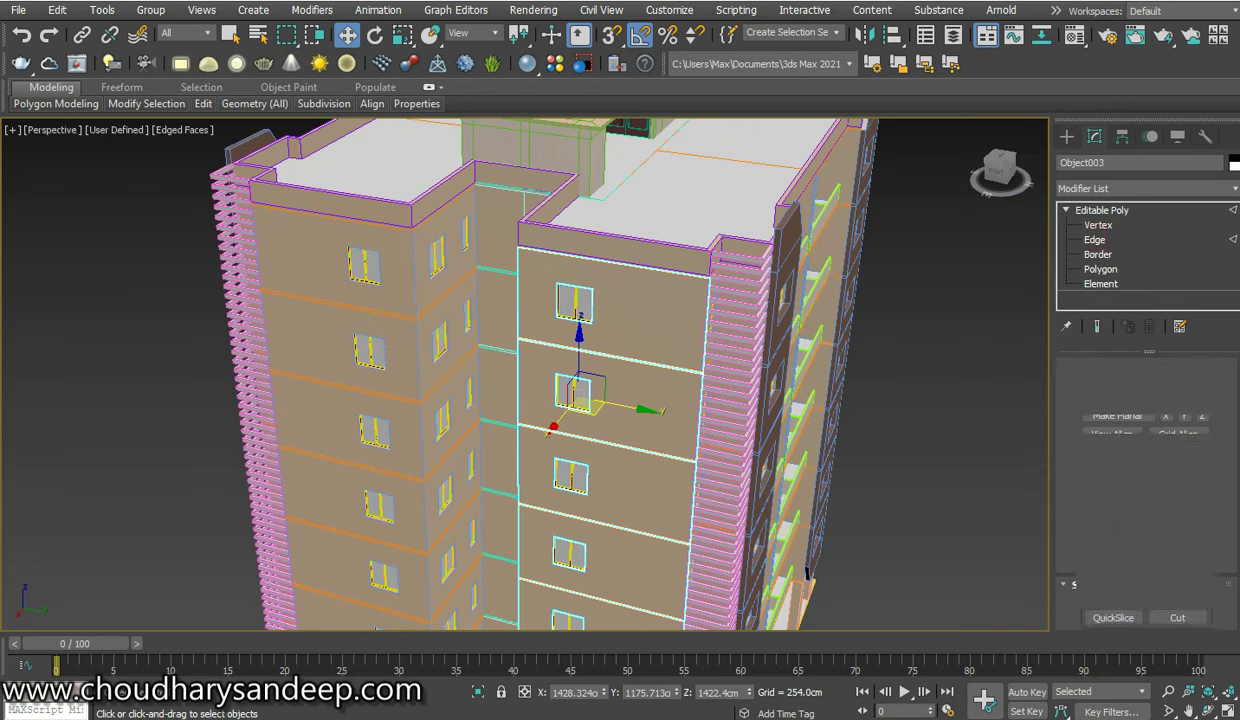
scroll(852, 625, "up", 3)
left_click_drag(610, 312, 650, 354)
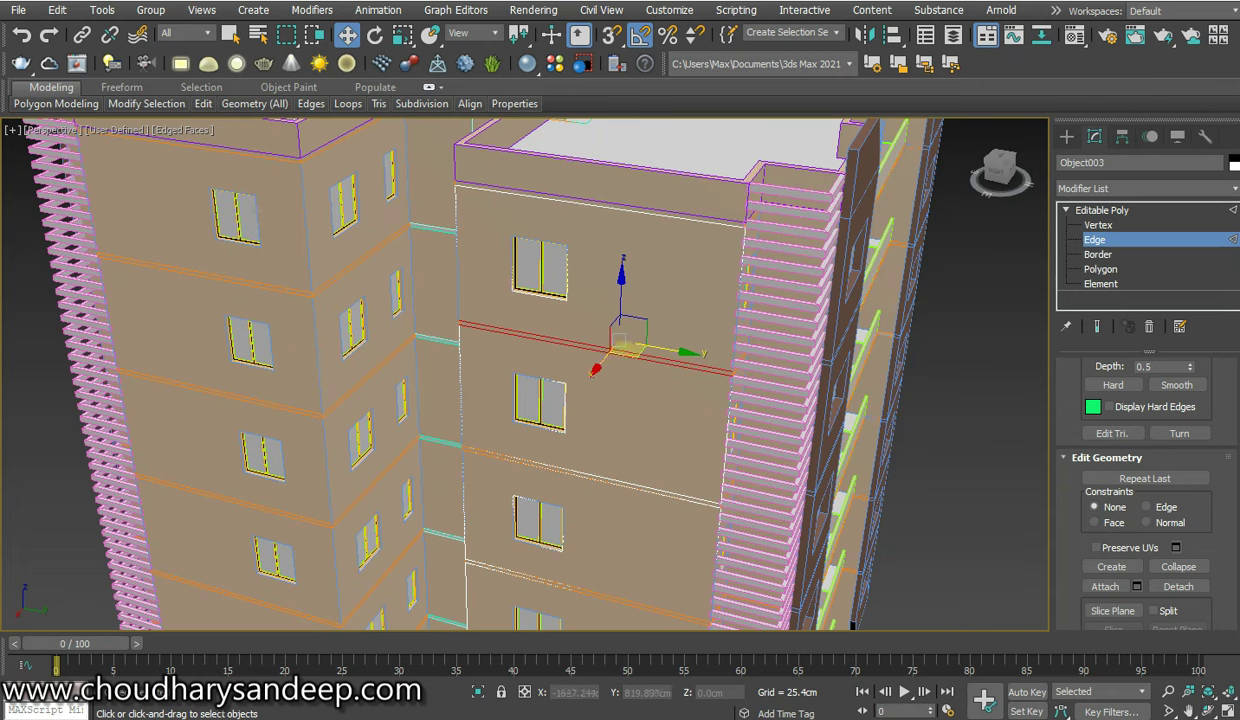
right_click(692, 333)
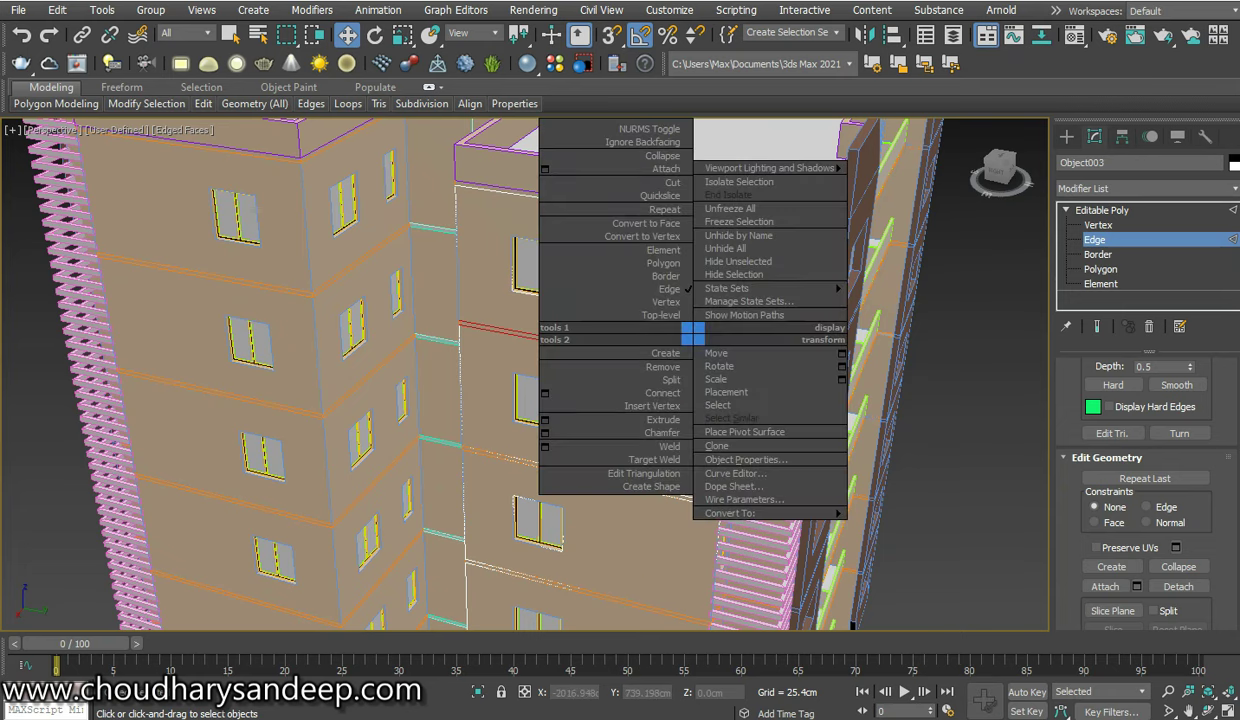
key("Escape")
scroll(1145, 470, "up", 3)
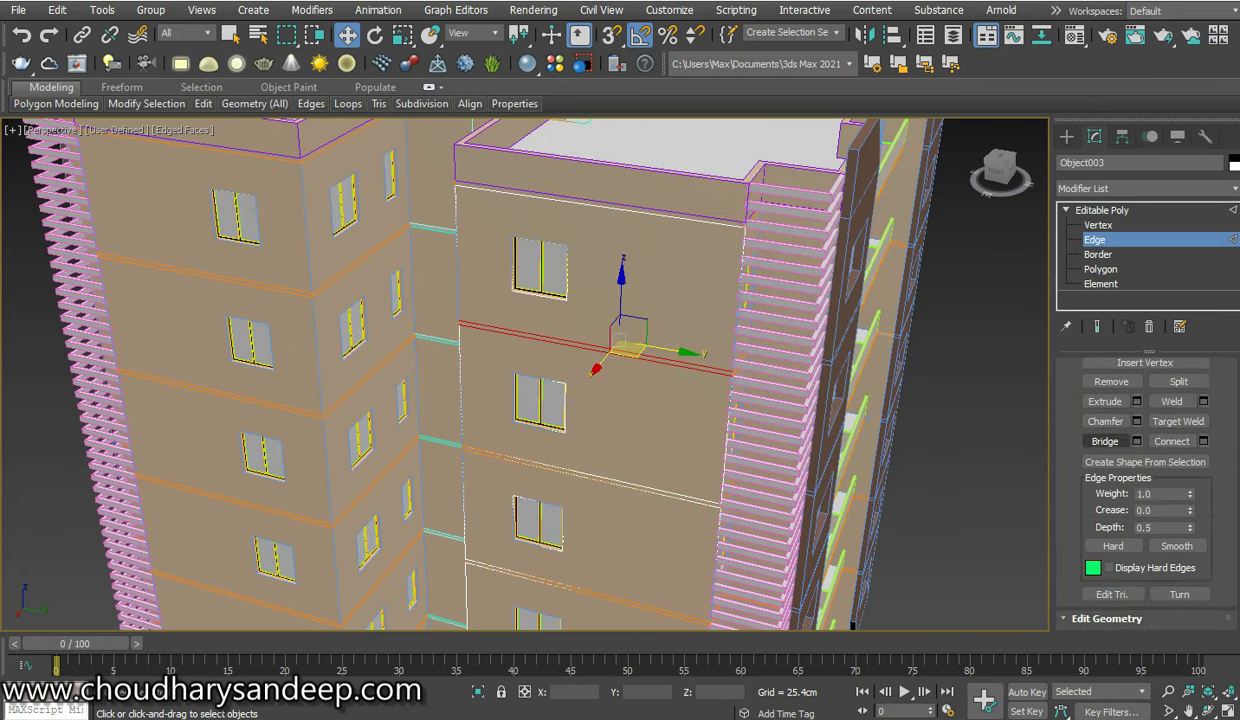
left_click(601, 507)
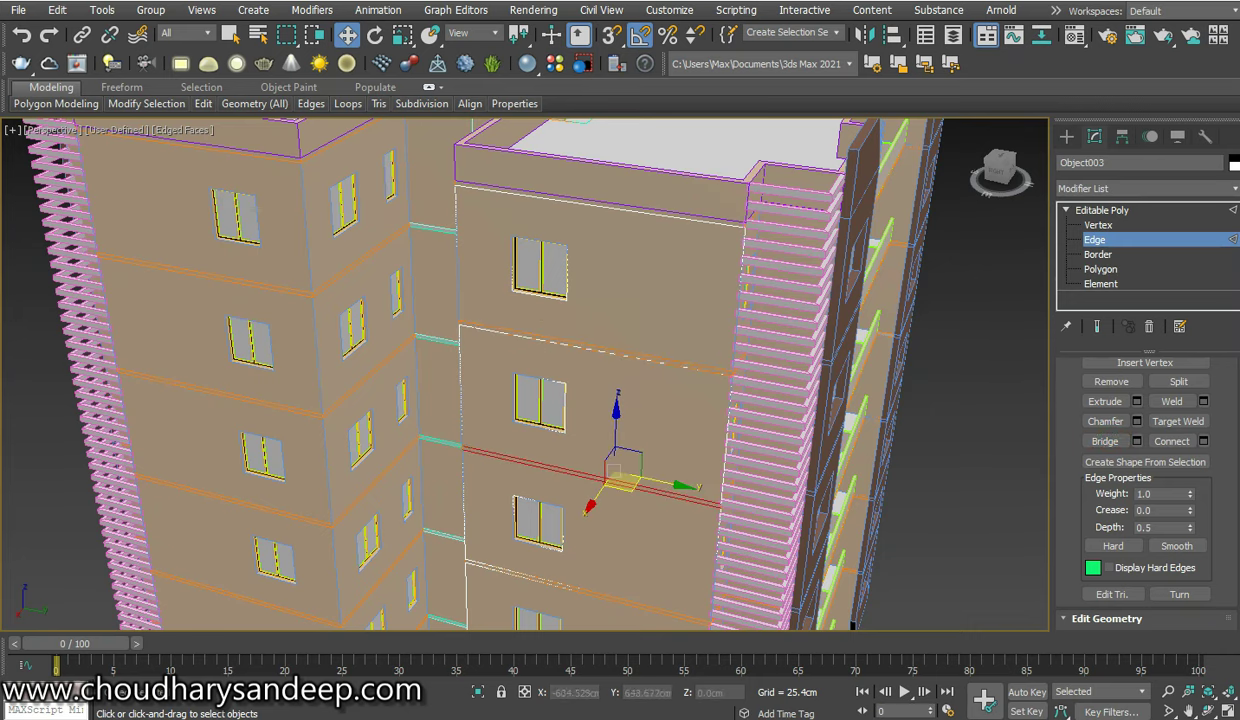
Select the lower floor-line edges along the strip, then bring the building base into view
middle_click_drag(617, 470, 578, 225)
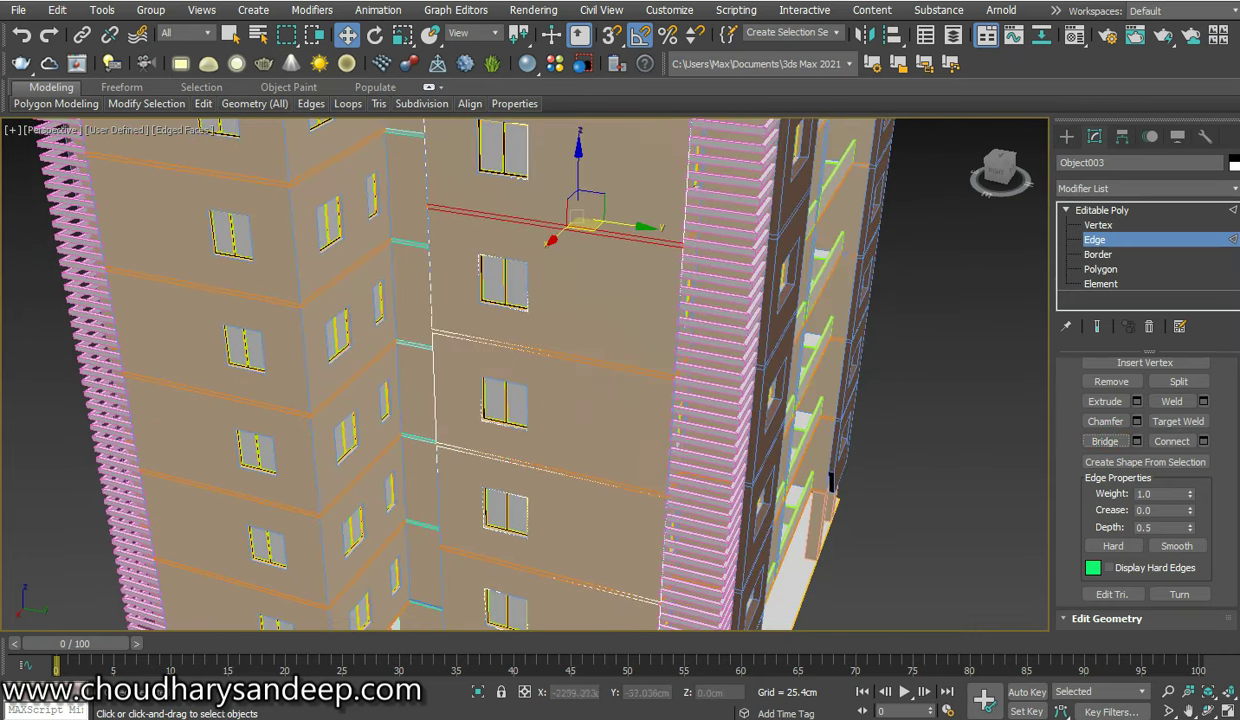
left_click(582, 362)
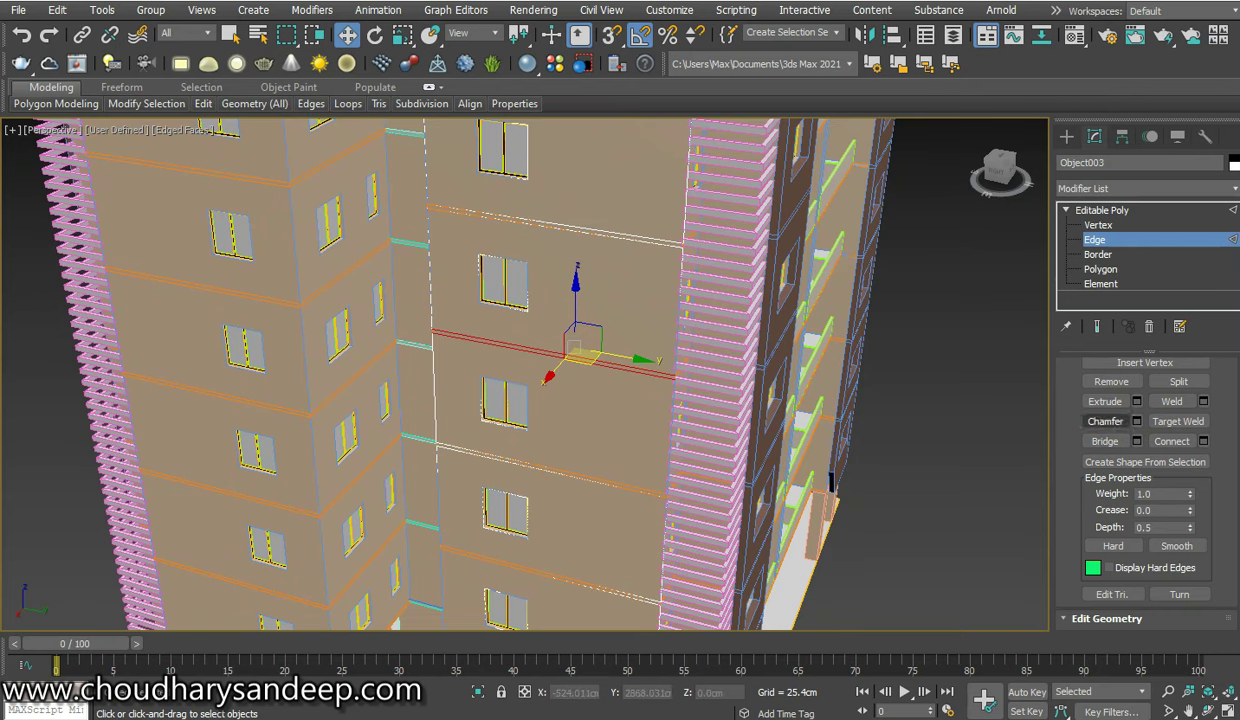
middle_click_drag(580, 420, 580, 230)
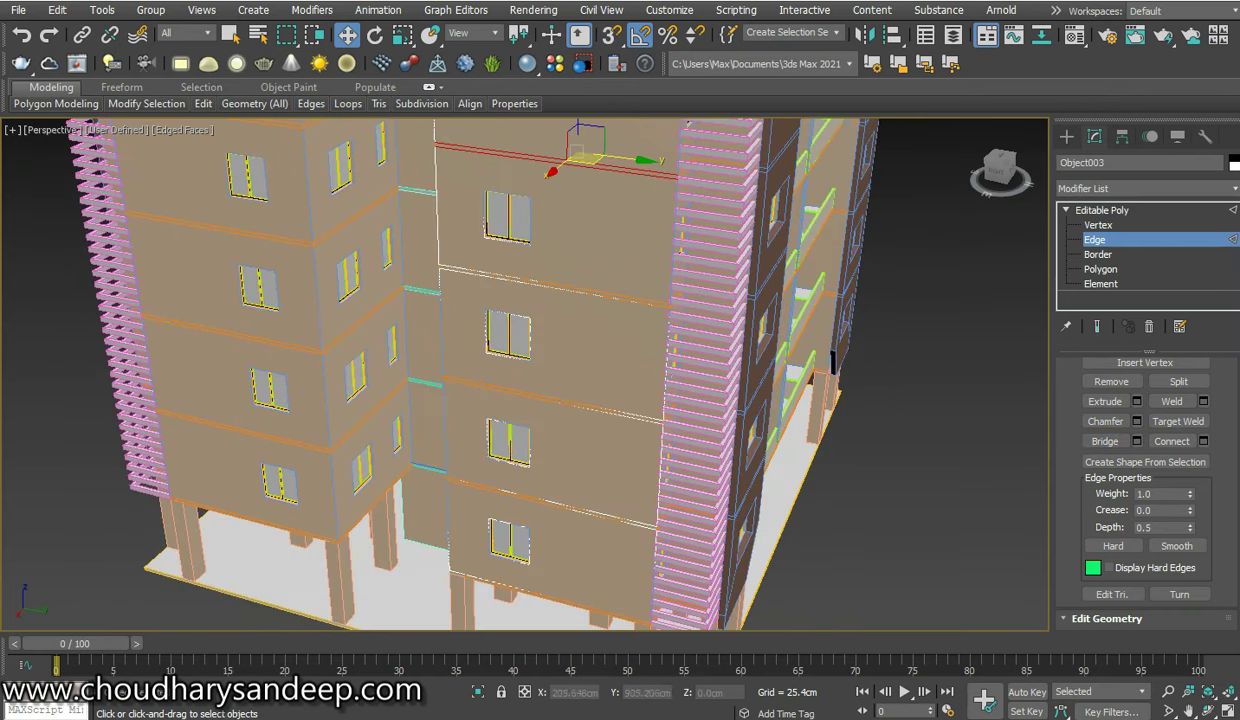
left_click_drag(550, 218, 597, 336)
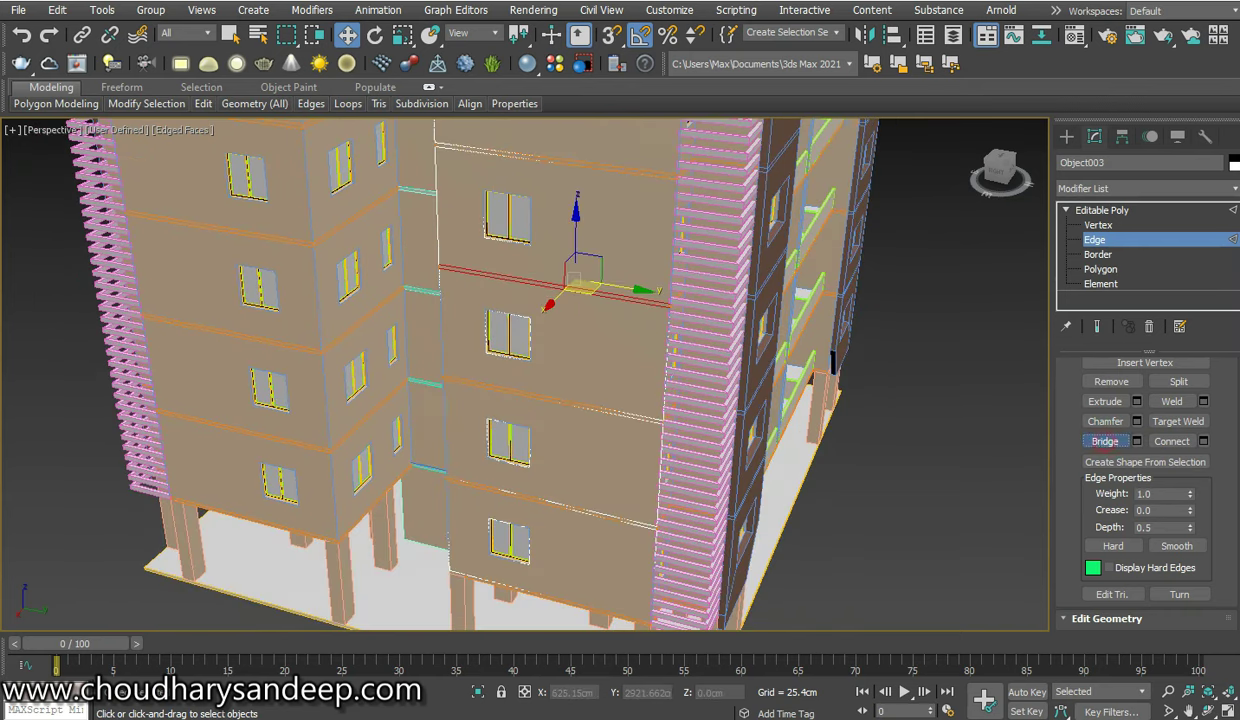
left_click(590, 410)
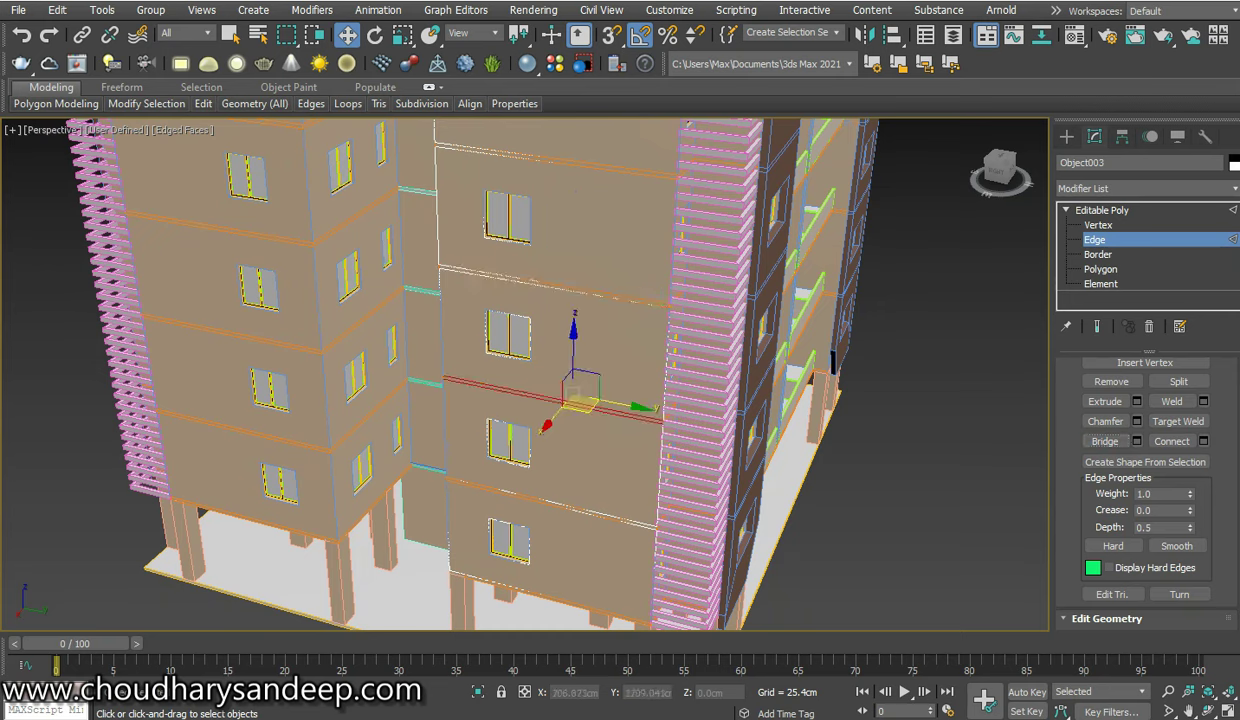
left_click_drag(589, 537, 573, 479)
middle_click_drag(672, 263, 628, 193)
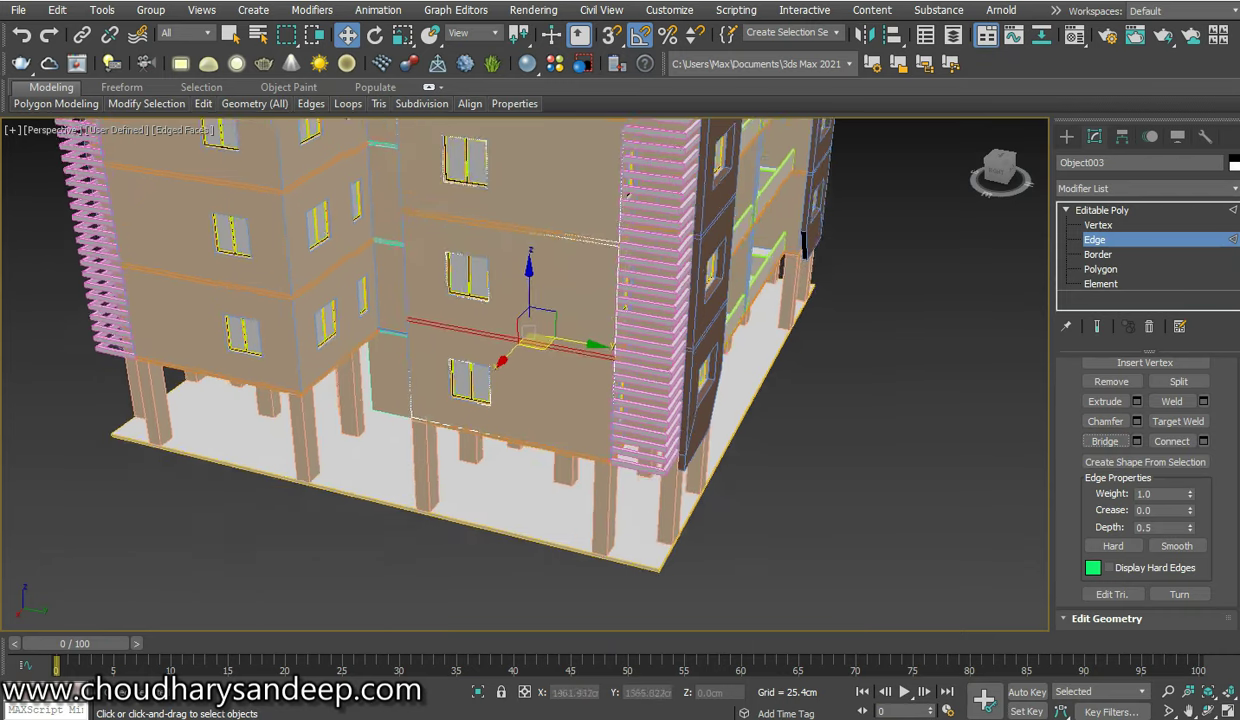
scroll(600, 250, "up", 4)
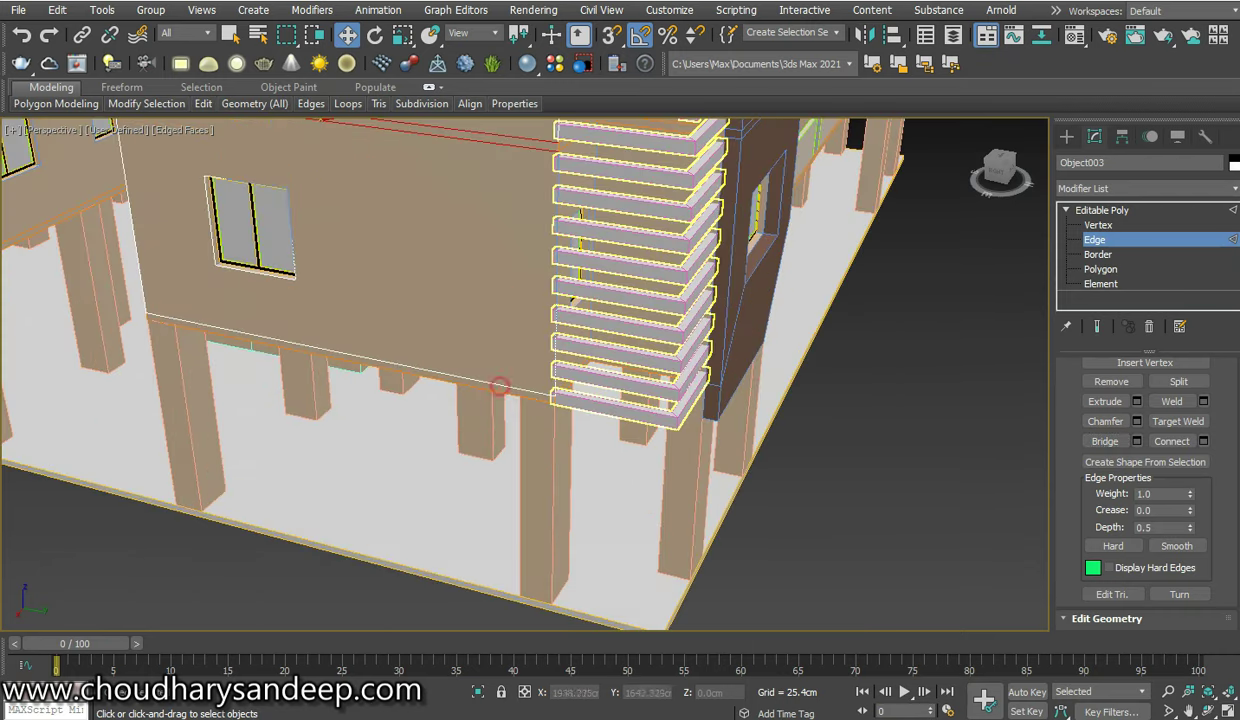
Move the lower floor-slab edge down about 18 cm
left_click(490, 386)
middle_click_drag(490, 386, 570, 419)
key("e")
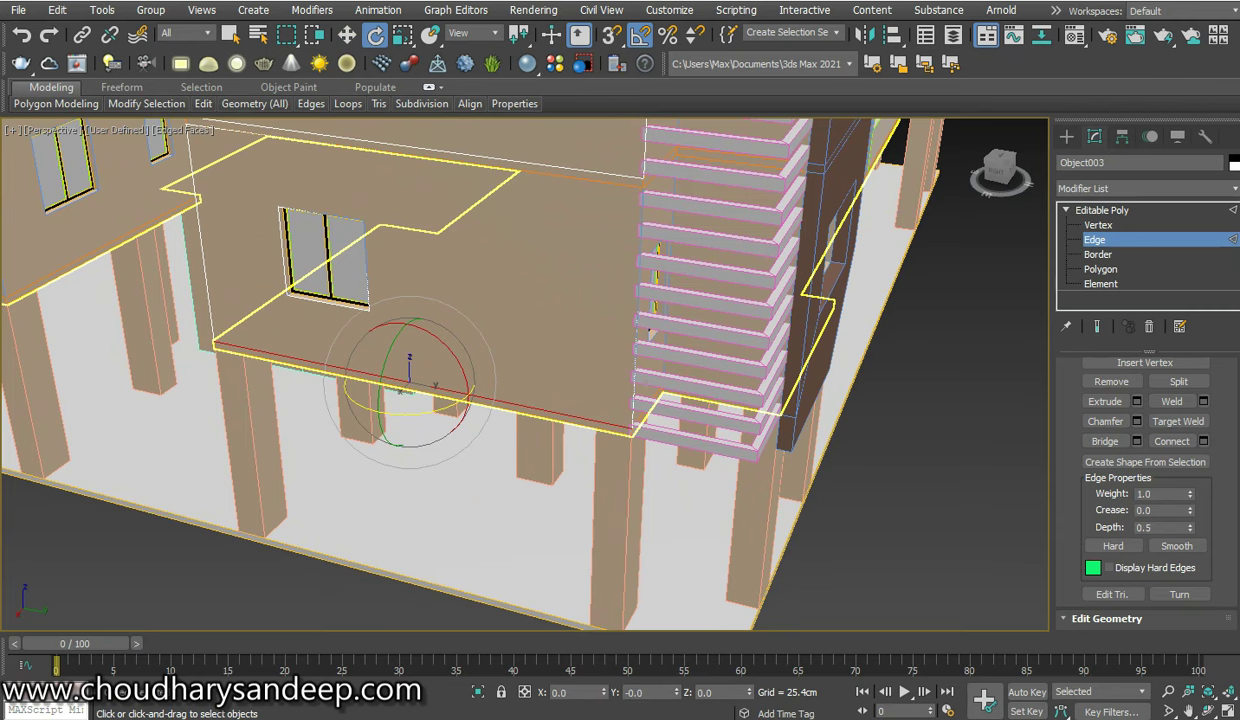
key("w")
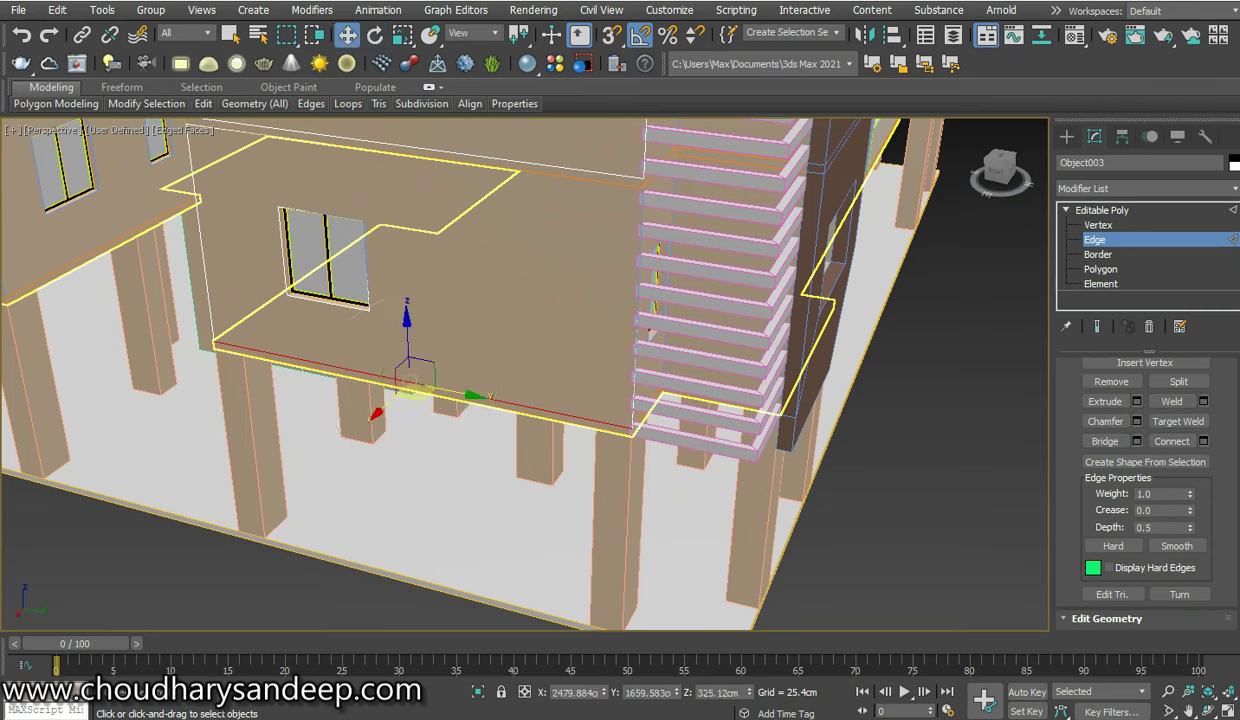
left_click_drag(410, 388, 410, 400)
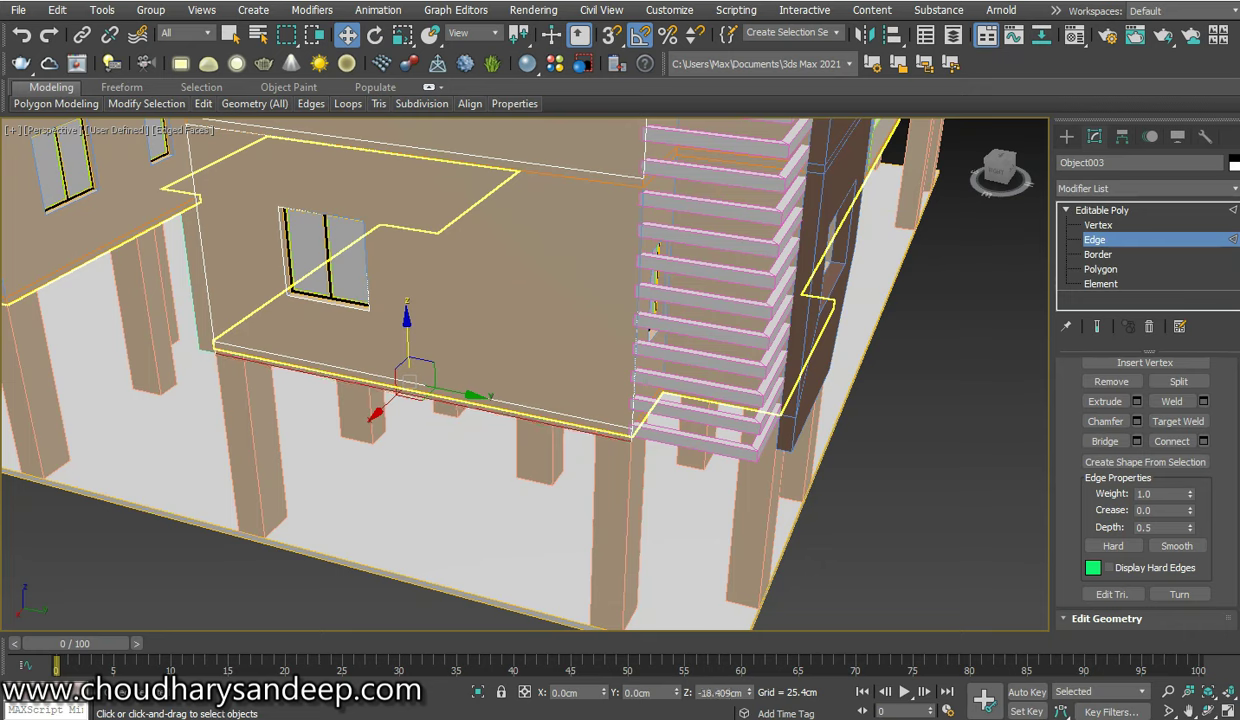
scroll(535, 452, "down", 10)
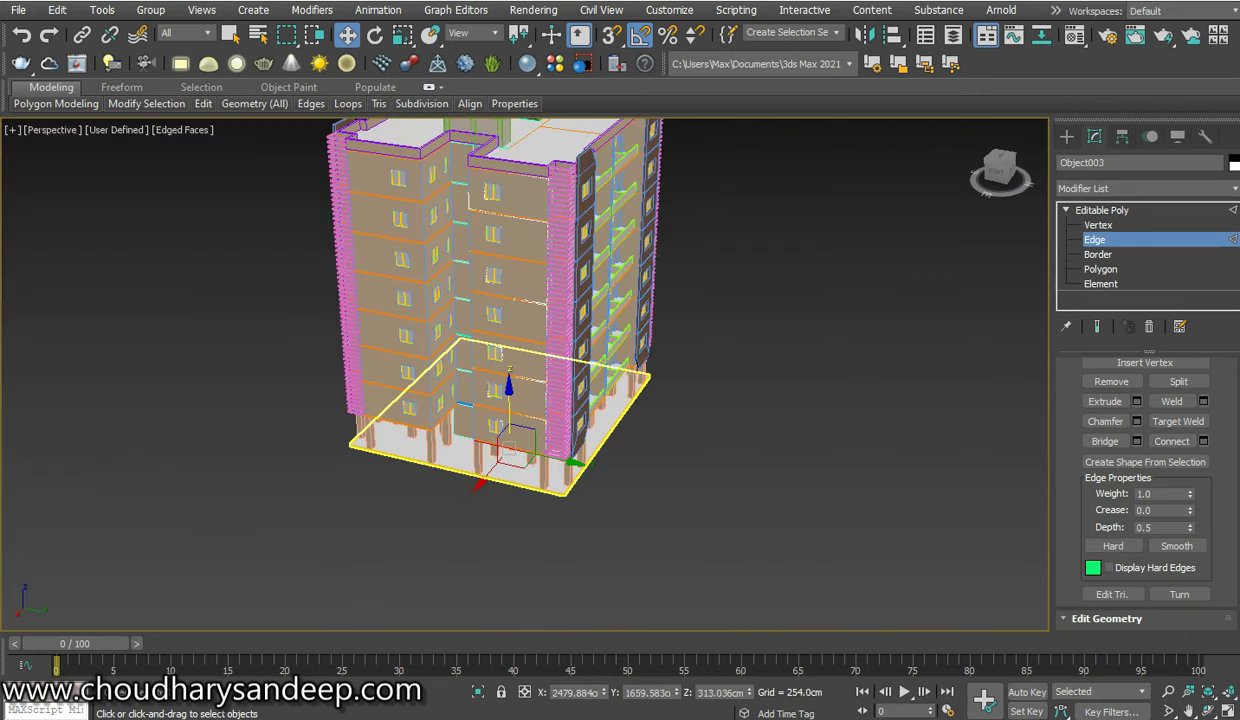
Looking down on the roof, select the lower and upper roof parapet edges
middle_click_drag(535, 452, 535, 380, "alt")
scroll(535, 300, "up", 4)
scroll(535, 300, "up", 3)
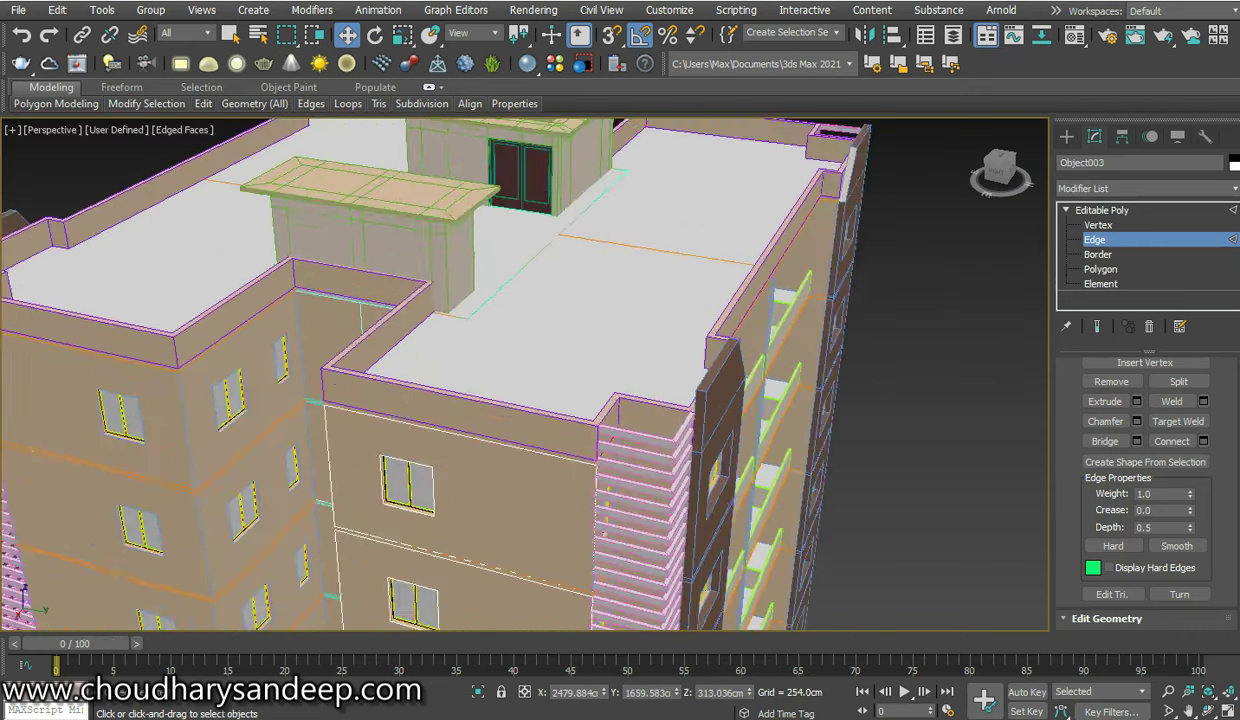
scroll(510, 452, "up", 2)
left_click(512, 418)
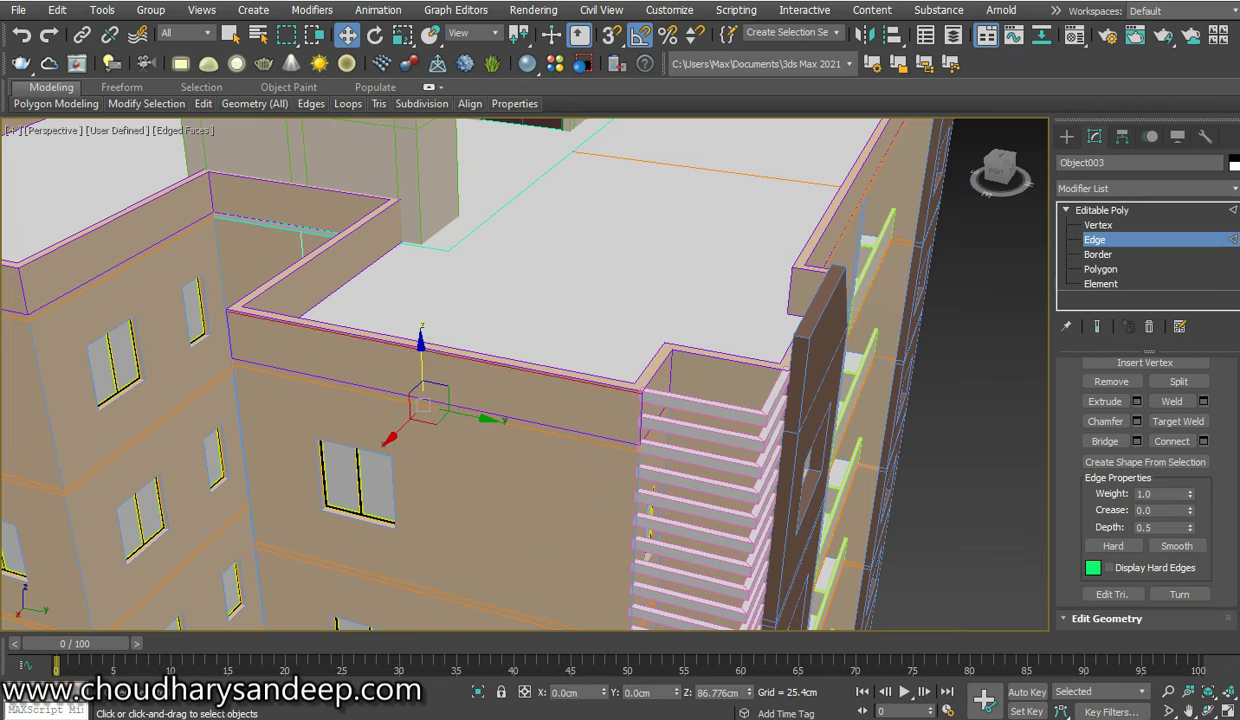
left_click(512, 362)
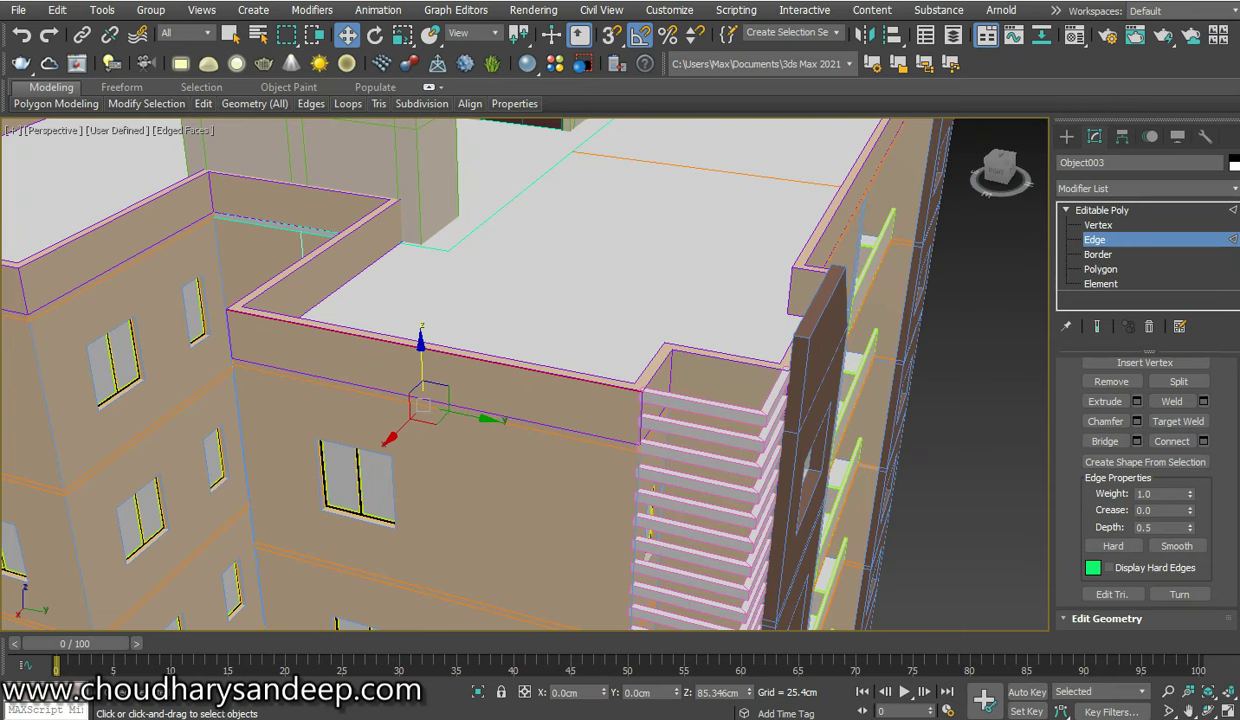
scroll(540, 300, "down", 3)
scroll(540, 300, "down", 3)
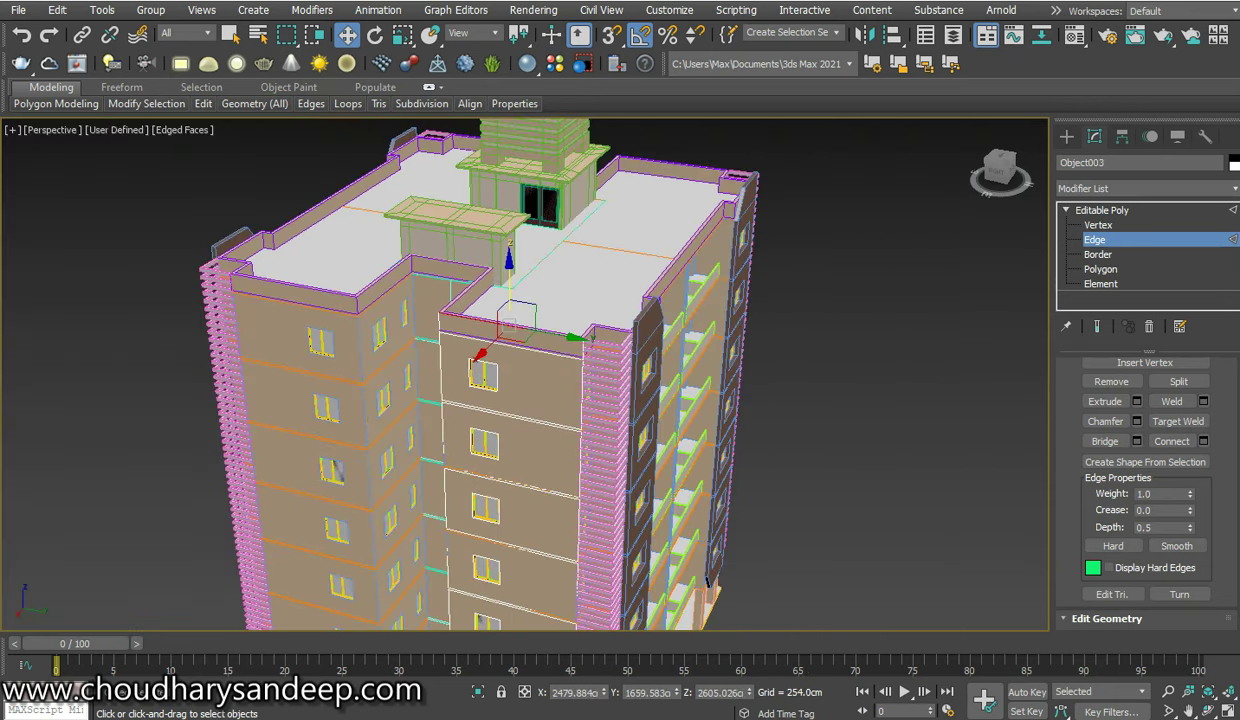
Assign the Wall material's elevation1 sub-material to the selected faces, then switch to Vertex level
key("2")
key("m")
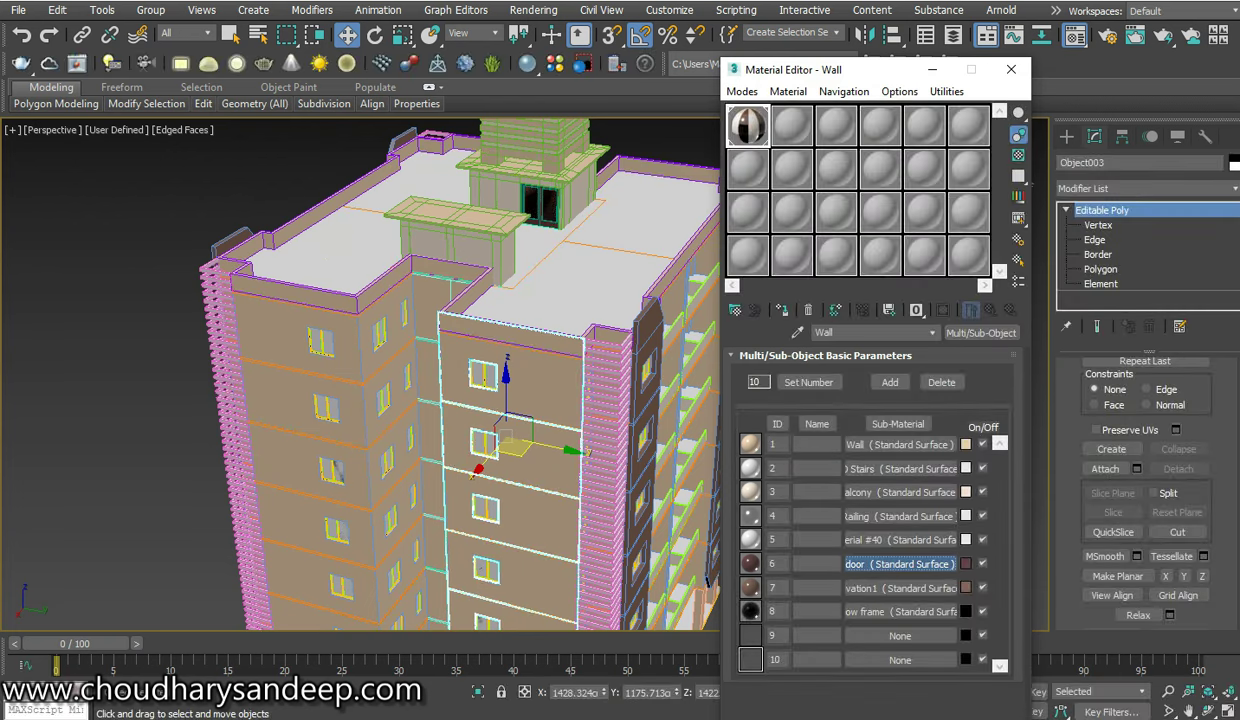
left_click(901, 563)
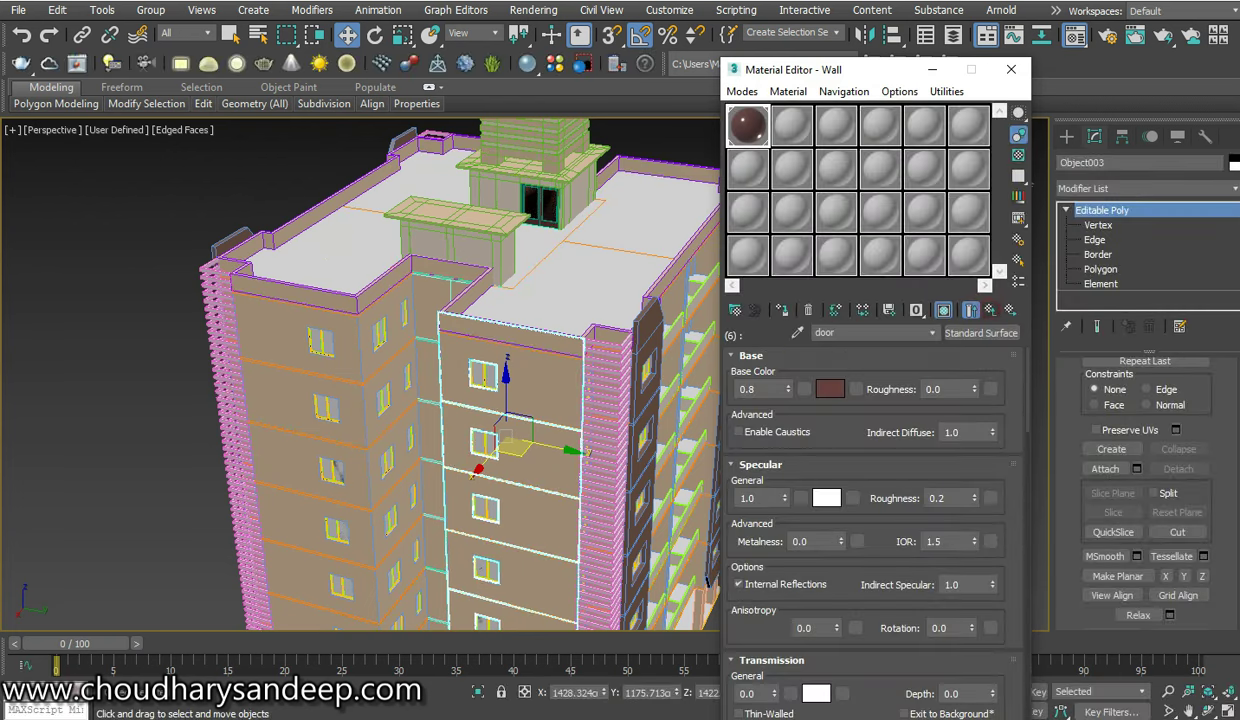
left_click(970, 310)
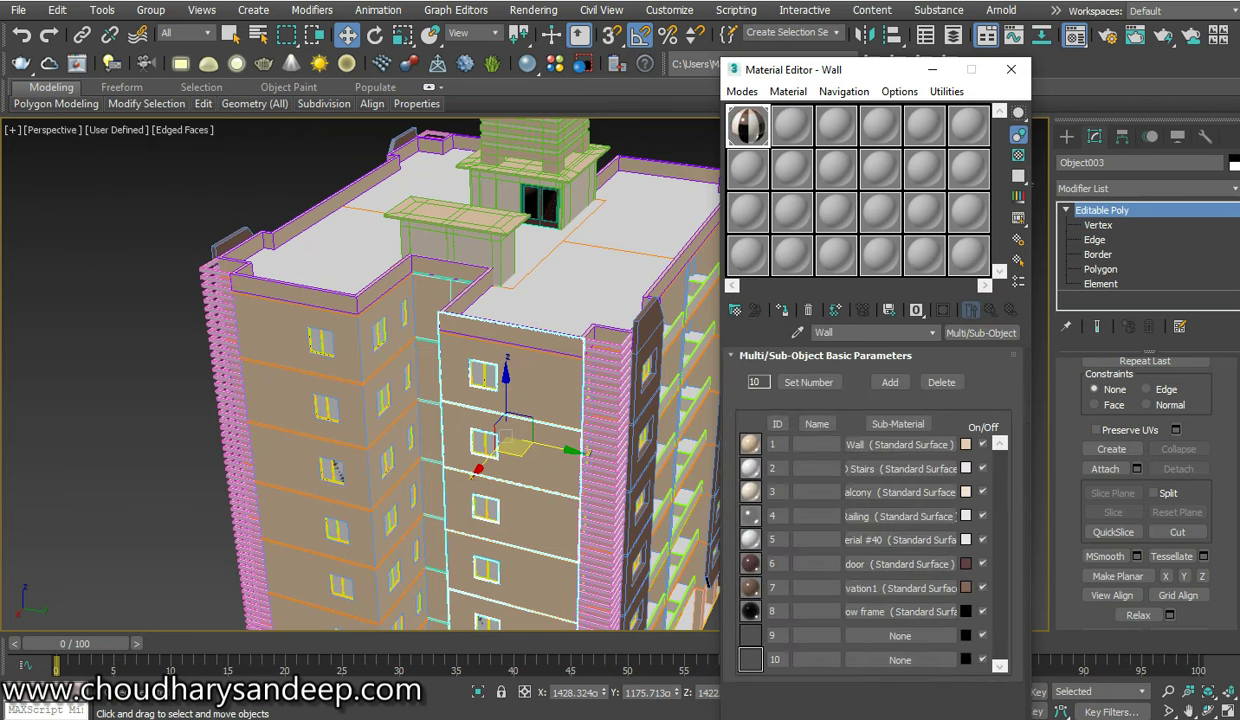
left_click(901, 588)
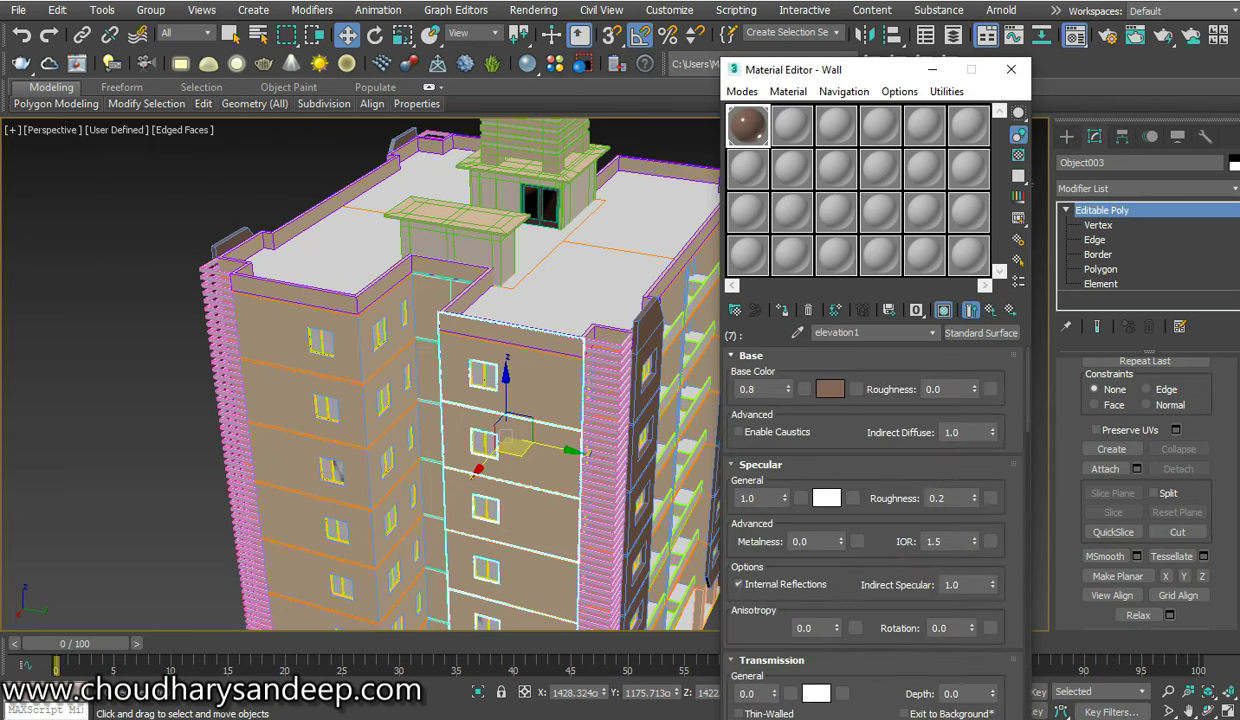
left_click(782, 310)
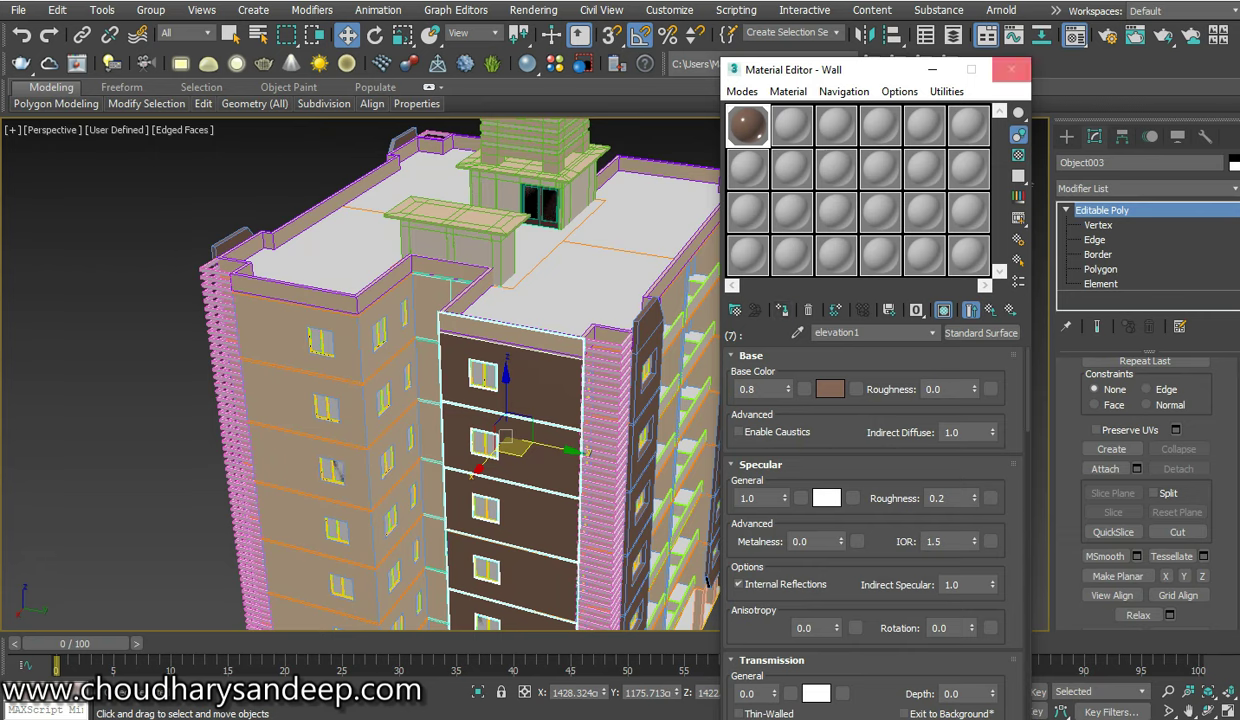
left_click(1011, 69)
key("1")
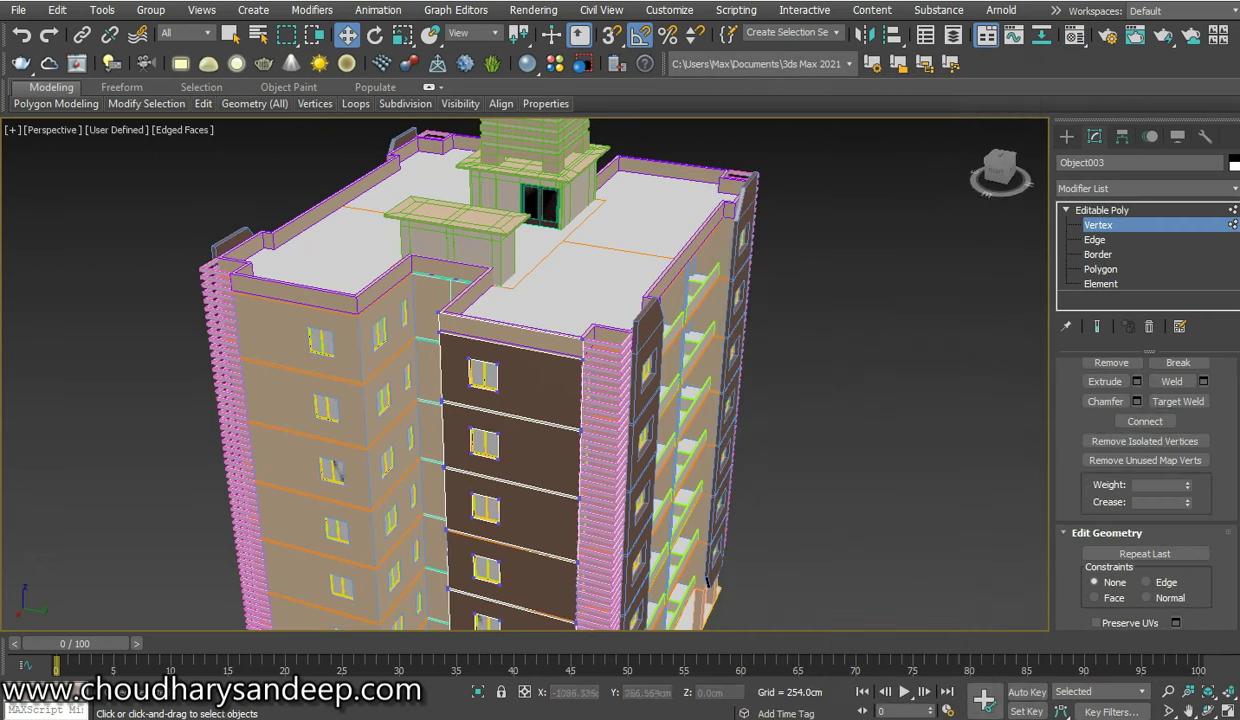
Select the whole brown facade column at Element level
mouse_move(330, 469)
middle_mouse_down("alt")
mouse_move(346, 304)
mouse_move(355, 333)
middle_mouse_up("alt")
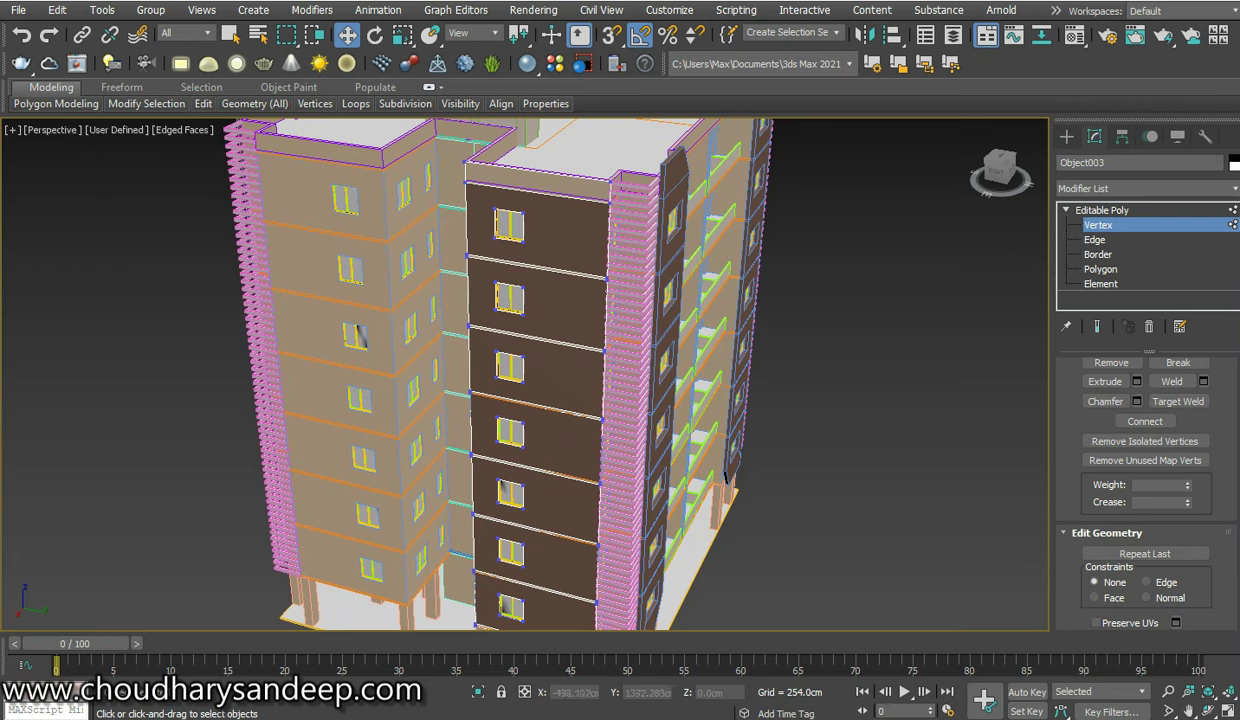
key("ctrl+a")
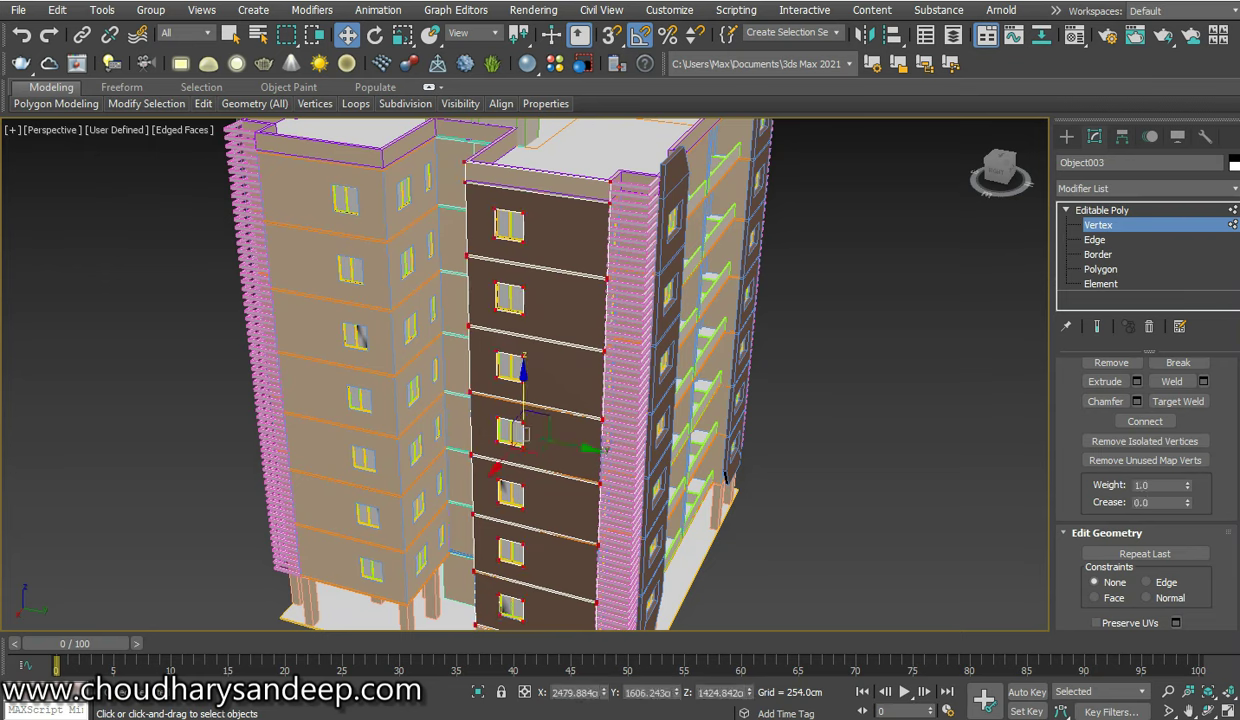
left_click(1100, 283)
left_click(551, 363)
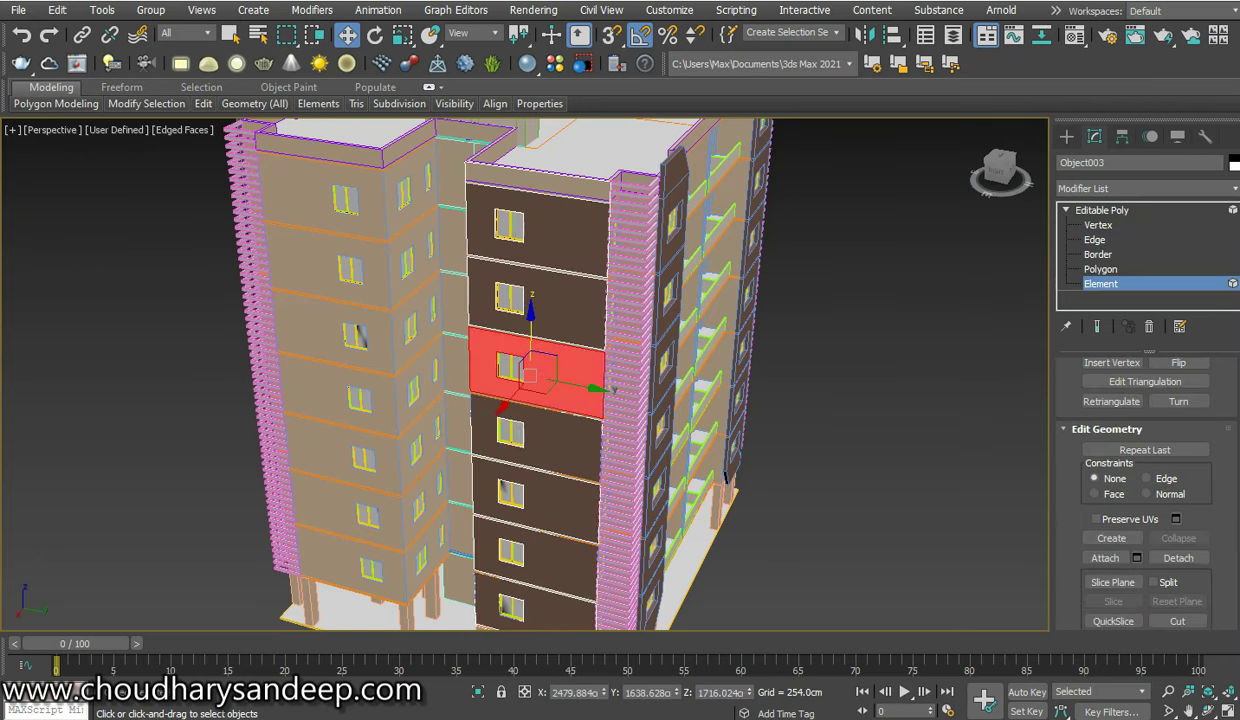
key("ctrl+a")
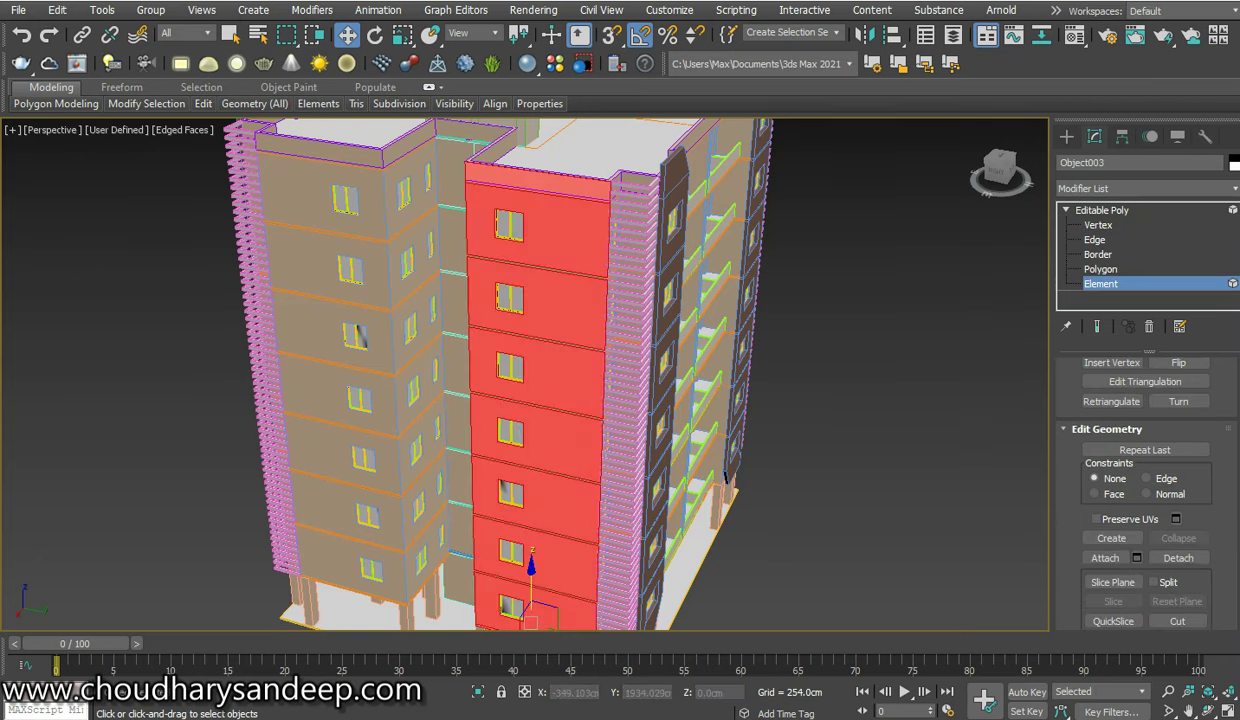
Toggle wireframe with F3 and zoom in and out to inspect the selected column
scroll(382, 332, "up", 1)
scroll(823, 568, "up", 4)
scroll(823, 568, "up", 3)
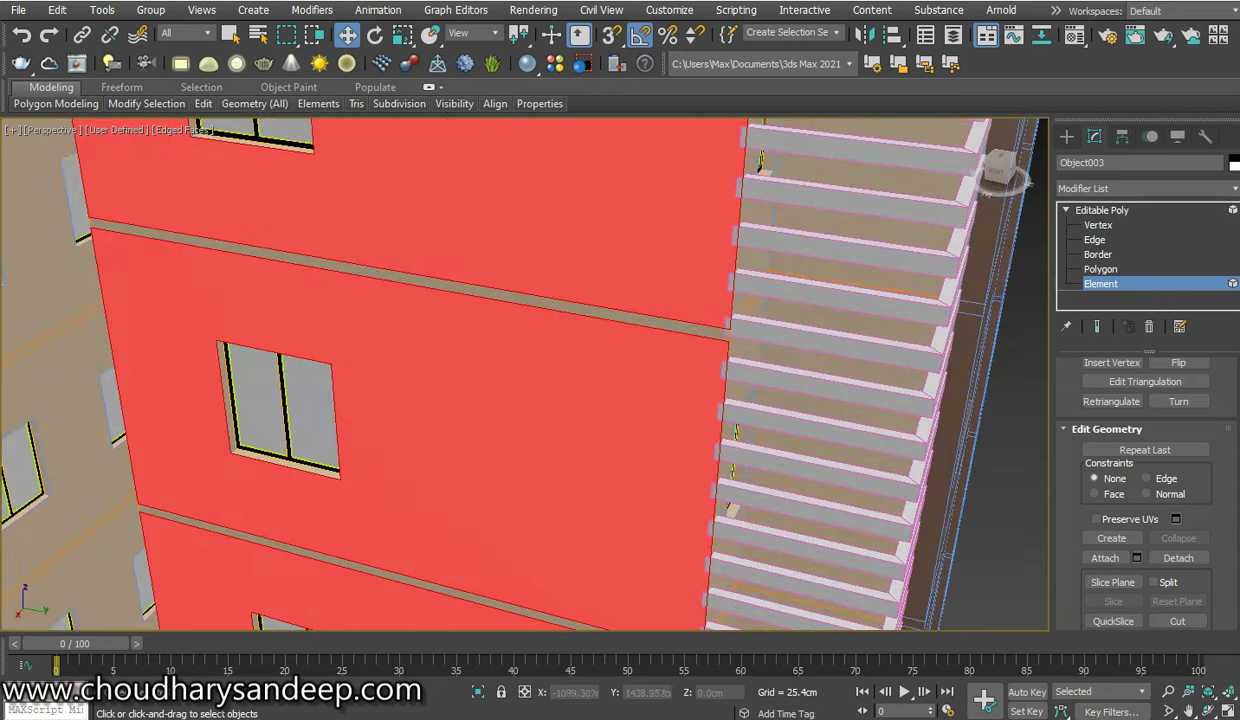
key("F3")
scroll(823, 568, "down", 3)
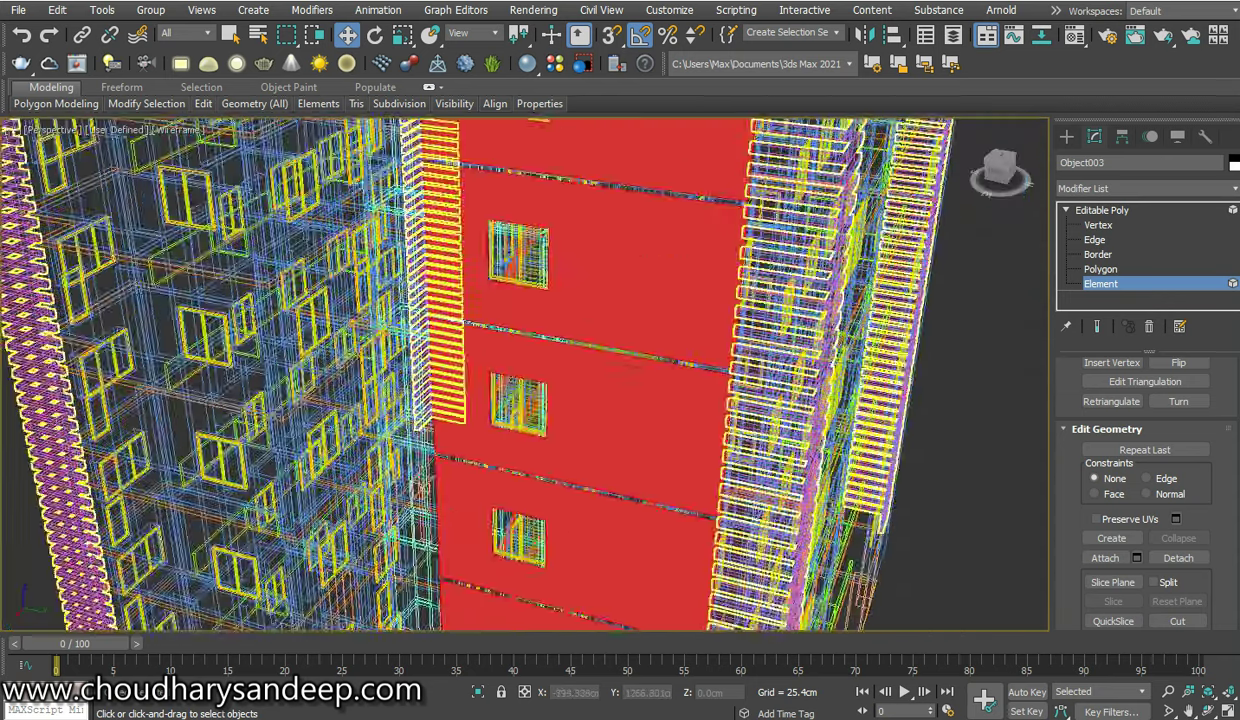
scroll(823, 568, "down", 2)
scroll(745, 288, "up", 2)
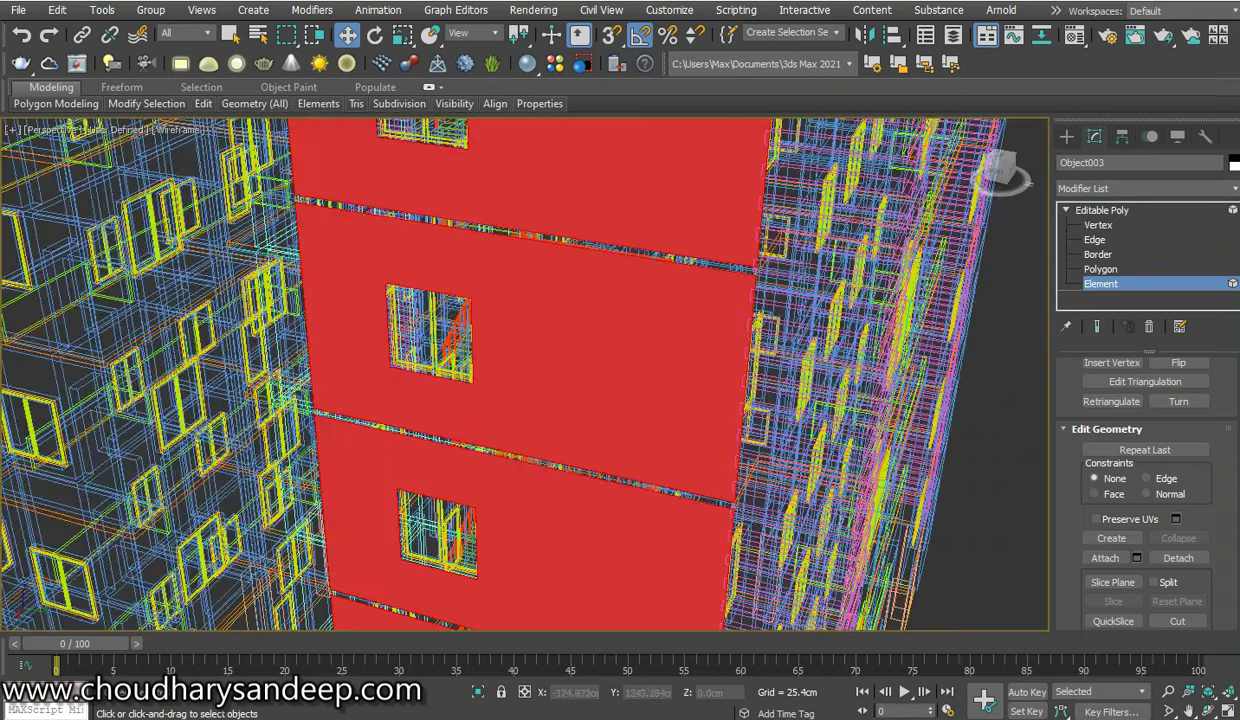
scroll(745, 288, "up", 2)
scroll(745, 288, "up", 2)
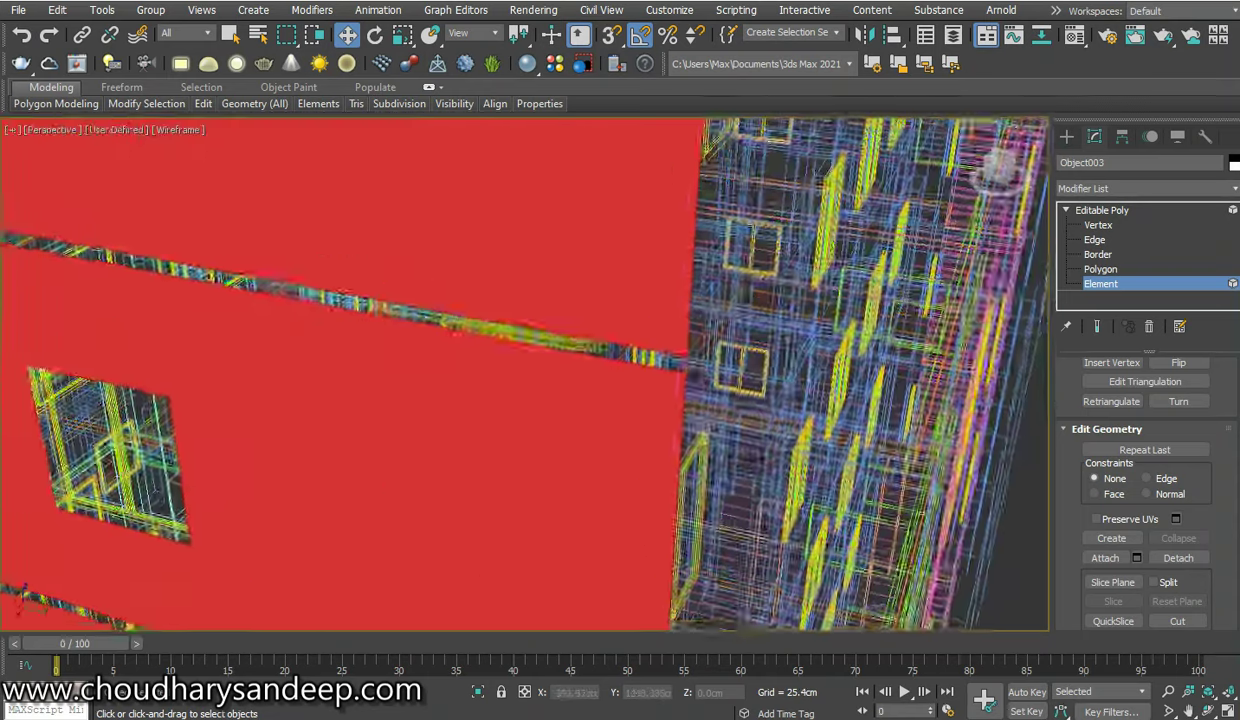
scroll(745, 288, "up", 2)
key("F3")
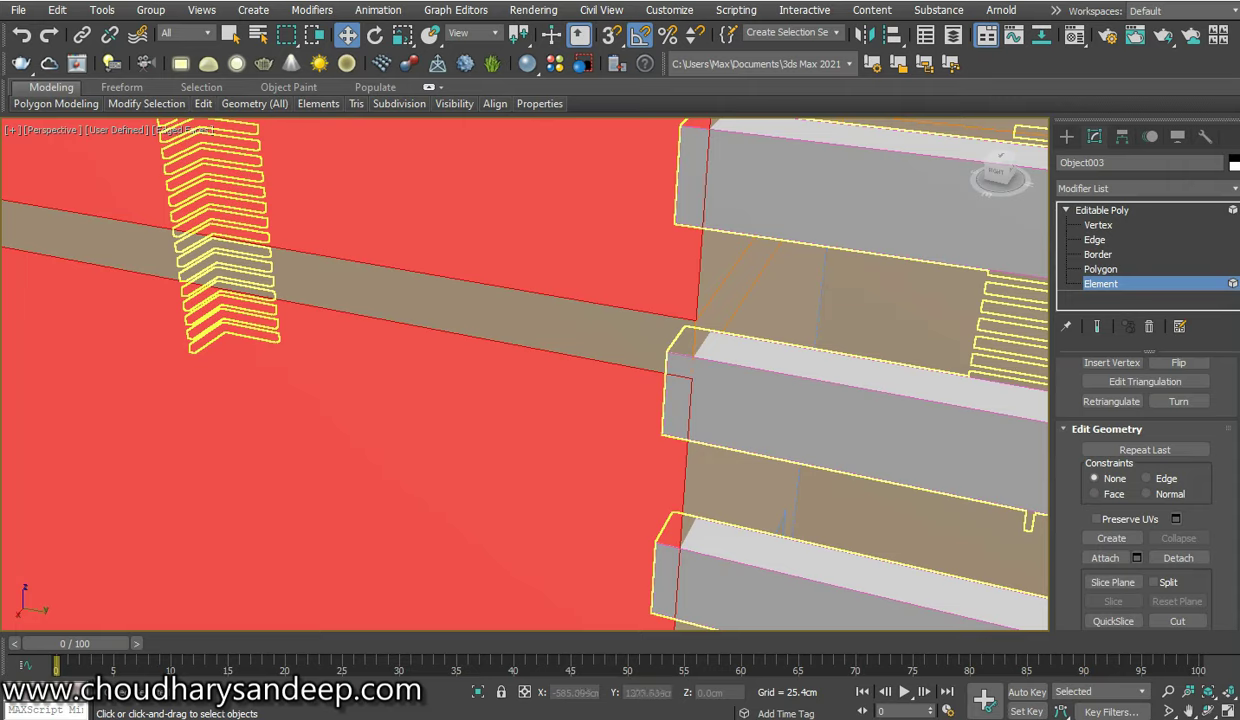
scroll(745, 288, "down", 2)
scroll(745, 288, "up", 1)
scroll(745, 288, "down", 2)
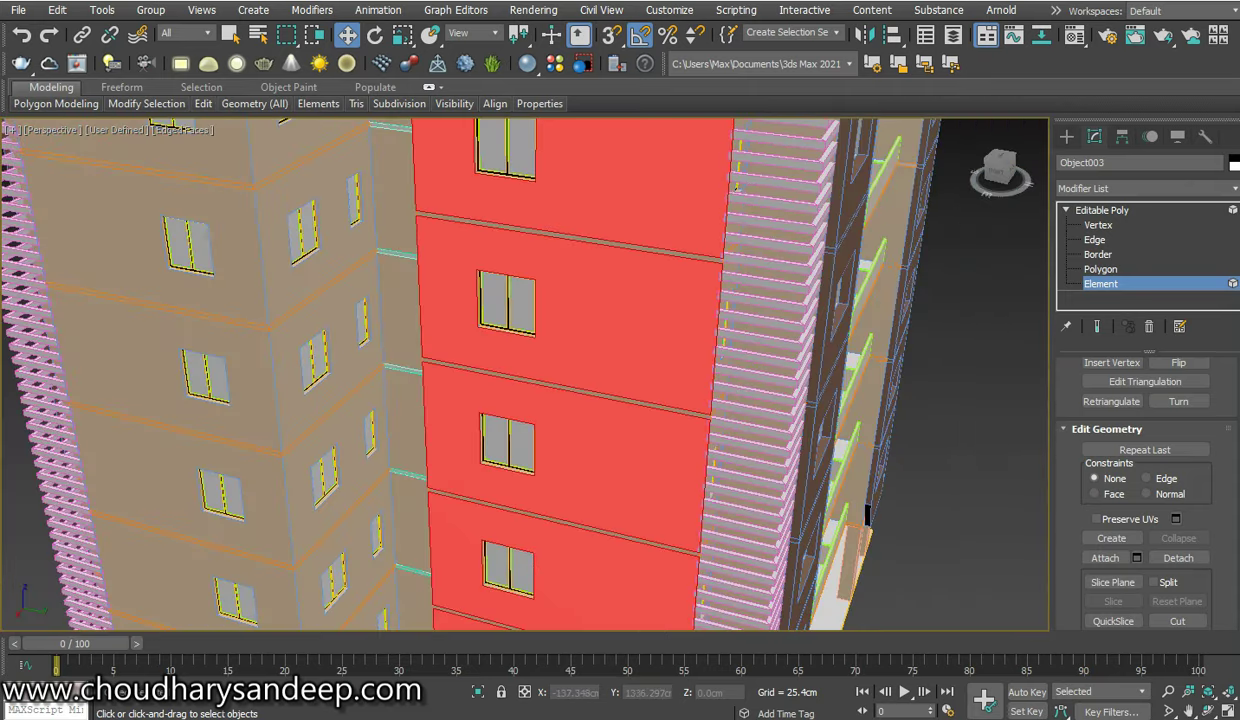
scroll(745, 288, "up", 2)
scroll(745, 288, "up", 1)
key("F3")
scroll(745, 288, "down", 5)
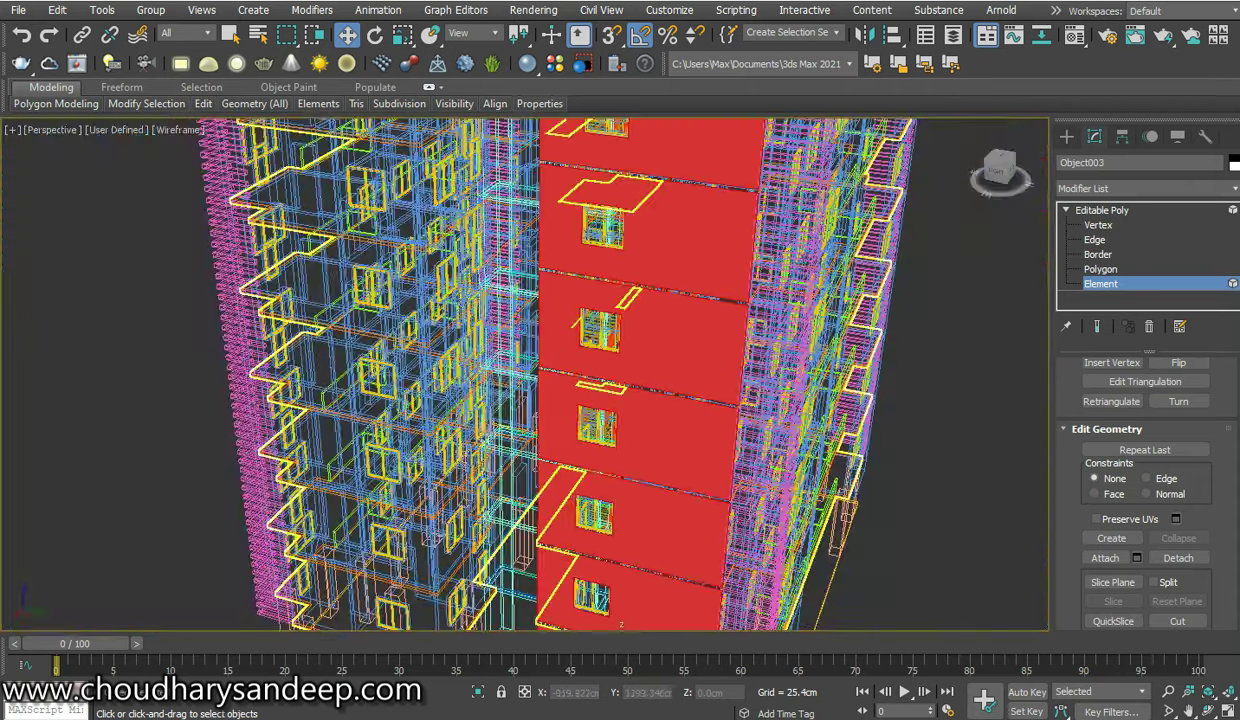
Select an upper floor edge, then return to Element level with the wall selected
key("3")
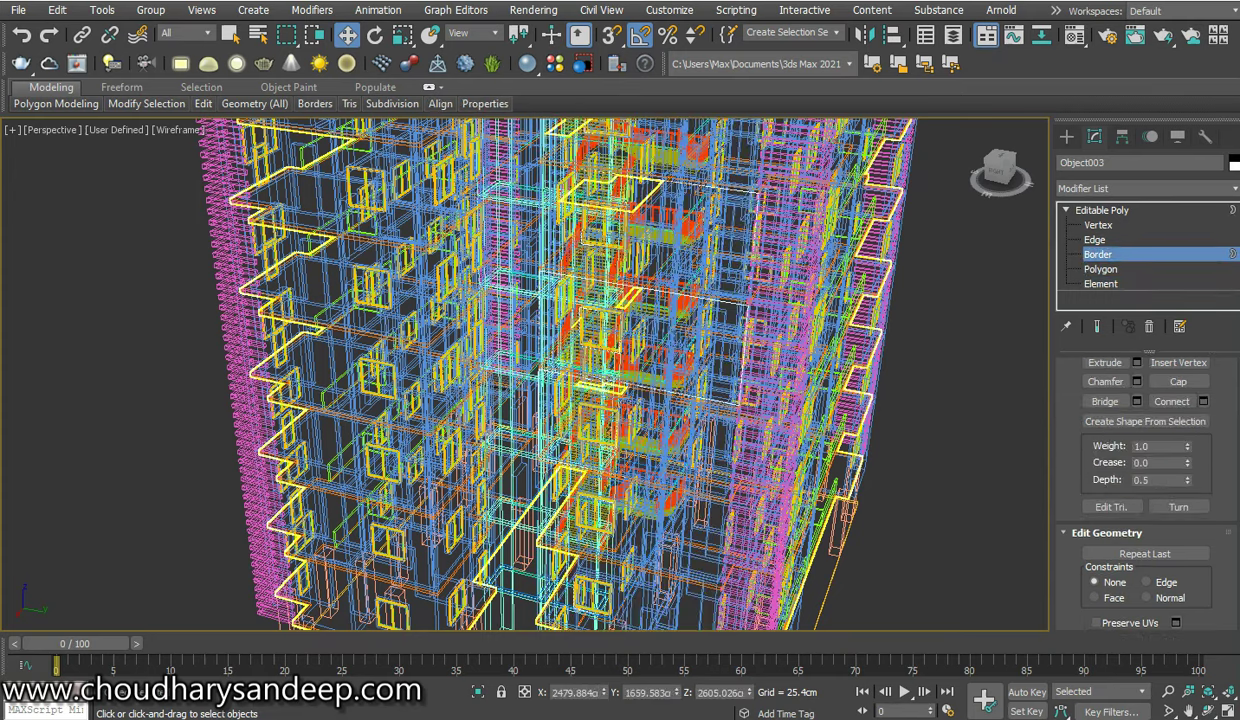
scroll(524, 374, "up", 5)
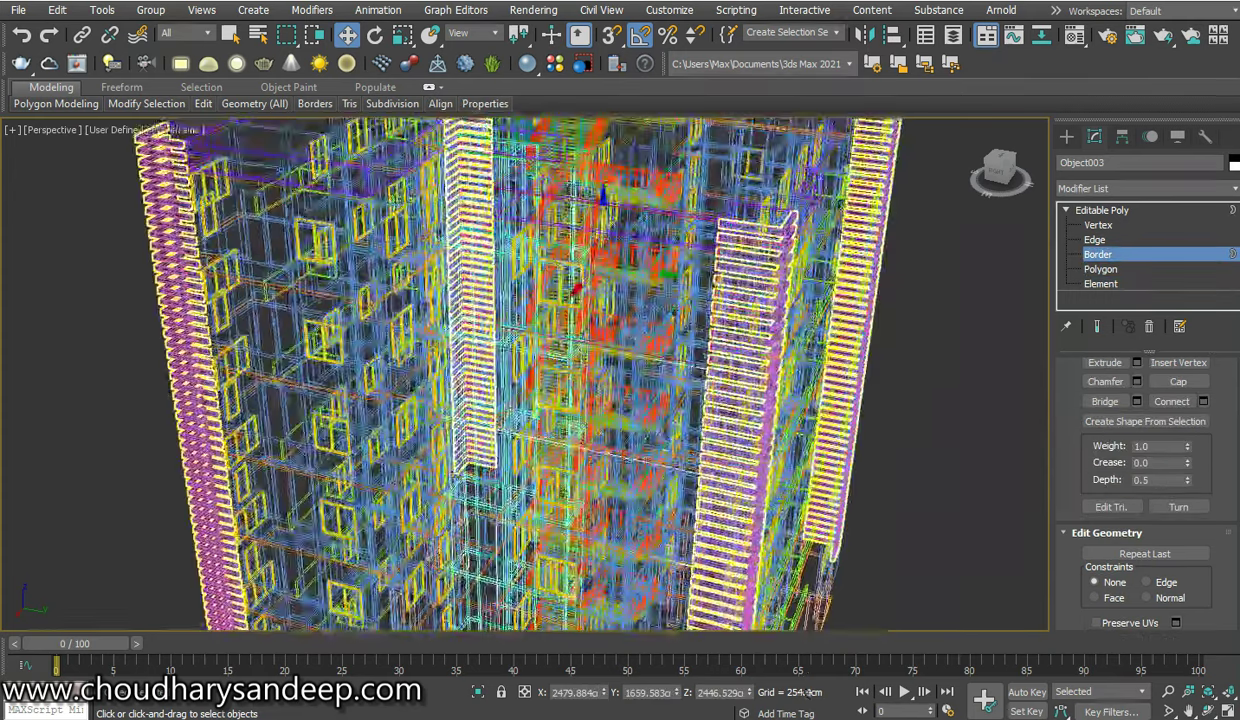
key("F3")
key("2")
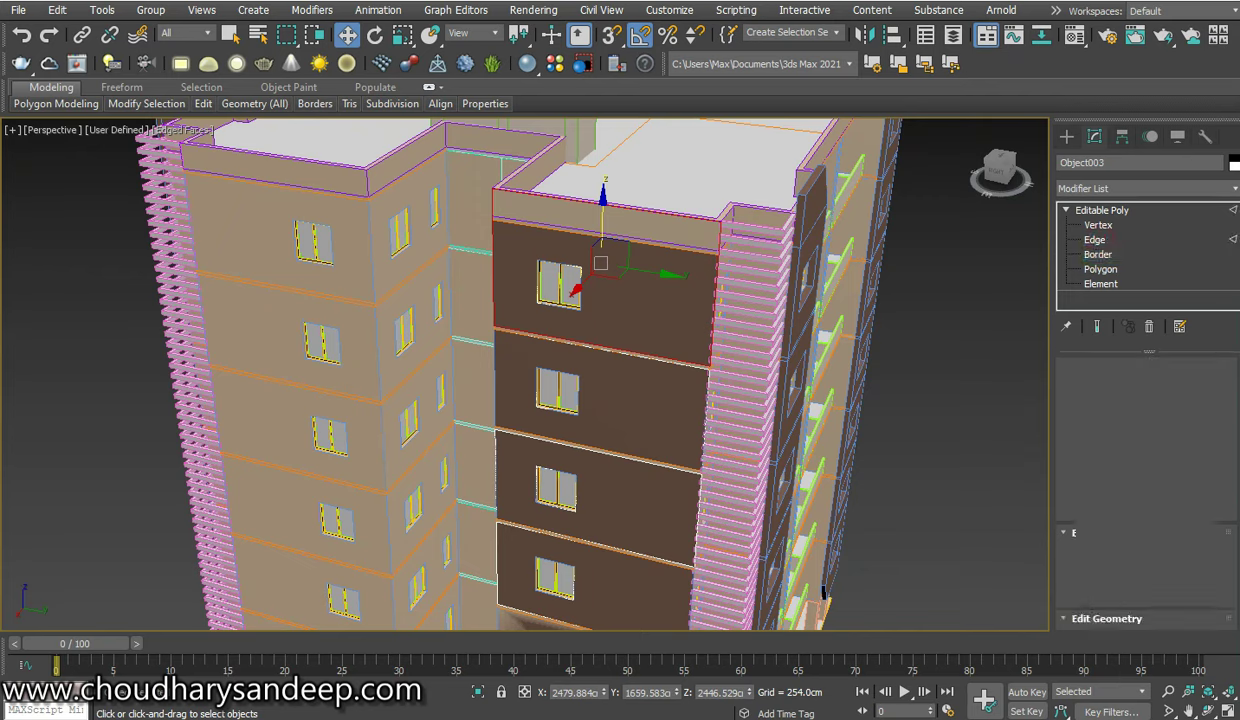
left_click(640, 356)
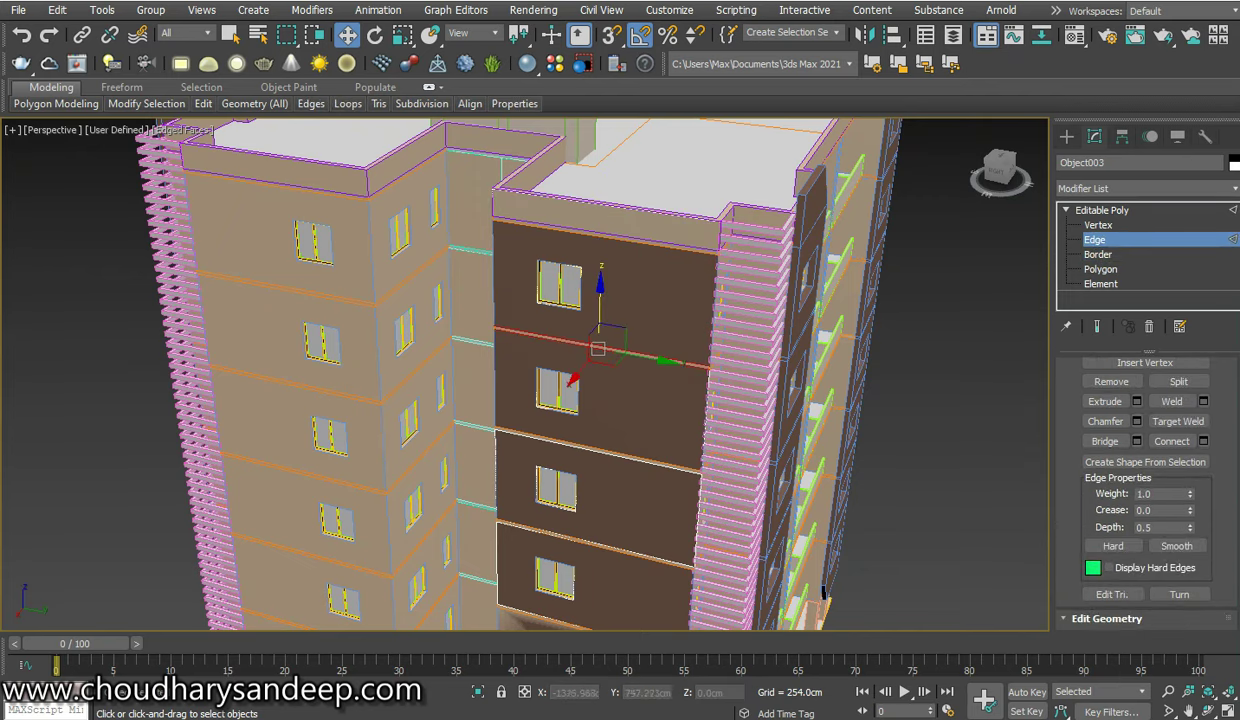
key("F3")
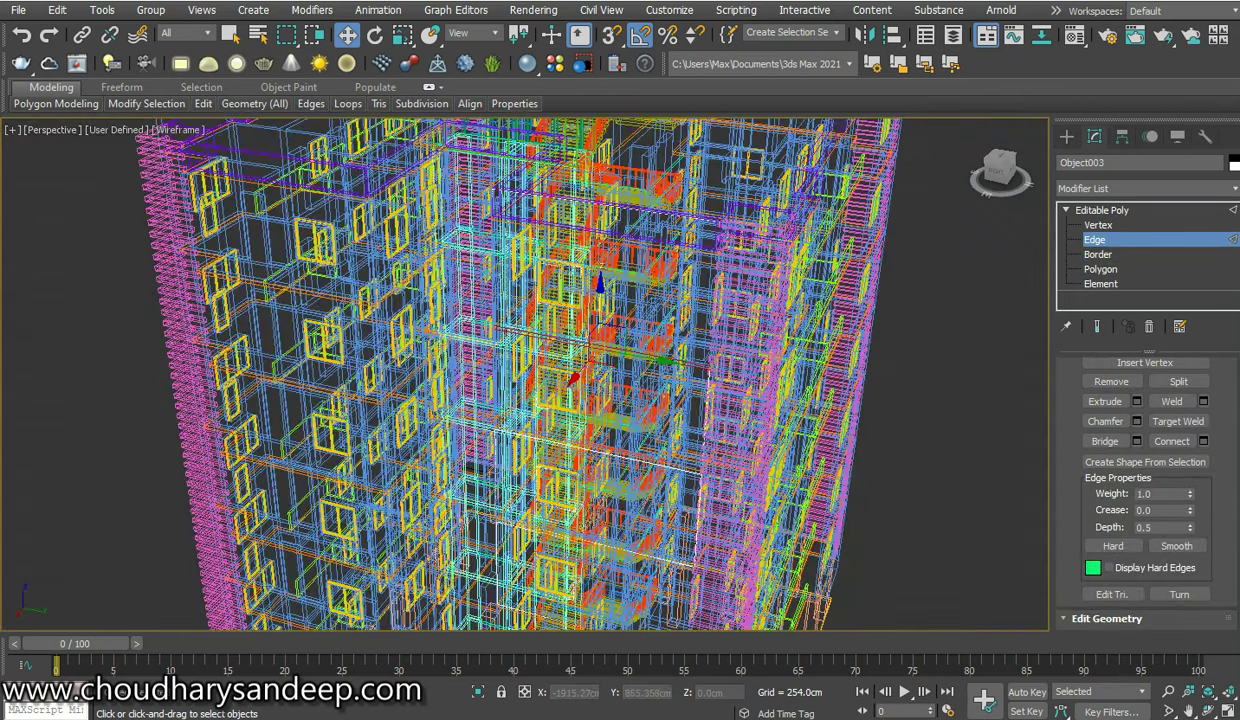
key("F3")
key("5")
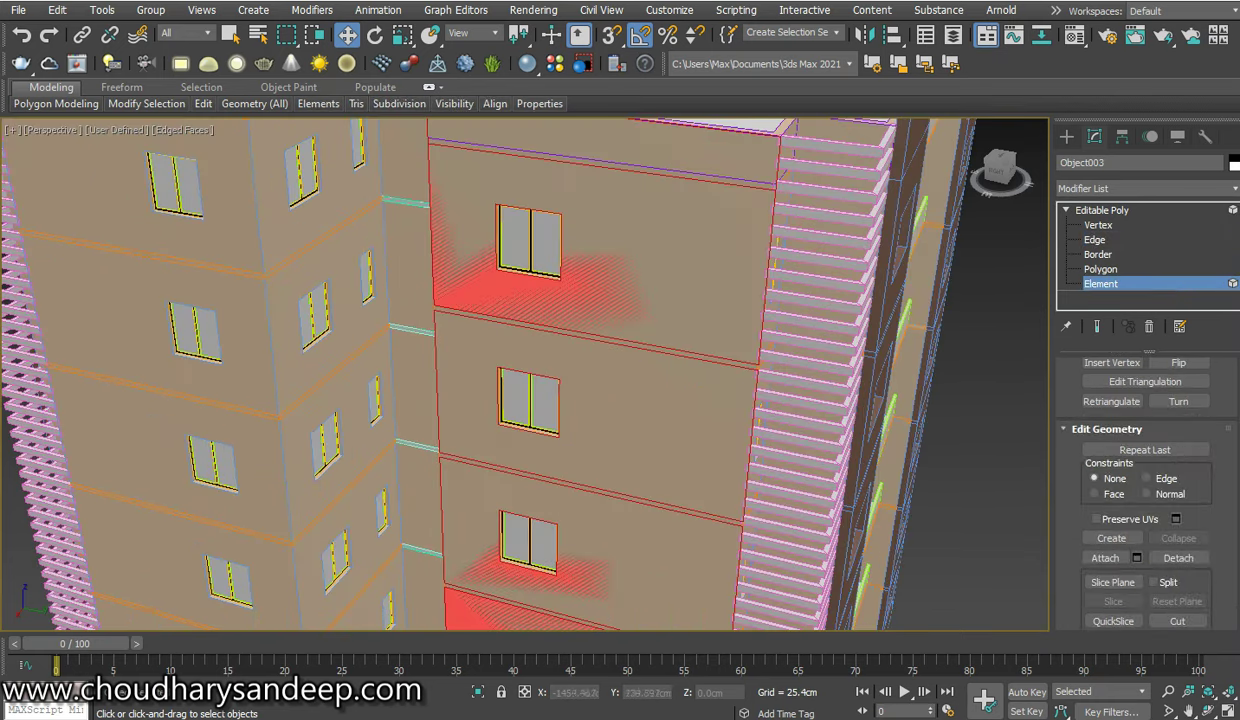
scroll(590, 400, "down", 5)
Isolate the facade wall with Alt+Q and select its topmost wall piece
key("alt+q")
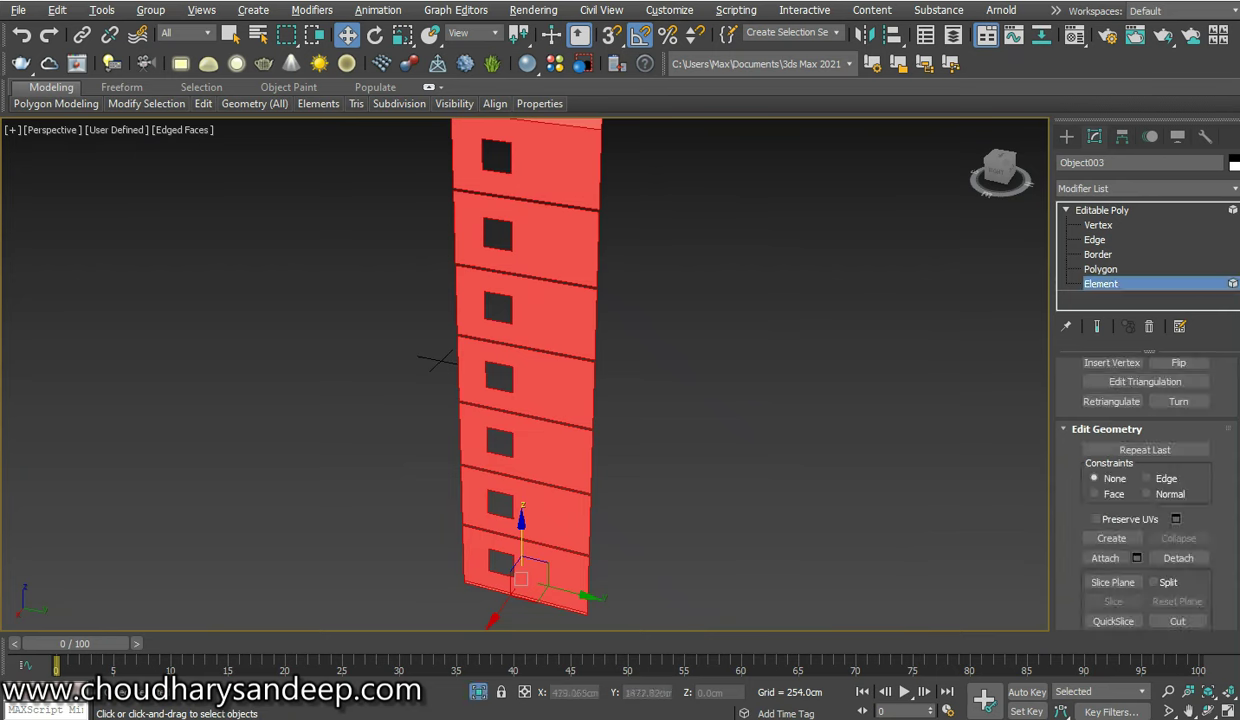
middle_click_drag(437, 360, 490, 410, "alt")
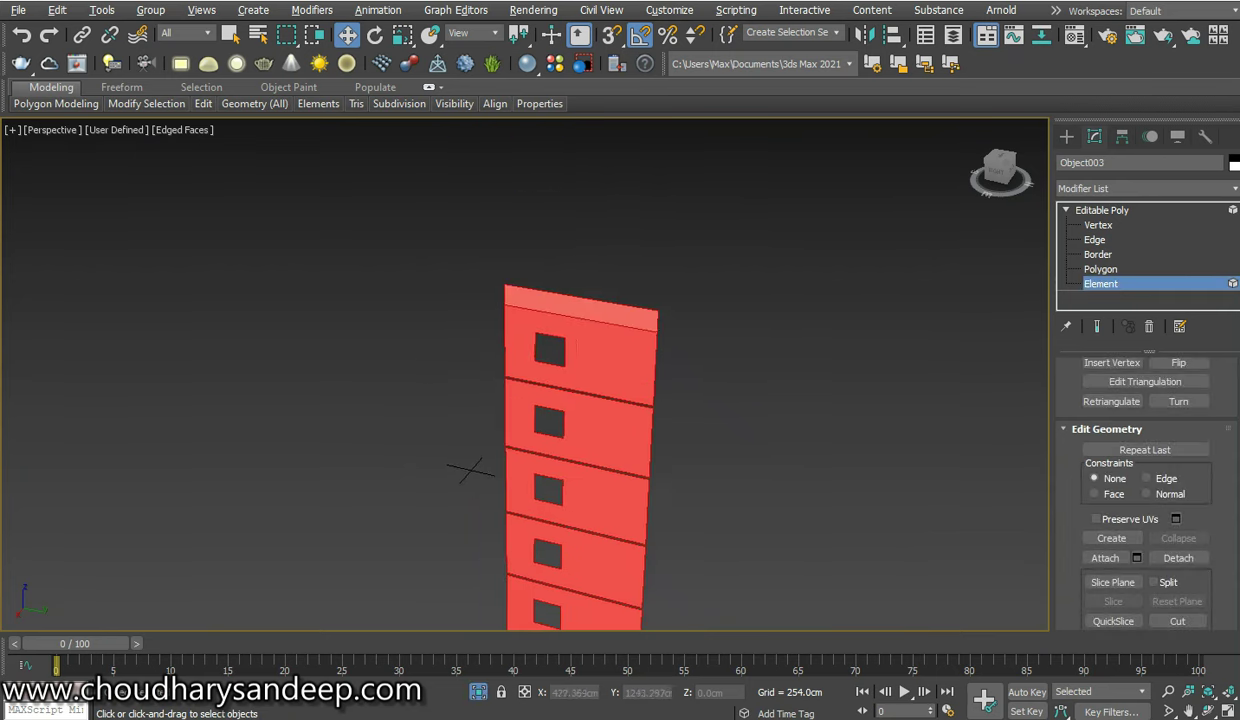
left_click(490, 410)
left_click(615, 235)
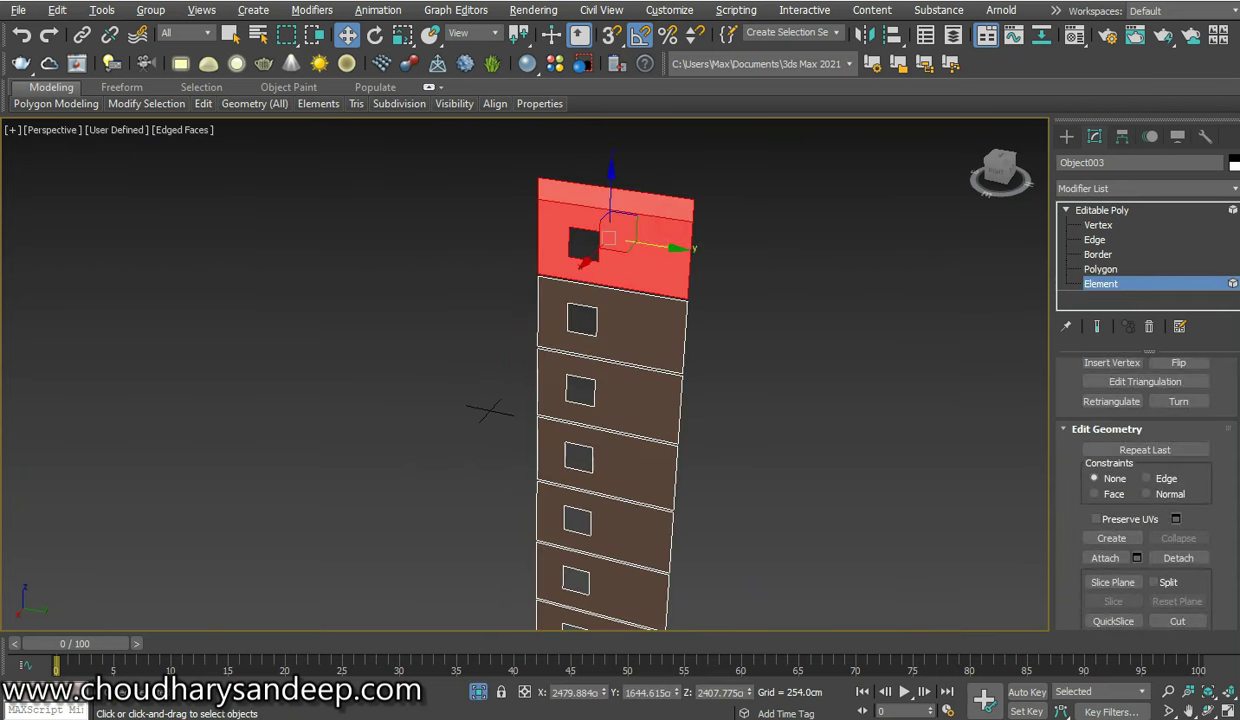
left_click_drag(613, 230, 613, 290)
right_click(613, 290)
Select the upper floor edge, apply Bridge, and nudge the edge slightly upward
key("2")
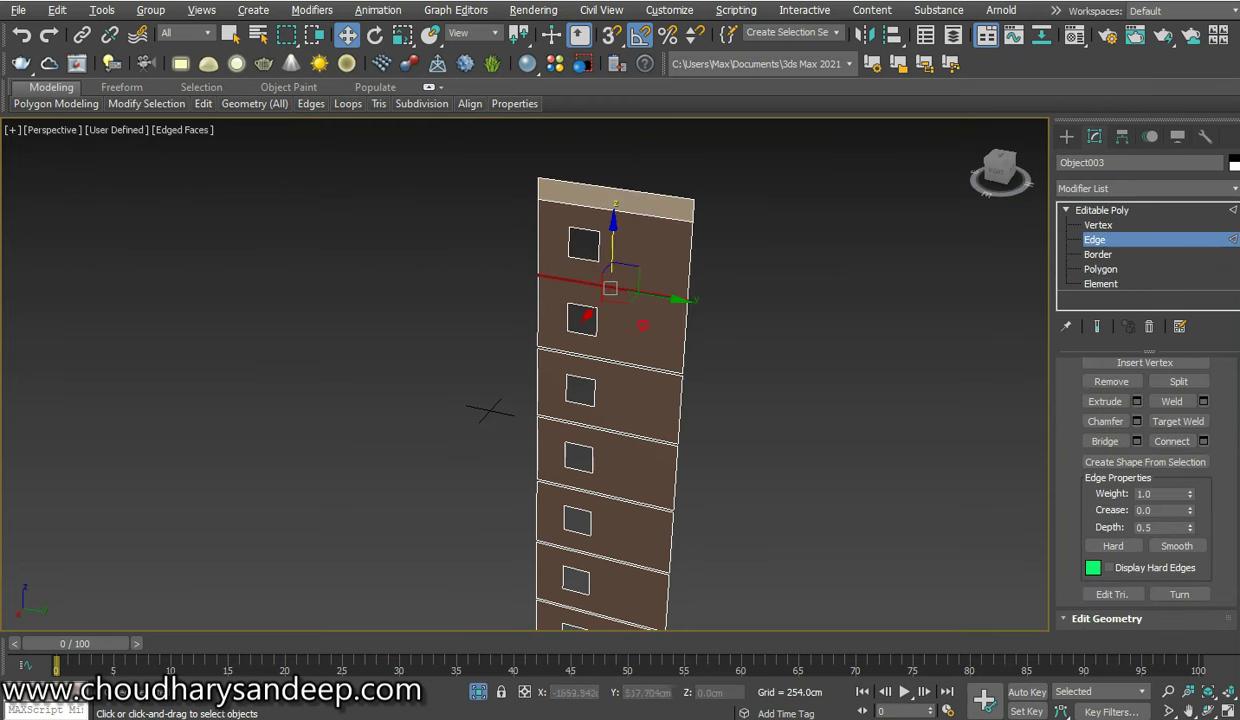
left_click(603, 290)
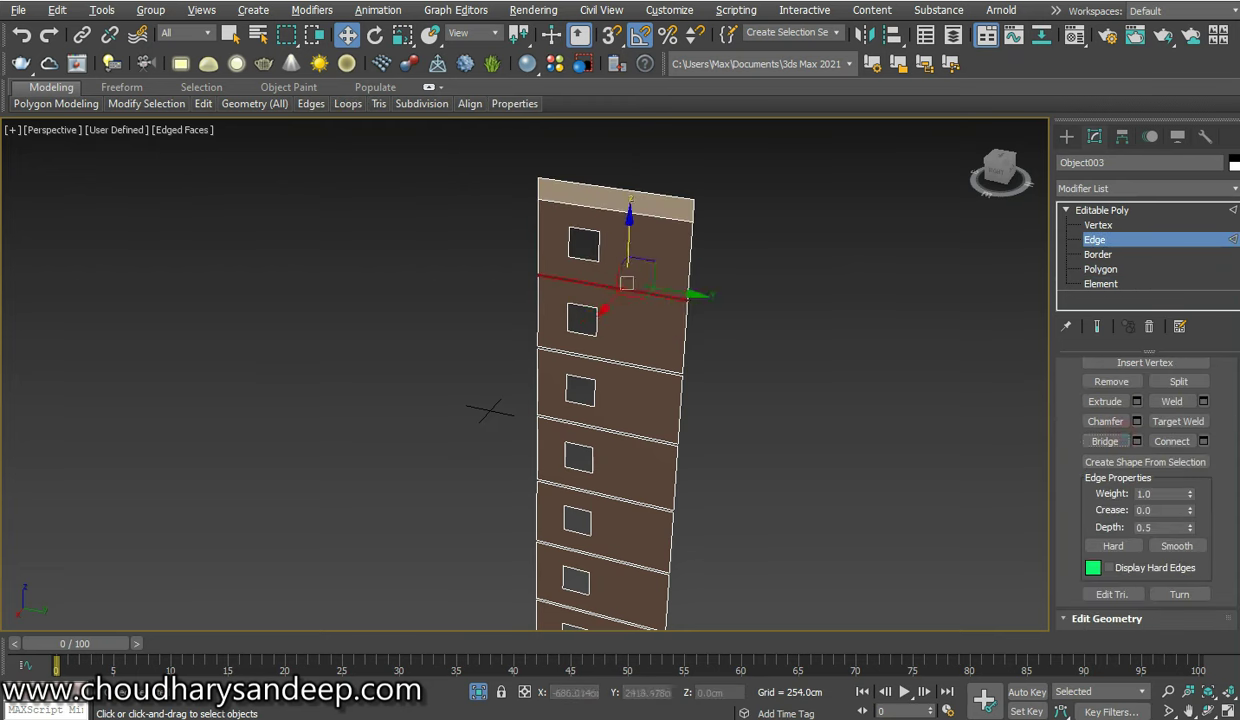
key("z")
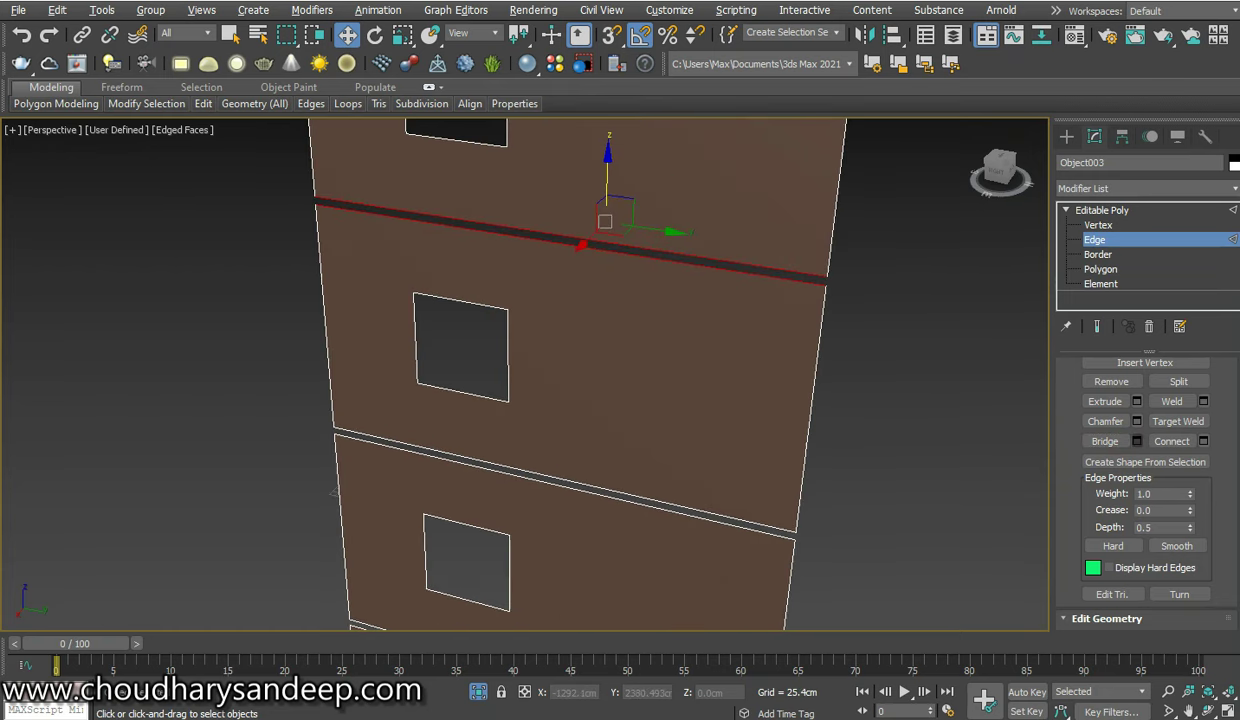
left_click(1137, 441)
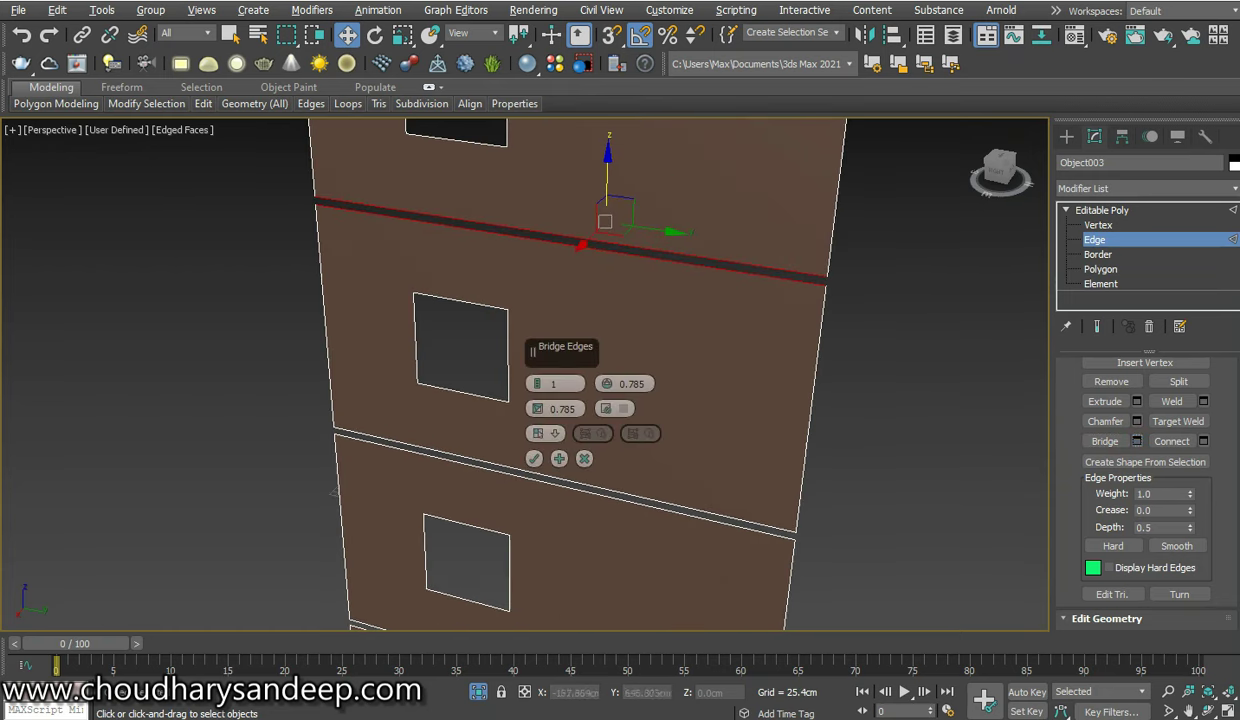
left_click(534, 458)
scroll(540, 440, "down", 3)
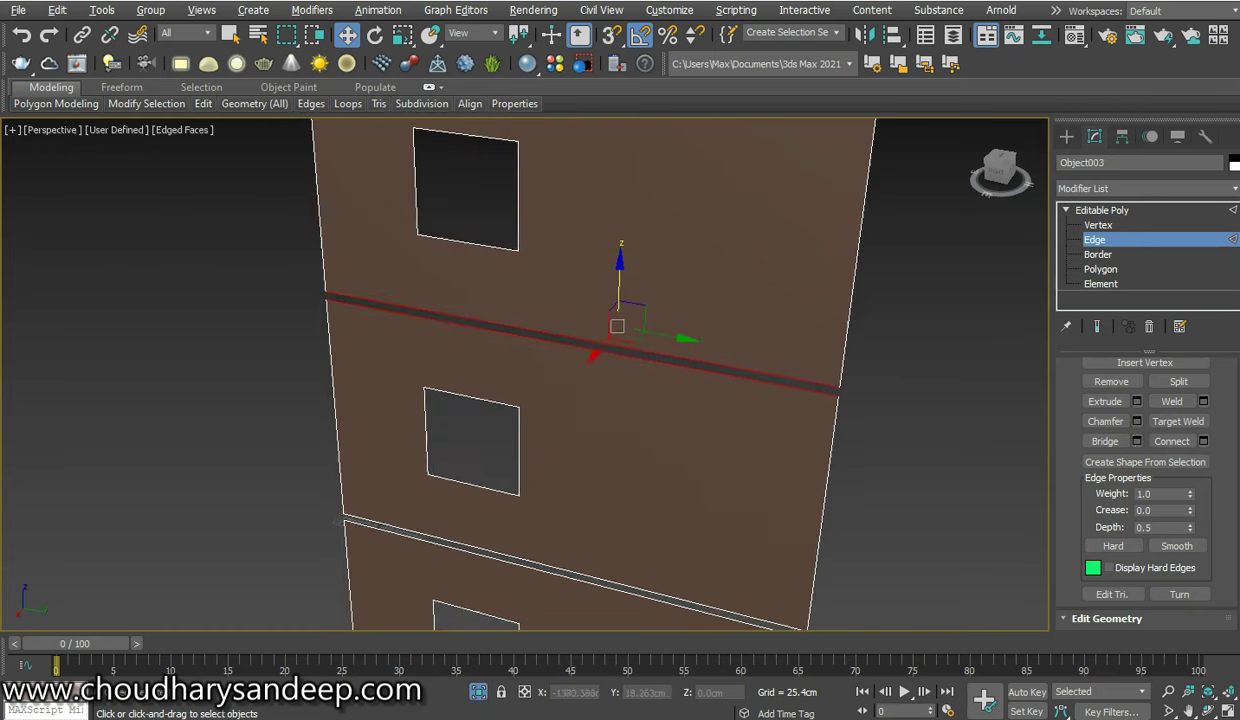
scroll(540, 440, "down", 3)
scroll(470, 125, "down", 2)
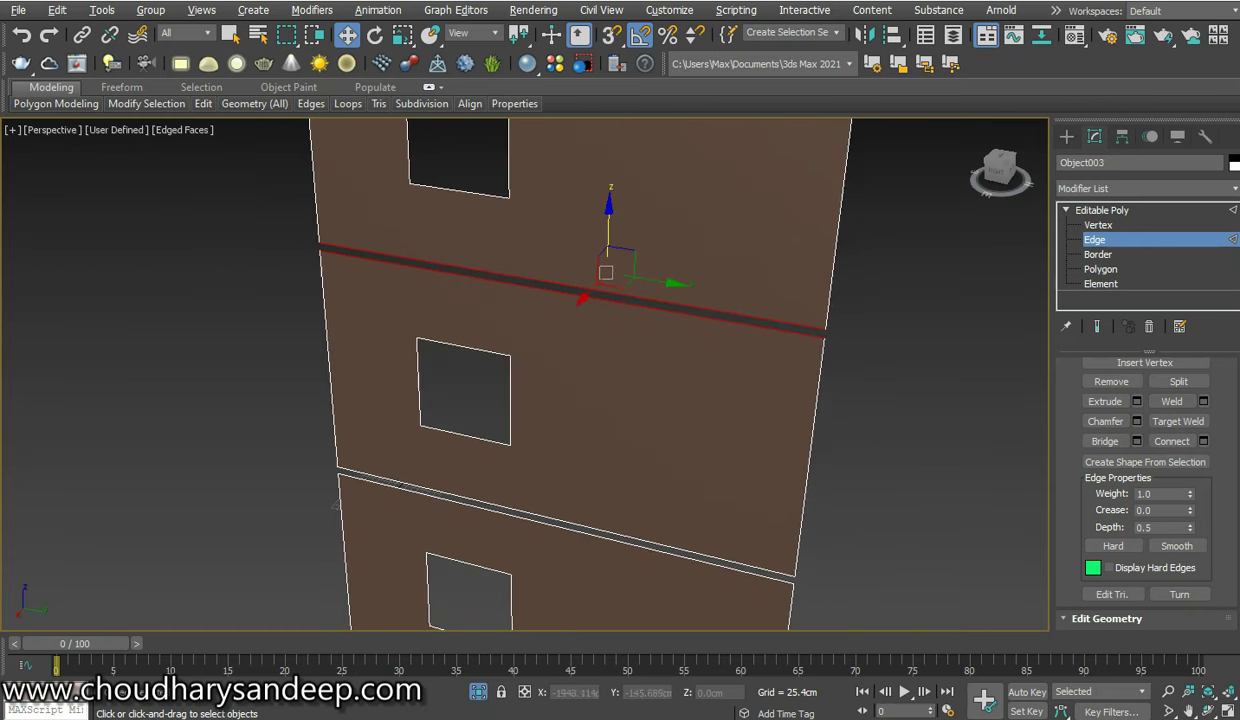
scroll(470, 125, "down", 2)
mouse_move(580, 289)
left_mouse_down()
mouse_move(545, 300)
mouse_move(545, 352)
left_mouse_up()
key("ctrl+z")
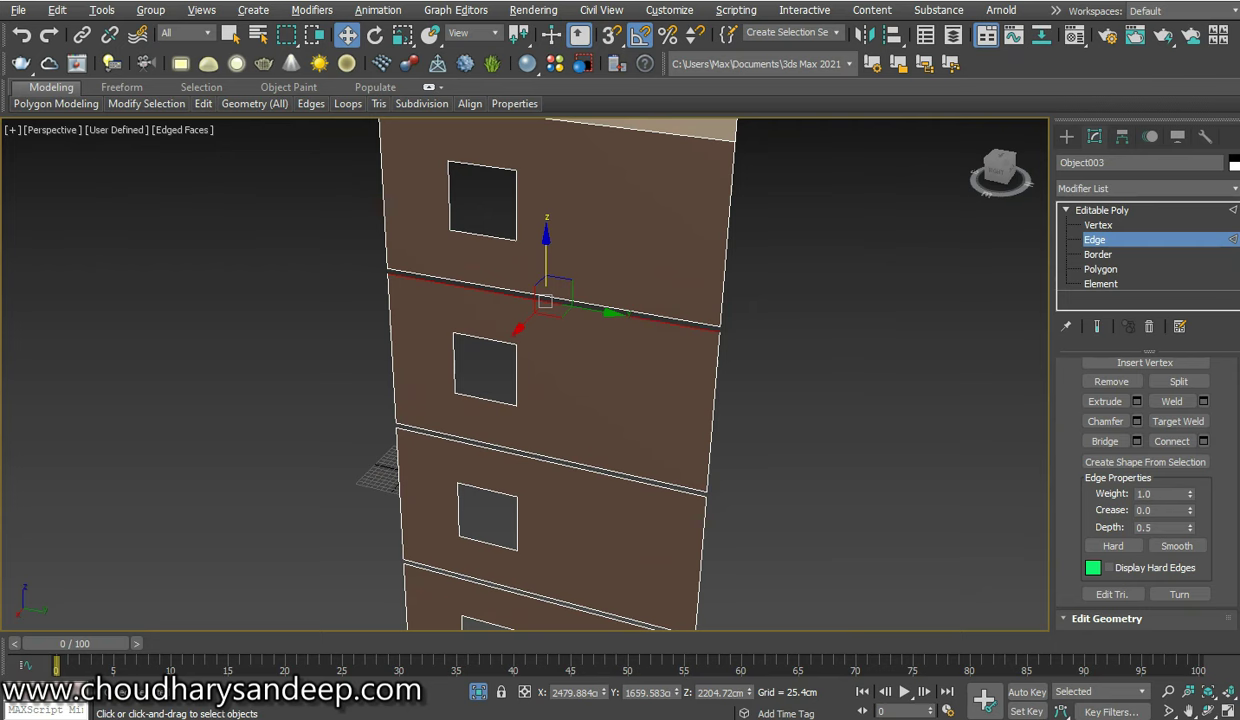
left_click_drag(545, 300, 545, 296)
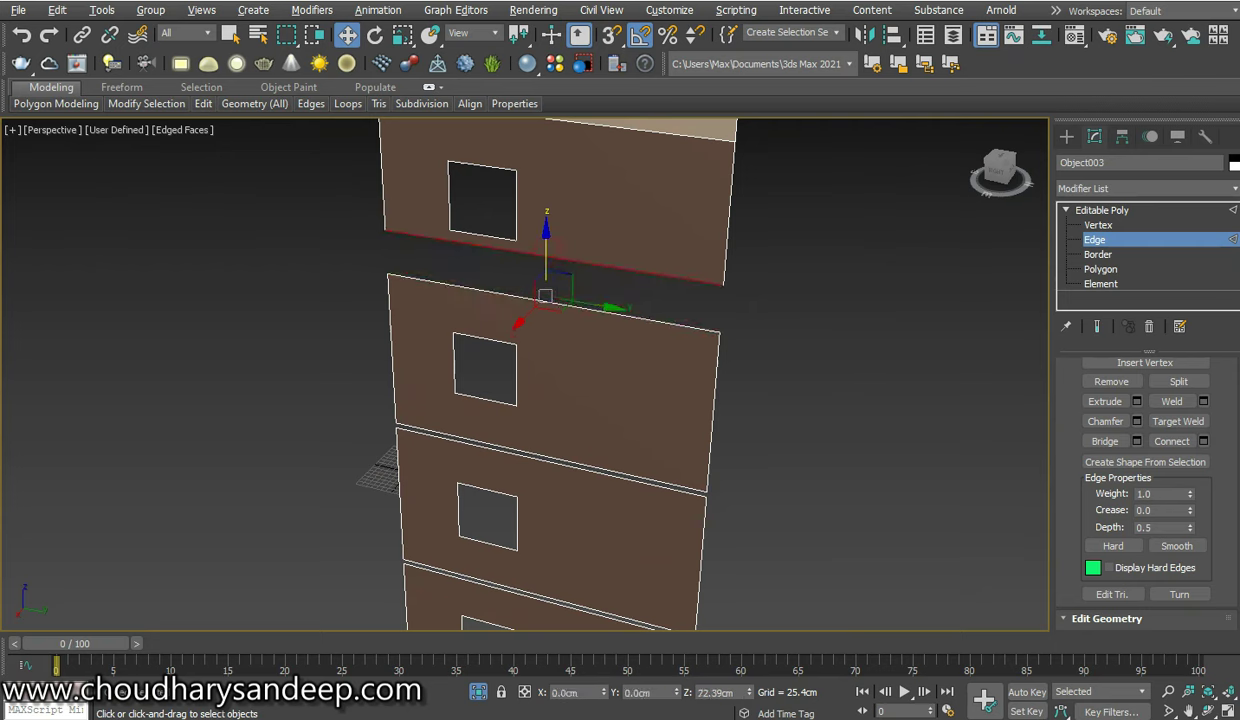
Chamfer the upper and middle floor edges into double lines
left_click(1105, 421)
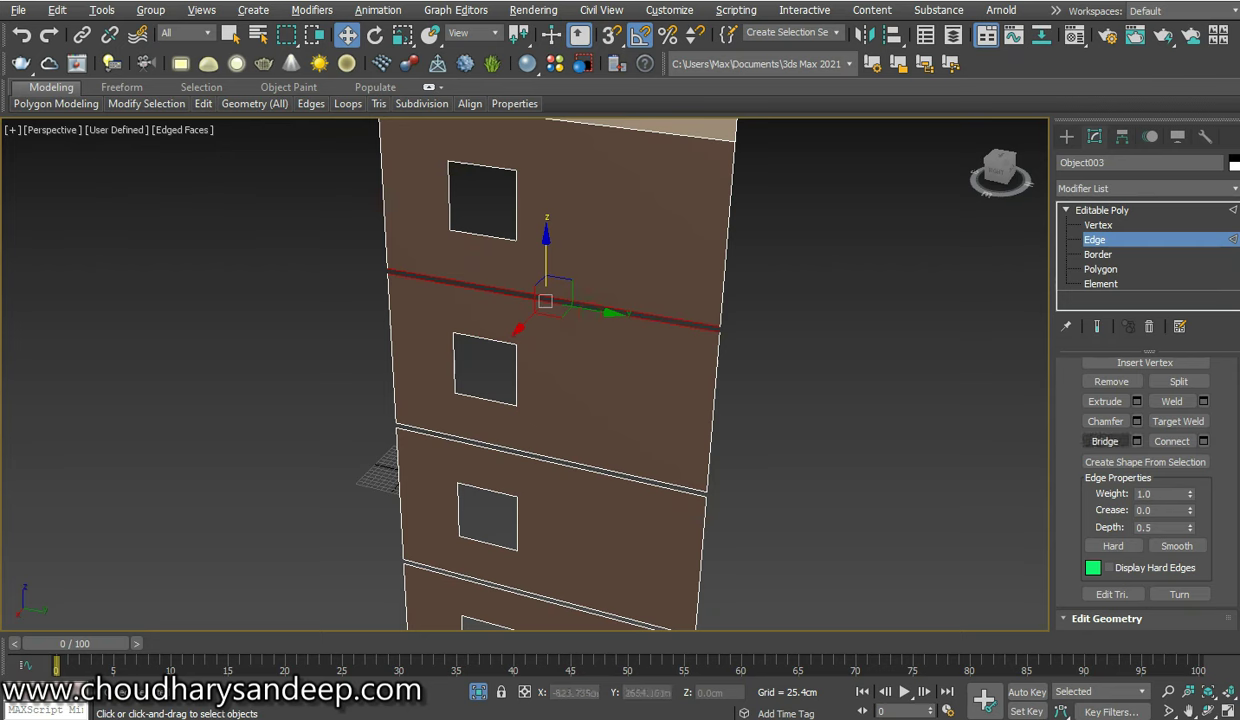
left_click(605, 470)
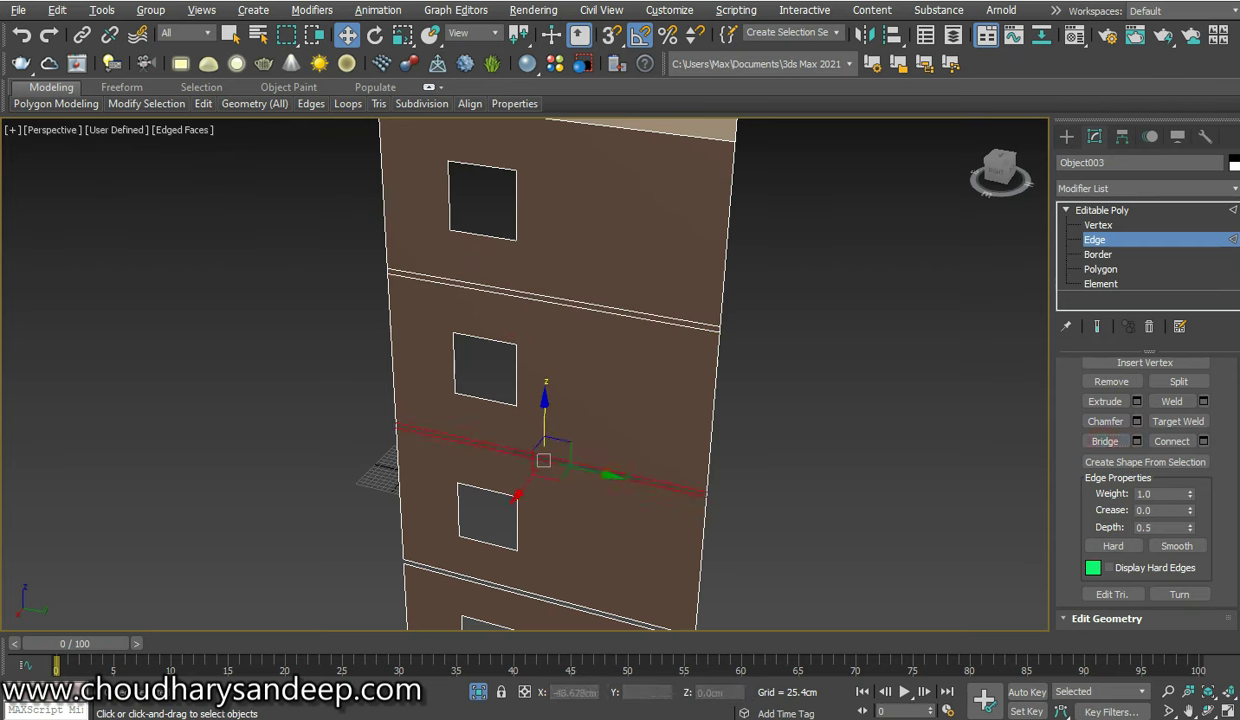
left_click(600, 366)
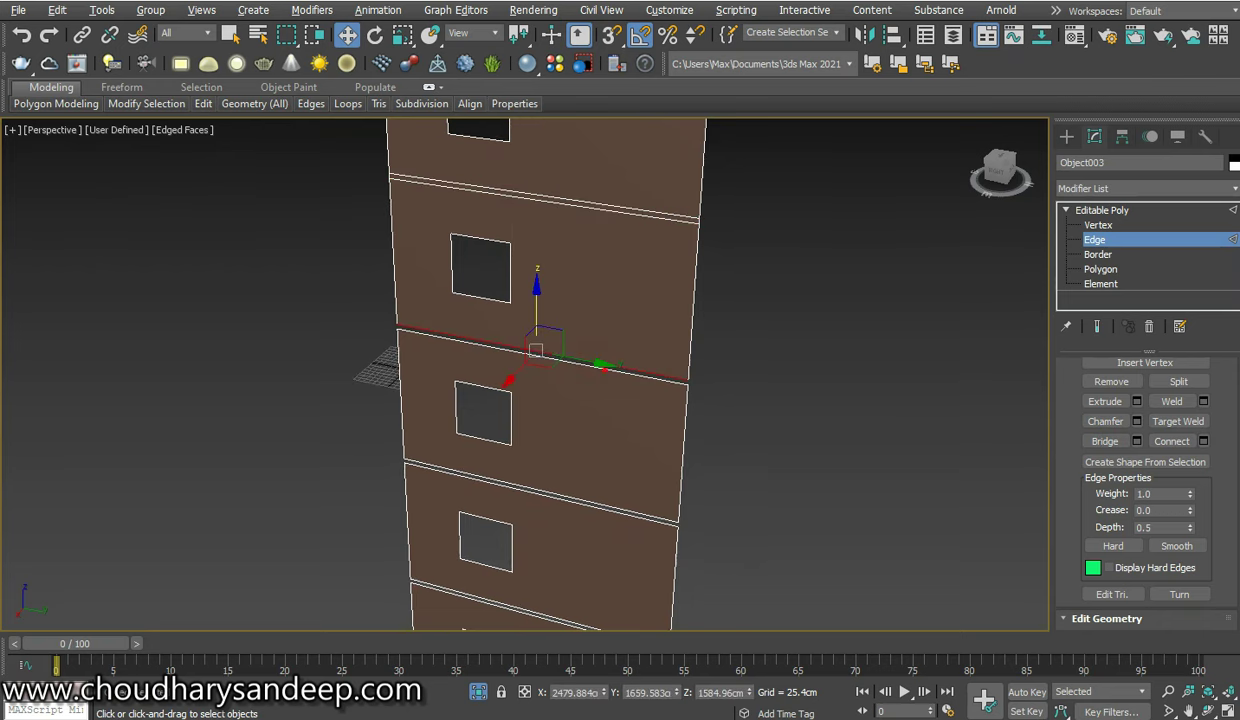
left_click(1104, 421)
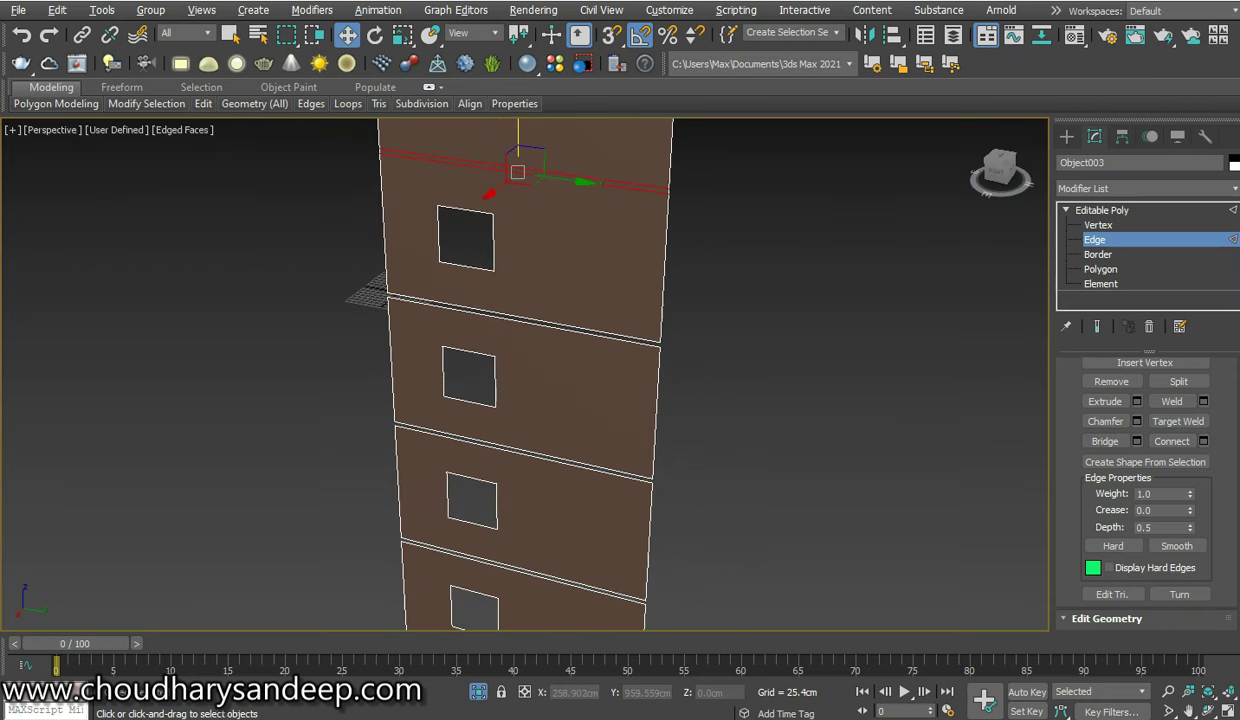
left_click(600, 333)
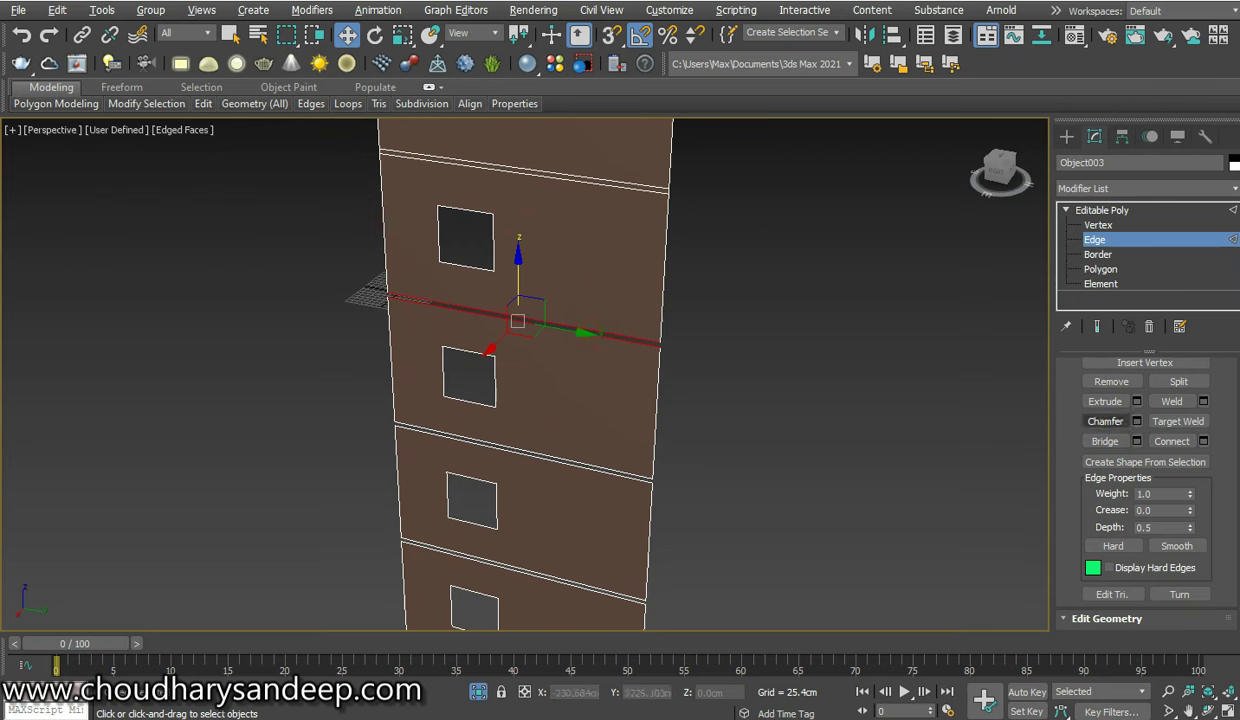
left_click(1104, 421)
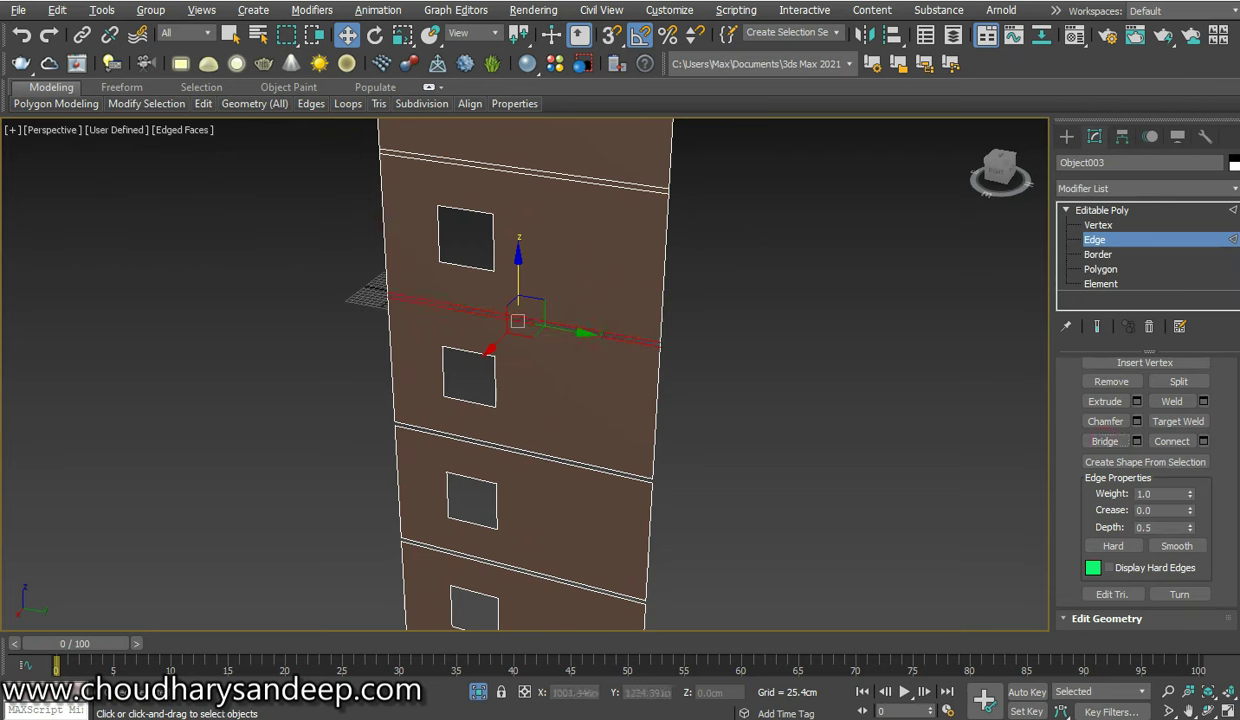
key("ctrl+z")
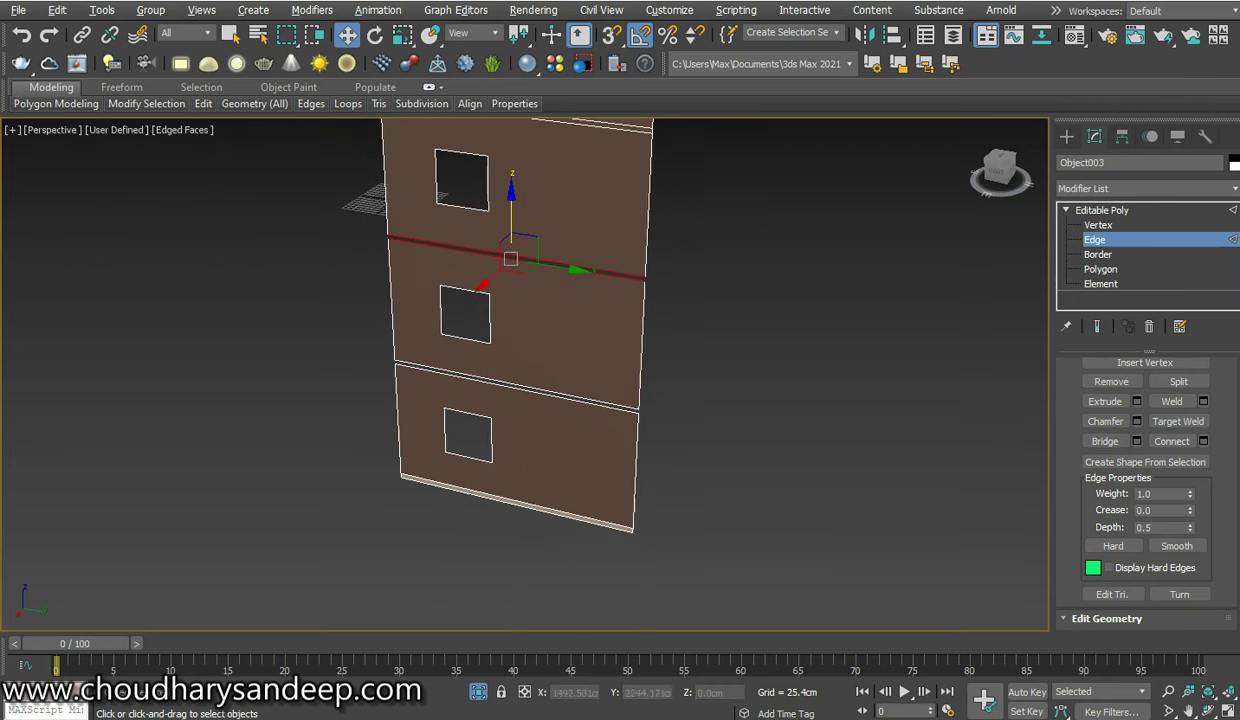
left_click(1105, 421)
Chamfer the next lower floor edge, then select every edge of the strip
left_click(560, 395)
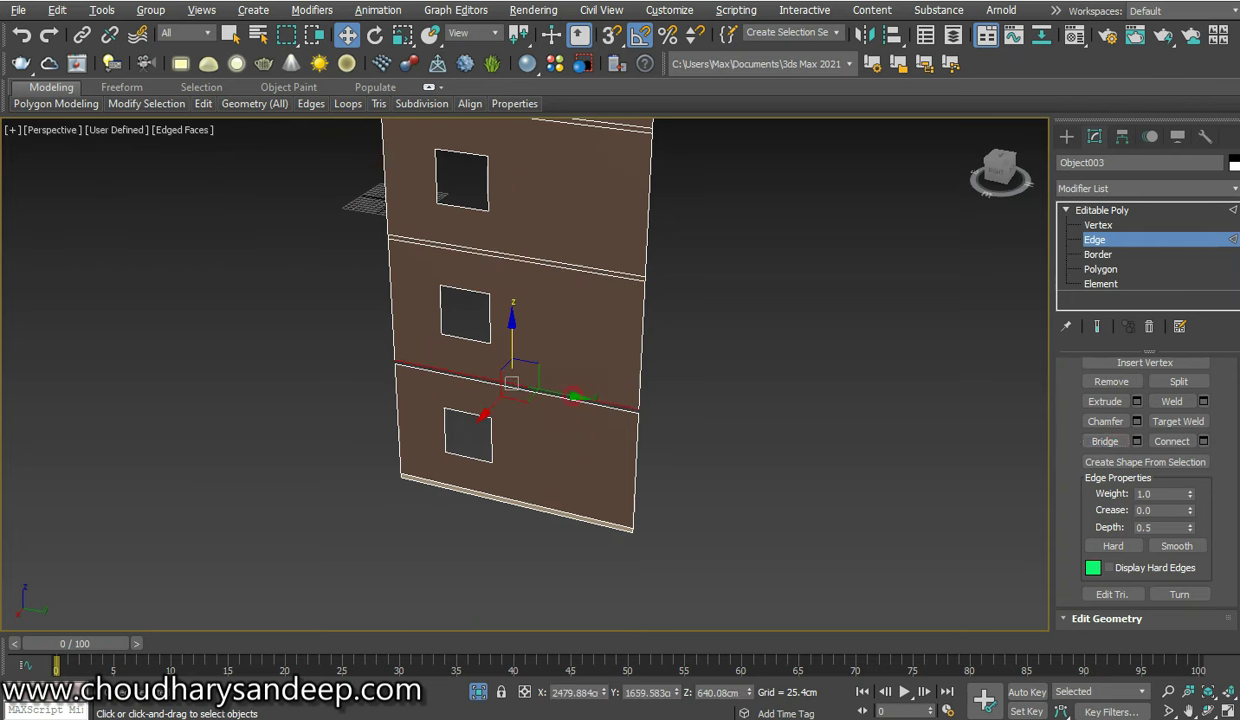
left_click(1104, 421)
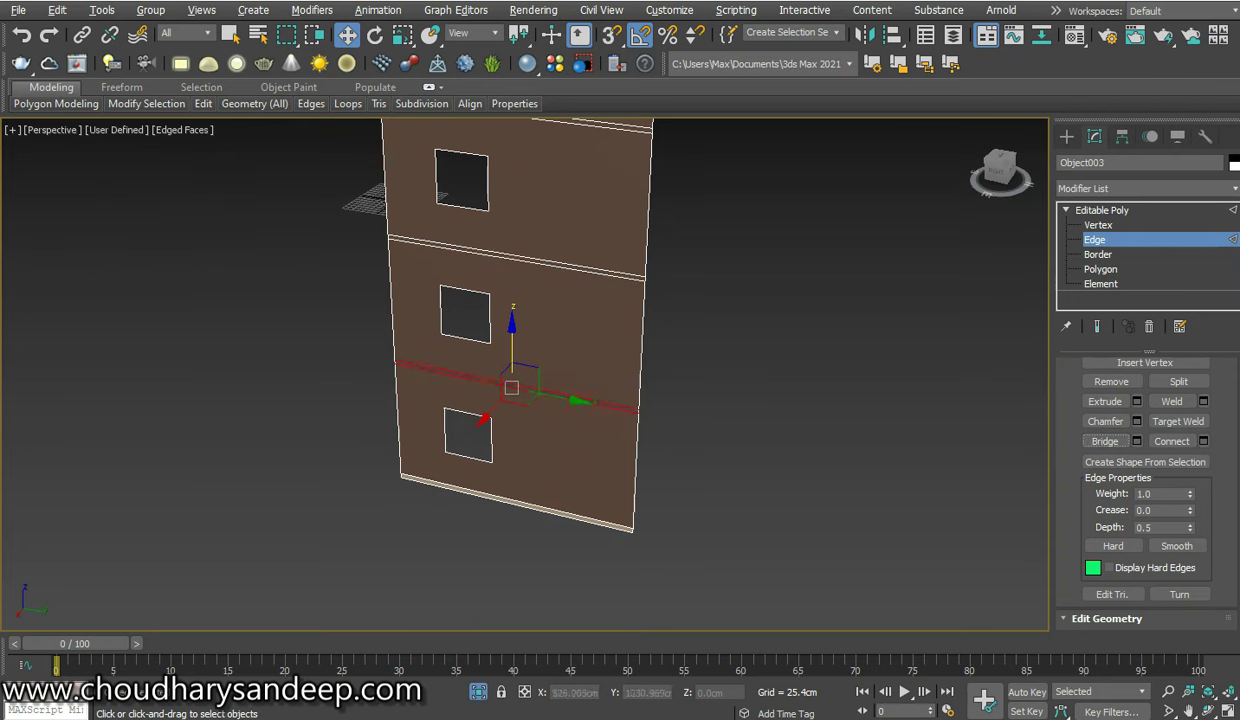
middle_click_drag(700, 400, 660, 450)
left_click(560, 578)
key("ctrl+a")
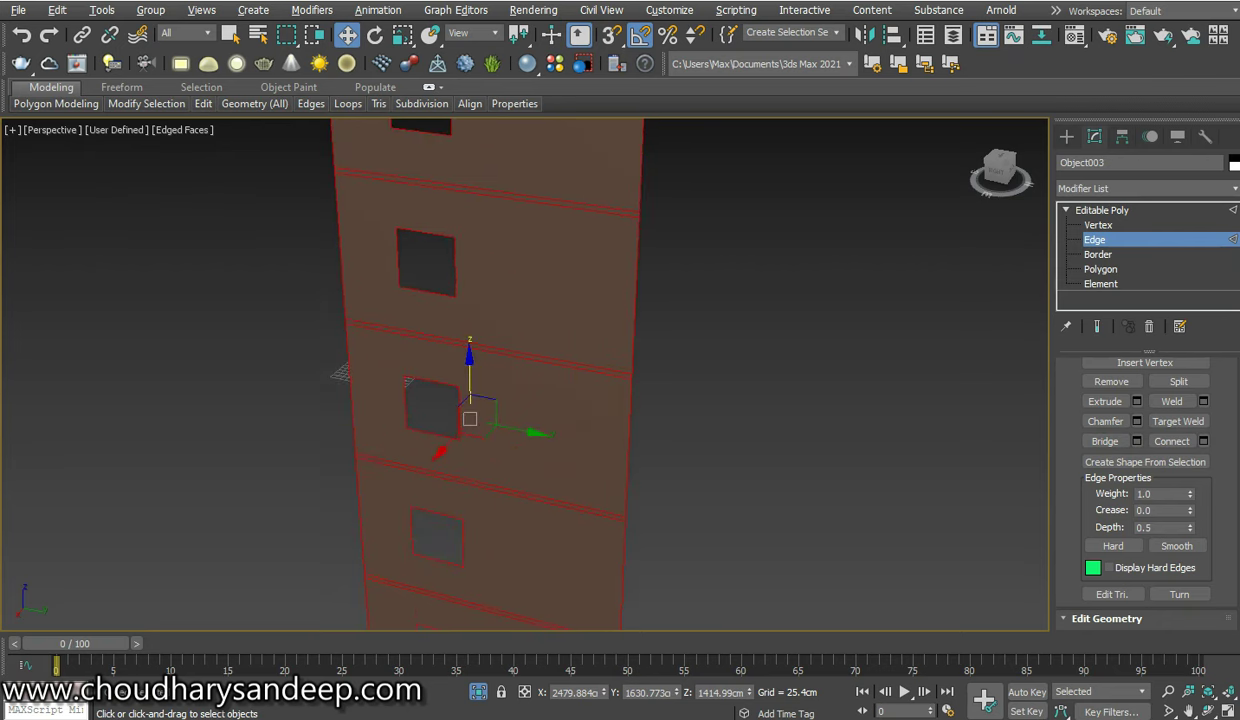
Select the whole red facade element, turn on Slice Plane and rotate the plane to vertical
key("5")
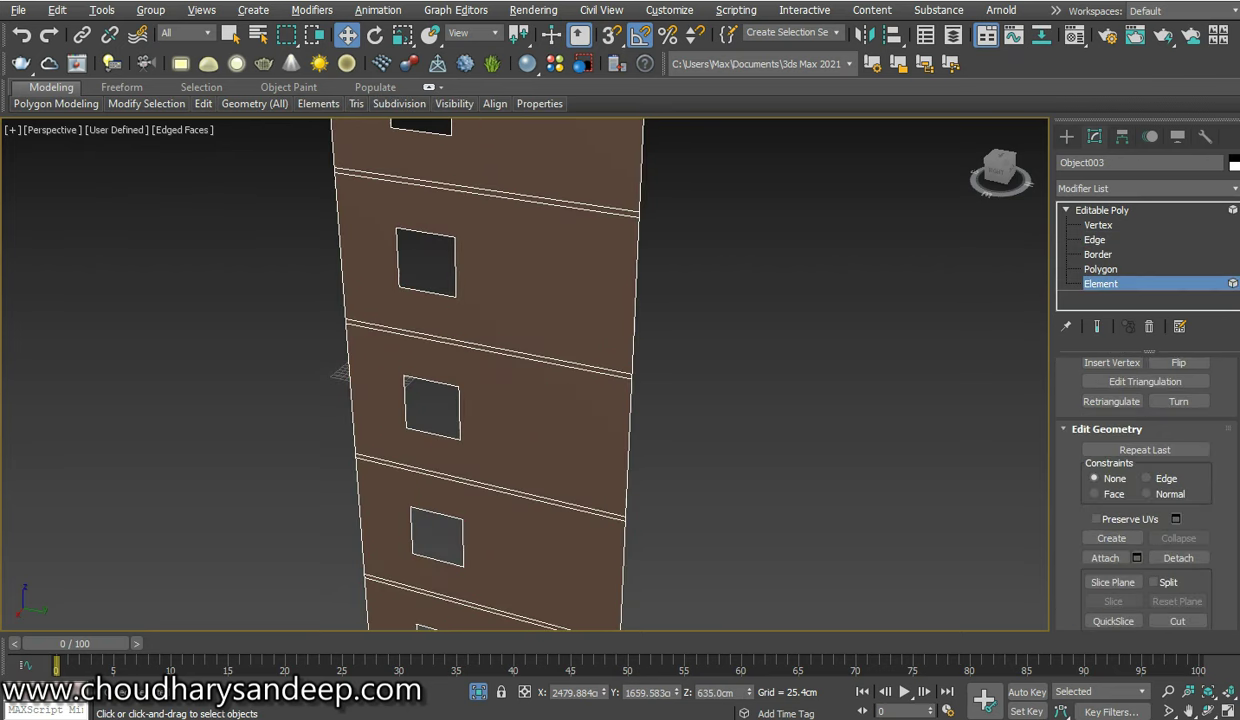
key("ctrl+a")
scroll(1113, 480, "down", 2)
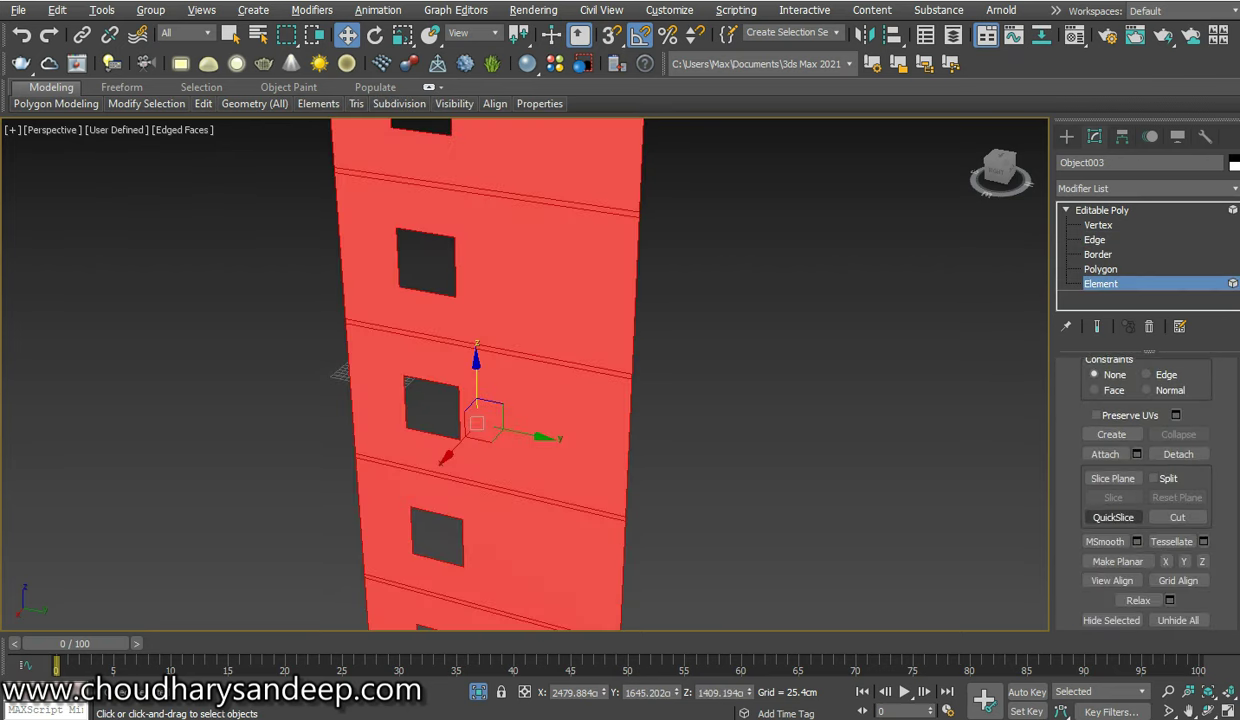
left_click(1112, 478)
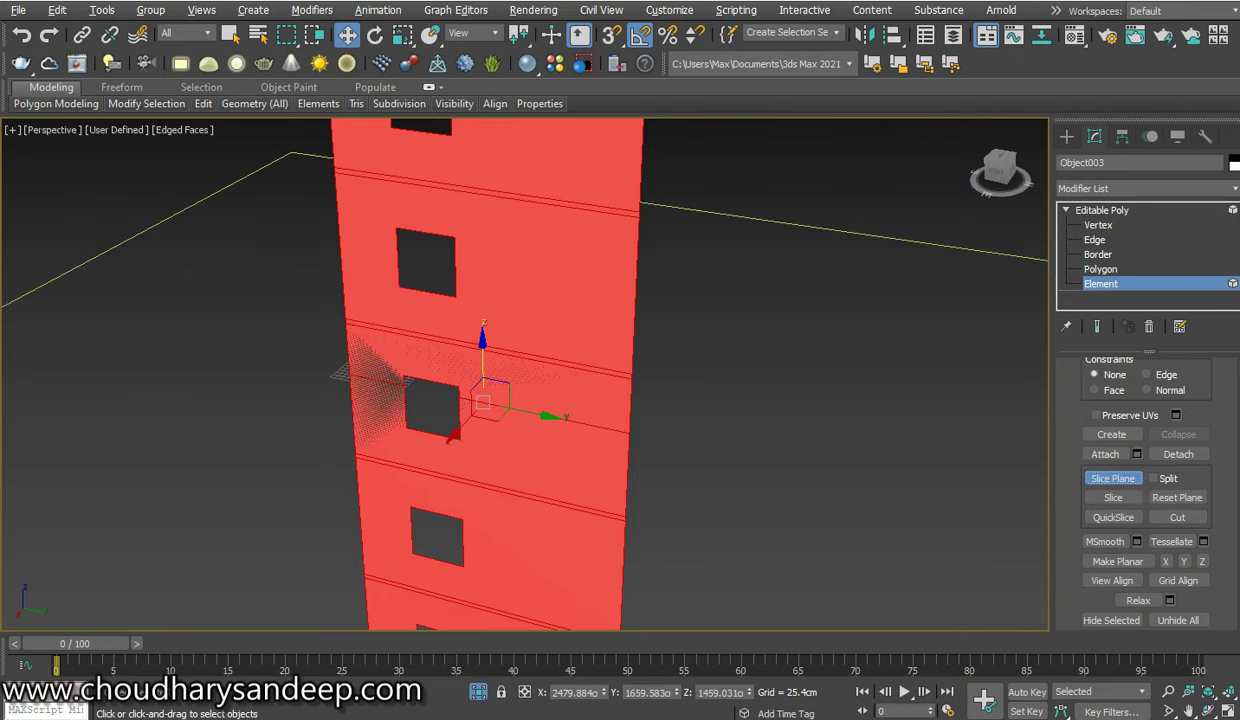
scroll(455, 392, "down", 5)
key("alt+w")
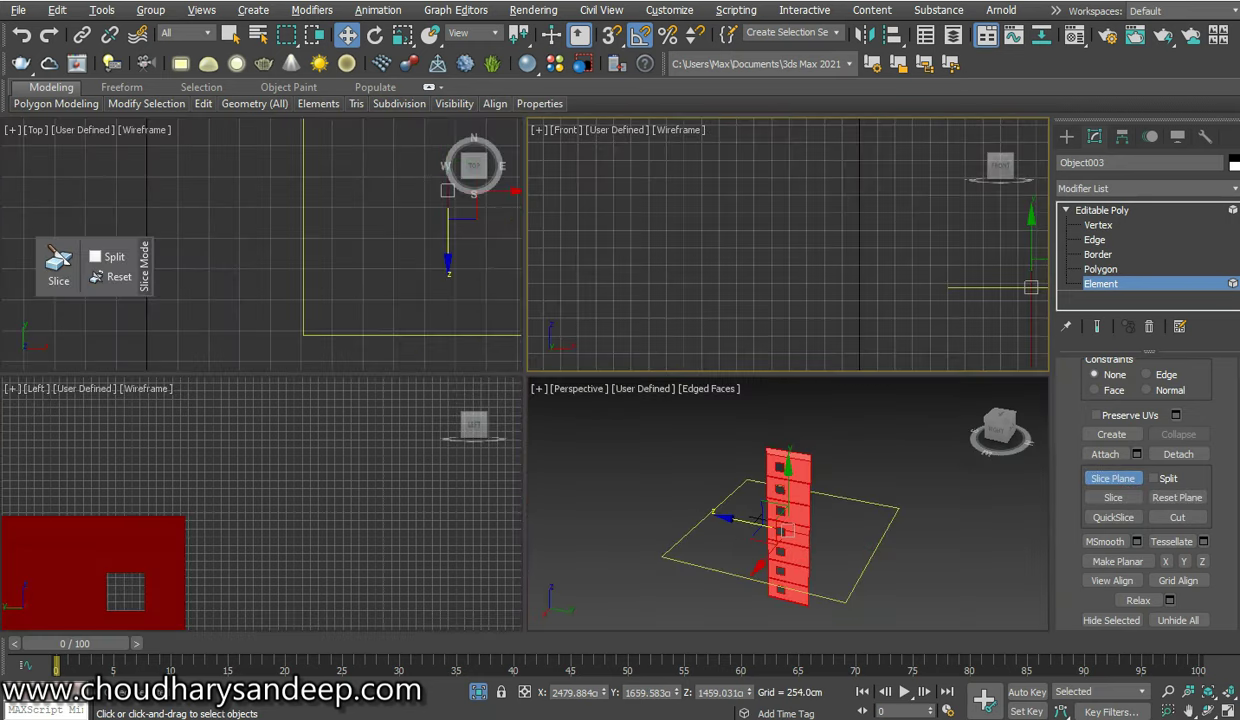
key("alt+w")
scroll(537, 388, "down", 3)
scroll(537, 388, "down", 5)
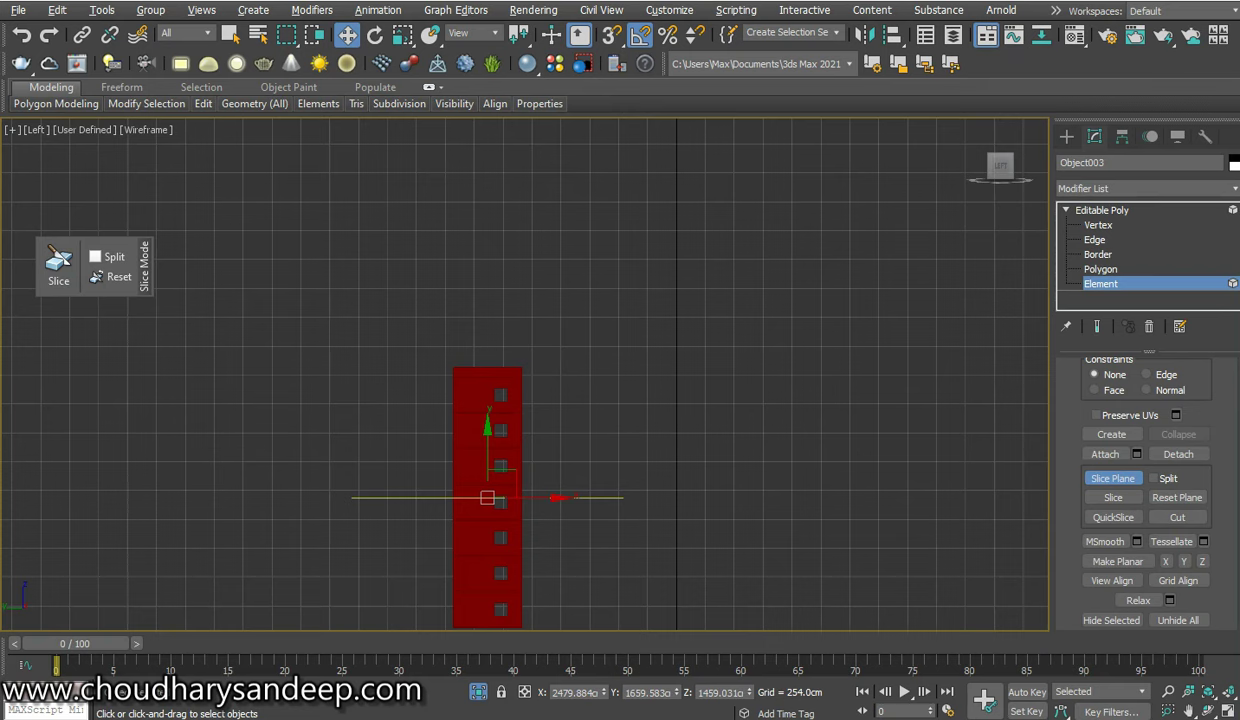
key("e")
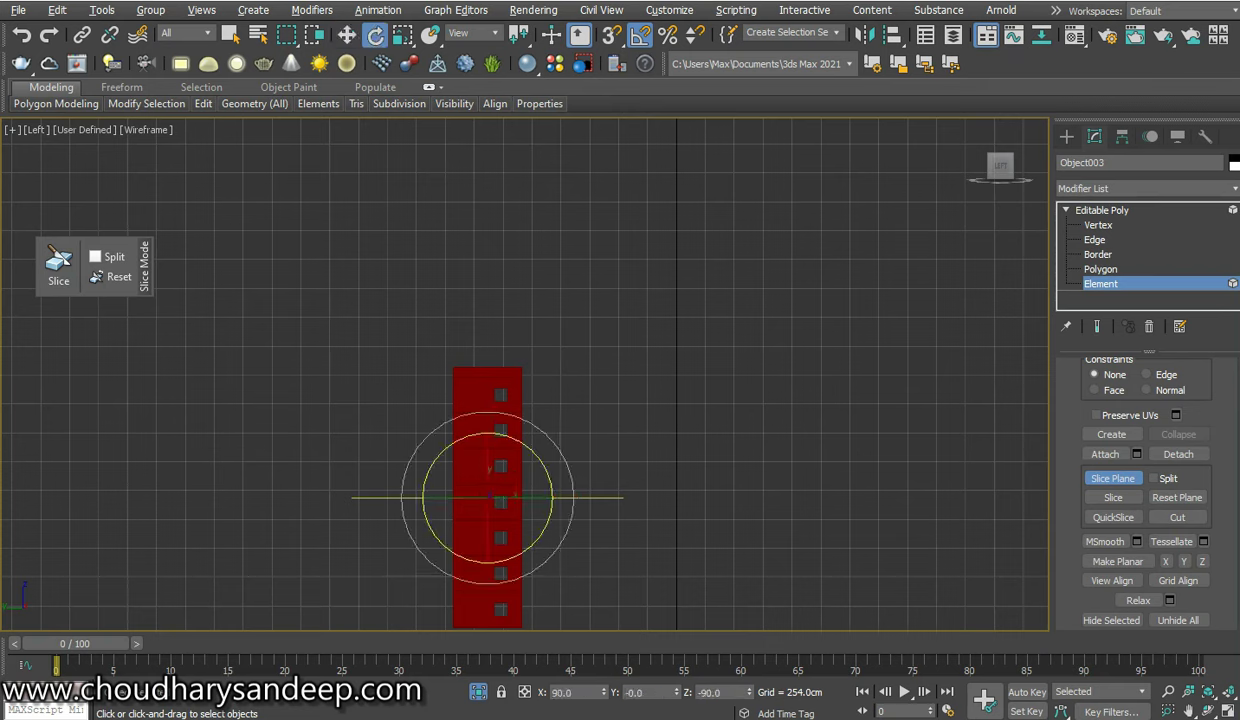
left_click_drag(528, 440, 545, 540)
scroll(585, 421, "up", 5)
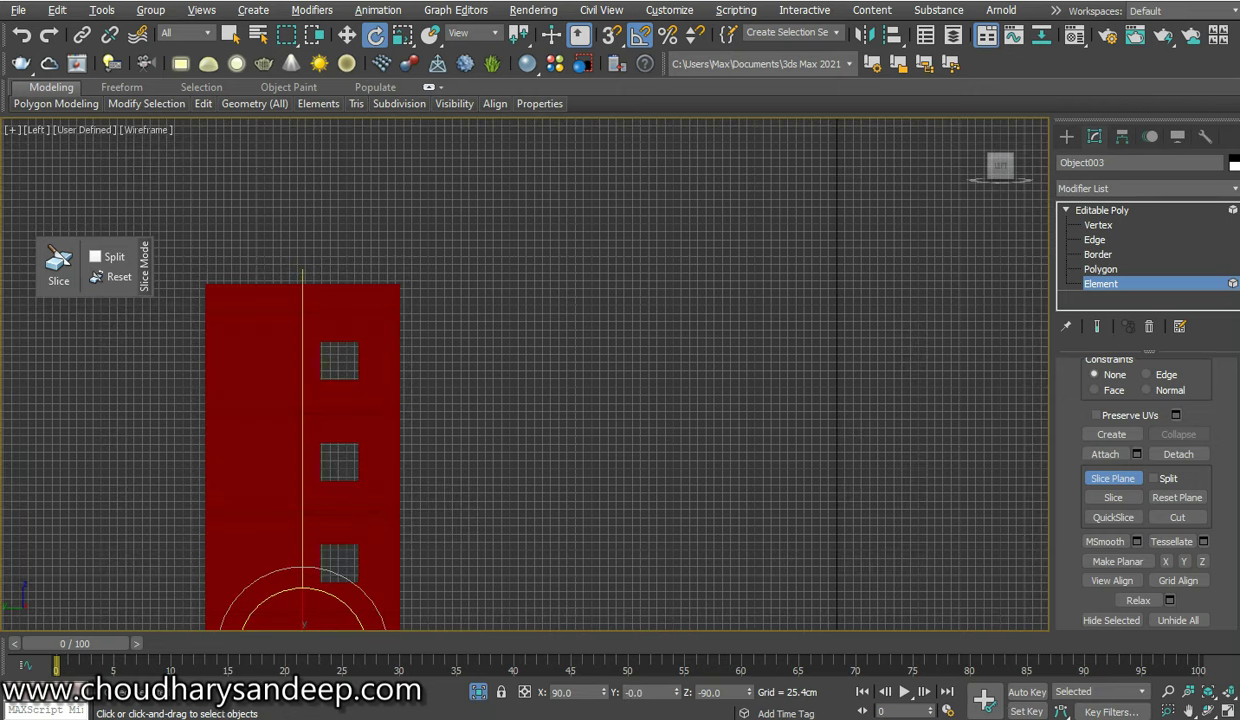
key("alt+w")
right_click(765, 480)
key("alt+w")
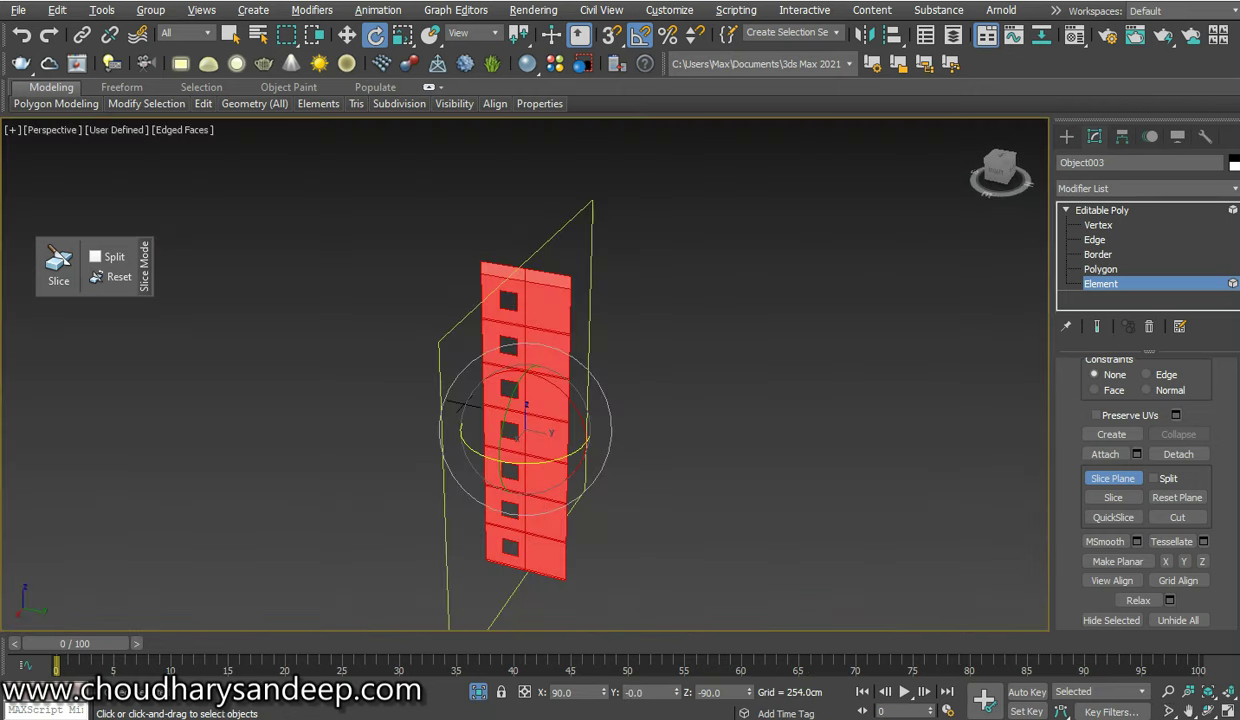
Move the vertical slice plane across the strip's width and slice it
key("w")
scroll(494, 420, "up", 4)
scroll(494, 420, "up", 1)
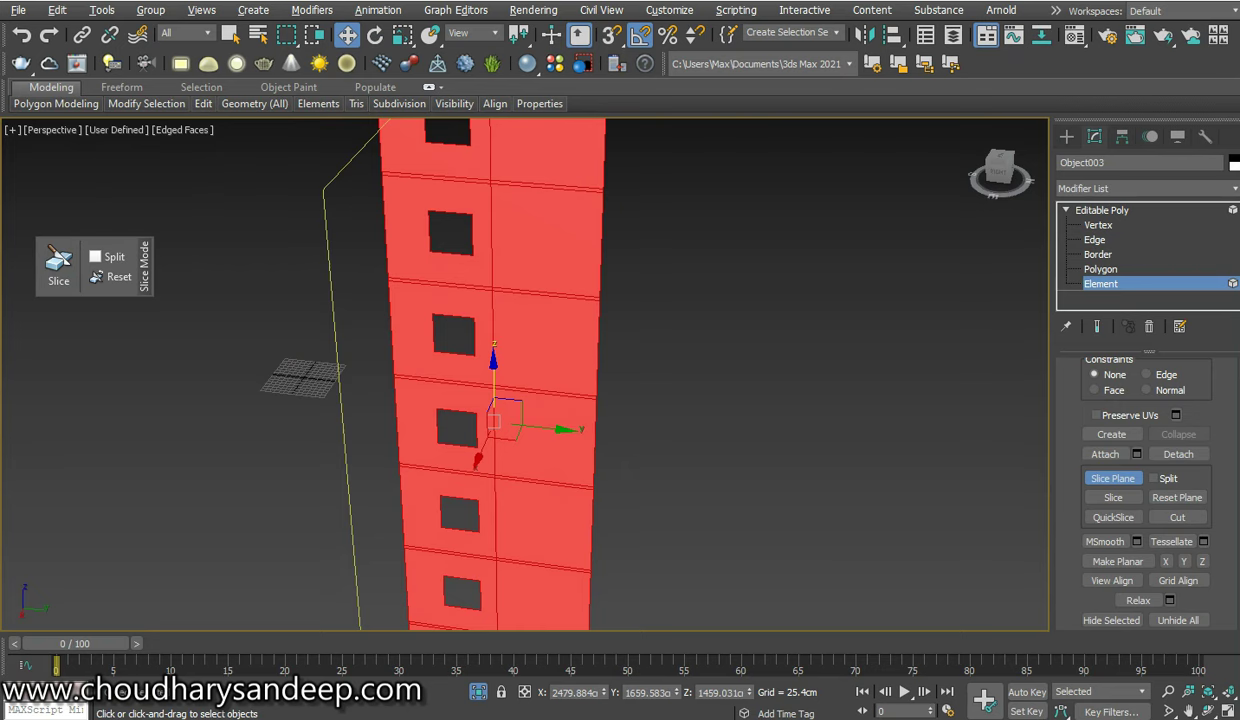
left_click_drag(530, 428, 553, 428)
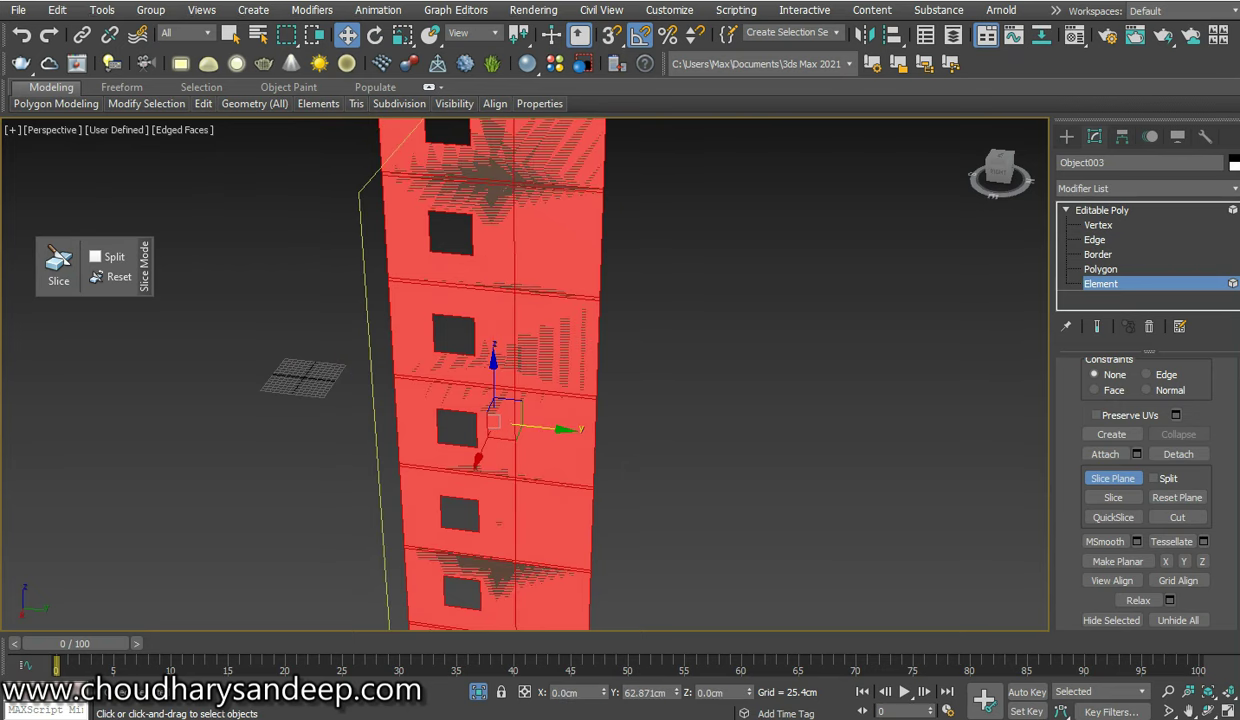
scroll(494, 420, "down", 2)
middle_click_drag(494, 420, 277, 447, "alt")
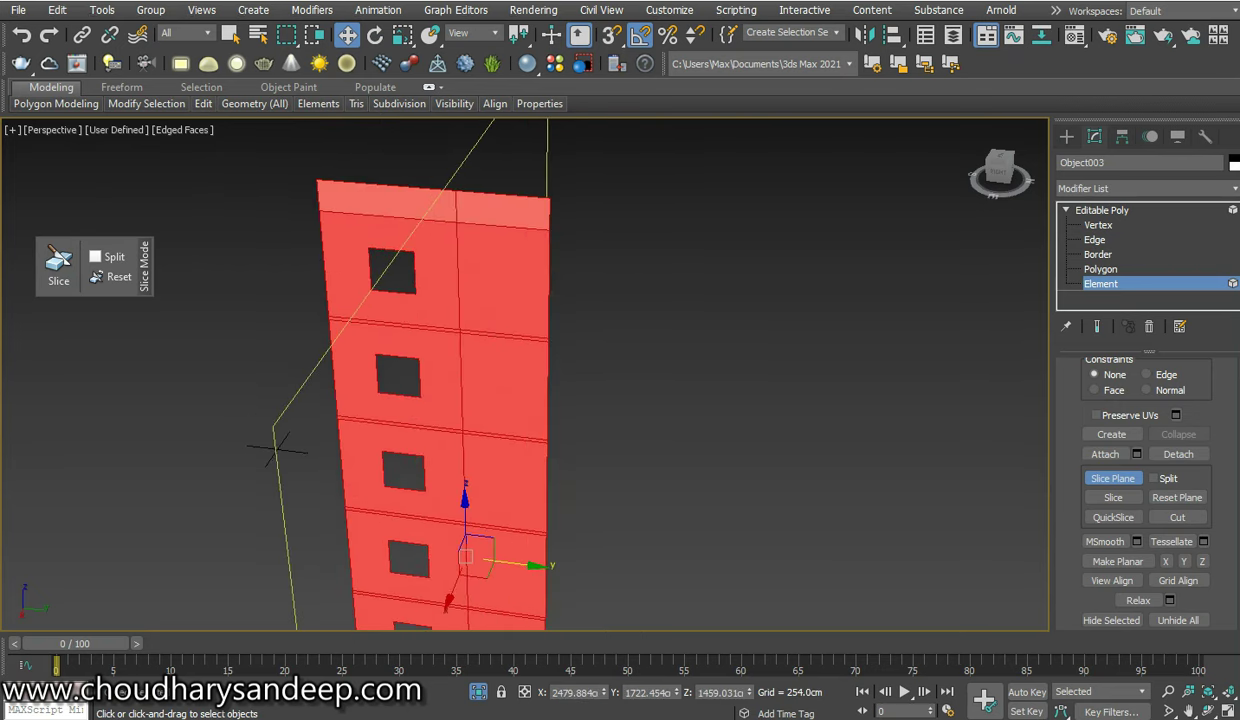
left_click(1113, 497)
Shift the slice plane left across the facade and slice again for more vertical bands
scroll(277, 450, "down", 4)
middle_click_drag(277, 450, 330, 440, "alt")
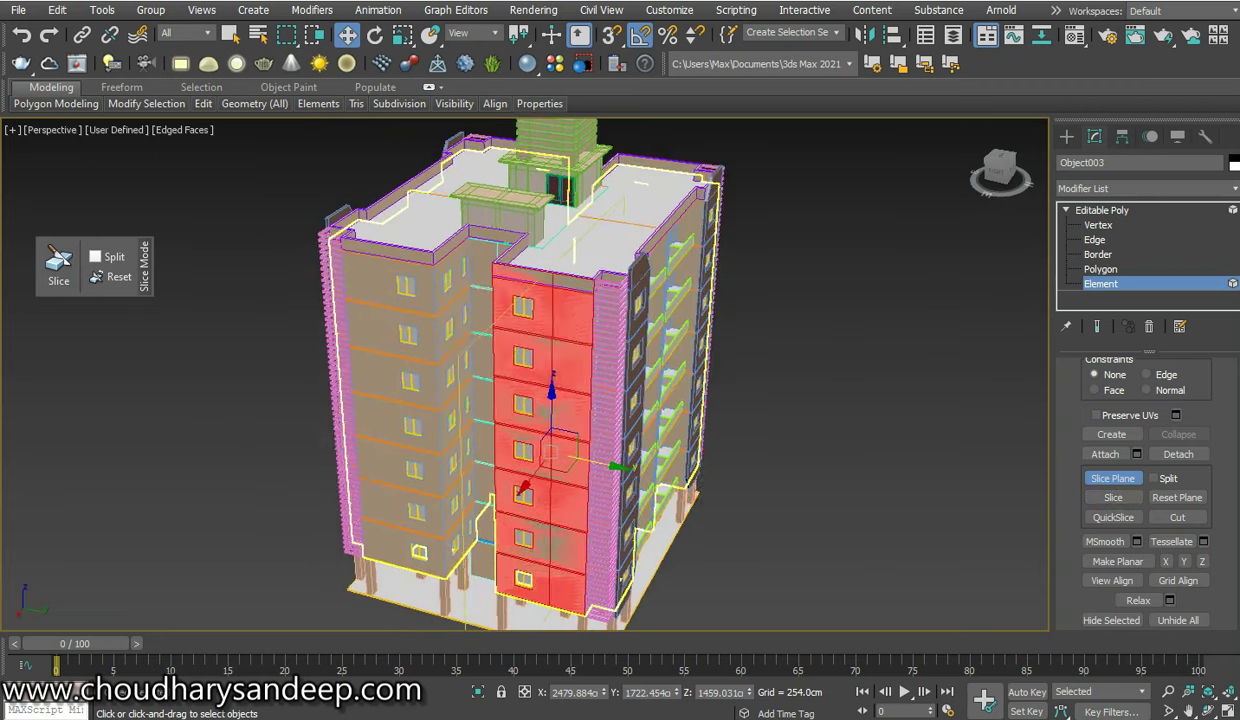
middle_click_drag(475, 332, 386, 245, "alt")
scroll(400, 300, "up", 2)
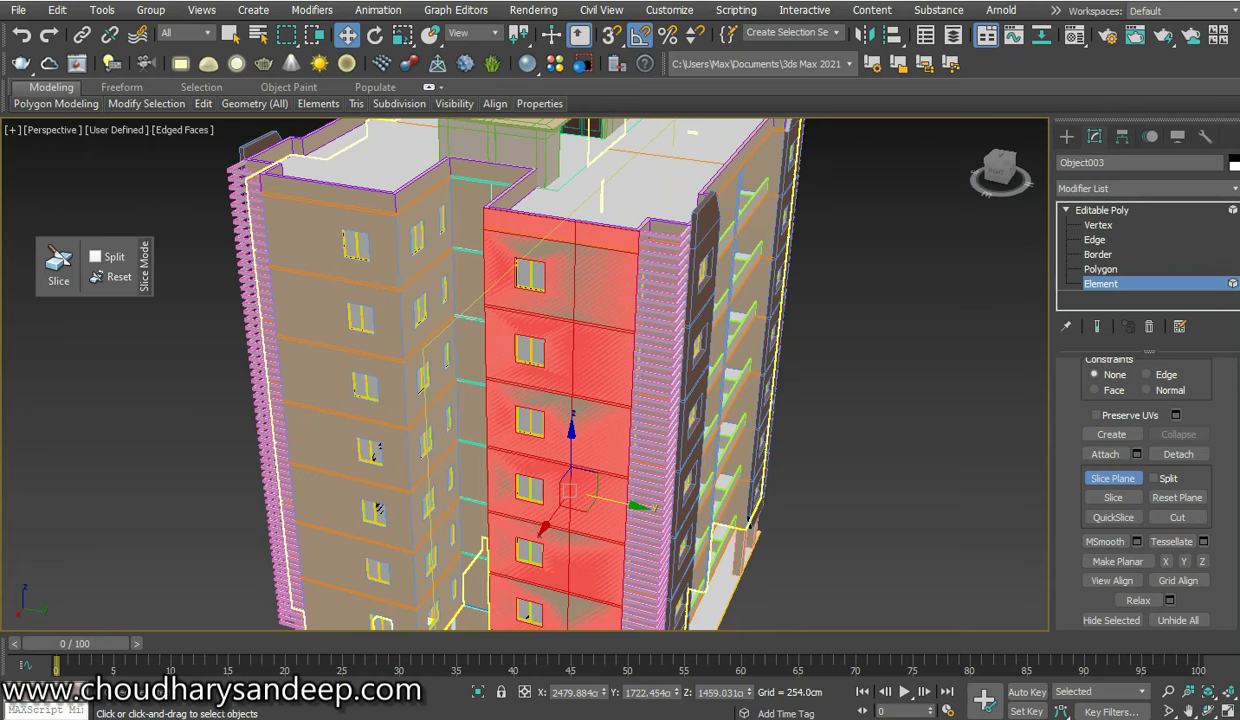
scroll(539, 340, "up", 1)
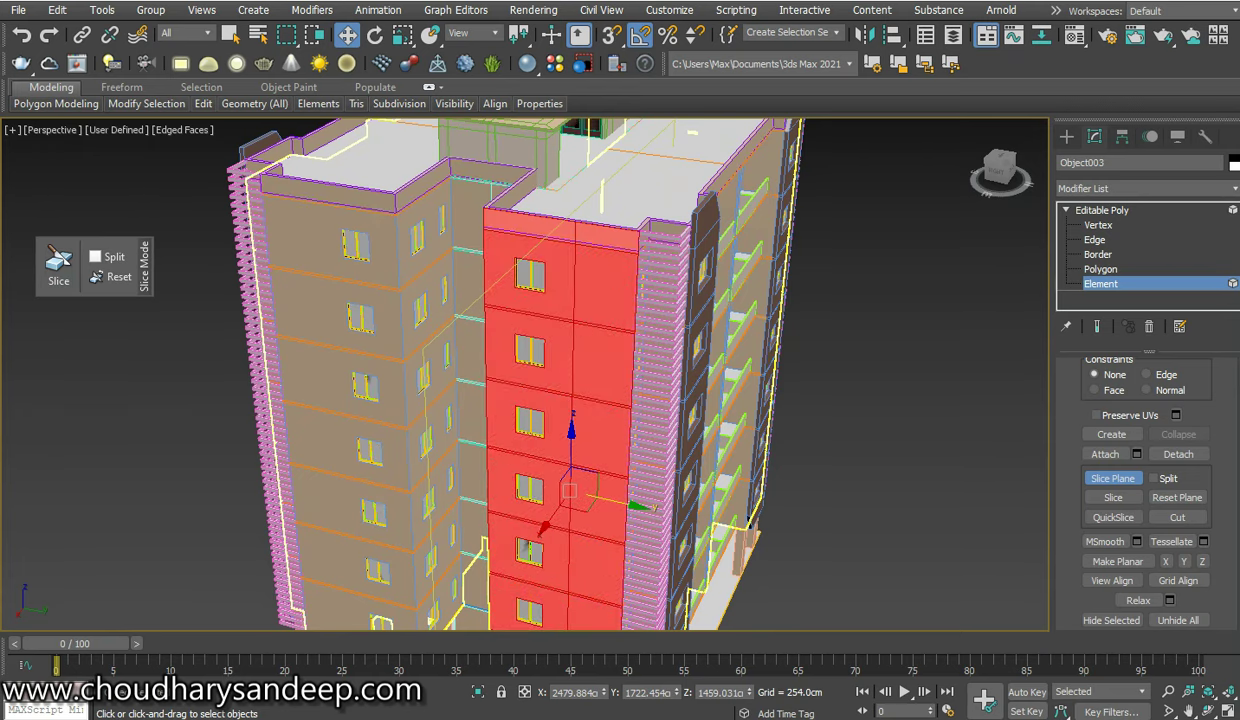
middle_click_drag(560, 400, 520, 390, "alt")
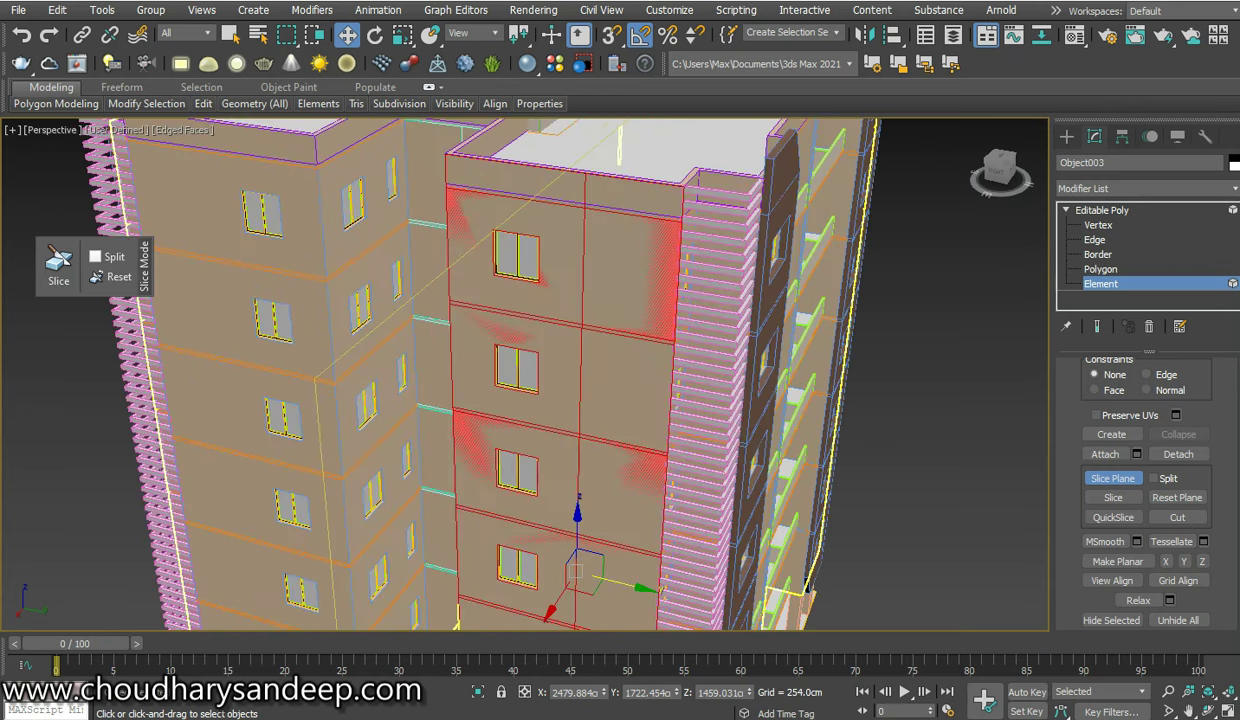
scroll(543, 325, "down", 3)
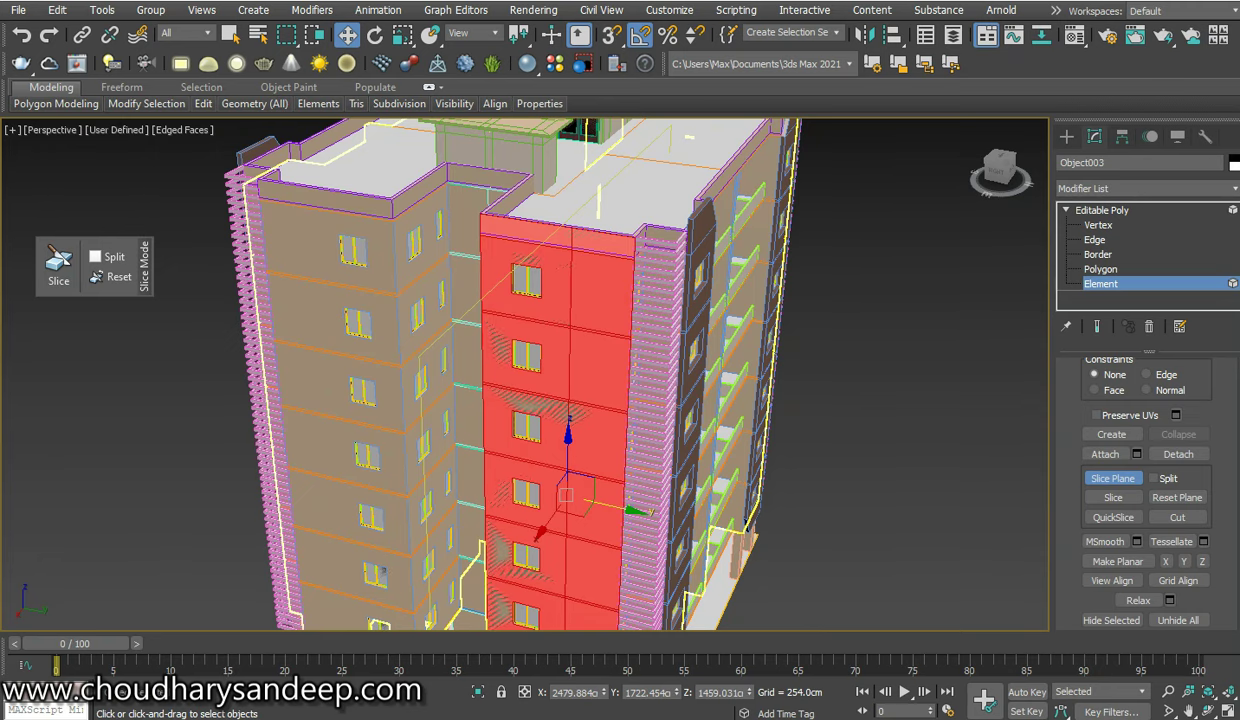
scroll(535, 225, "up", 2)
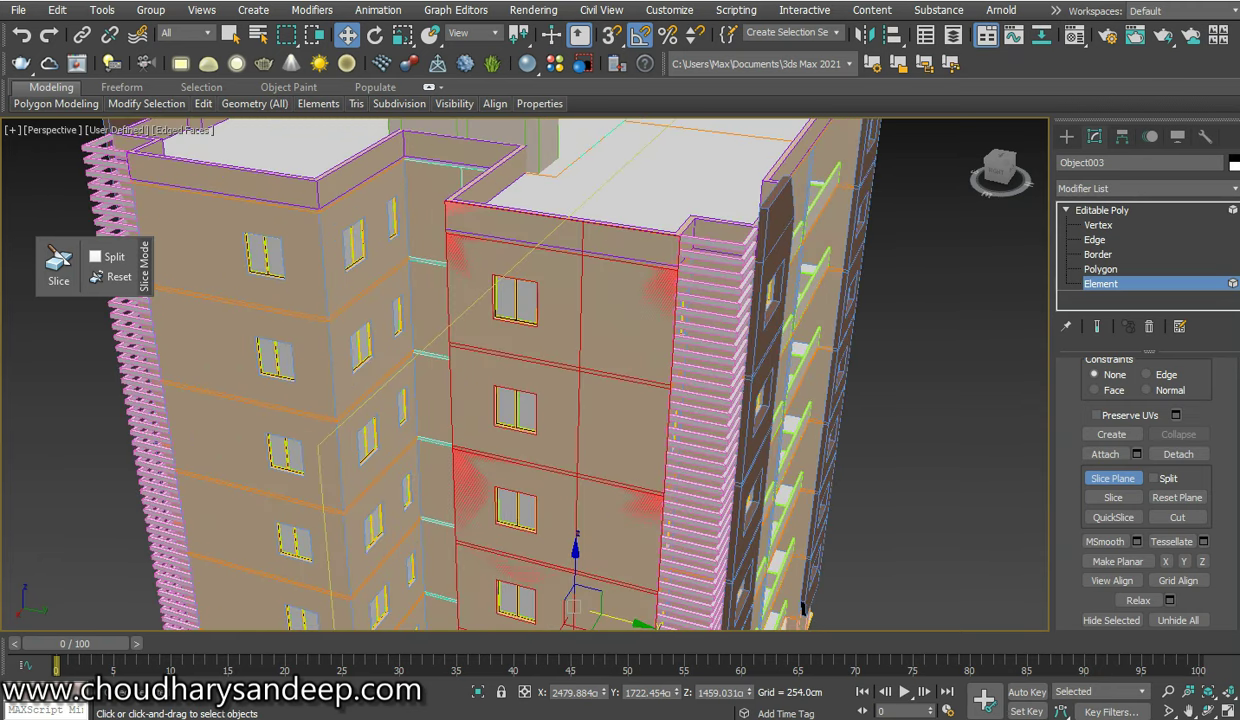
scroll(625, 455, "down", 2)
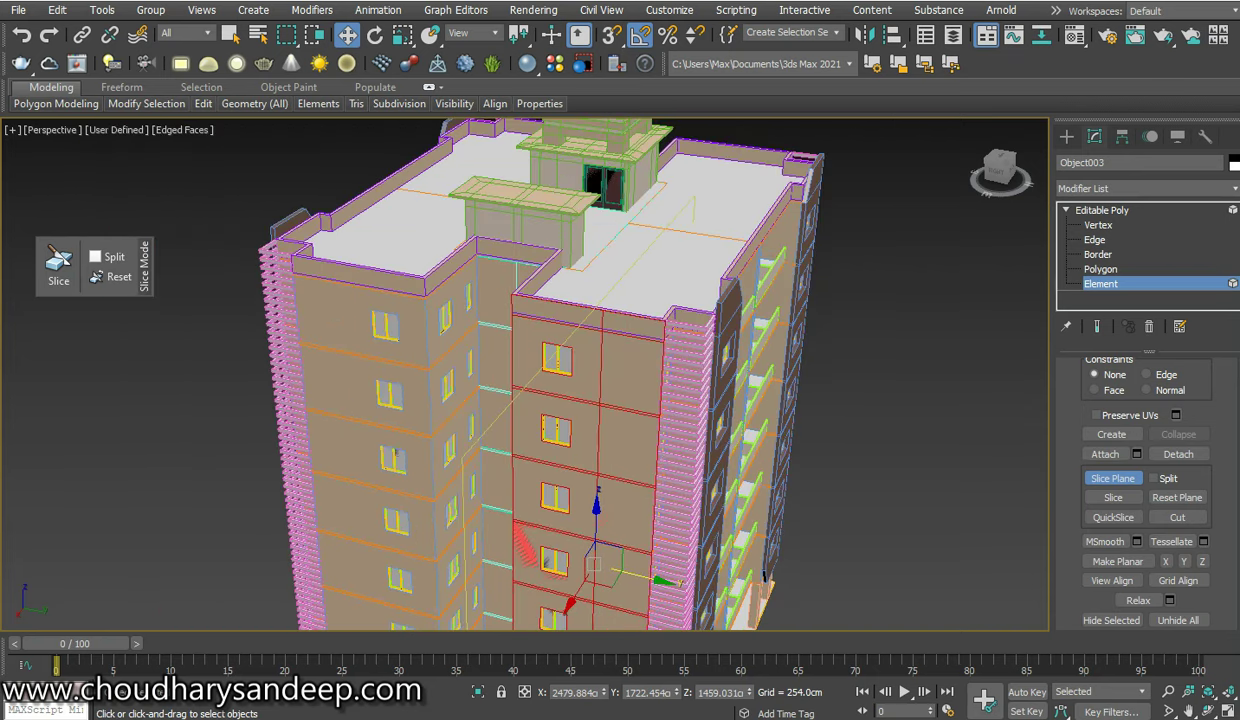
left_click_drag(640, 577, 618, 578)
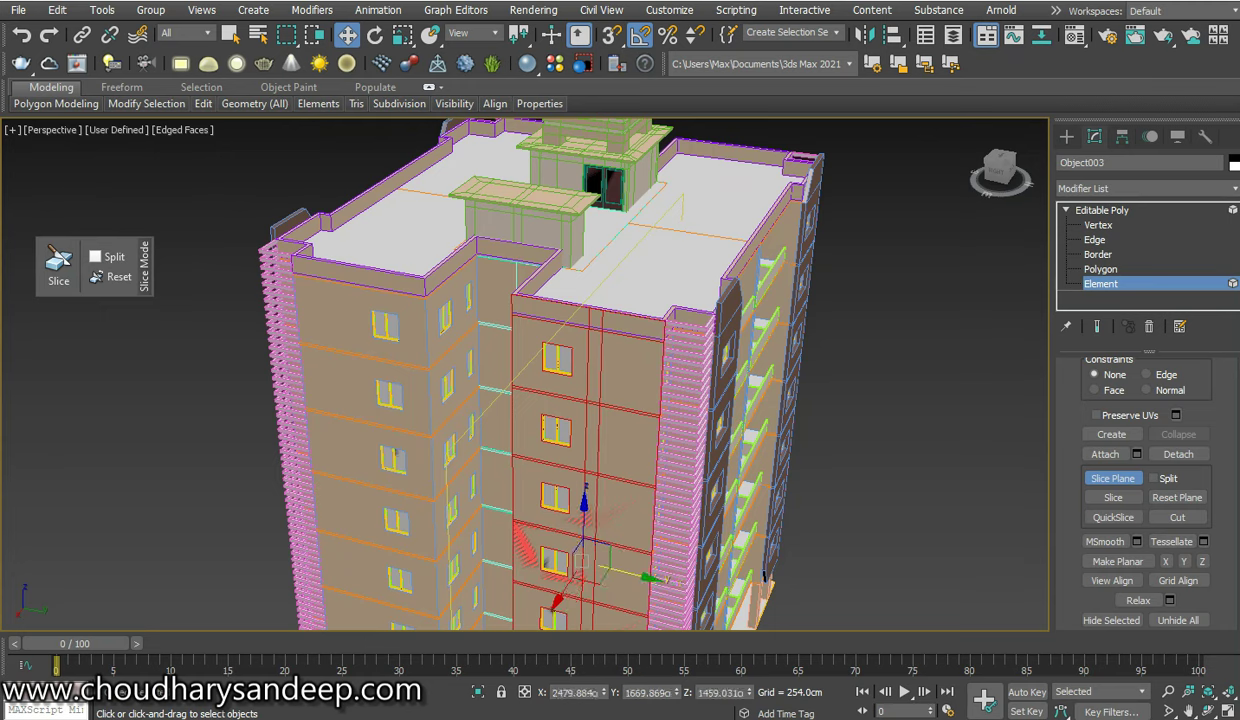
left_click(1113, 497)
left_click_drag(638, 578, 573, 579)
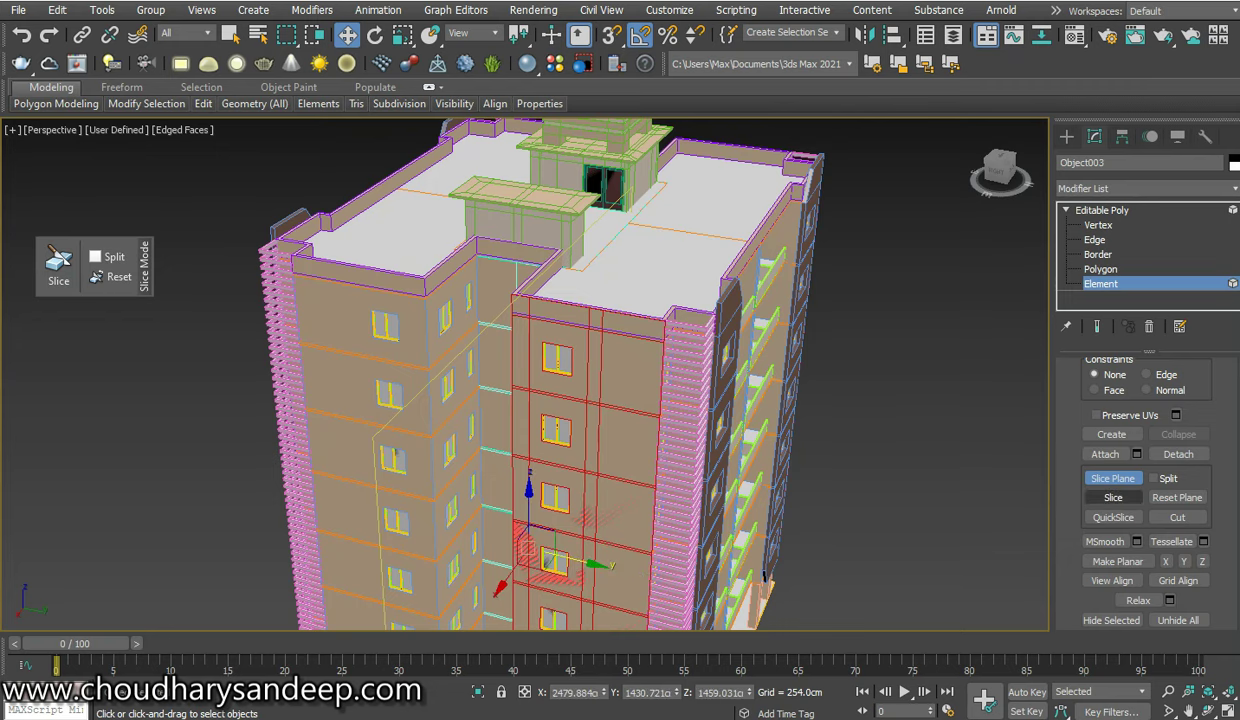
scroll(600, 200, "down", 2)
scroll(600, 200, "down", 3)
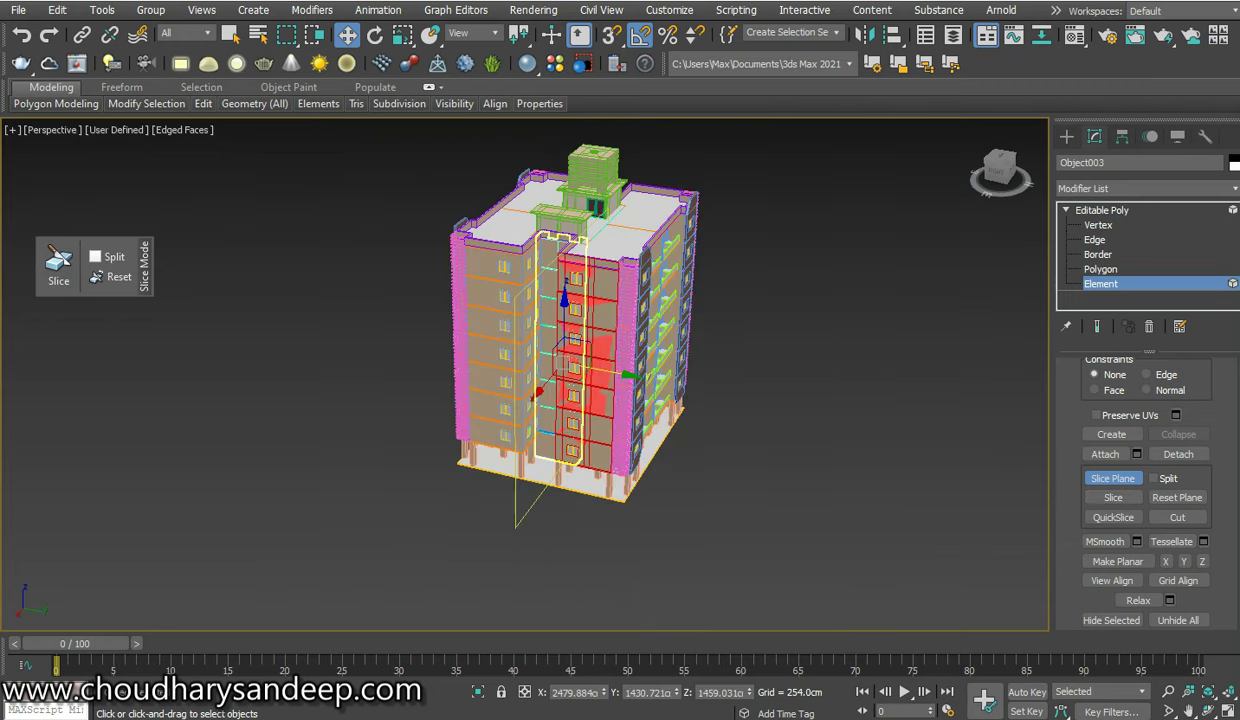
left_click(1099, 269)
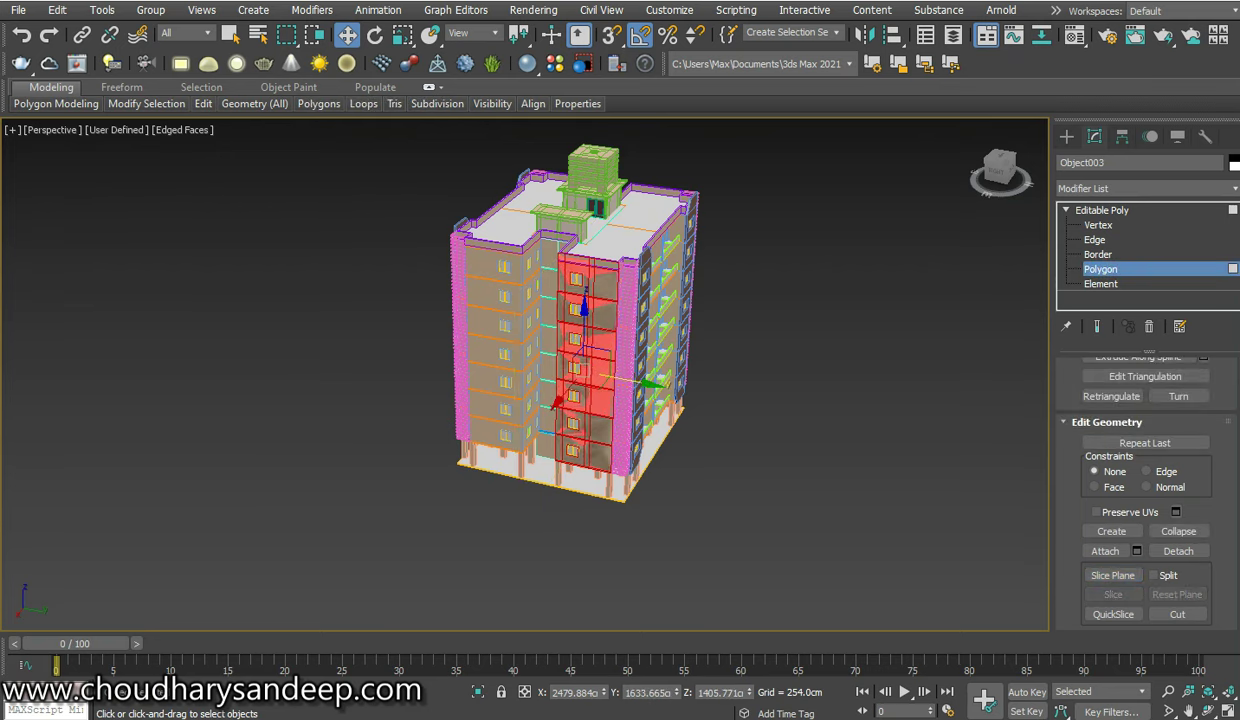
Delete the red facade panel polygons and the adjacent narrow polygon strip, leaving thin vertical bands
left_click(993, 176)
scroll(553, 355, "up", 2)
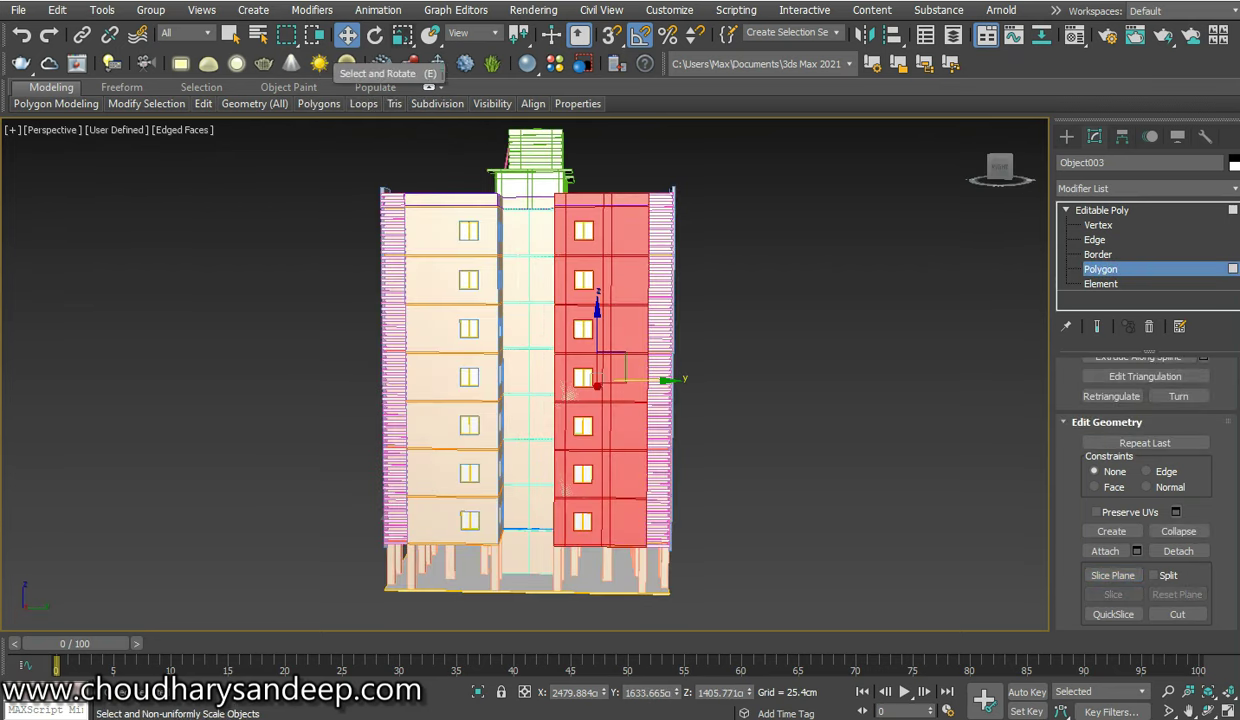
left_click(403, 36)
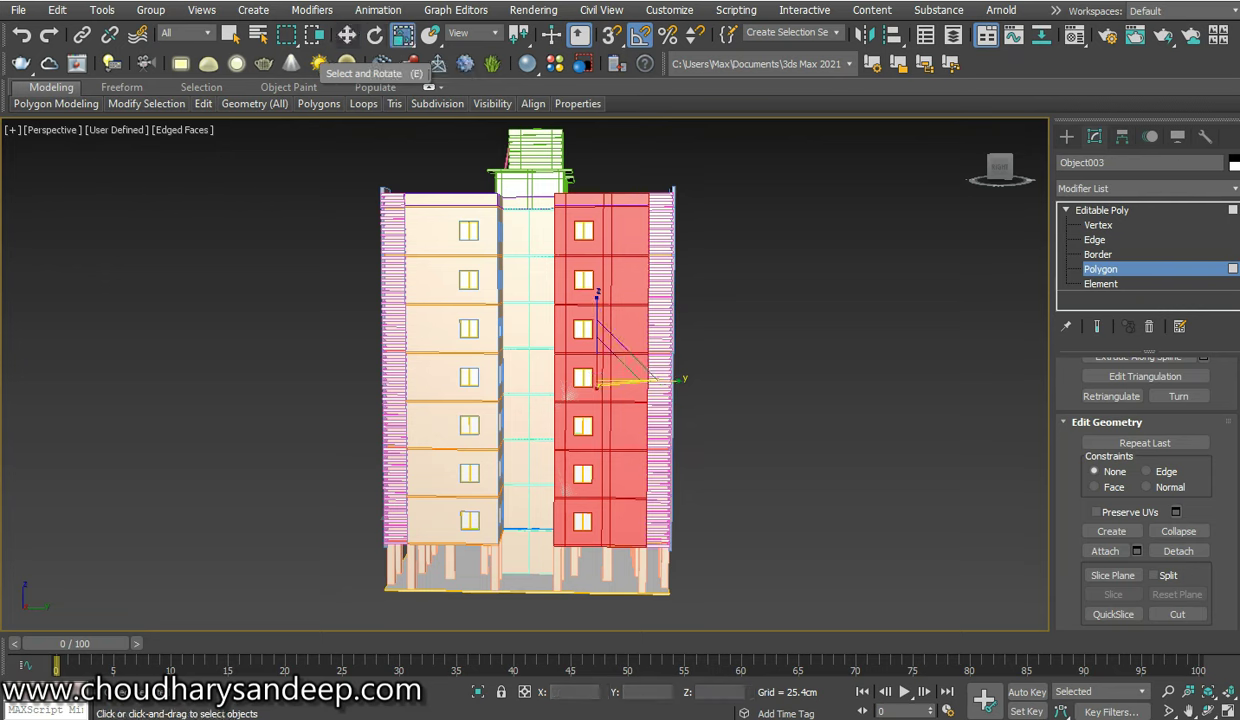
left_click(346, 35)
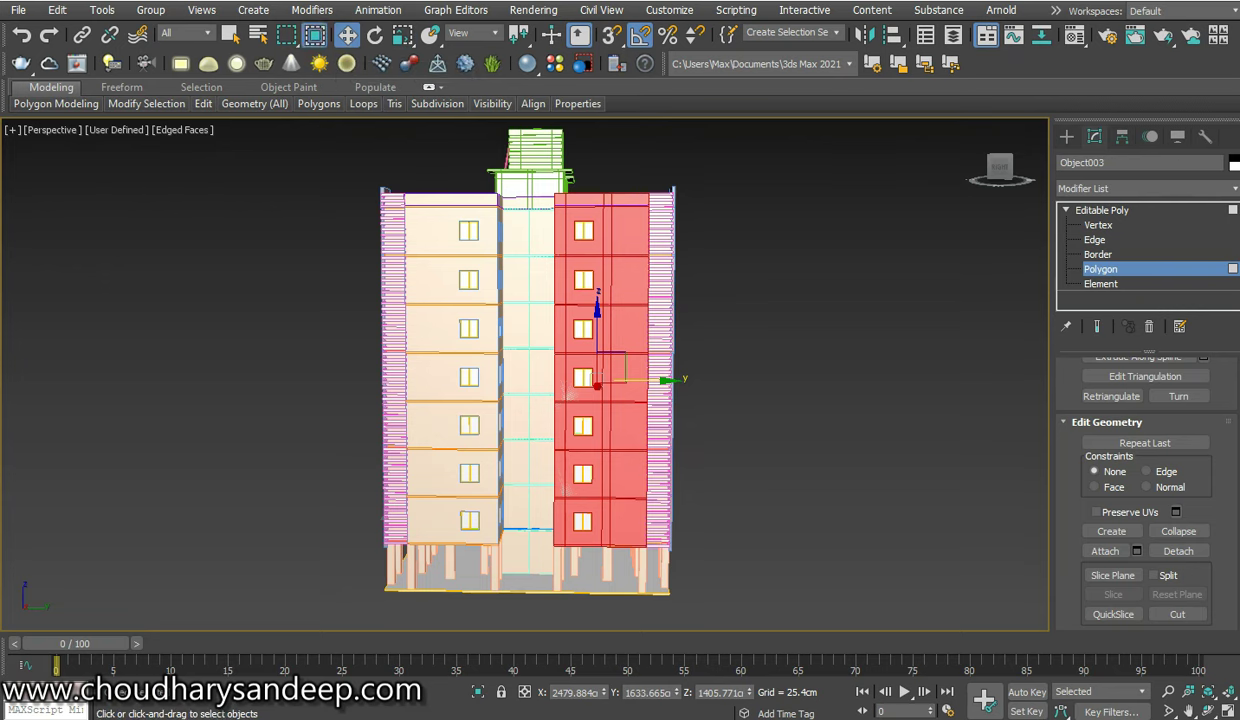
left_click_drag(507, 200, 567, 575)
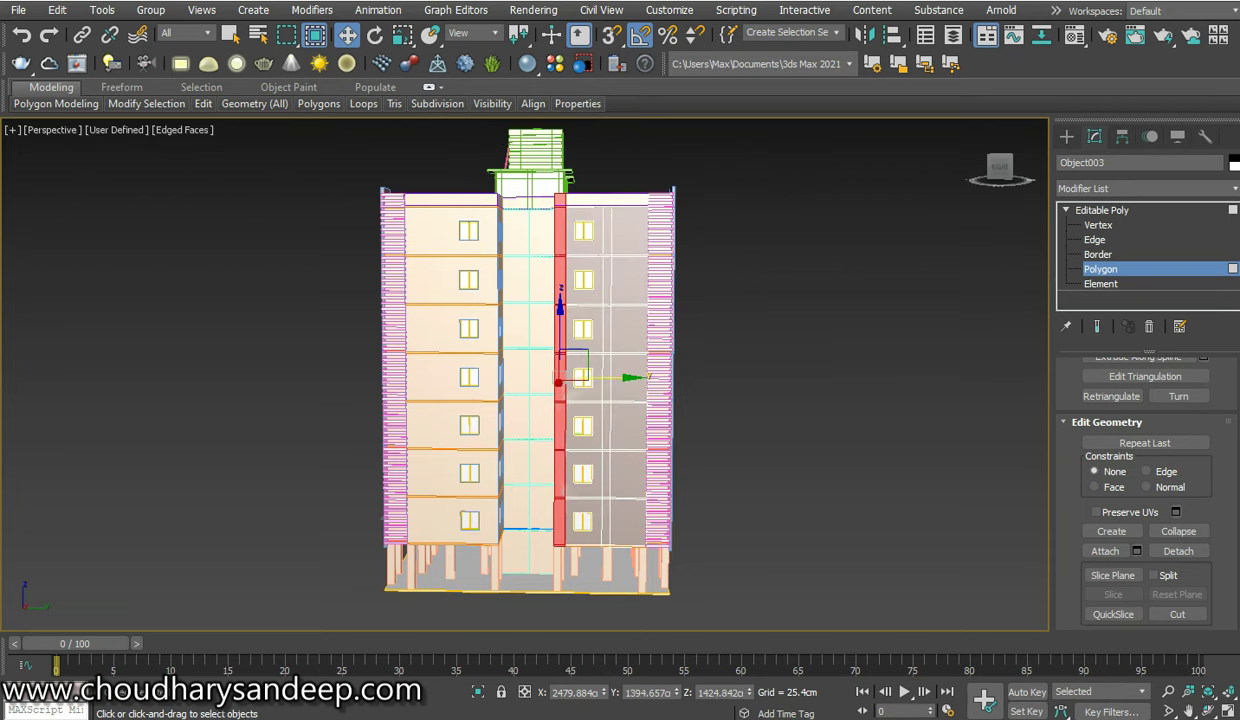
key("ctrl+d")
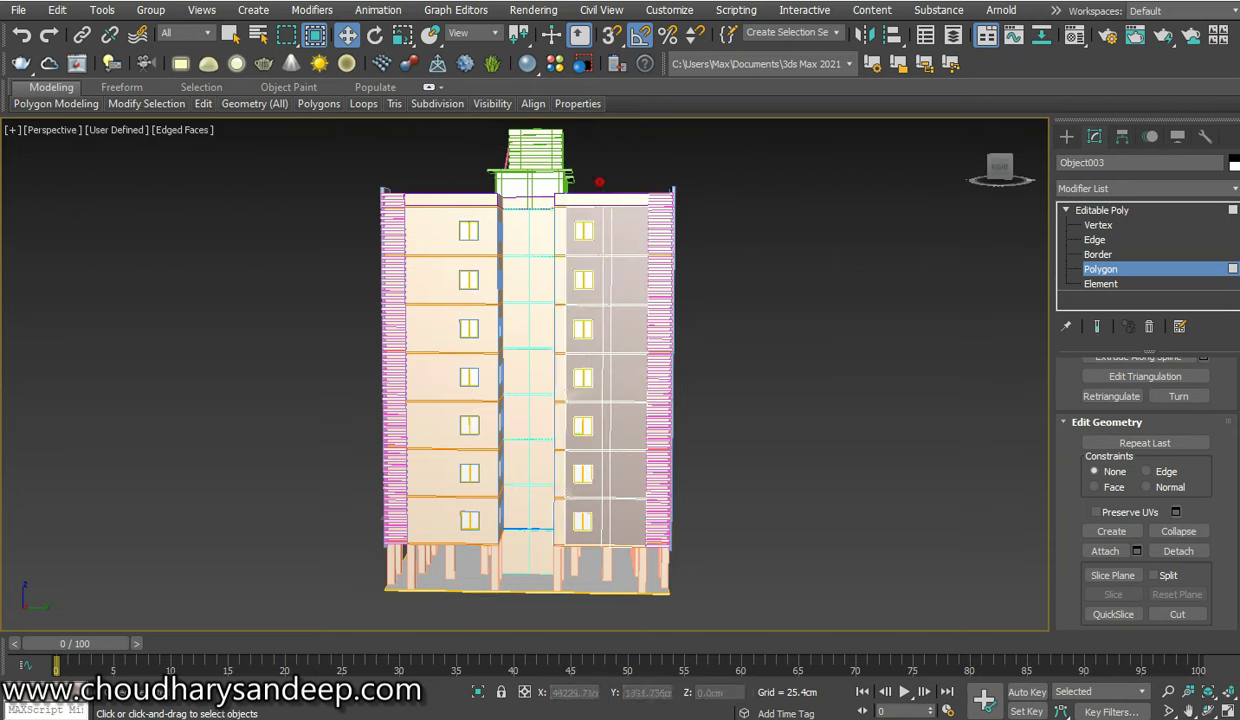
left_click_drag(599, 182, 582, 560)
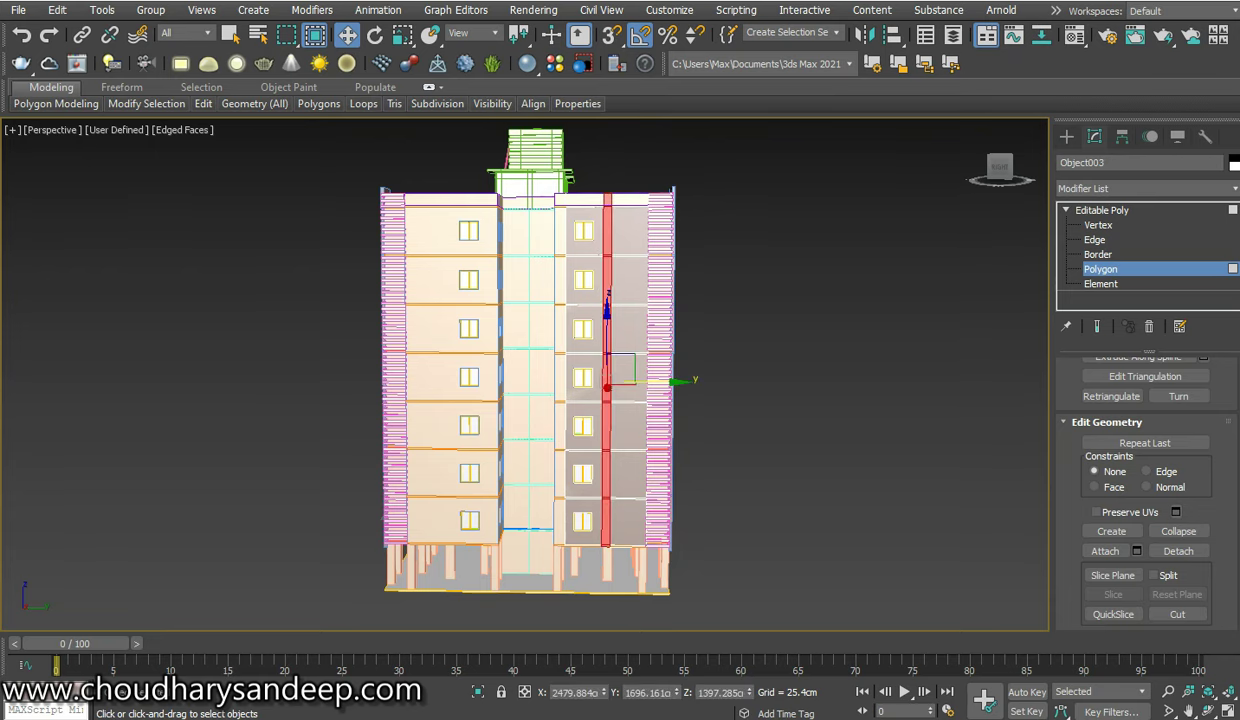
key("ctrl+d")
scroll(581, 400, "up", 5)
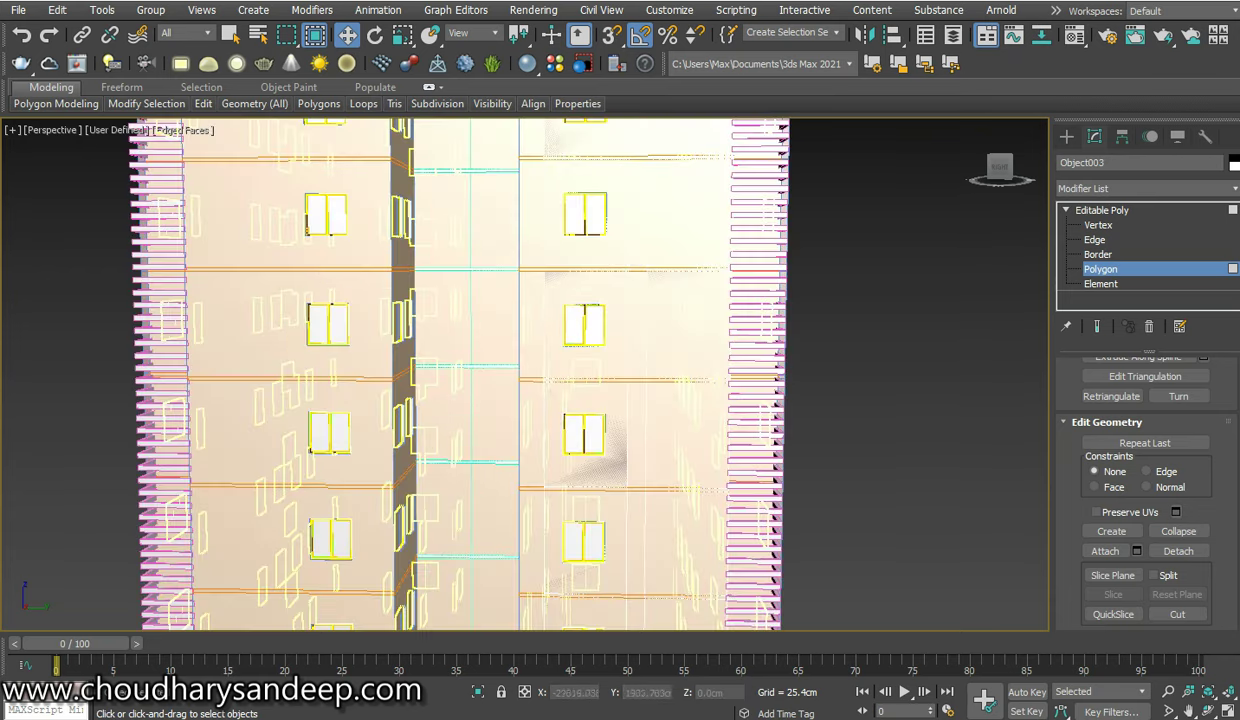
key("z")
middle_click_drag(580, 380, 700, 360, "alt")
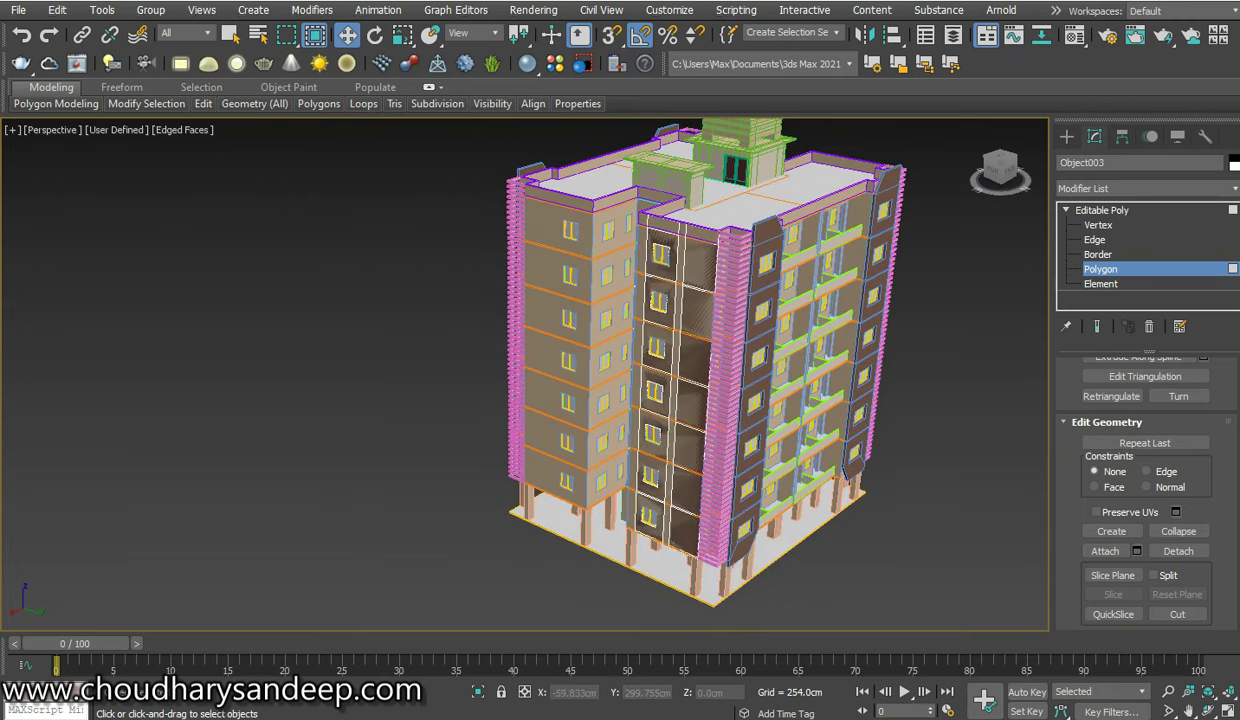
left_click(1102, 210)
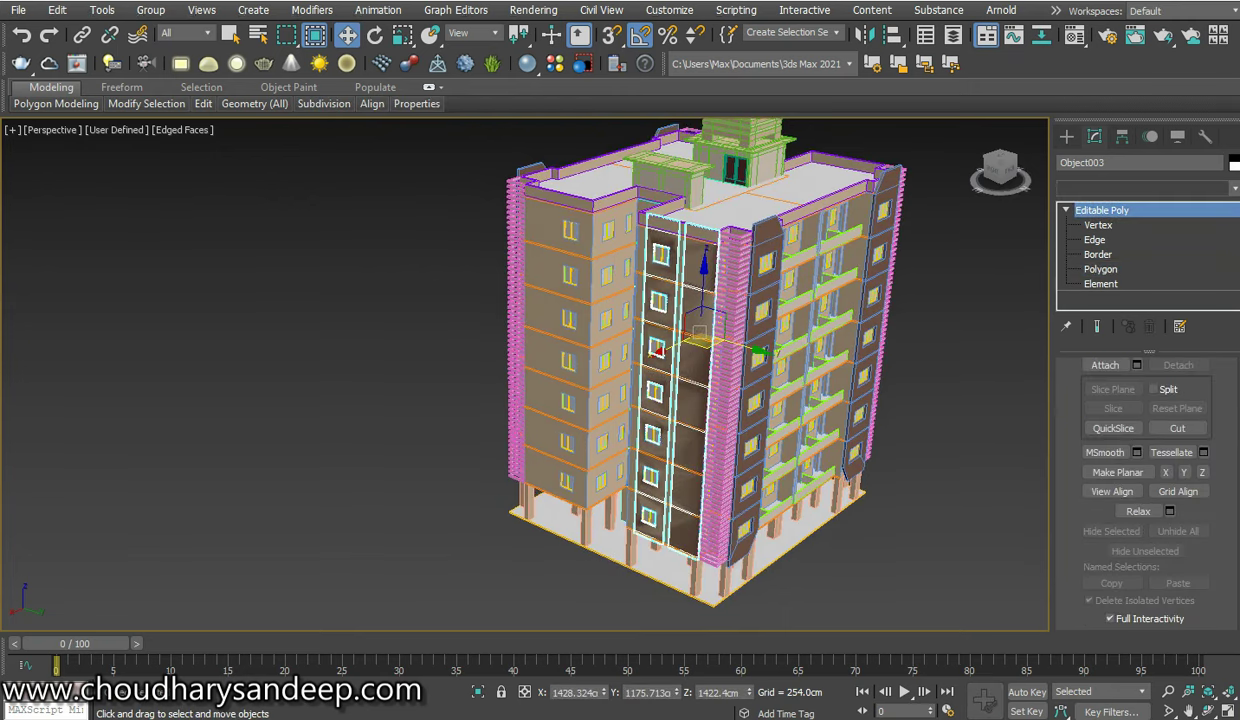
Add a Shell modifier to Object003's facade strips
left_click(1140, 188)
scroll(1130, 400, "down", 5)
scroll(1130, 400, "down", 1)
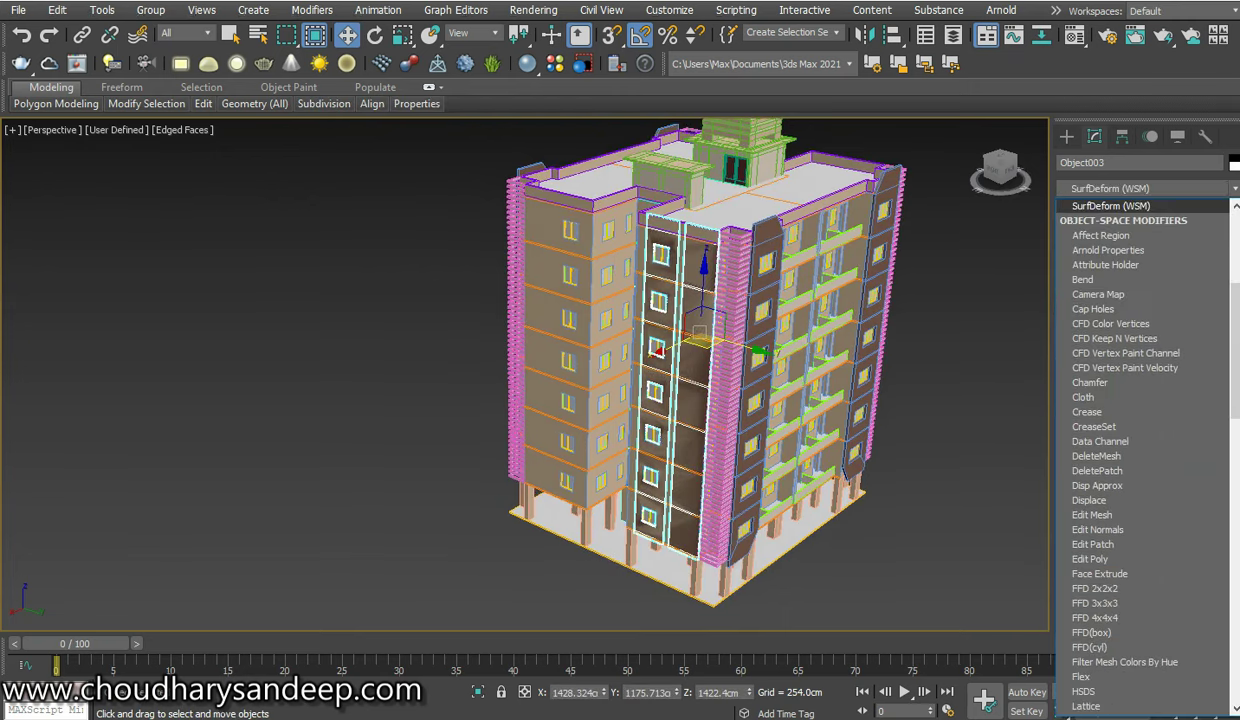
type("shell")
key("Return")
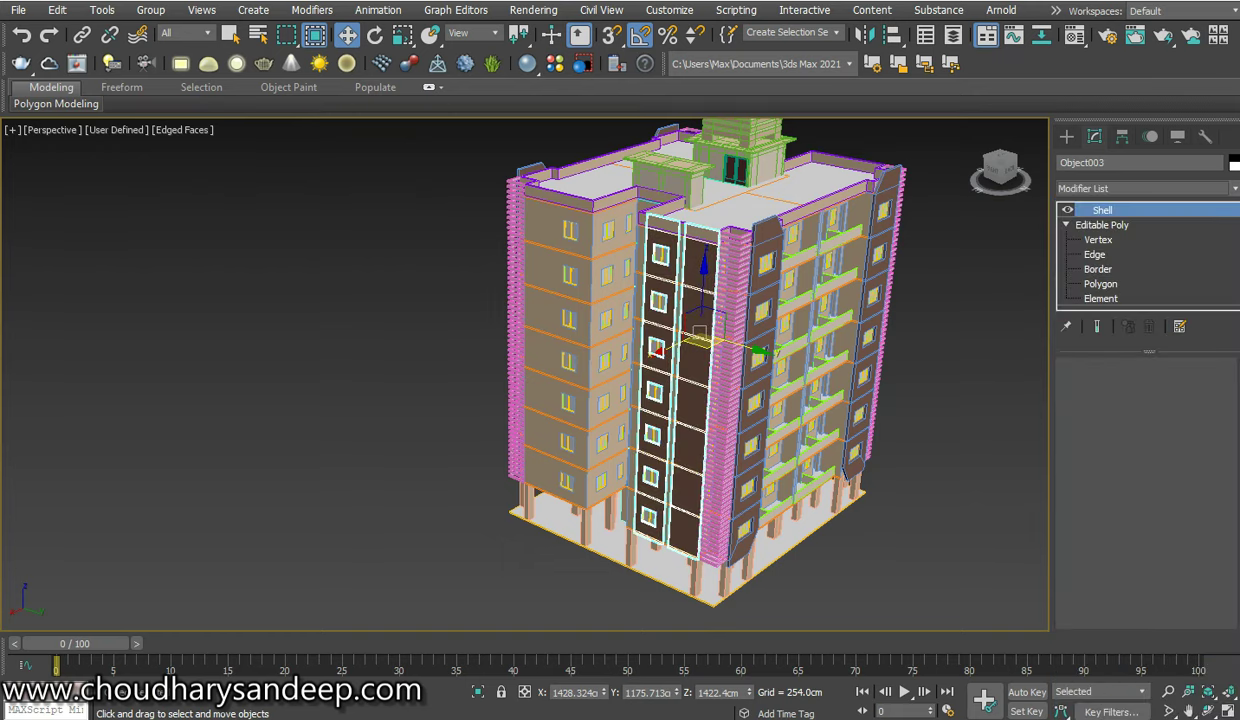
scroll(660, 370, "up", 5)
middle_click_drag(600, 380, 660, 360, "alt")
scroll(640, 400, "up", 3)
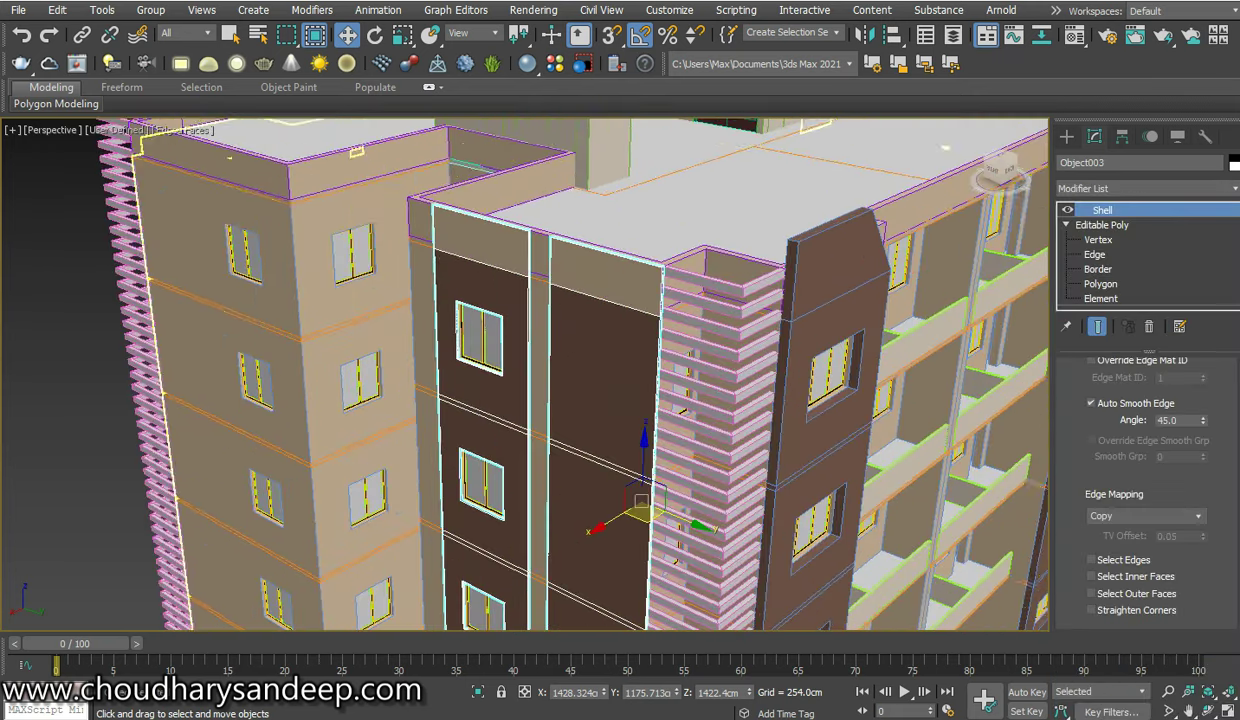
middle_click_drag(620, 400, 650, 380, "alt")
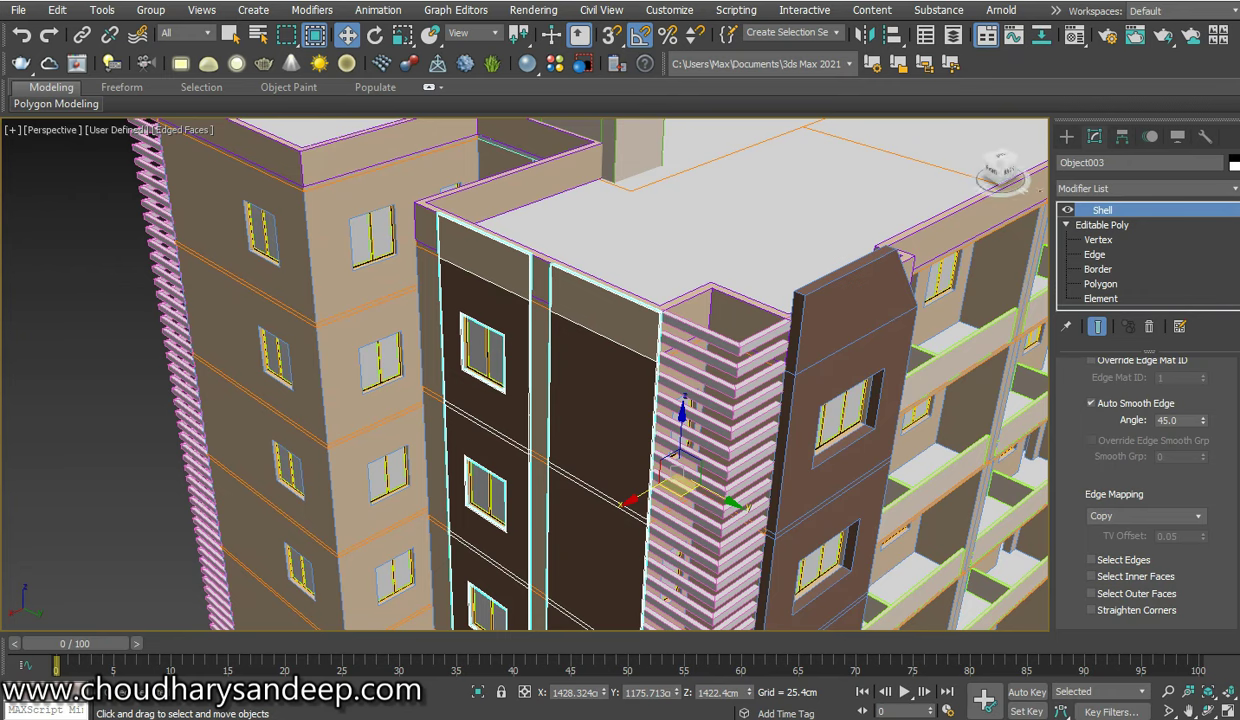
Check Object002's Shell values, then set Object003's Shell Outer Amount to 20.0cm
left_click(1066, 136)
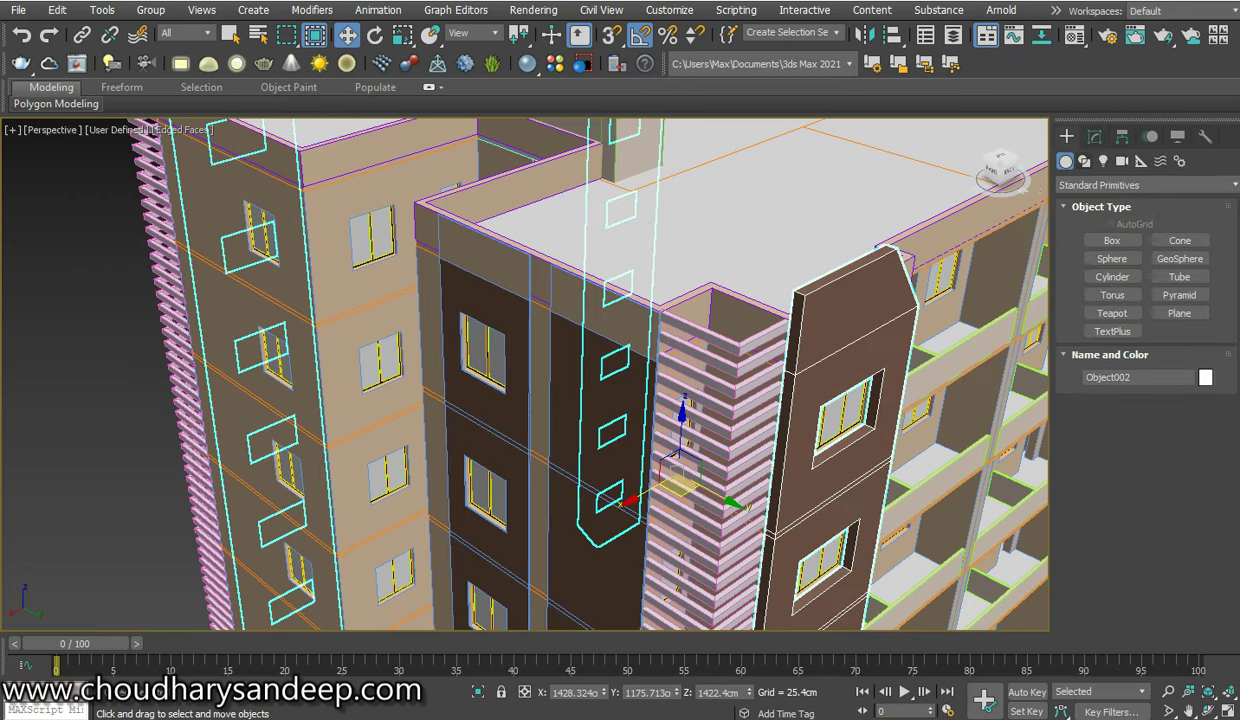
left_click(1094, 136)
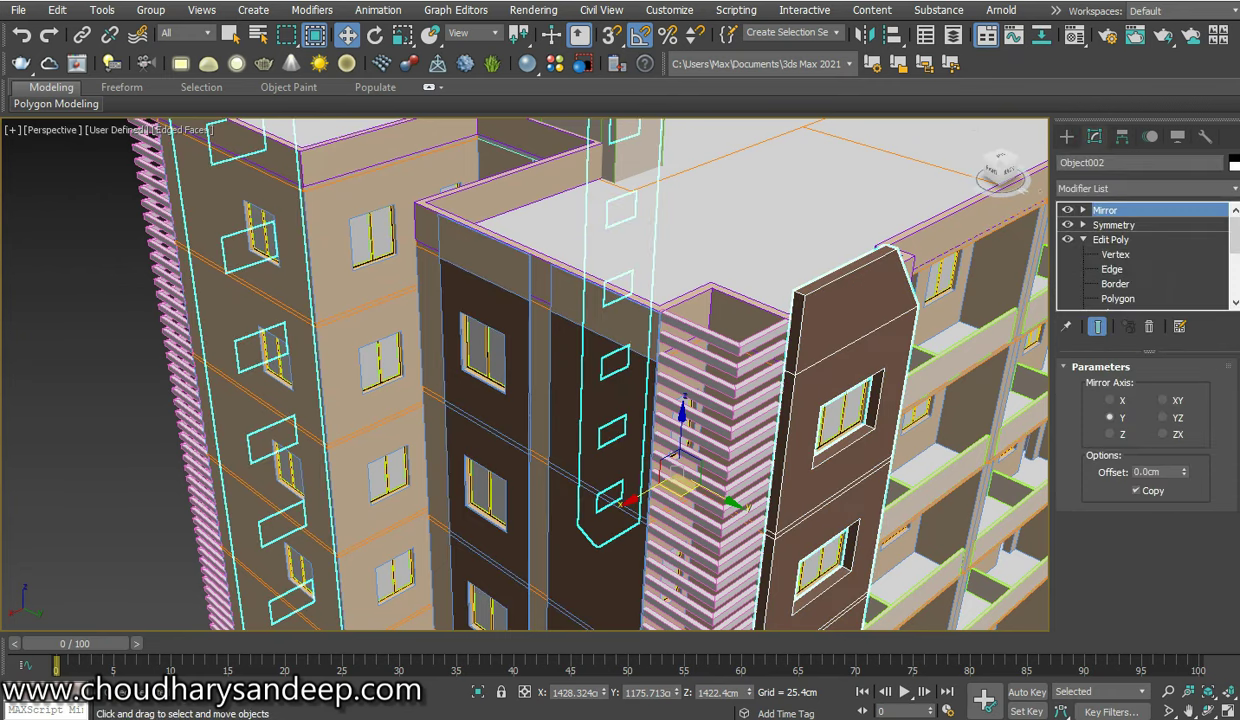
left_click(1083, 239)
left_click(1110, 254)
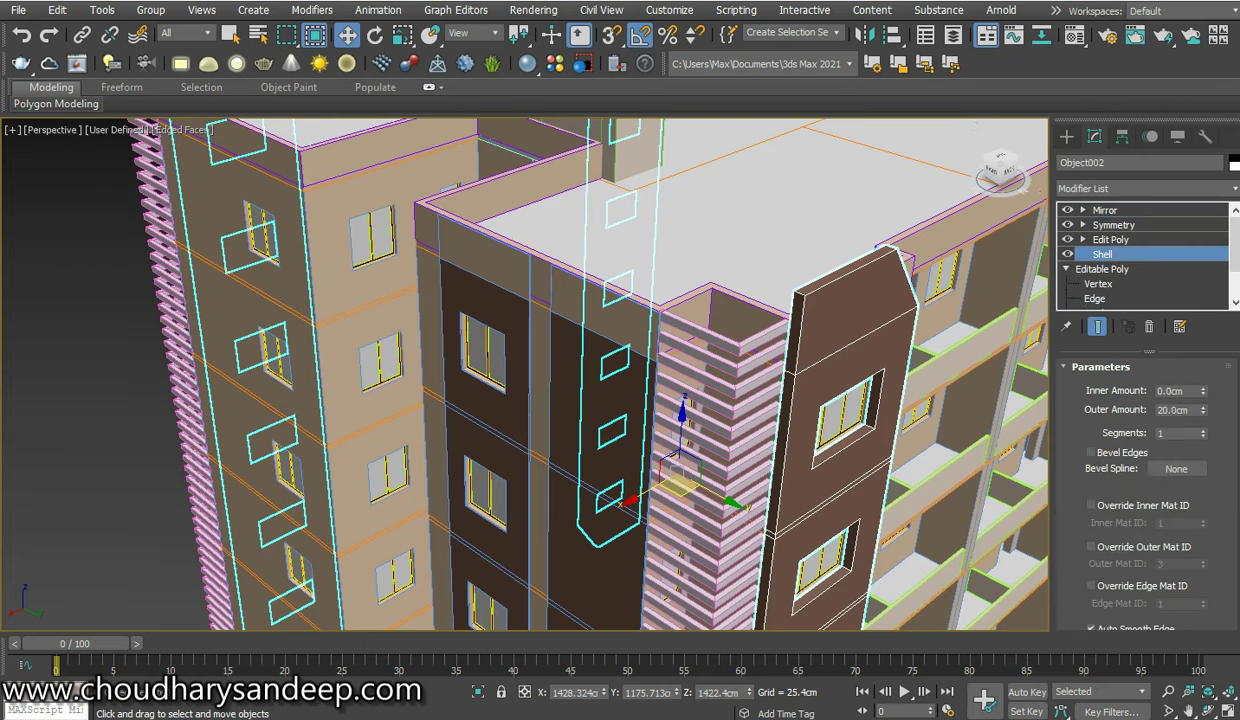
left_click(1066, 136)
left_click(567, 330)
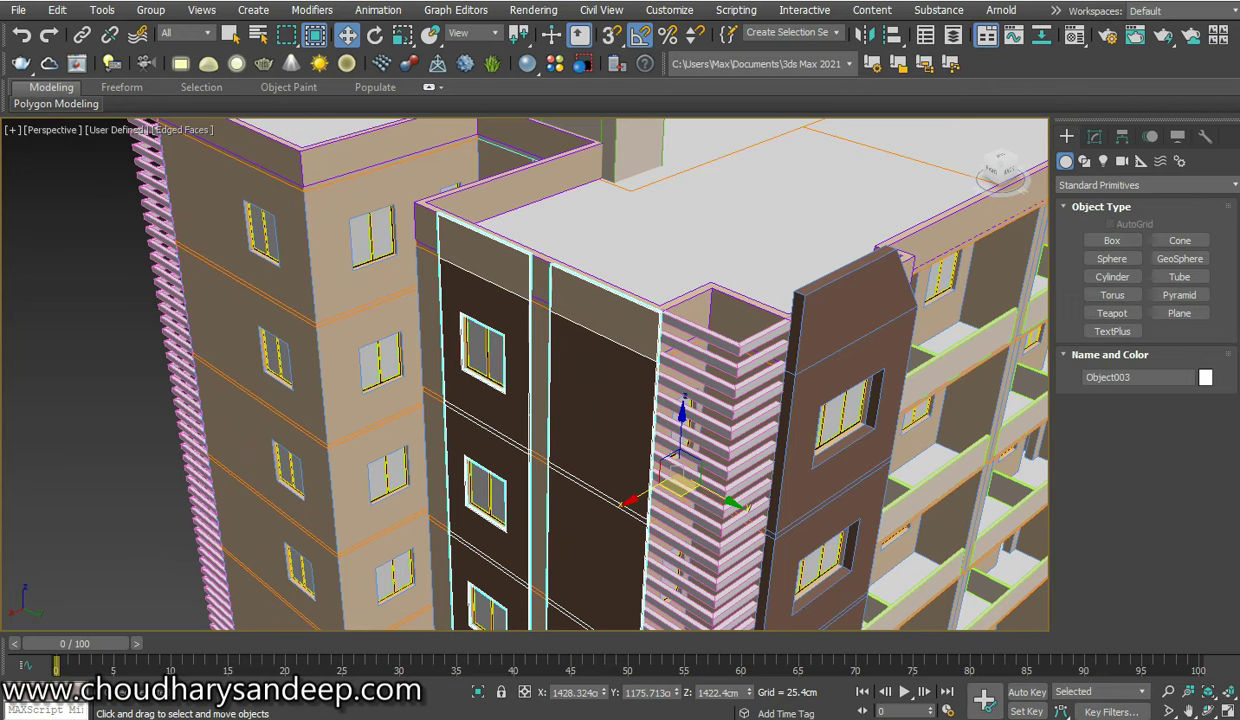
left_click(1094, 136)
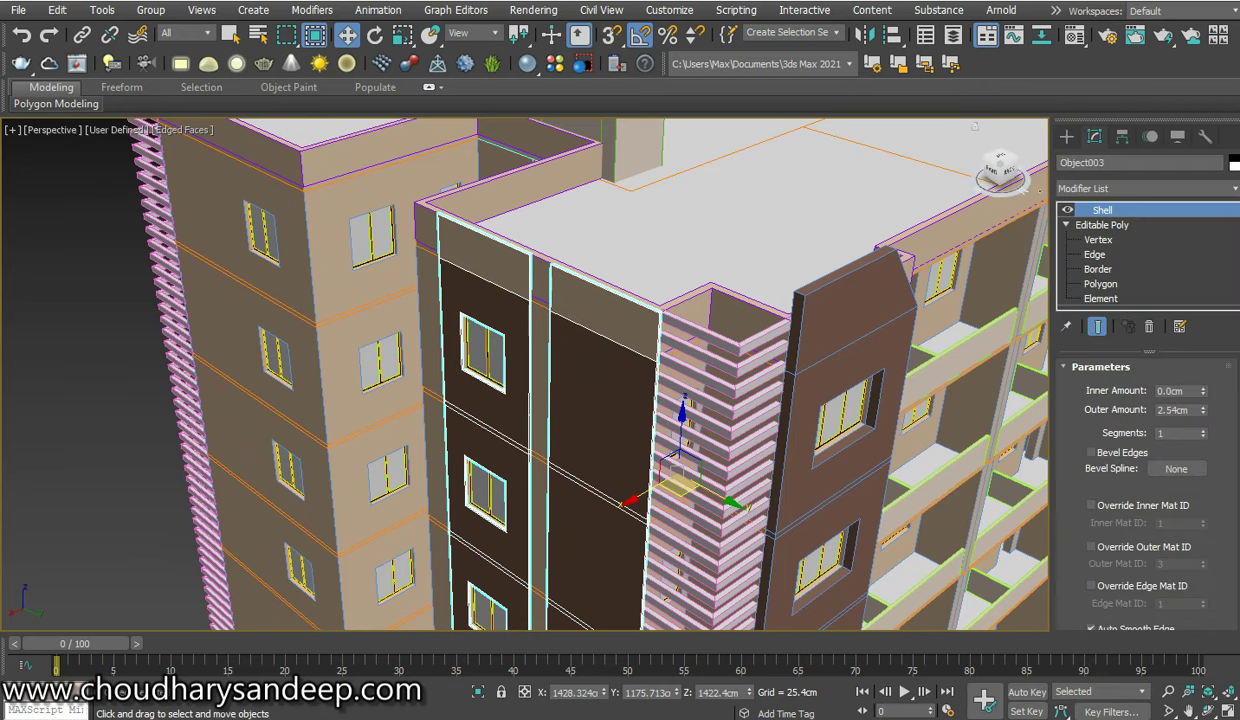
double_click(1172, 410)
type("20")
key("Return")
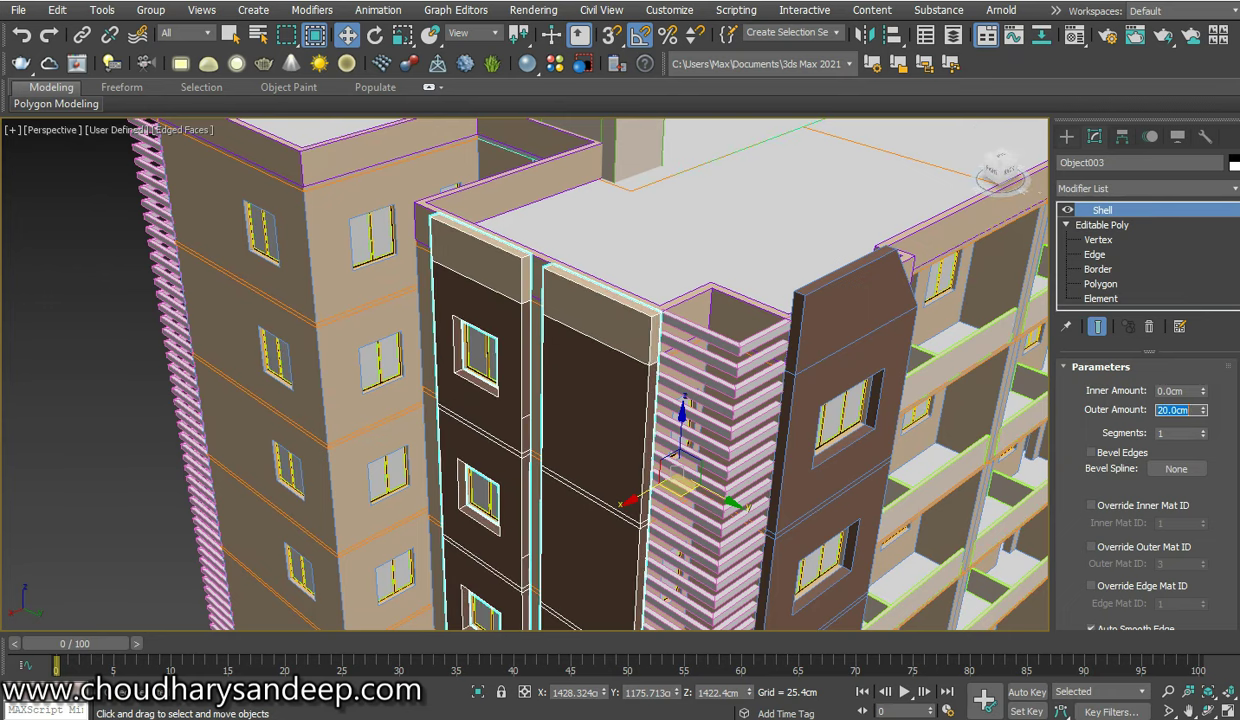
left_click(1066, 136)
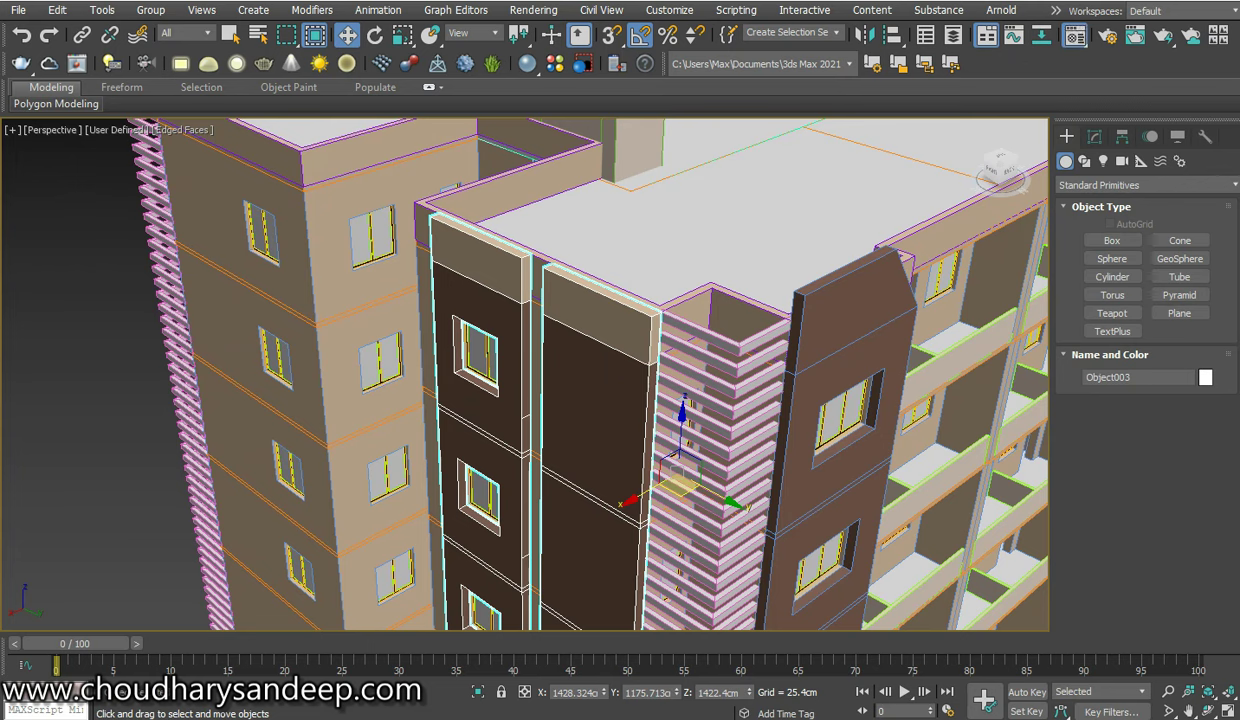
left_click(1075, 33)
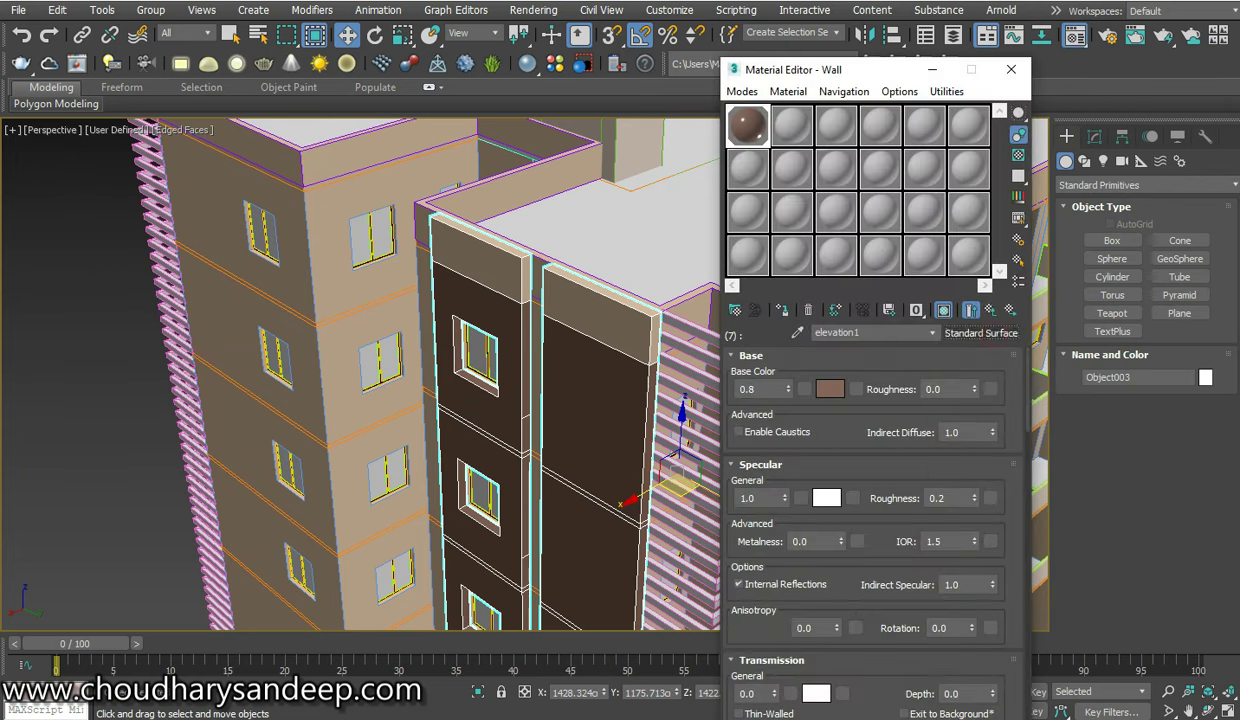
Apply the brown Wall material to the strips' top caps and close the Material Editor
left_click(782, 310)
left_click(1011, 69)
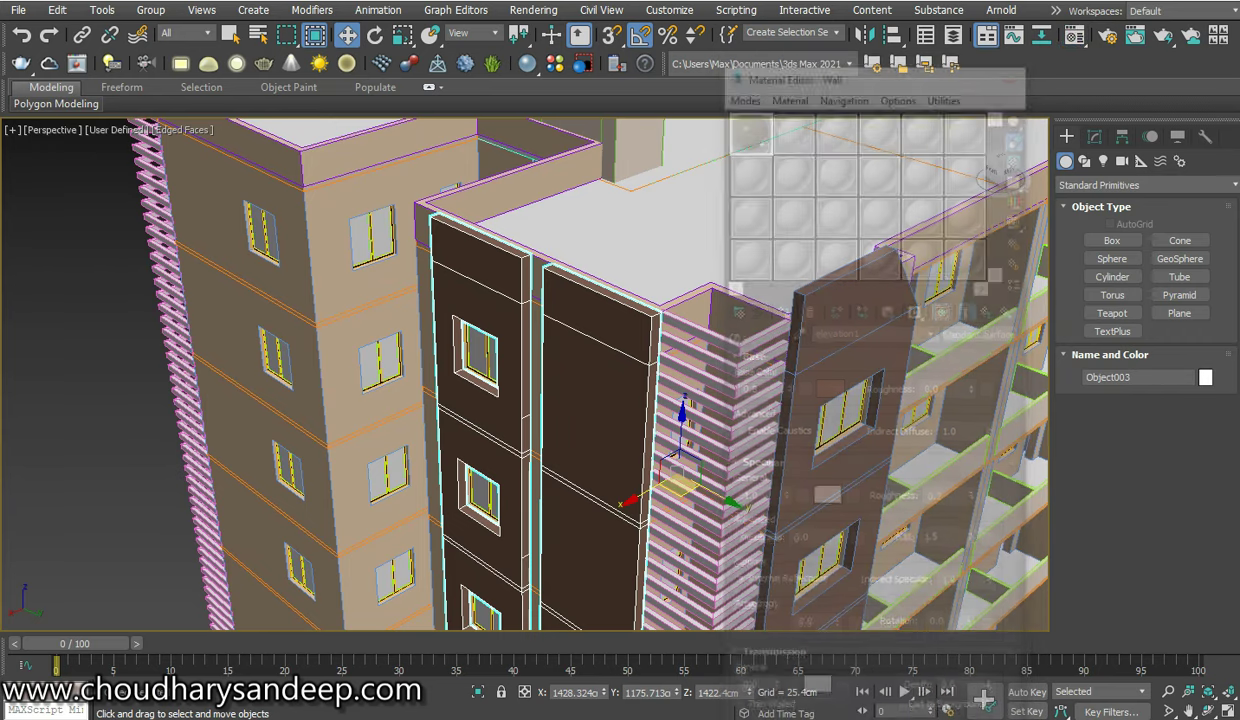
mouse_move(500, 400)
middle_mouse_down("alt")
mouse_move(560, 410)
mouse_move(440, 390)
middle_mouse_up("alt")
scroll(525, 375, "down", 5)
scroll(450, 320, "up", 4)
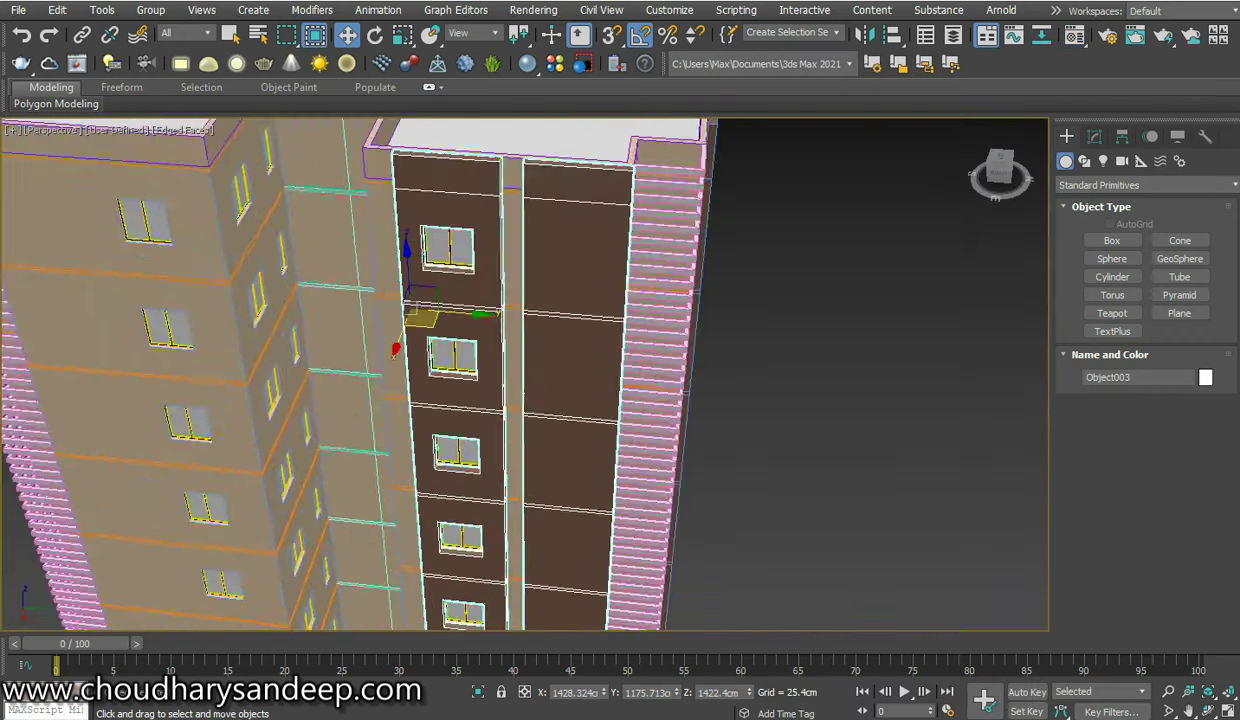
scroll(420, 300, "down", 5)
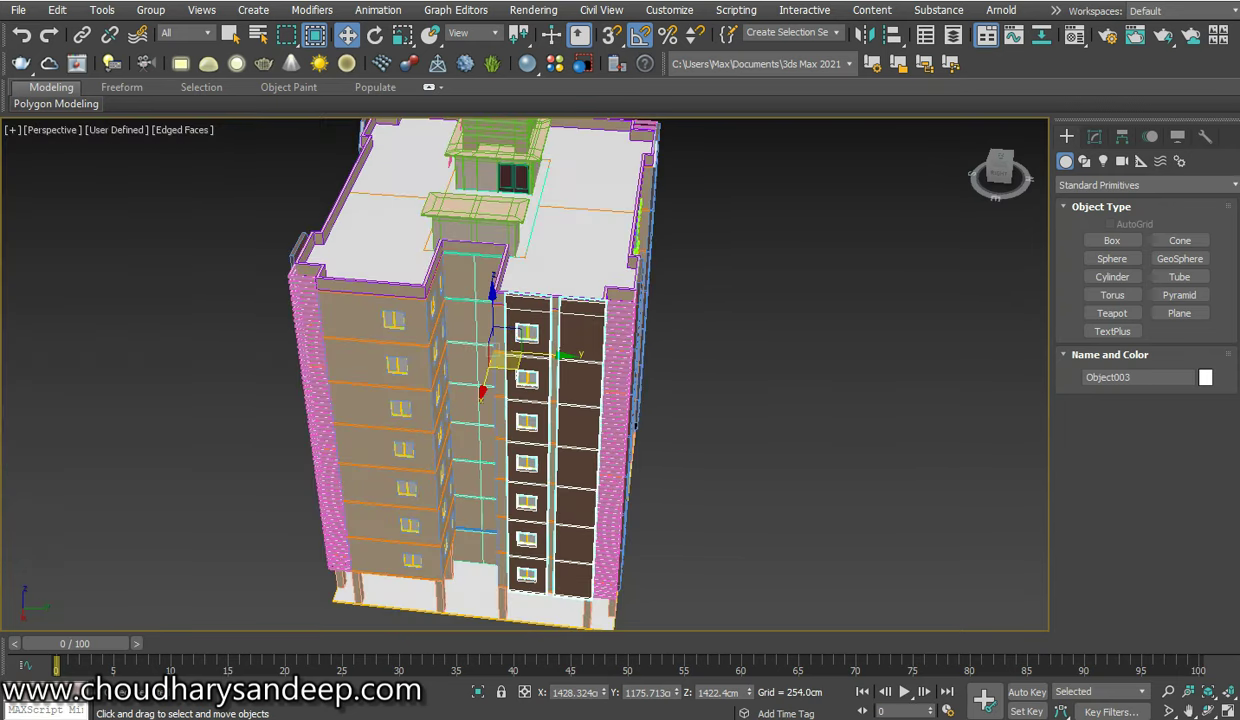
scroll(420, 300, "up", 4)
scroll(410, 290, "up", 2)
Turn off Edged Faces and orbit around the building to check the shelled strips
key("F4")
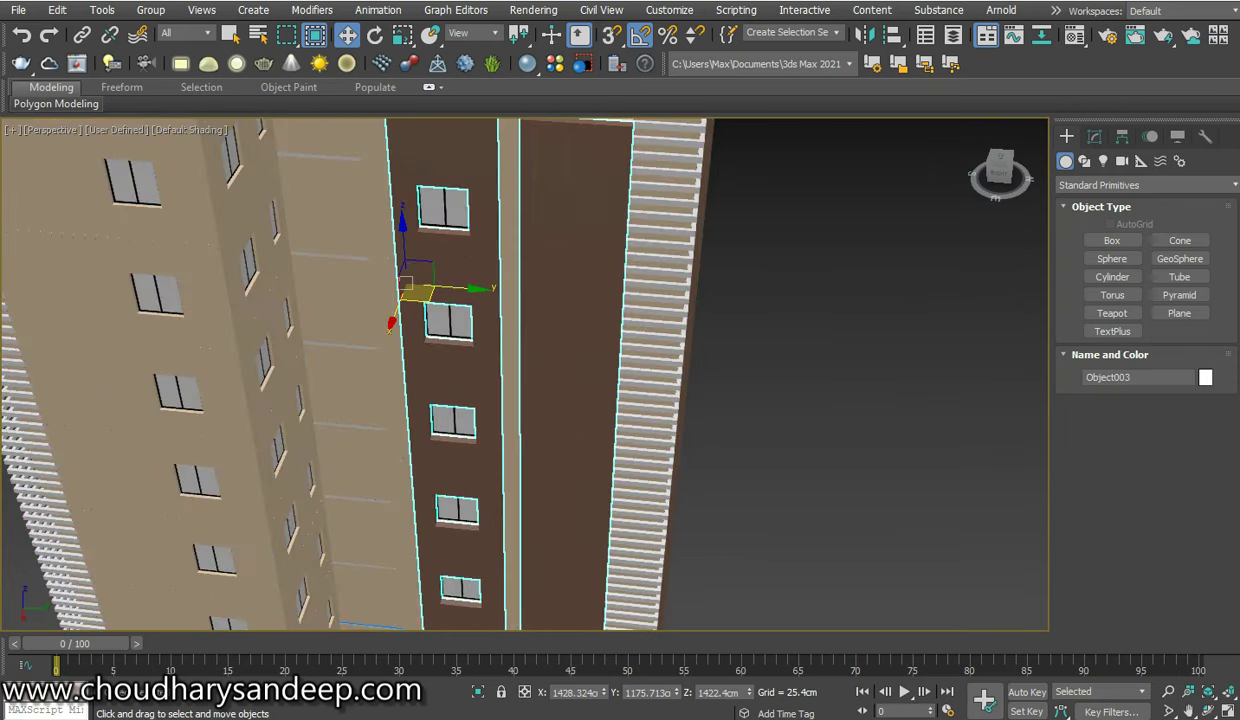
scroll(420, 300, "down", 3)
scroll(420, 300, "down", 2)
scroll(420, 300, "up", 1)
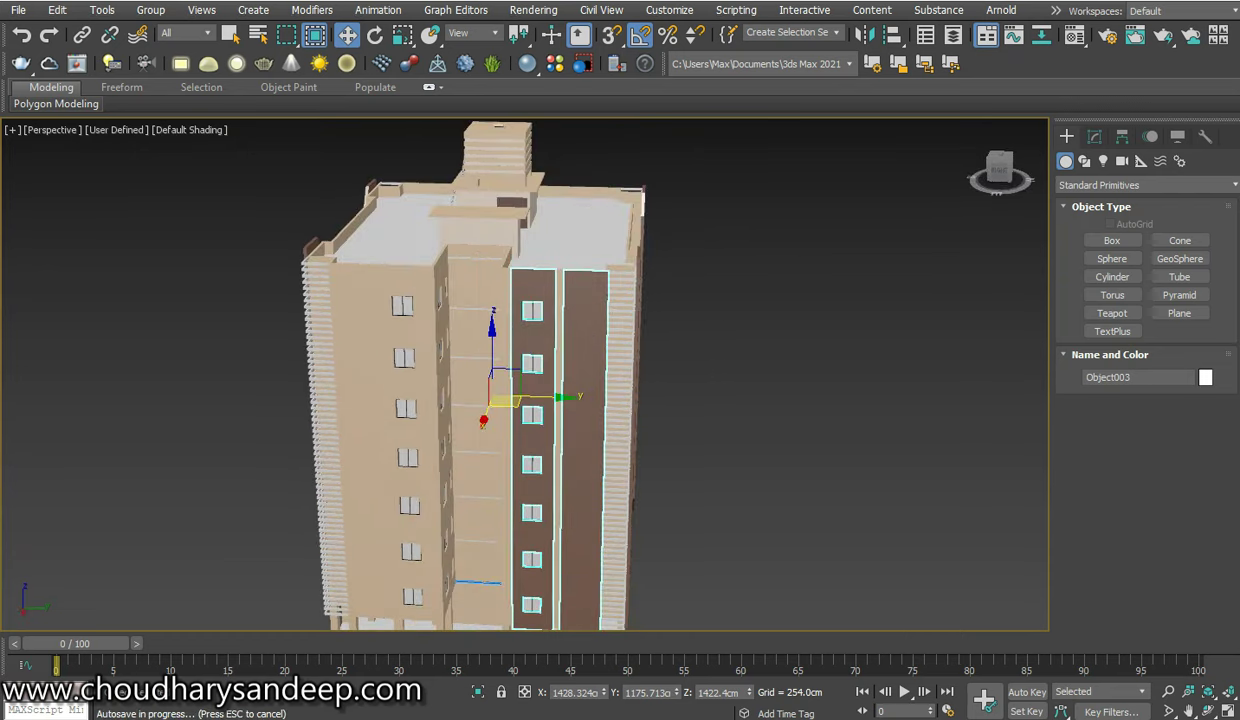
middle_click_drag(360, 430, 337, 444, "alt")
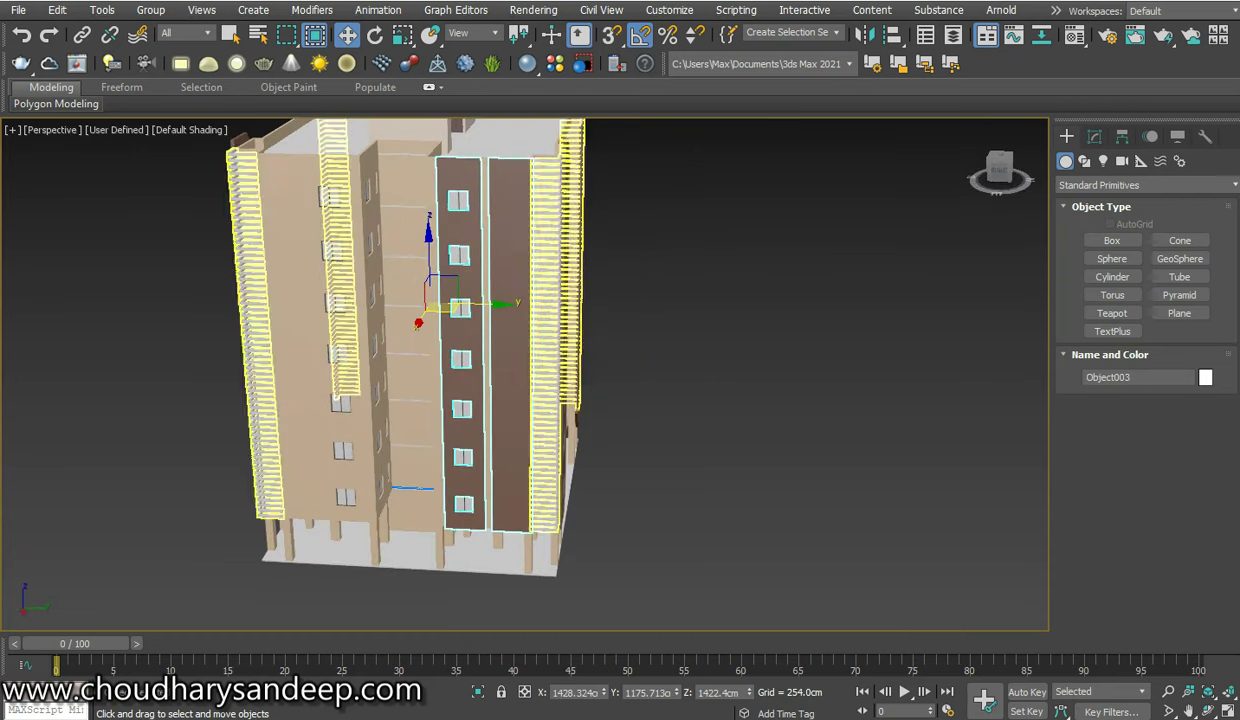
middle_click_drag(400, 400, 420, 400, "alt")
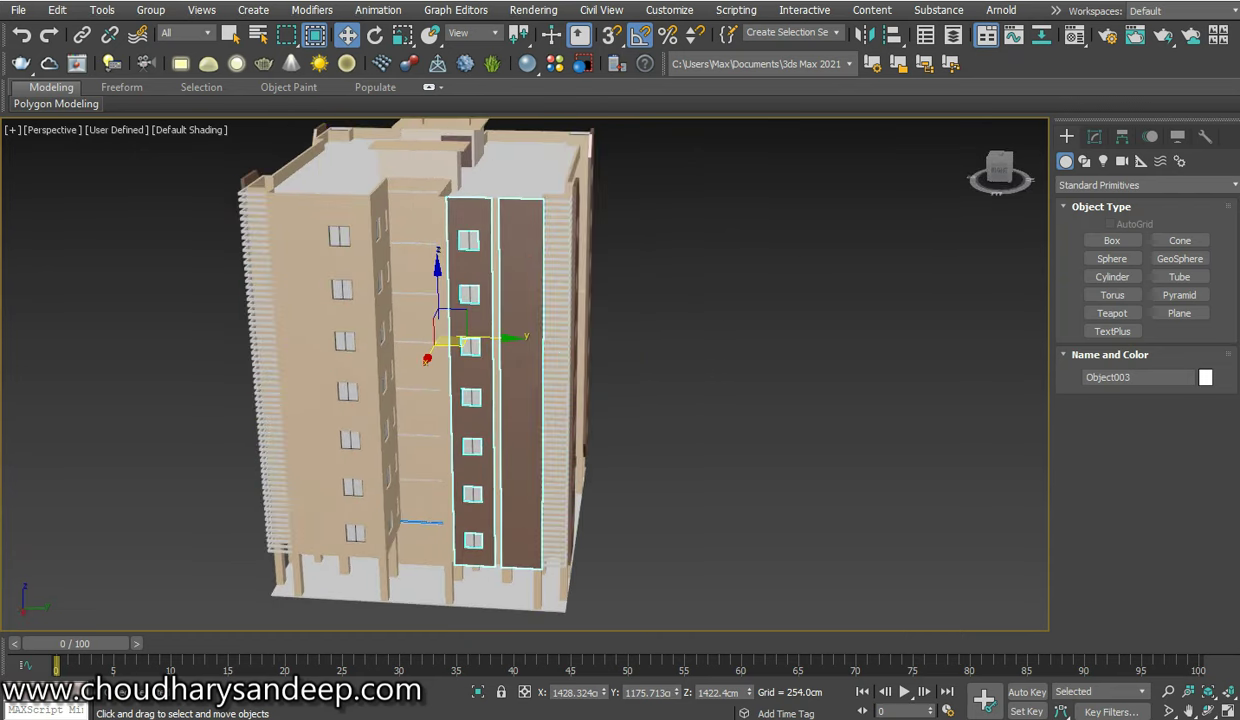
scroll(485, 320, "up", 2)
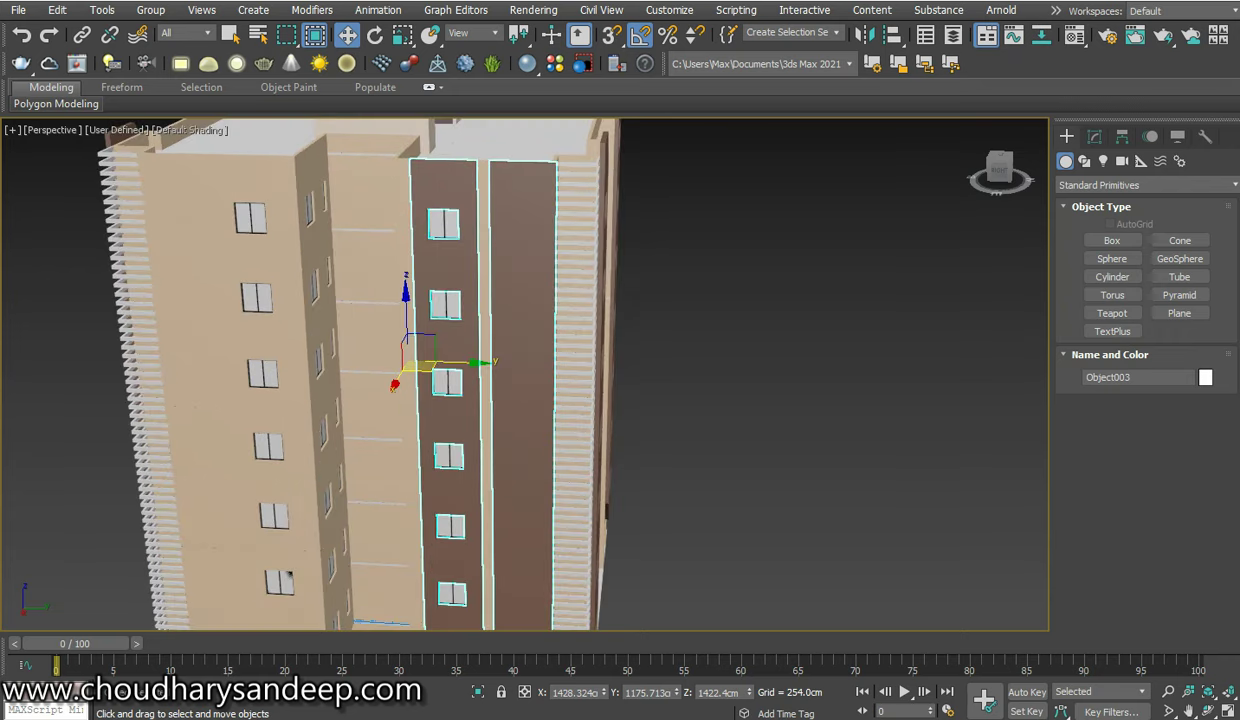
mouse_move(450, 380)
middle_mouse_down("alt")
mouse_move(540, 350)
mouse_move(420, 340)
middle_mouse_up("alt")
scroll(610, 430, "up", 3)
scroll(500, 470, "up", 2)
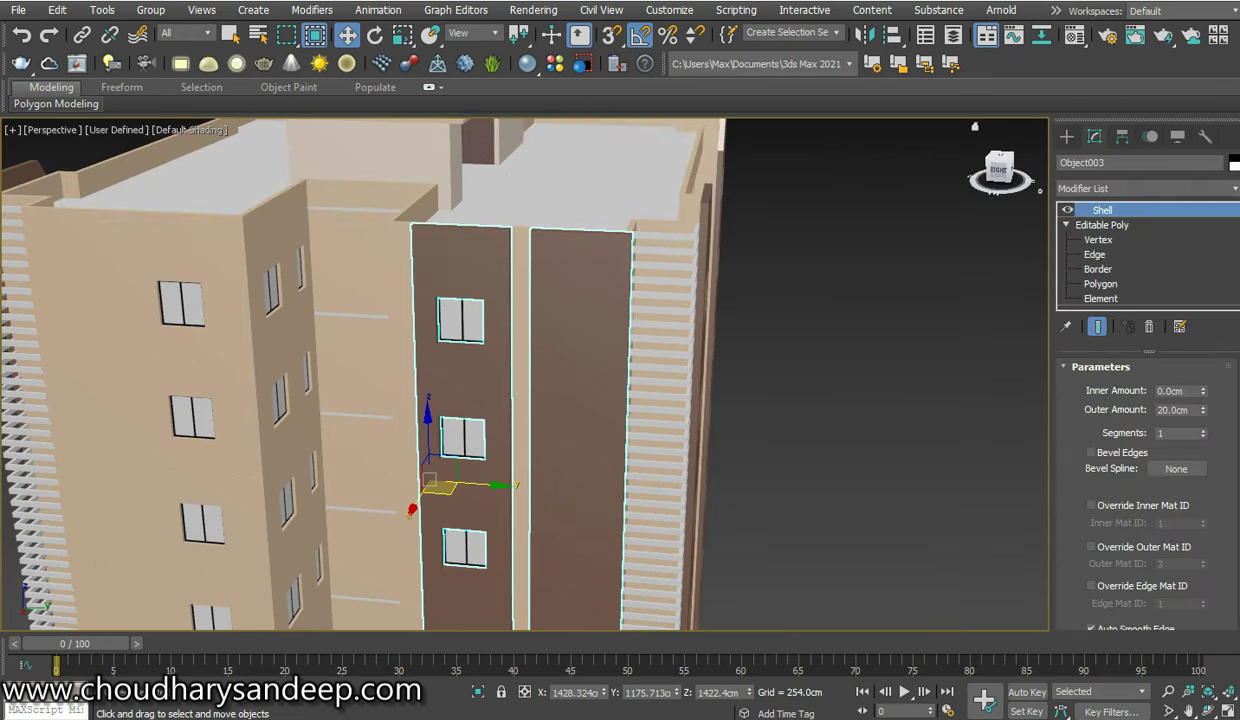
Add an Edit Poly modifier above the Shell at Edge level, with Edged Faces shown
left_click(1122, 188)
type("esh")
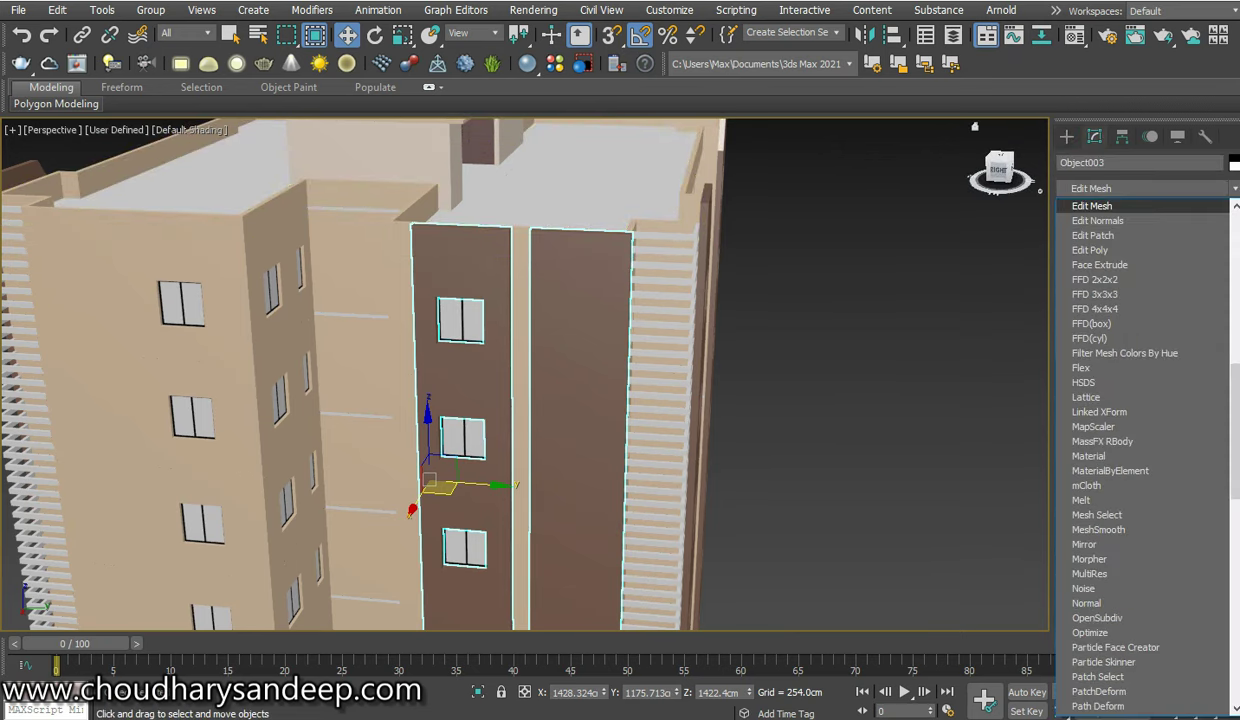
key("Return")
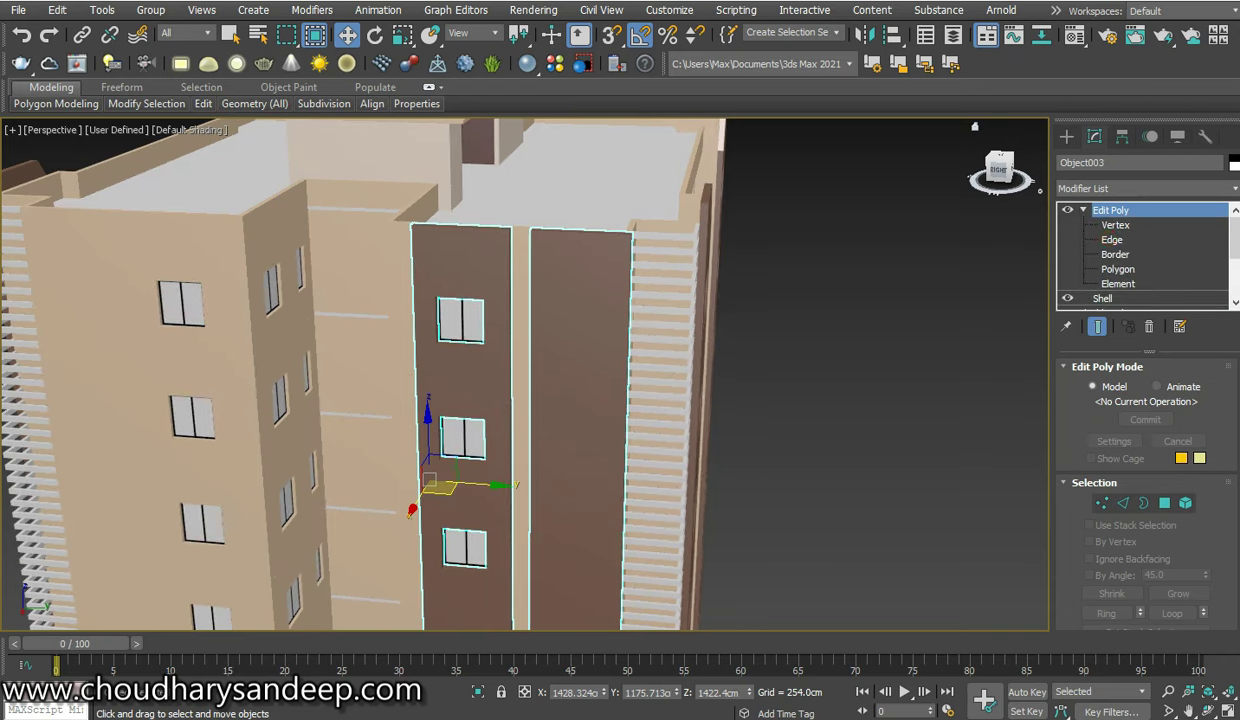
key("2")
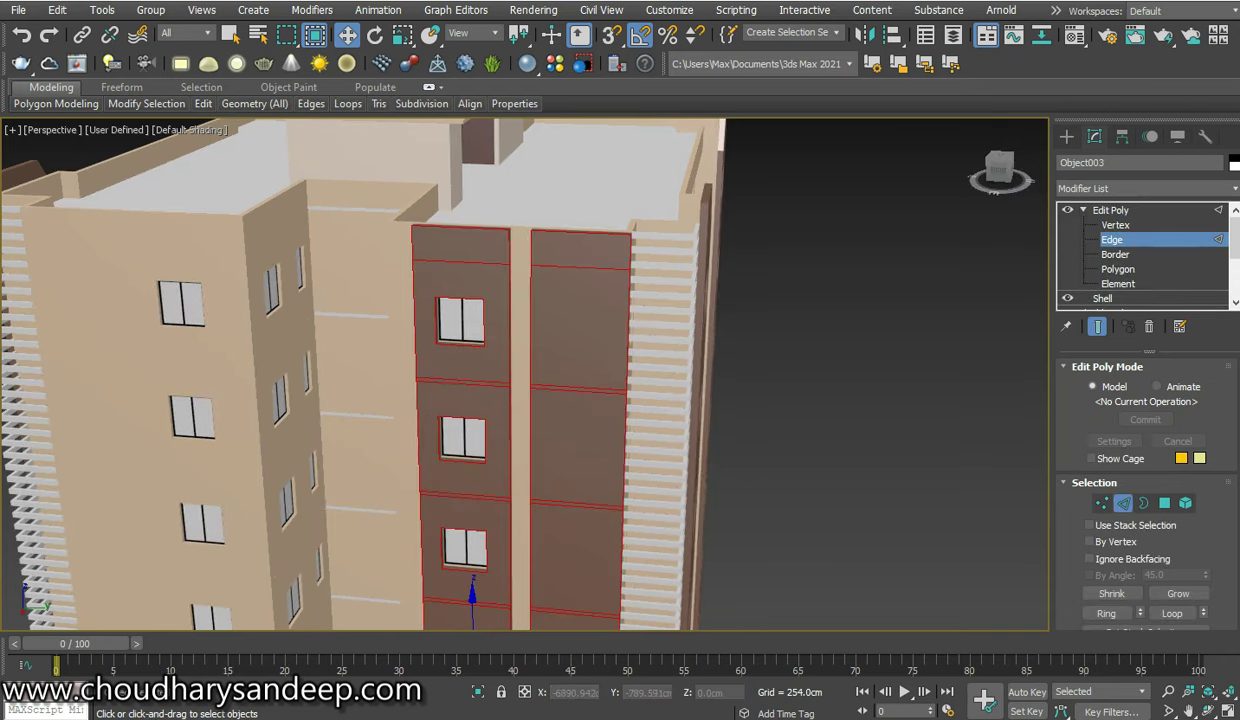
key("F4")
Orbit and zoom the view down to the building's corner facade and base
middle_click_drag(525, 375, 525, 300, "alt")
scroll(525, 375, "up", 3)
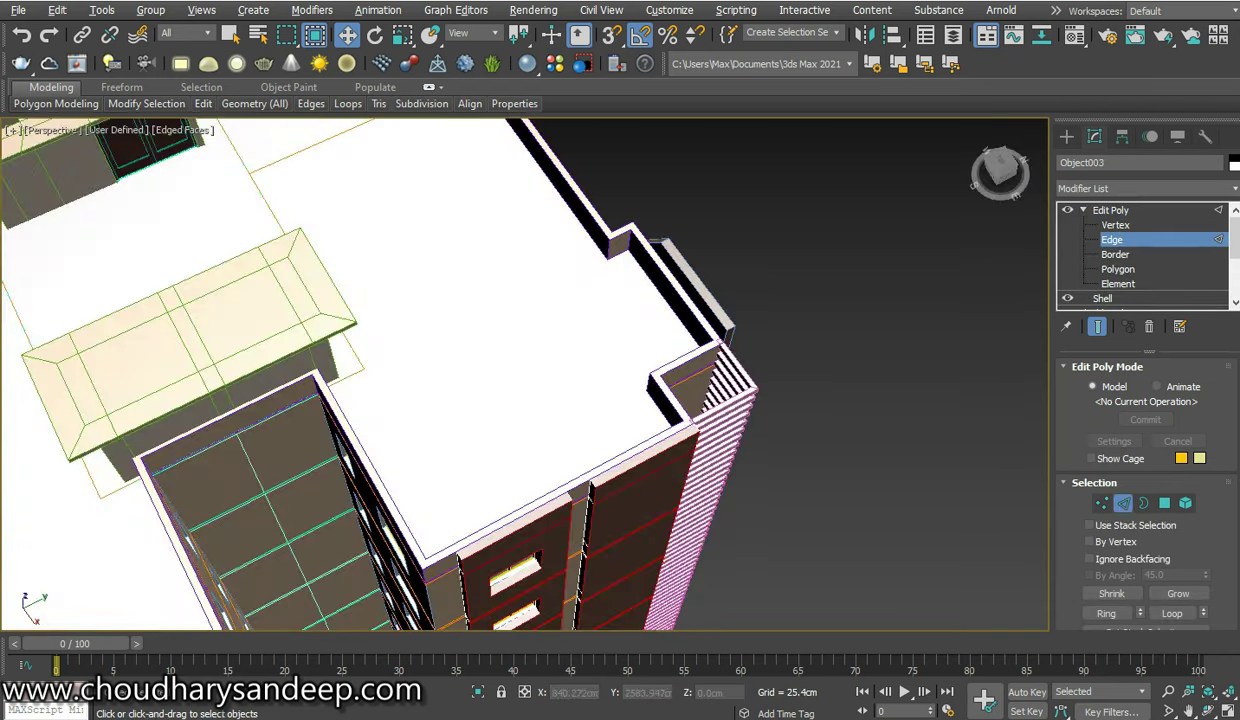
middle_click_drag(600, 480, 622, 610, "alt")
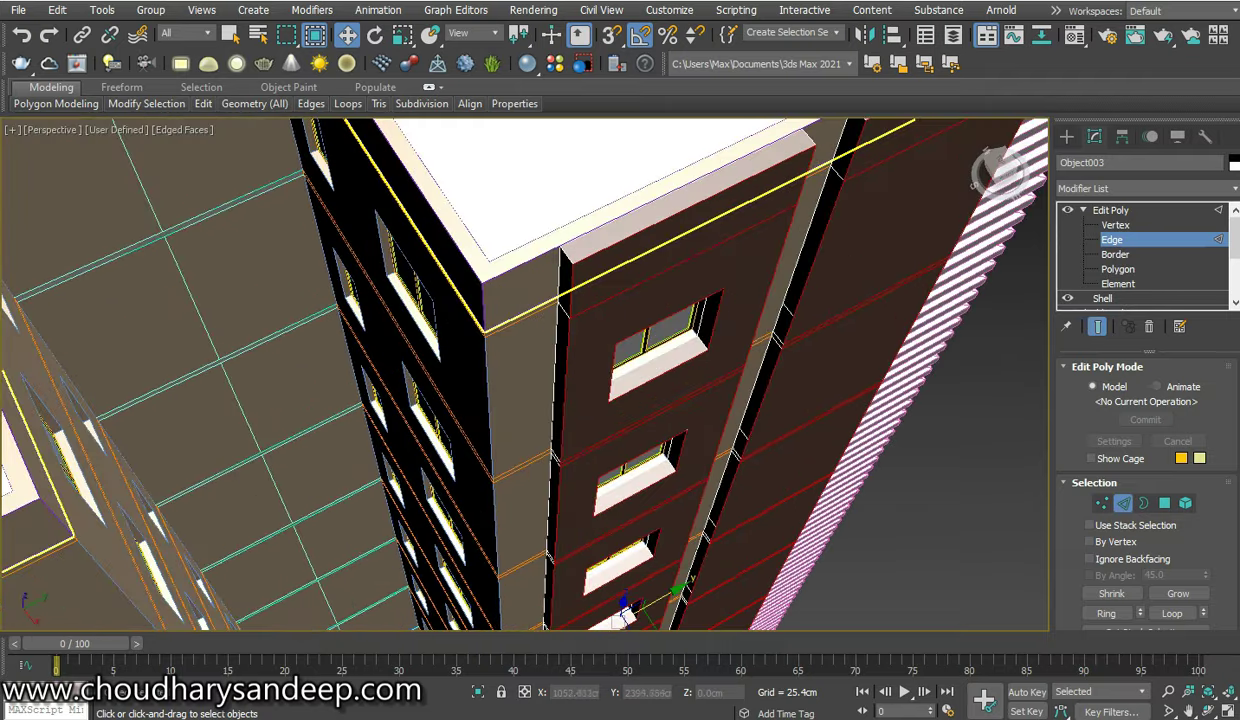
scroll(560, 250, "down", 5)
mouse_move(560, 250)
middle_mouse_down("alt")
mouse_move(5, 622)
mouse_move(300, 400)
middle_mouse_up("alt")
scroll(520, 375, "up", 5)
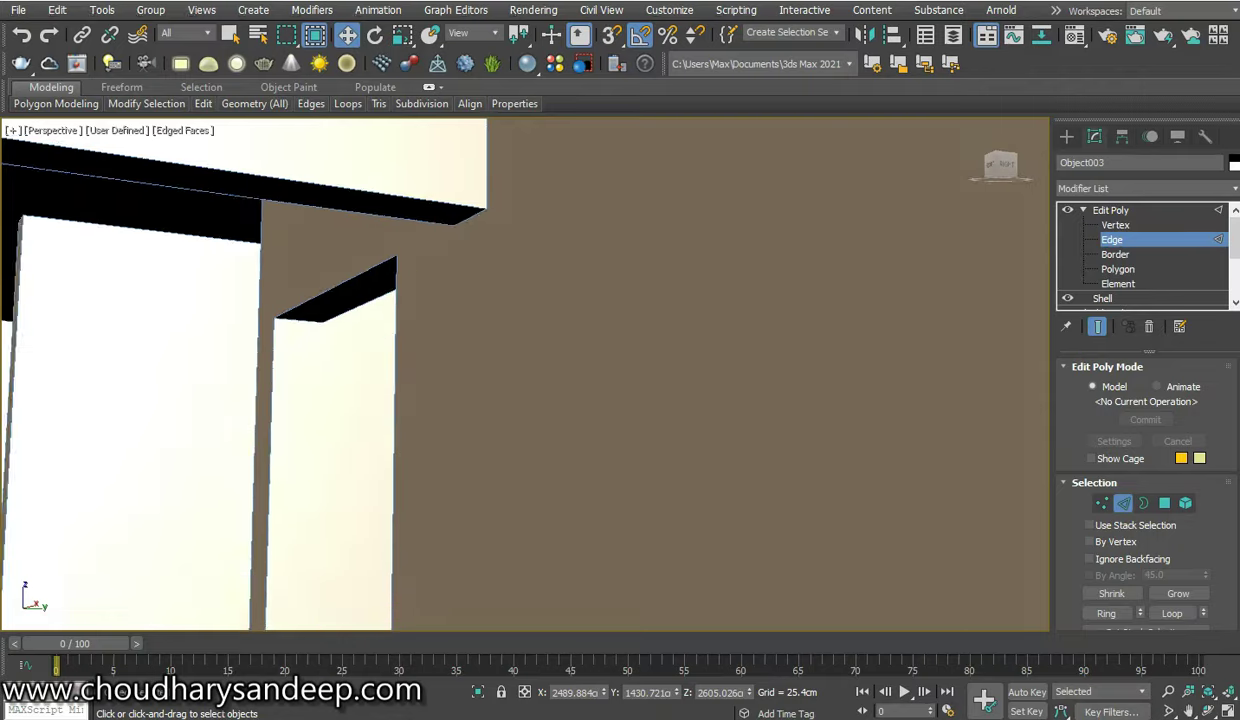
scroll(520, 375, "up", 3)
scroll(520, 375, "down", 5)
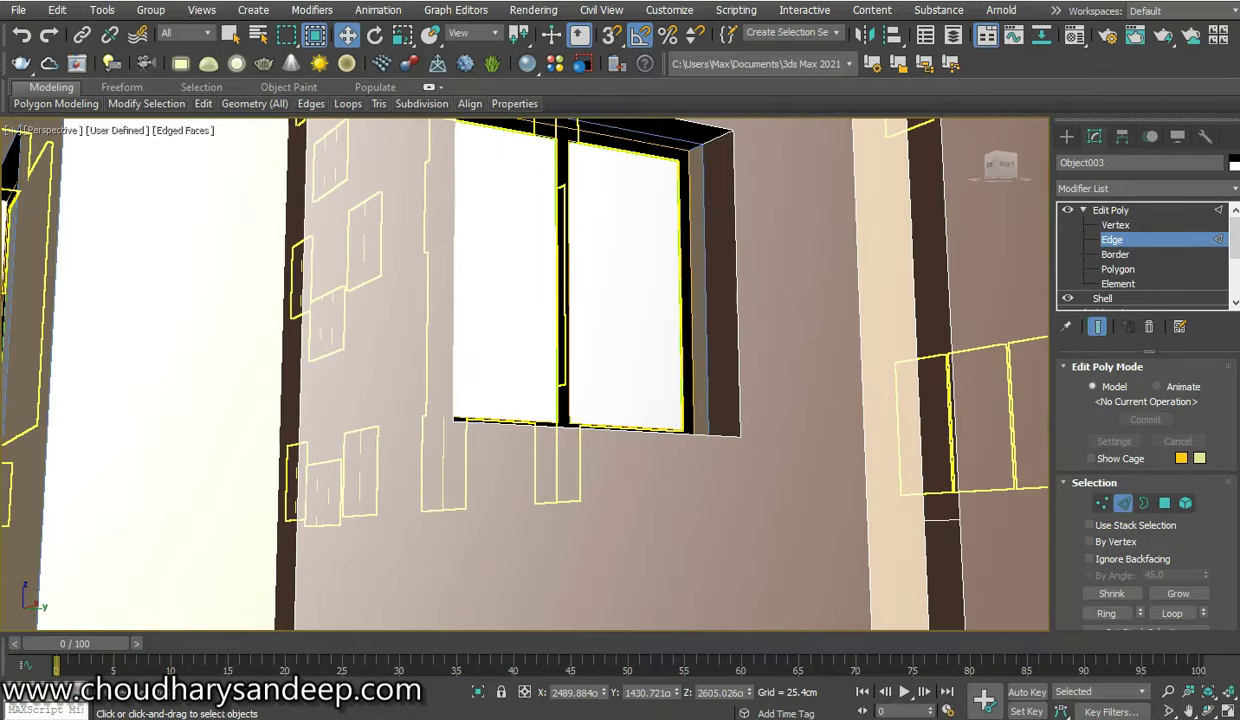
scroll(525, 375, "down", 5)
scroll(525, 375, "down", 5)
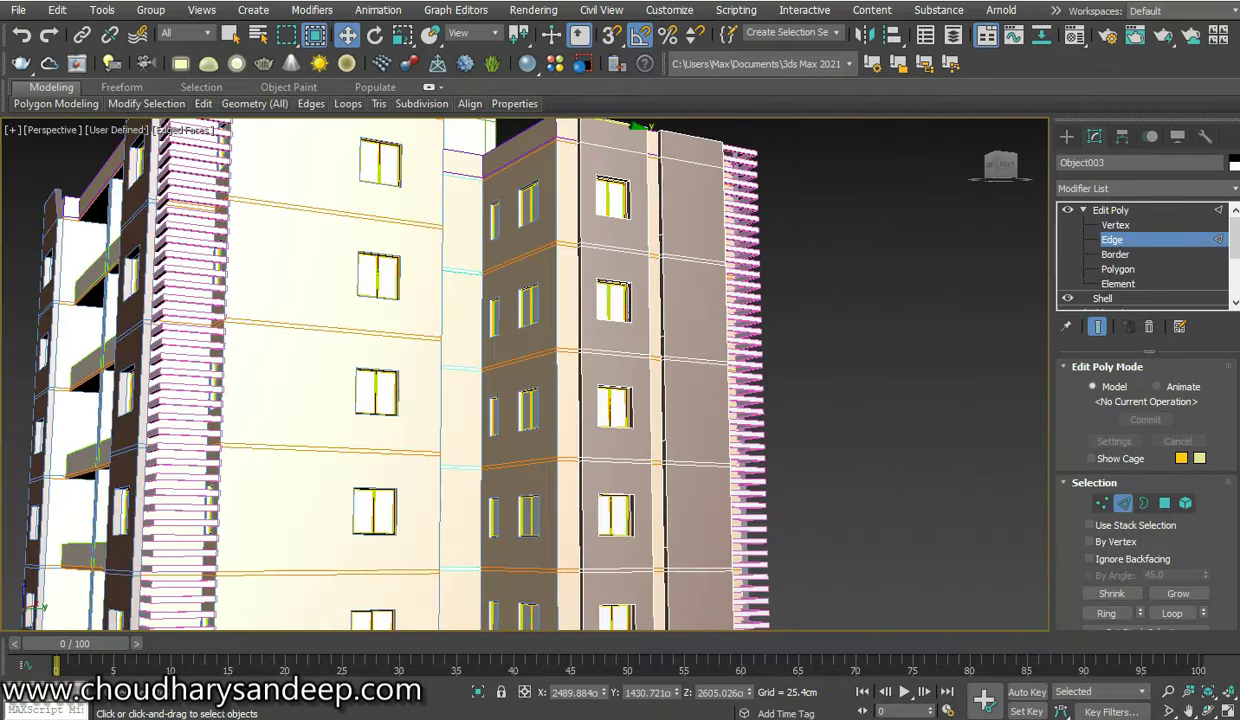
scroll(525, 375, "down", 1)
scroll(525, 375, "down", 5)
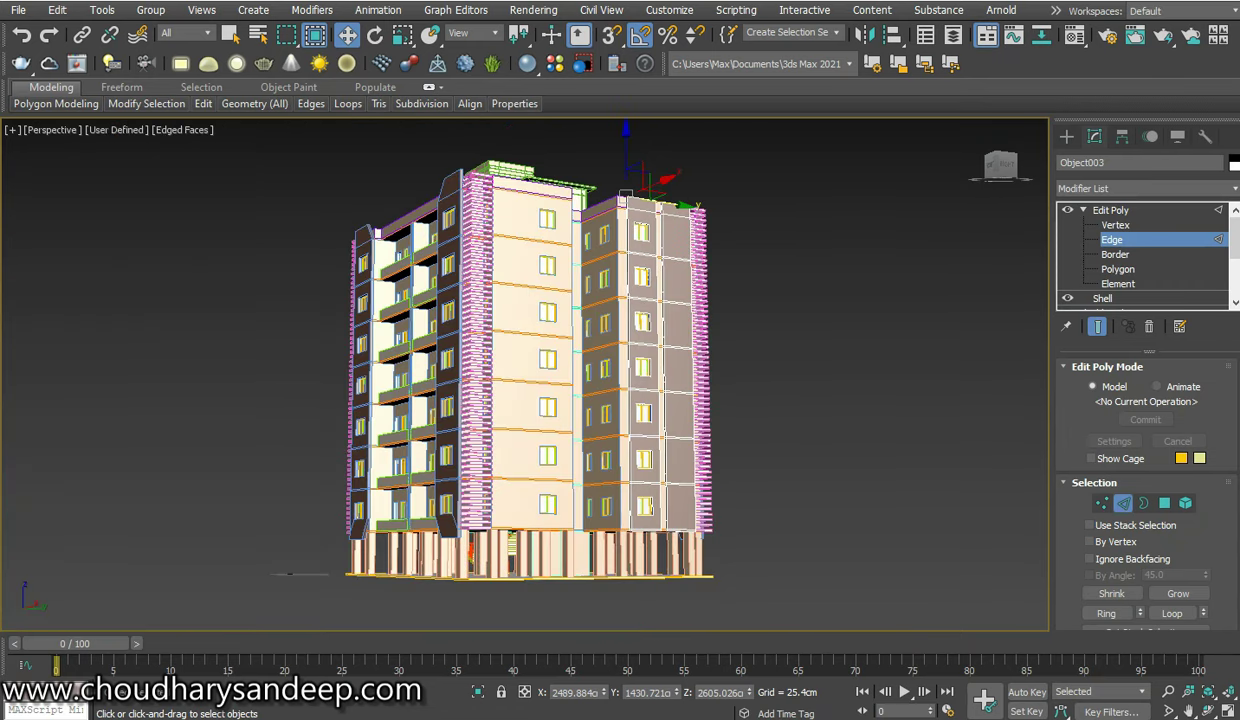
Select the horizontal edge near the facade base, clearing the earlier trial edge selections
left_click(648, 505)
key("z")
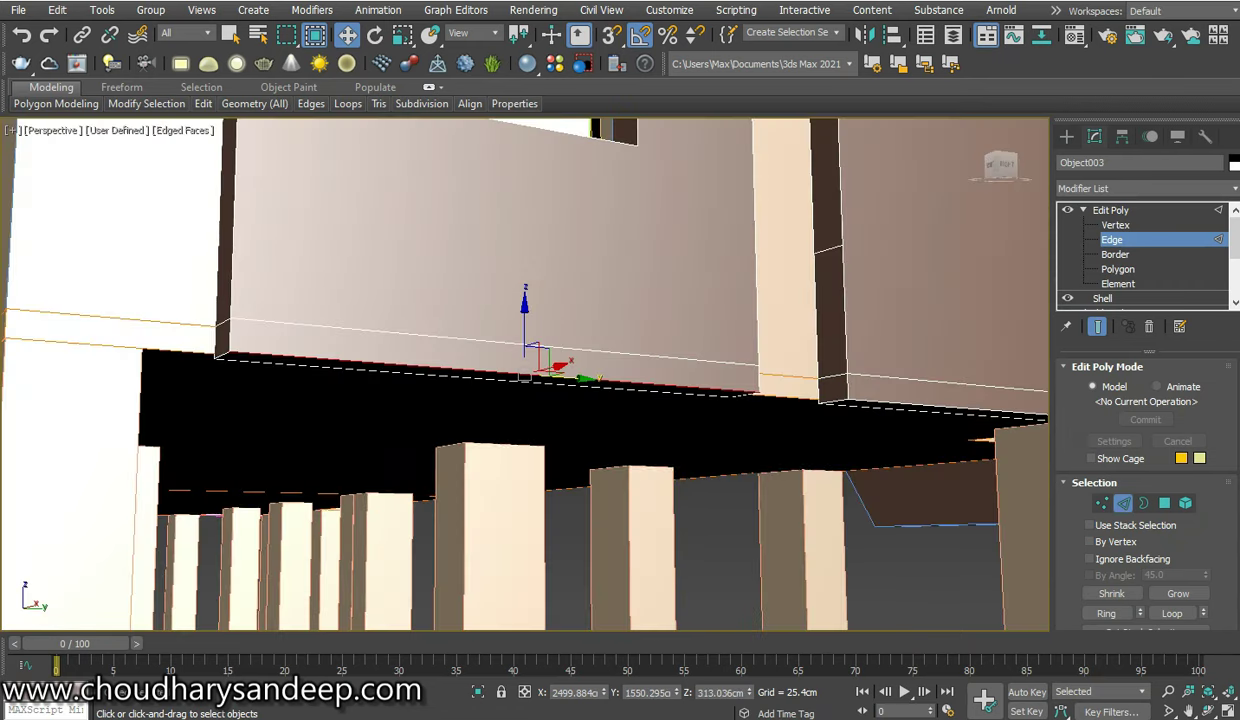
left_click(365, 330)
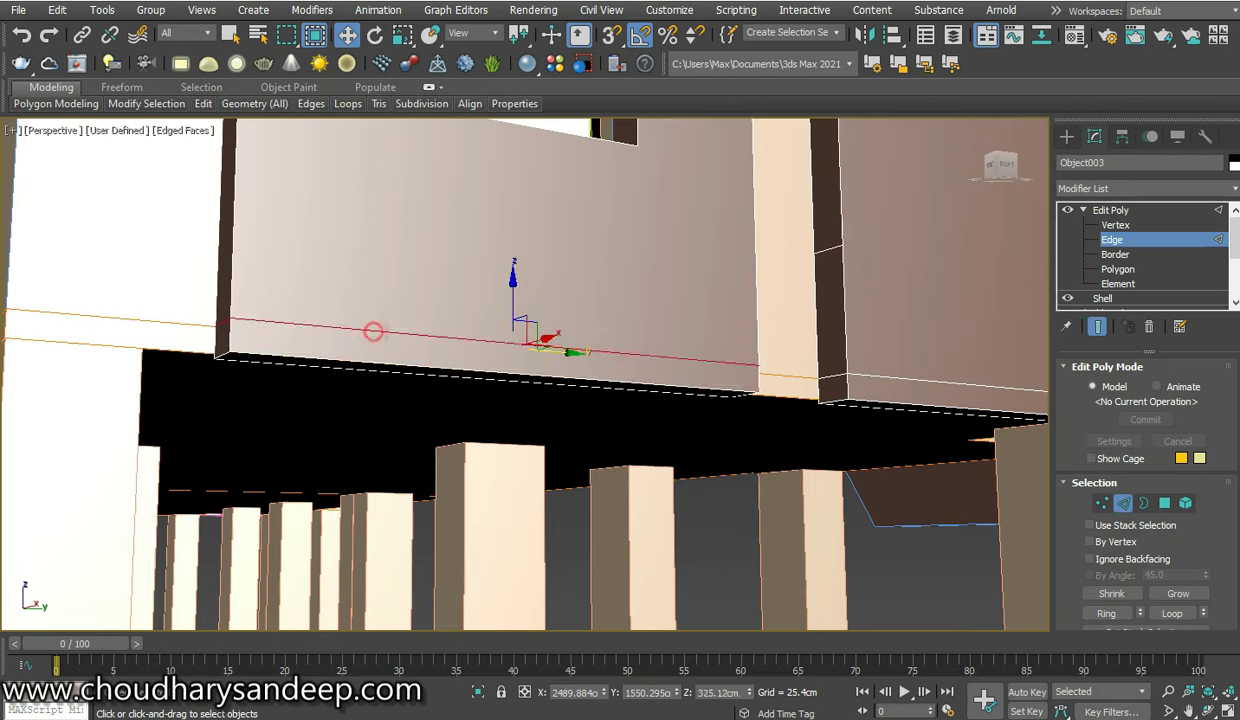
key("ctrl+d")
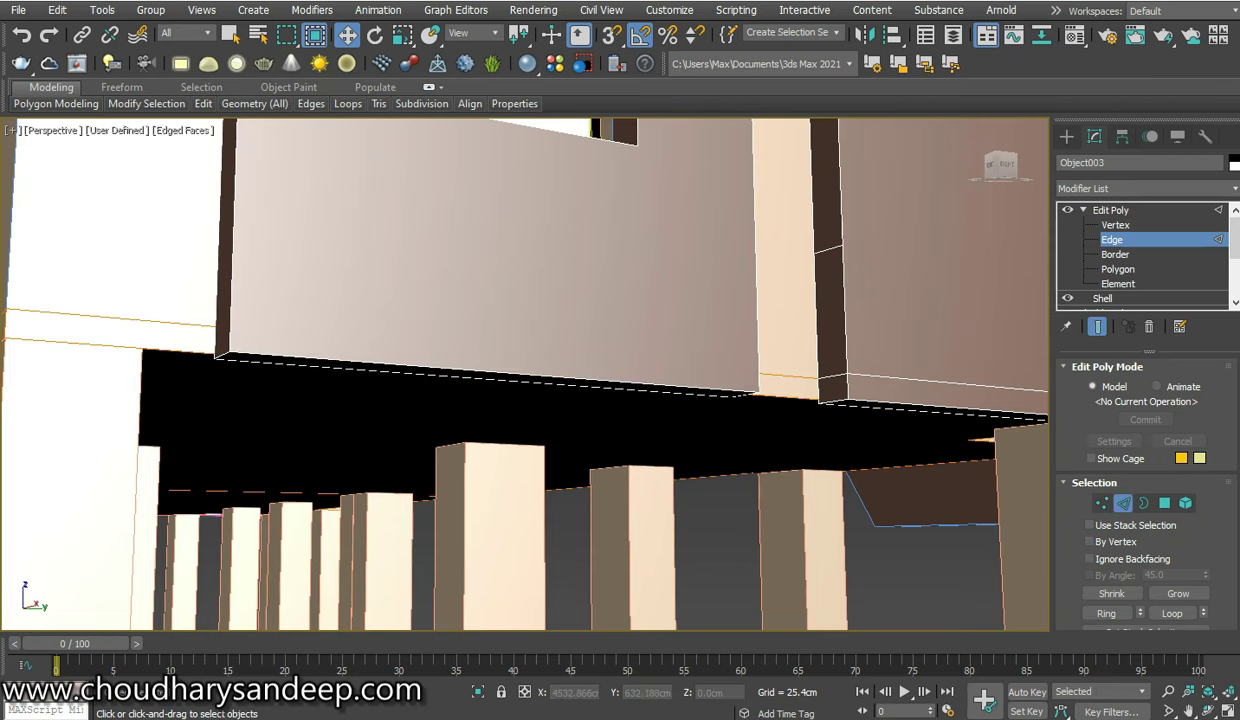
left_click(228, 350)
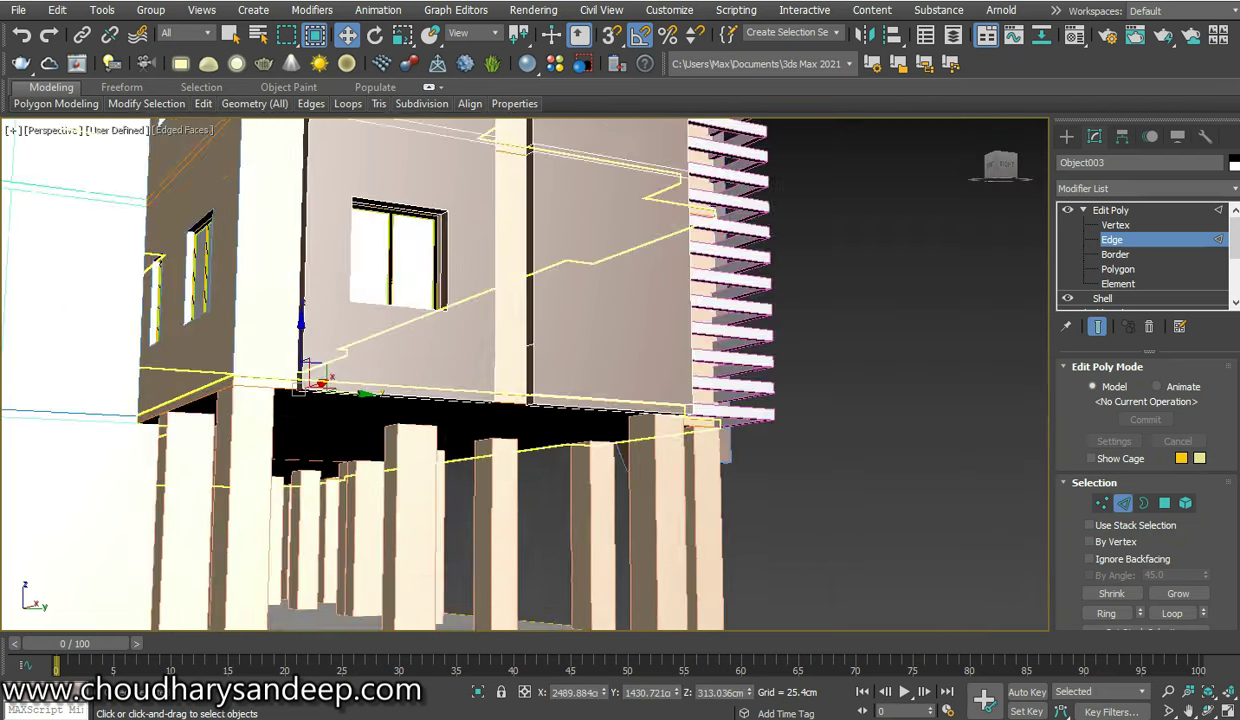
scroll(235, 346, "down", 5)
scroll(300, 370, "up", 2)
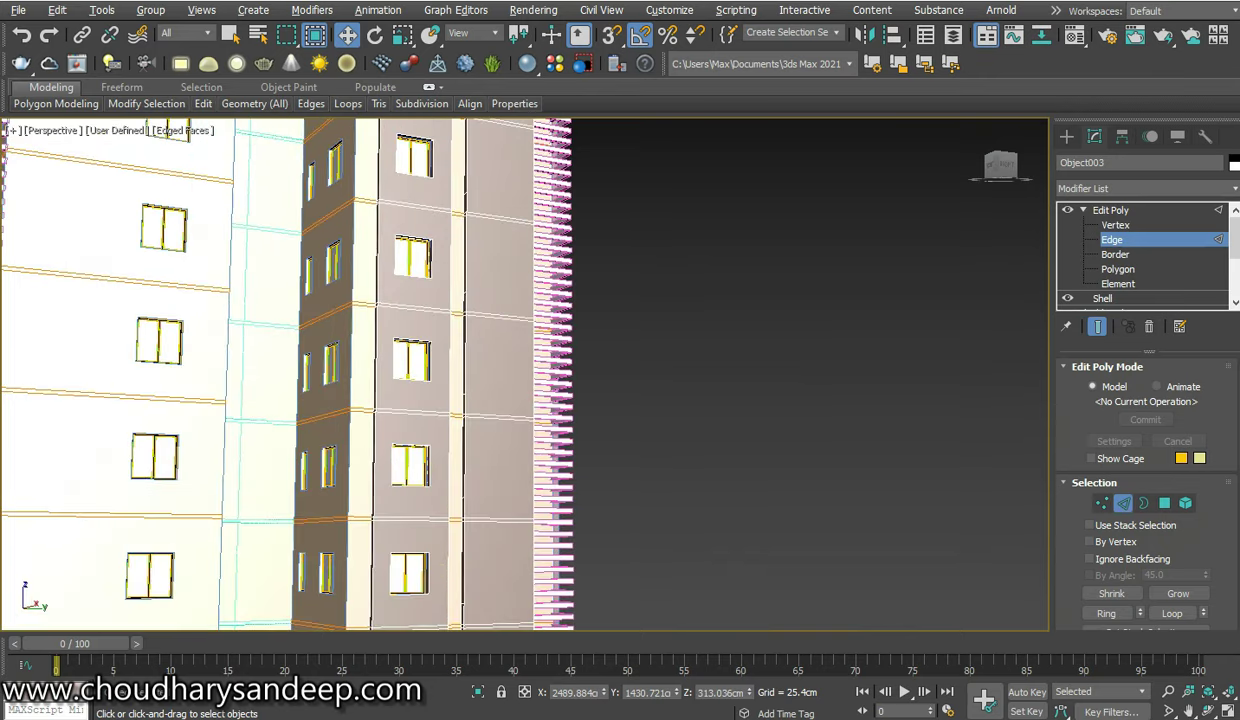
mouse_move(300, 370)
middle_mouse_down("alt")
mouse_move(300, 300)
mouse_move(360, 300)
middle_mouse_up("alt")
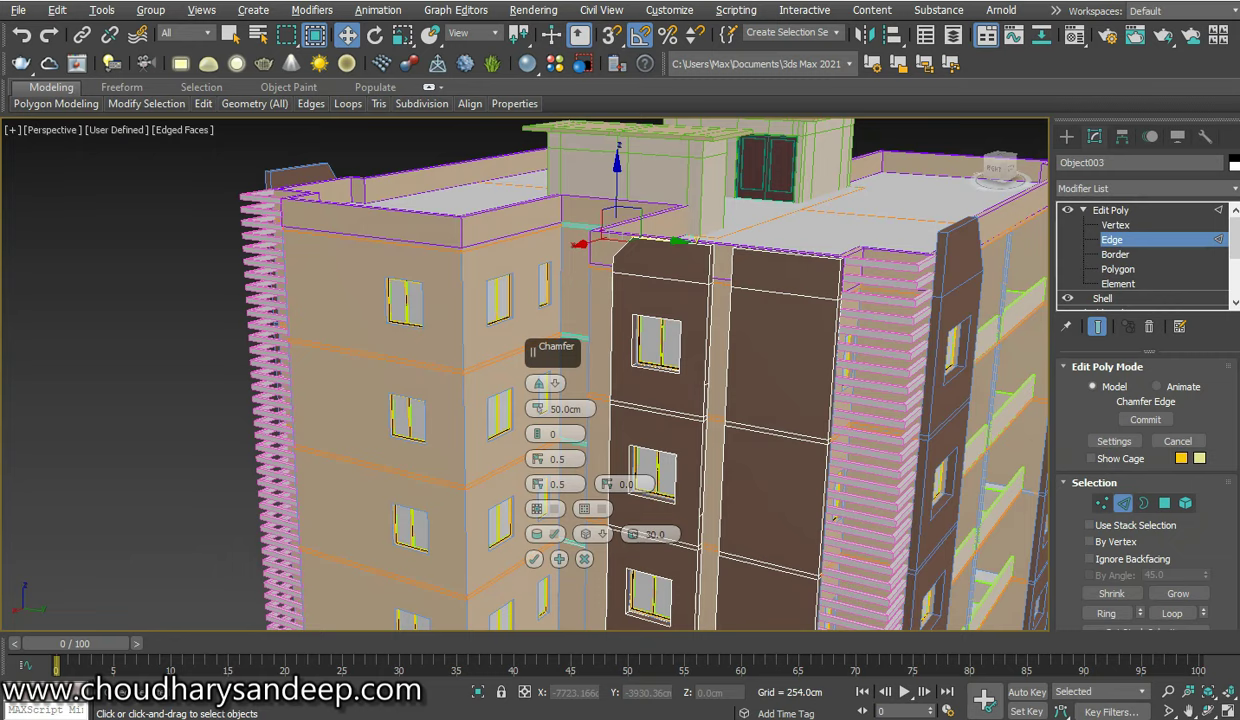
Try a 100 cm chamfer amount, revert it to 50 cm and commit the chamfer
scroll(572, 510, "up", 5)
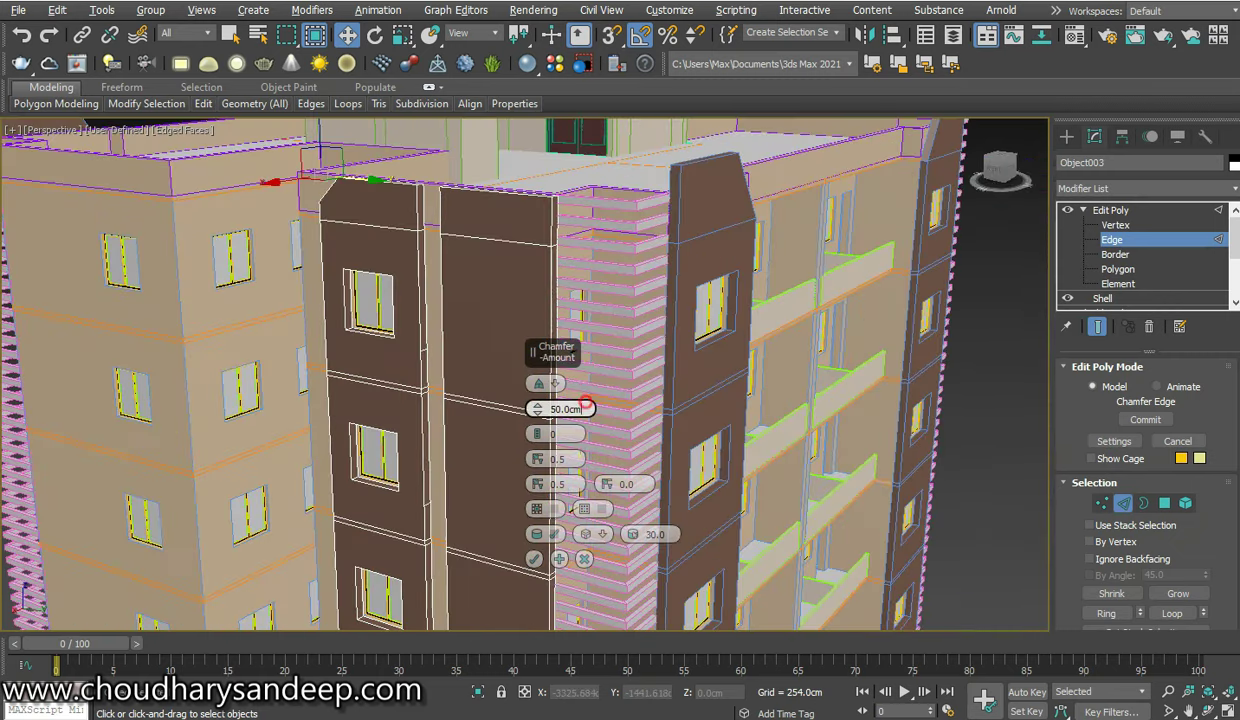
left_click(585, 405)
type("100")
key("Return")
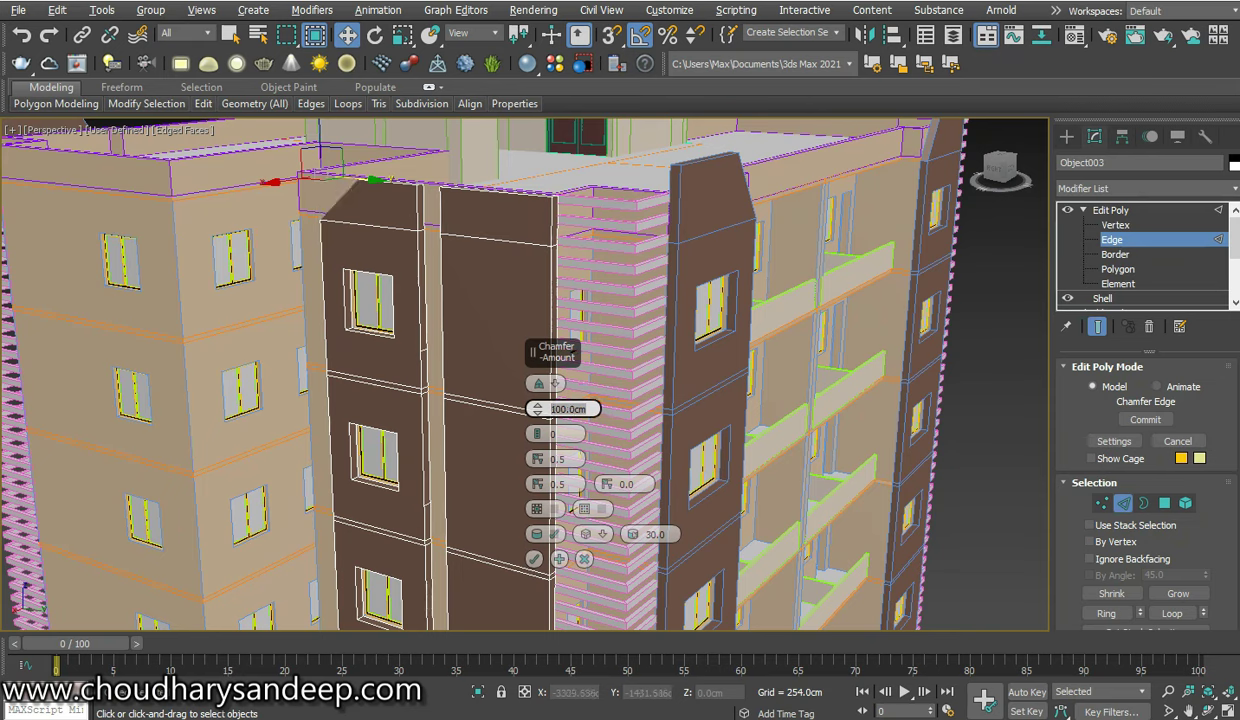
type("50")
key("Return")
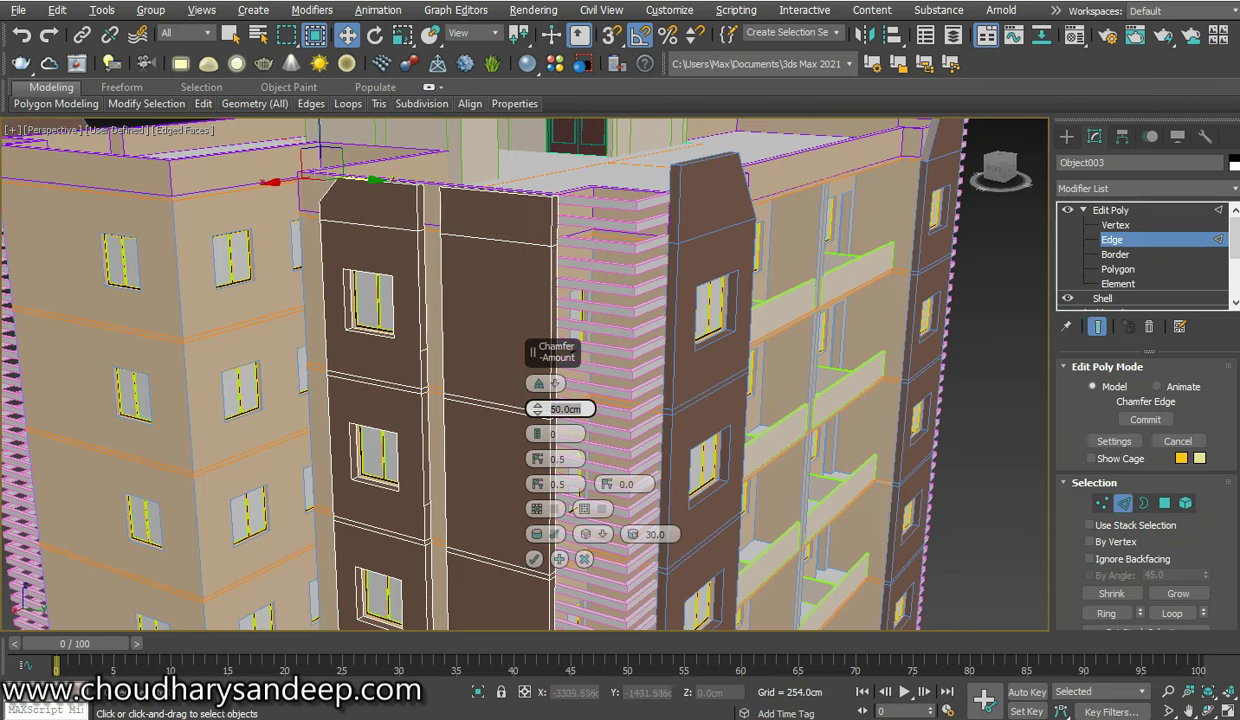
left_click(533, 559)
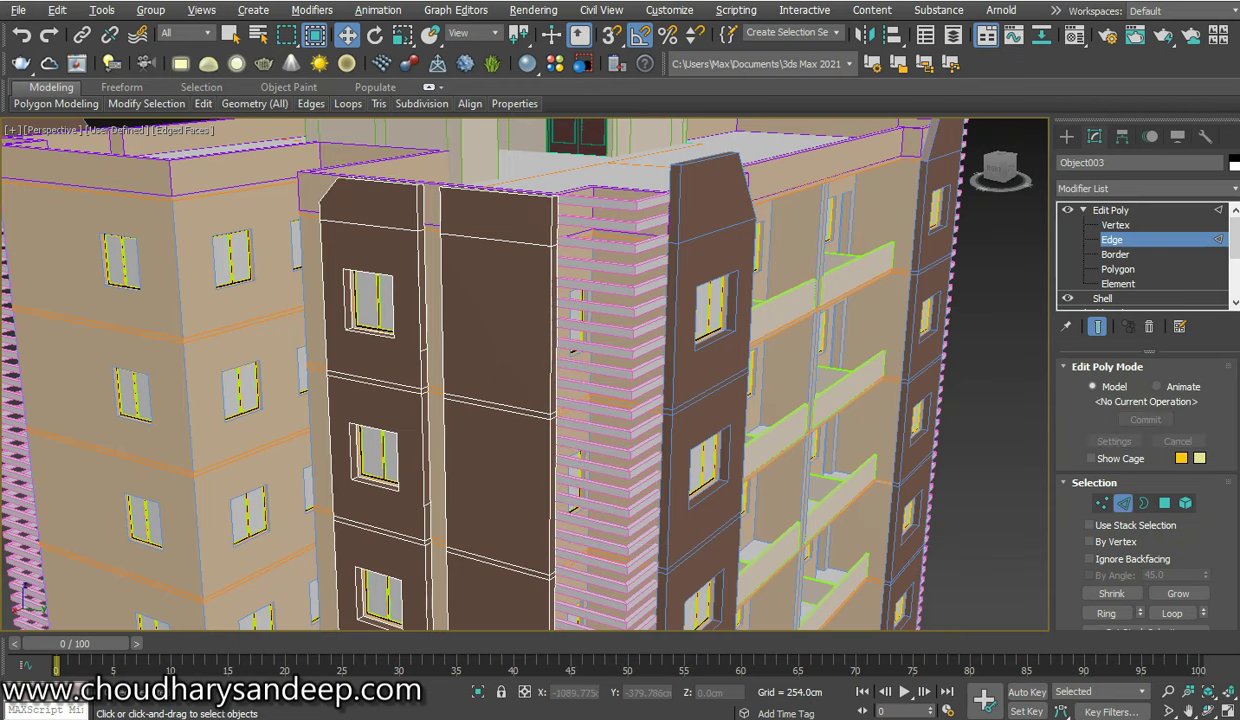
Pick a series of edges down the dark central column, from the top panel to its base
middle_click_drag(533, 559, 600, 480, "alt")
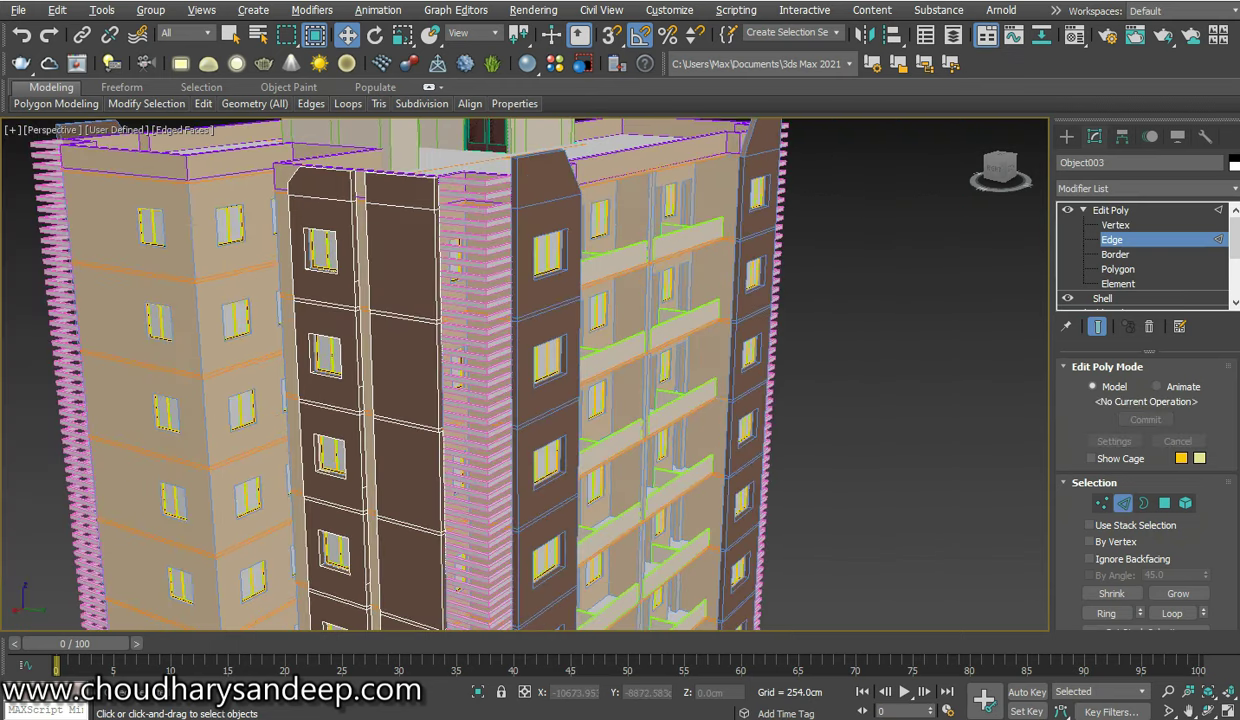
left_click(400, 320)
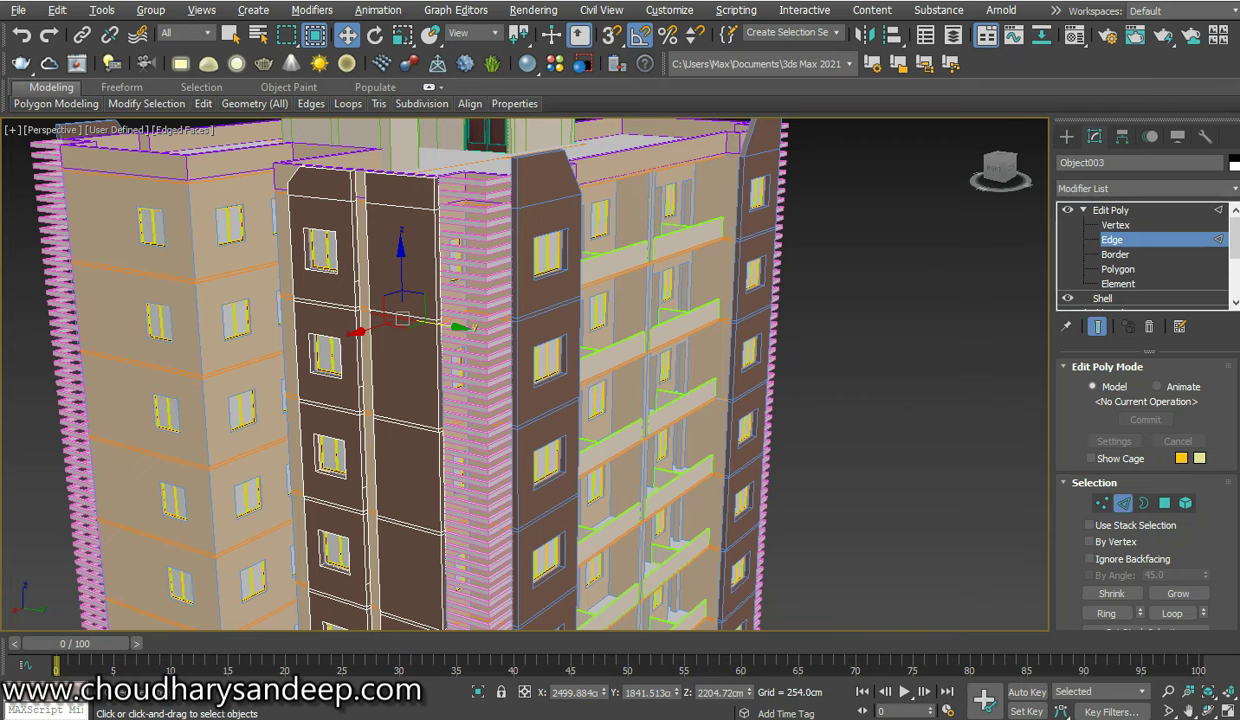
left_click(403, 318)
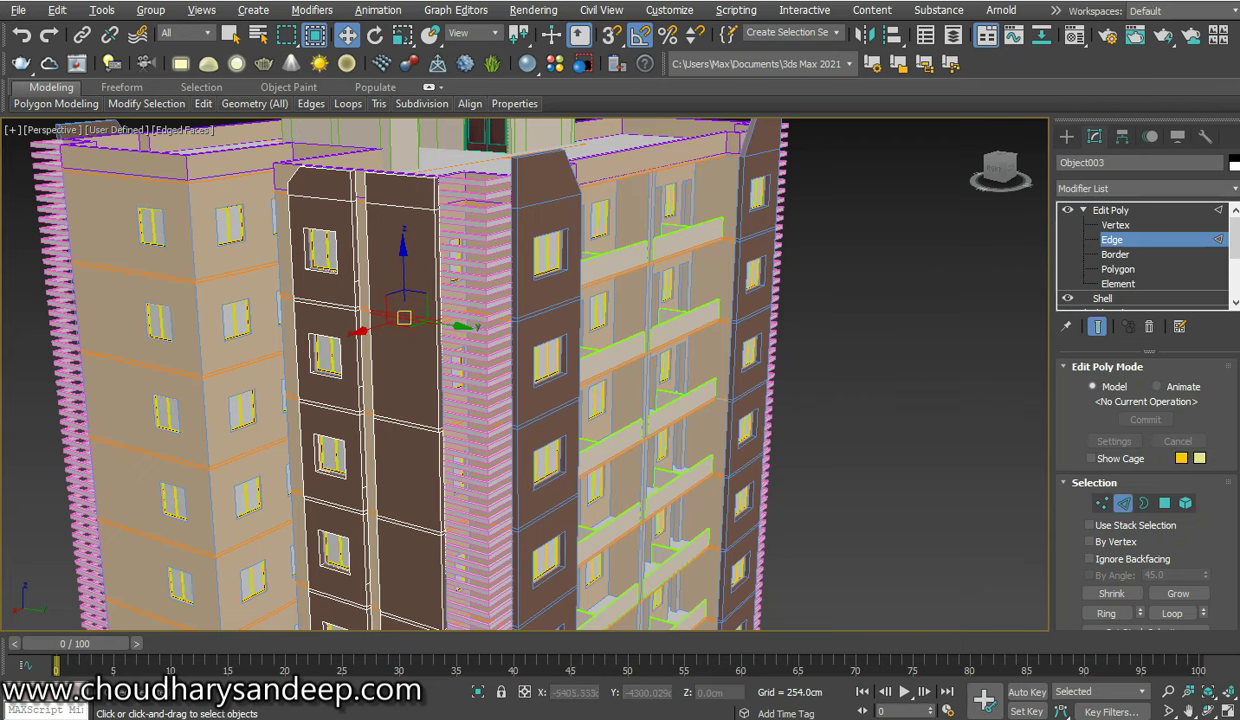
left_click(390, 200, "ctrl")
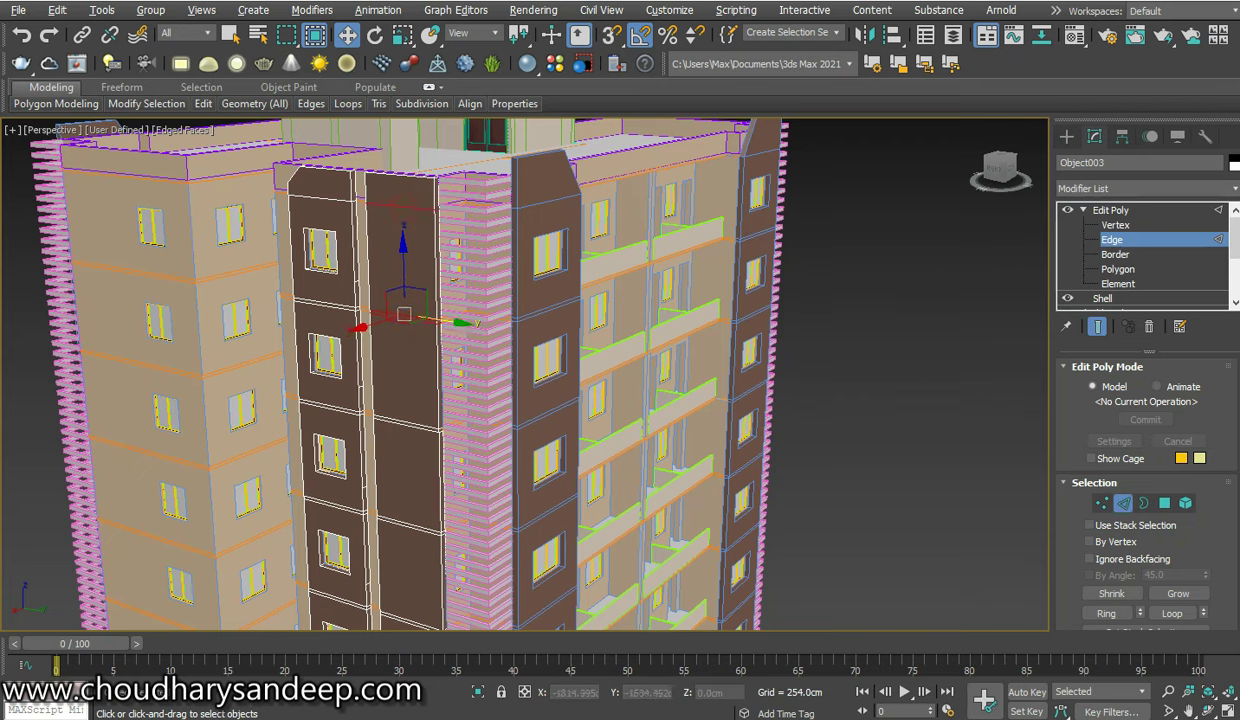
left_click(400, 318, "ctrl")
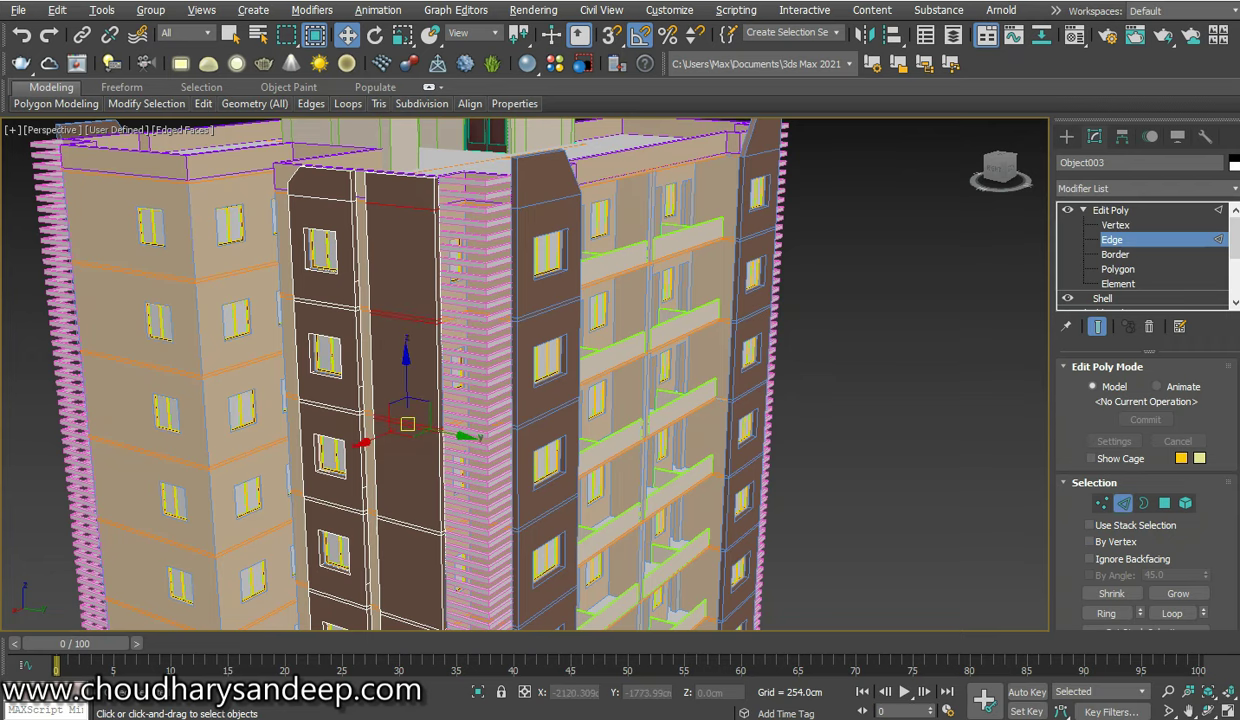
middle_click_drag(407, 424, 455, 134)
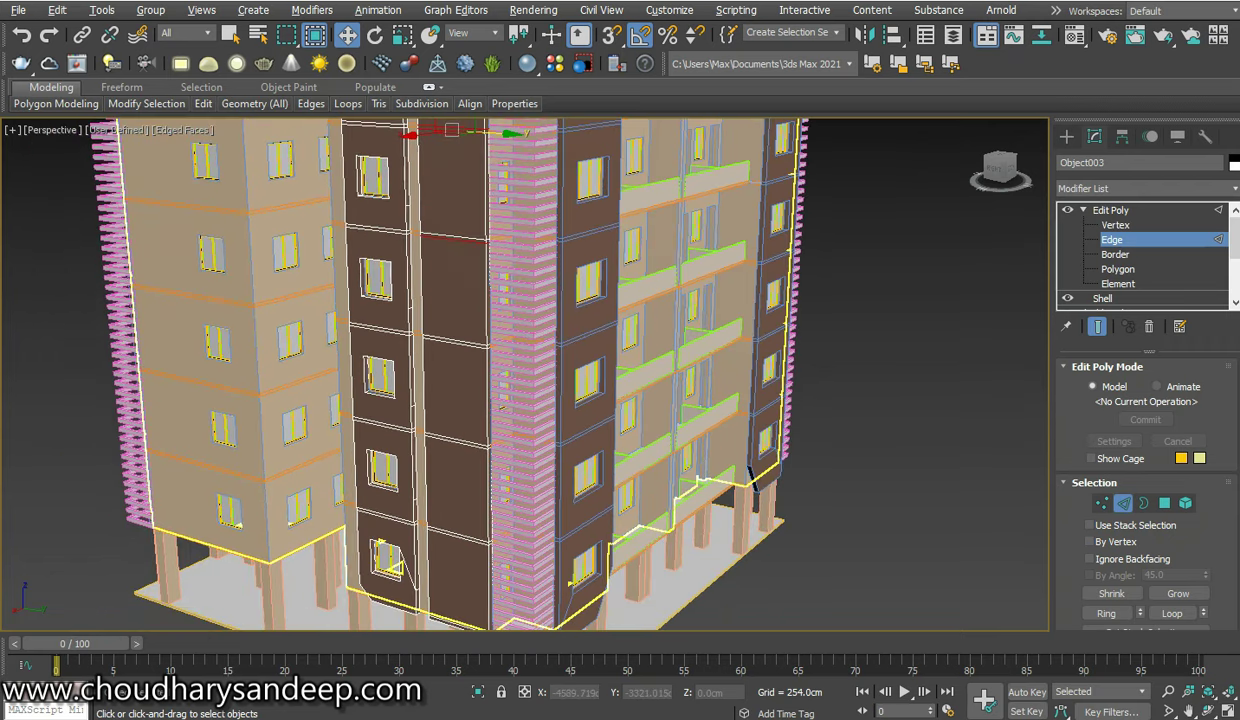
left_click(455, 240, "ctrl")
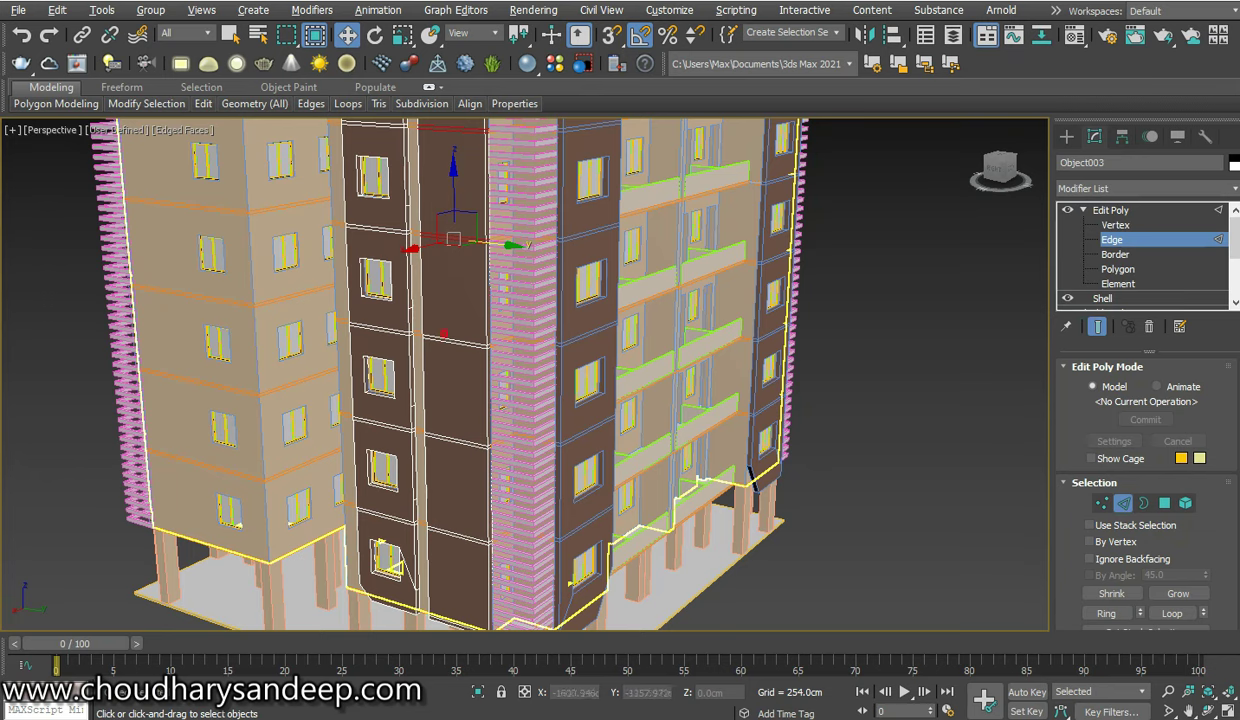
left_click(443, 333, "ctrl")
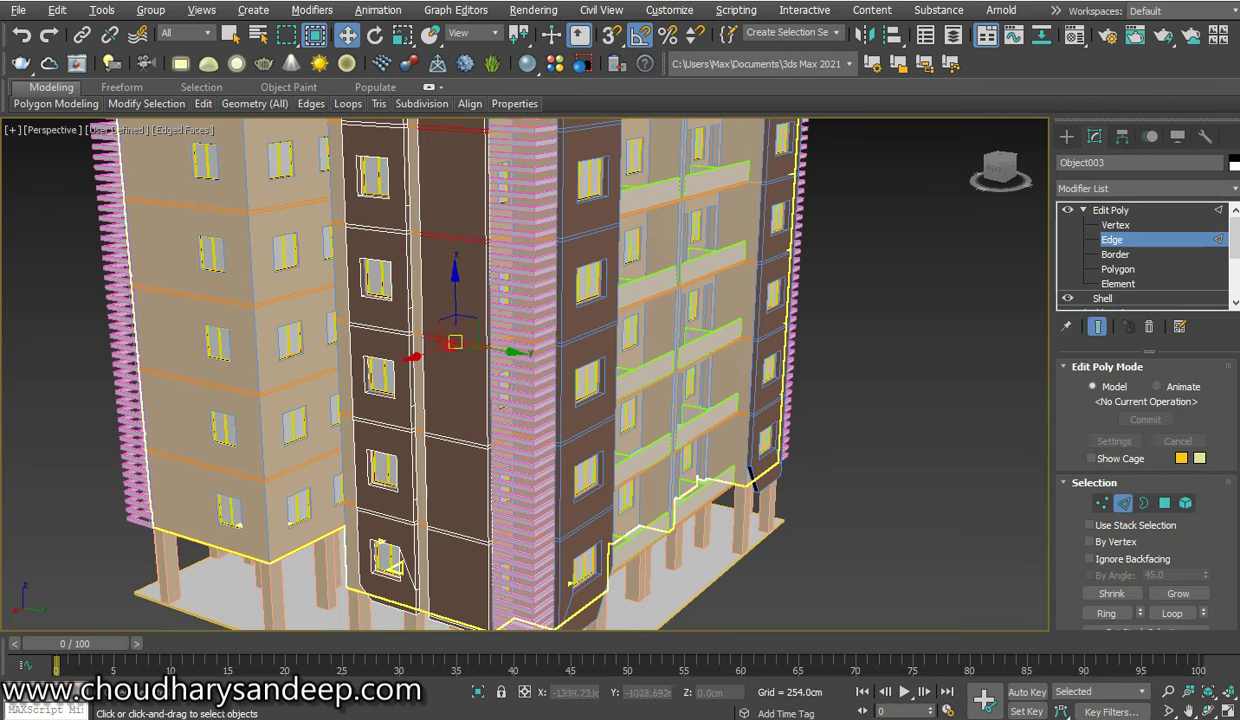
left_click(445, 430, "ctrl")
left_click(452, 438, "ctrl")
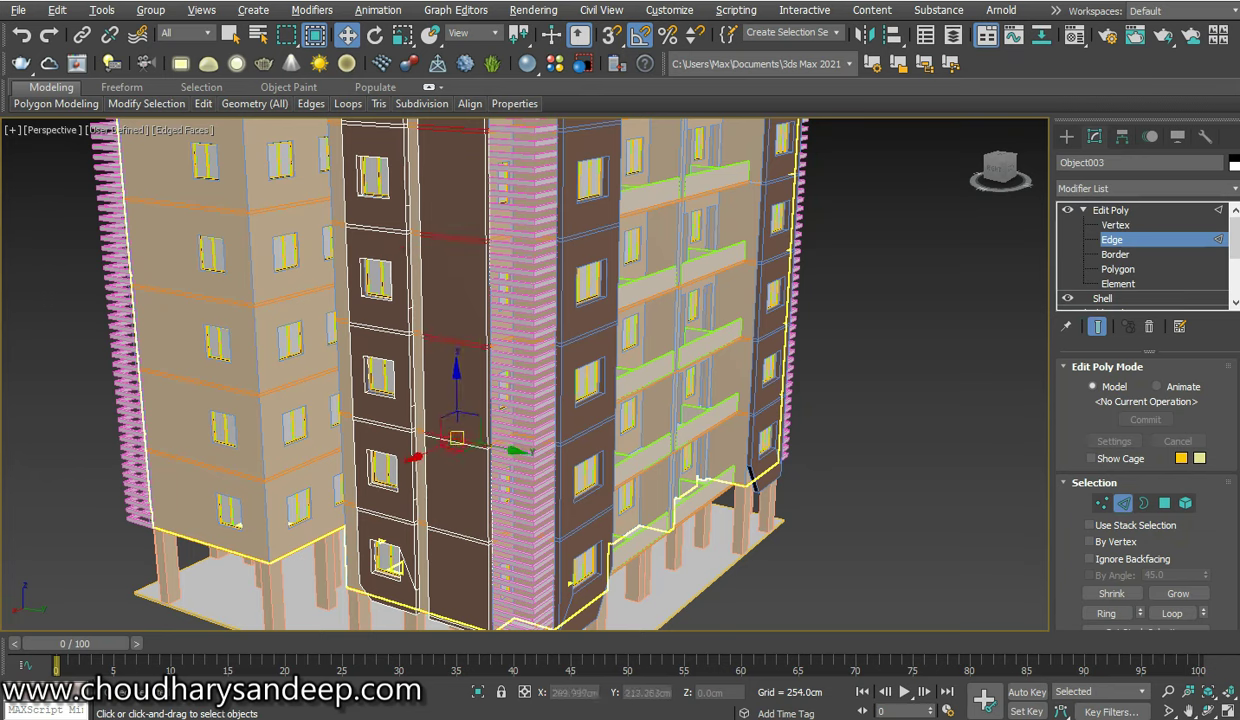
left_click(450, 436, "ctrl")
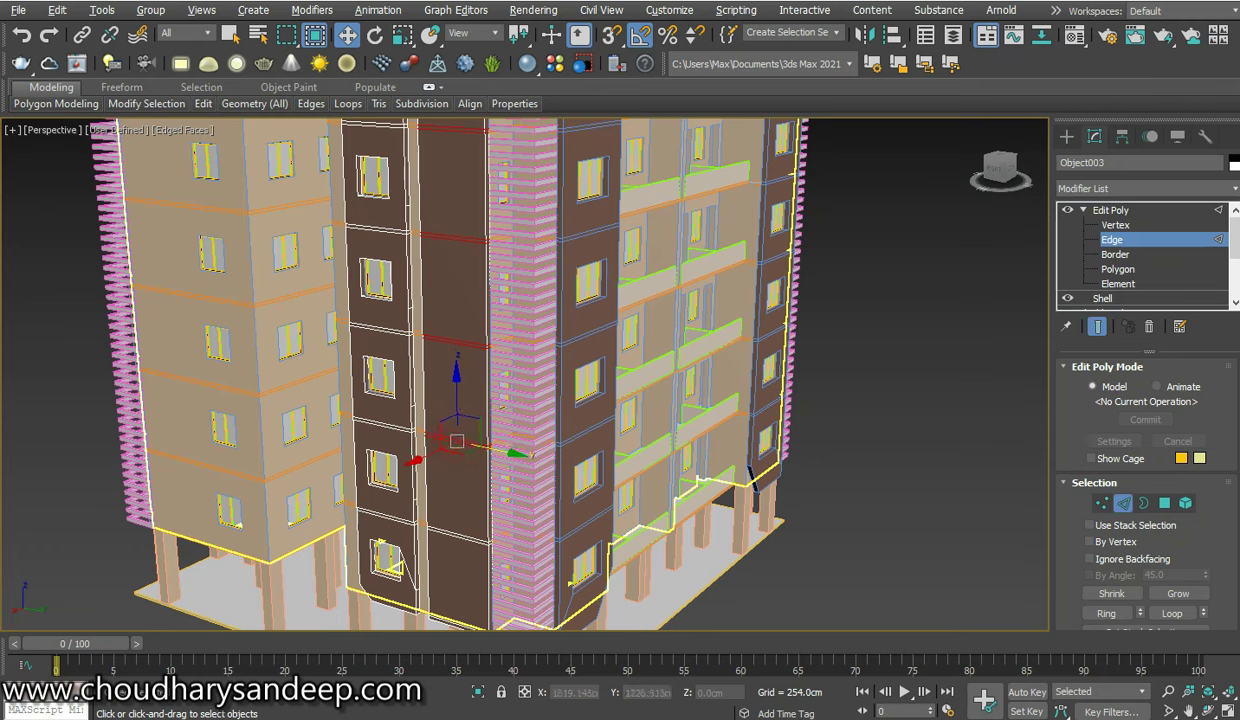
left_click(452, 530, "ctrl")
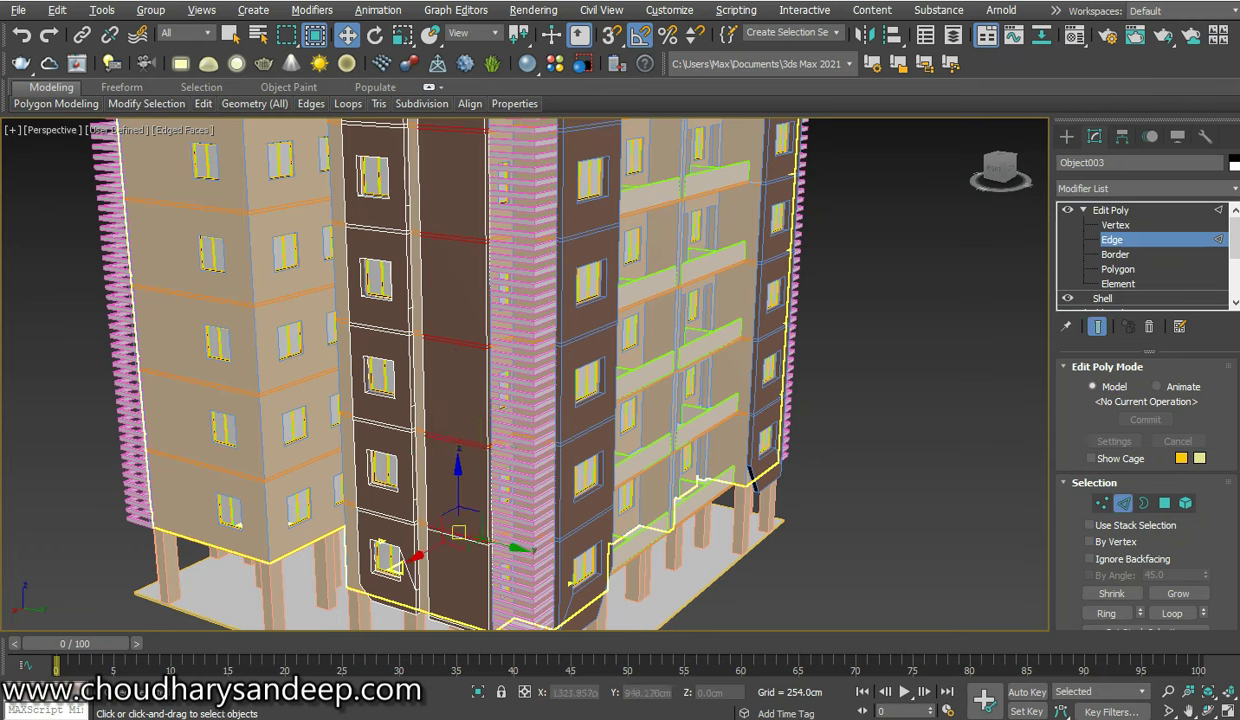
Extend the column-strip edge selection into a full vertical loop with Alt+L
middle_click_drag(457, 530, 457, 470, "alt")
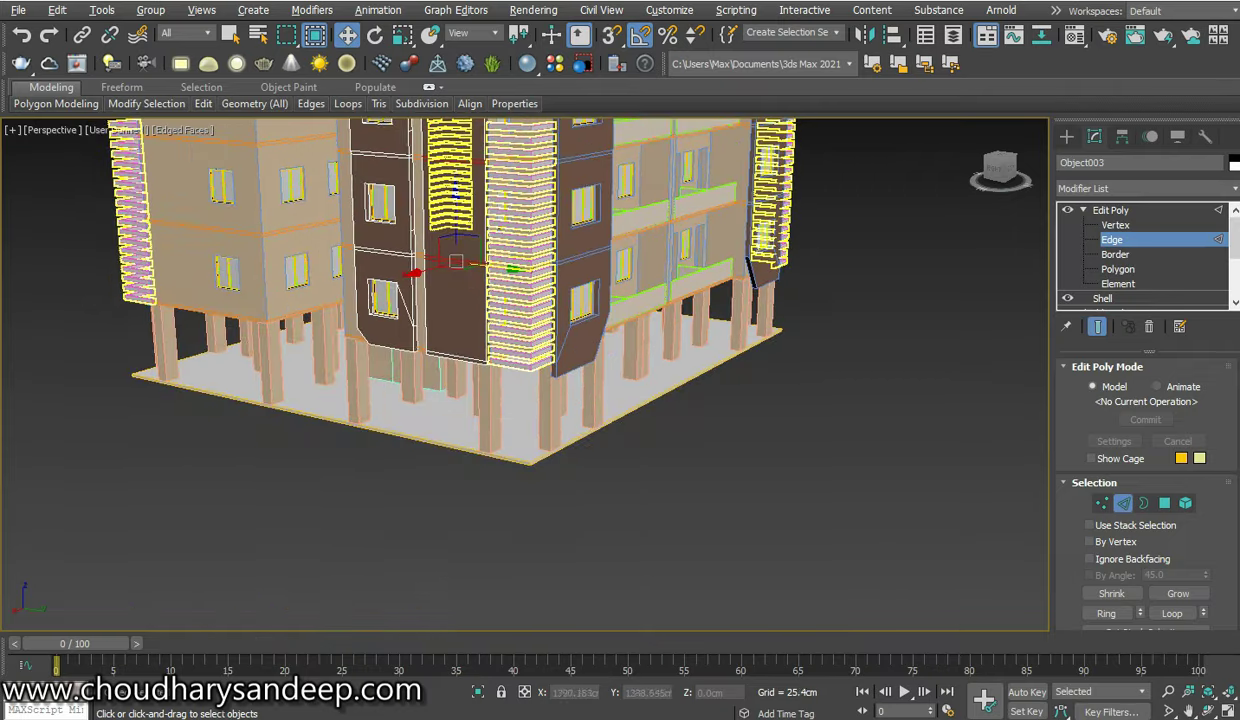
scroll(457, 470, "up", 8)
scroll(525, 375, "down", 5)
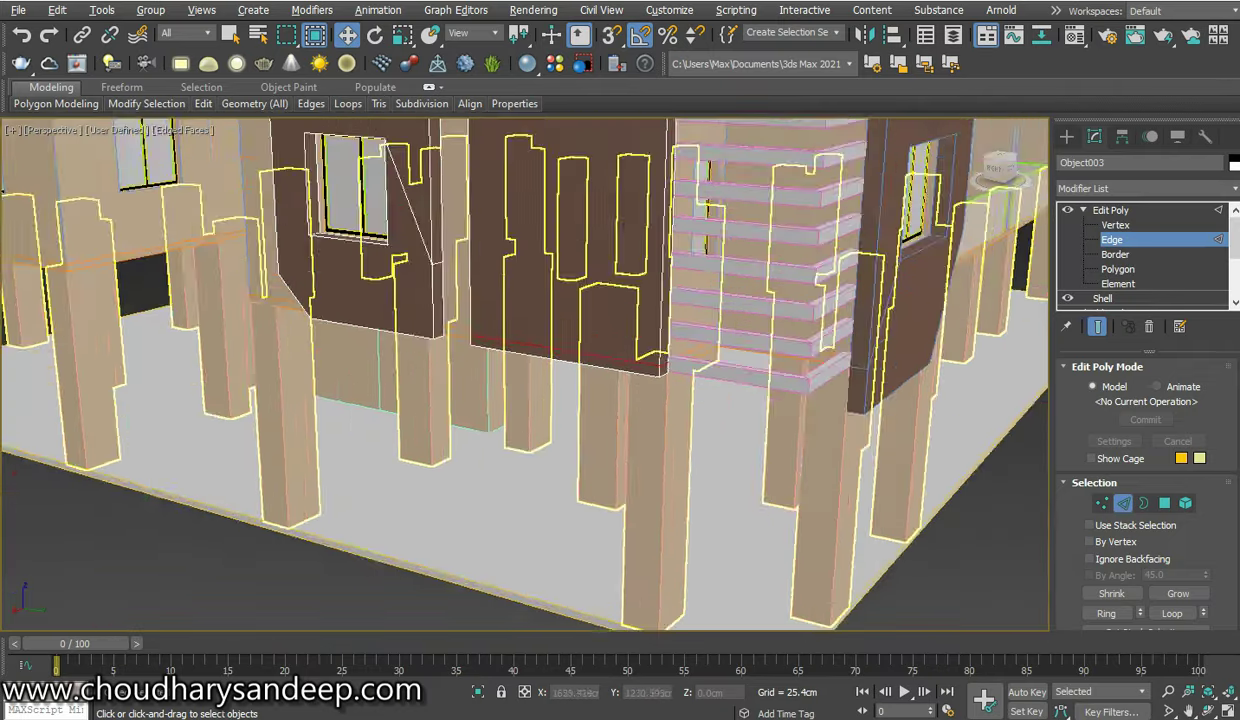
scroll(525, 375, "down", 4)
scroll(525, 375, "down", 6)
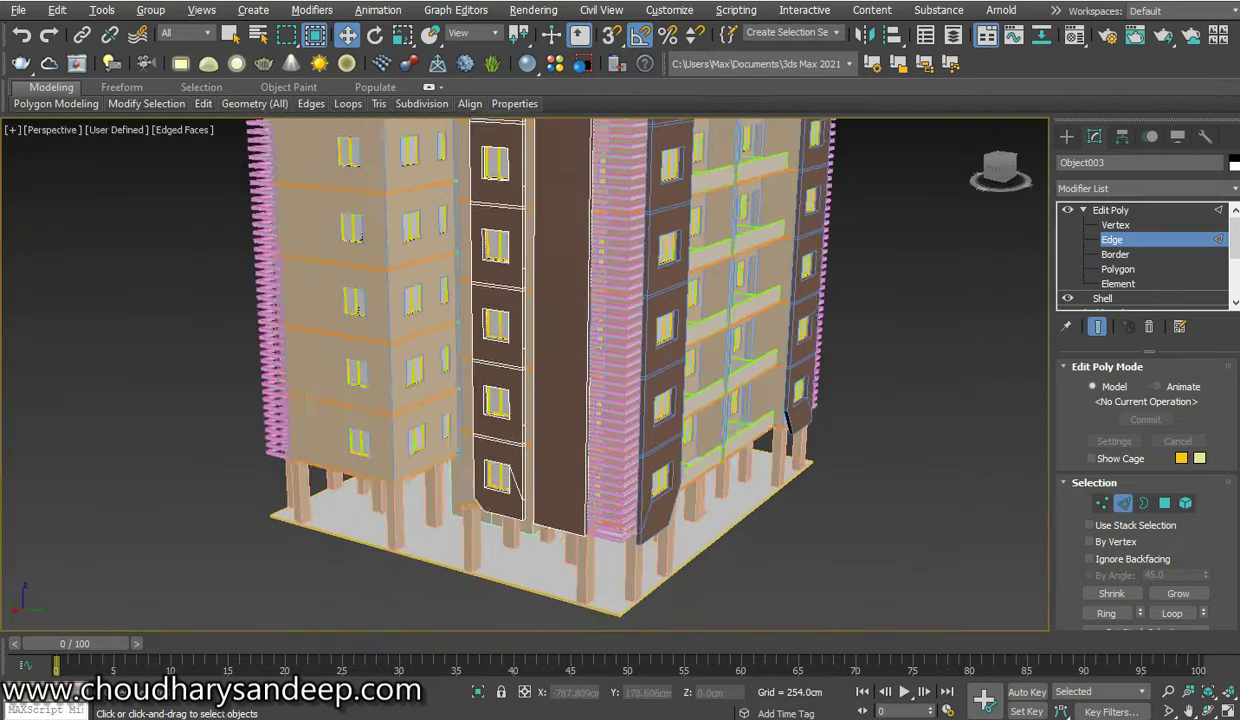
scroll(525, 375, "up", 5)
left_click(570, 468)
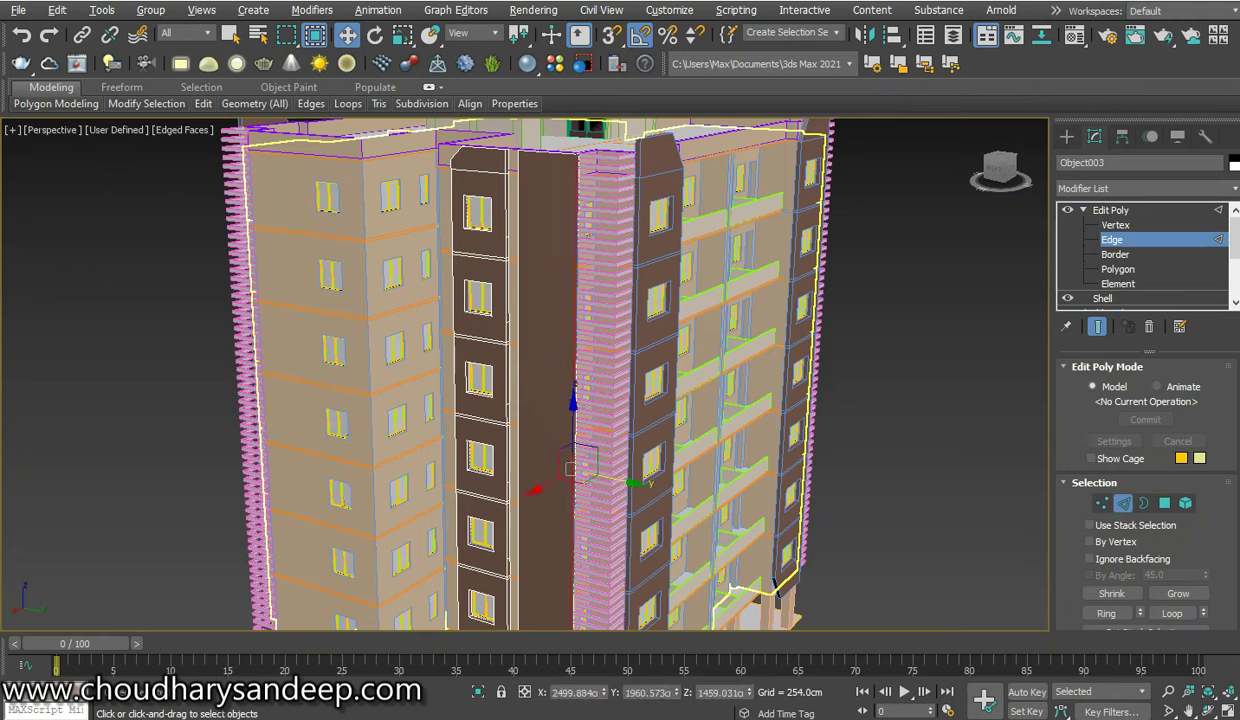
key("alt+l")
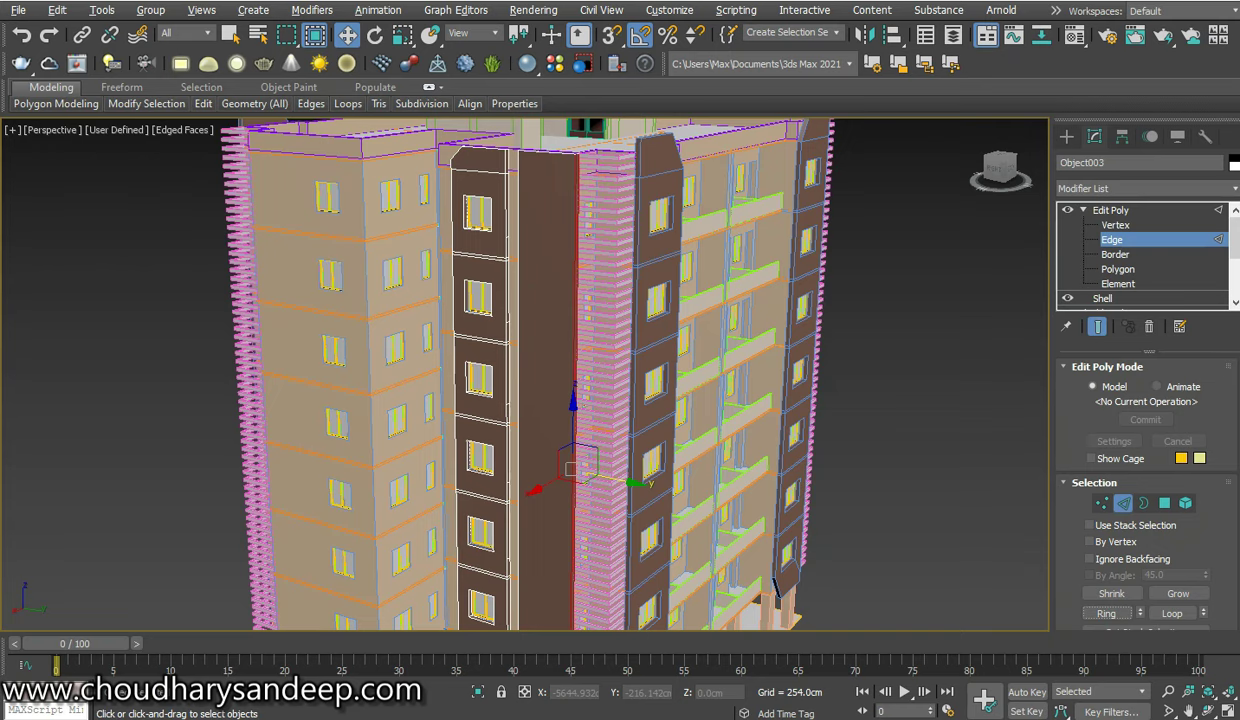
middle_click_drag(551, 516, 565, 555)
scroll(565, 555, "up", 3)
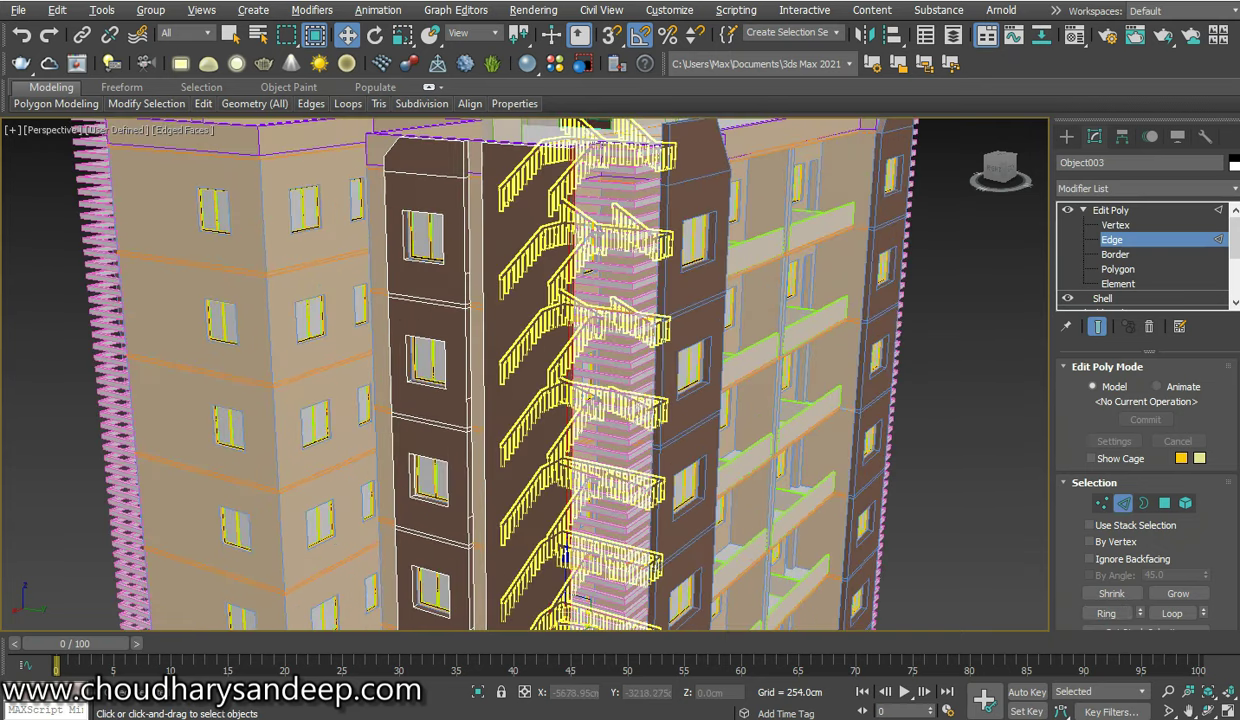
scroll(565, 555, "down", 5)
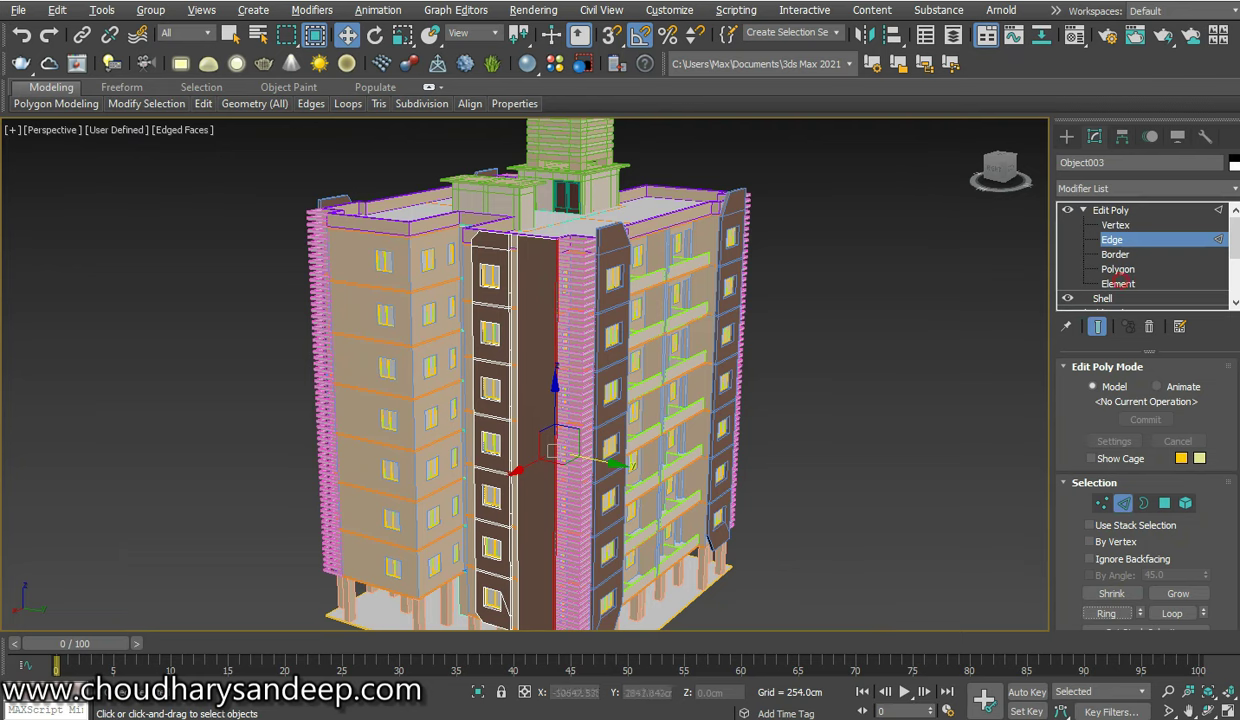
At Element level, select the central stair column as one whole element
left_click(1118, 284)
left_click(540, 560)
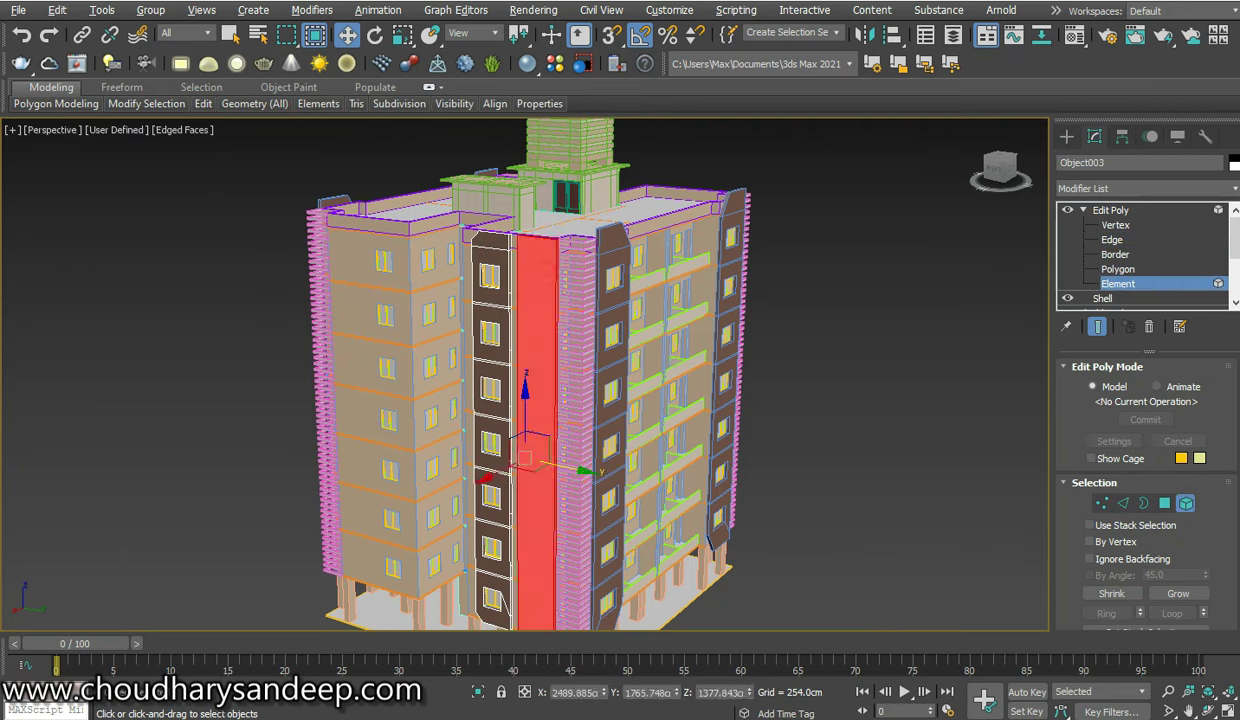
scroll(1090, 490, "down", 3)
scroll(1090, 490, "down", 3)
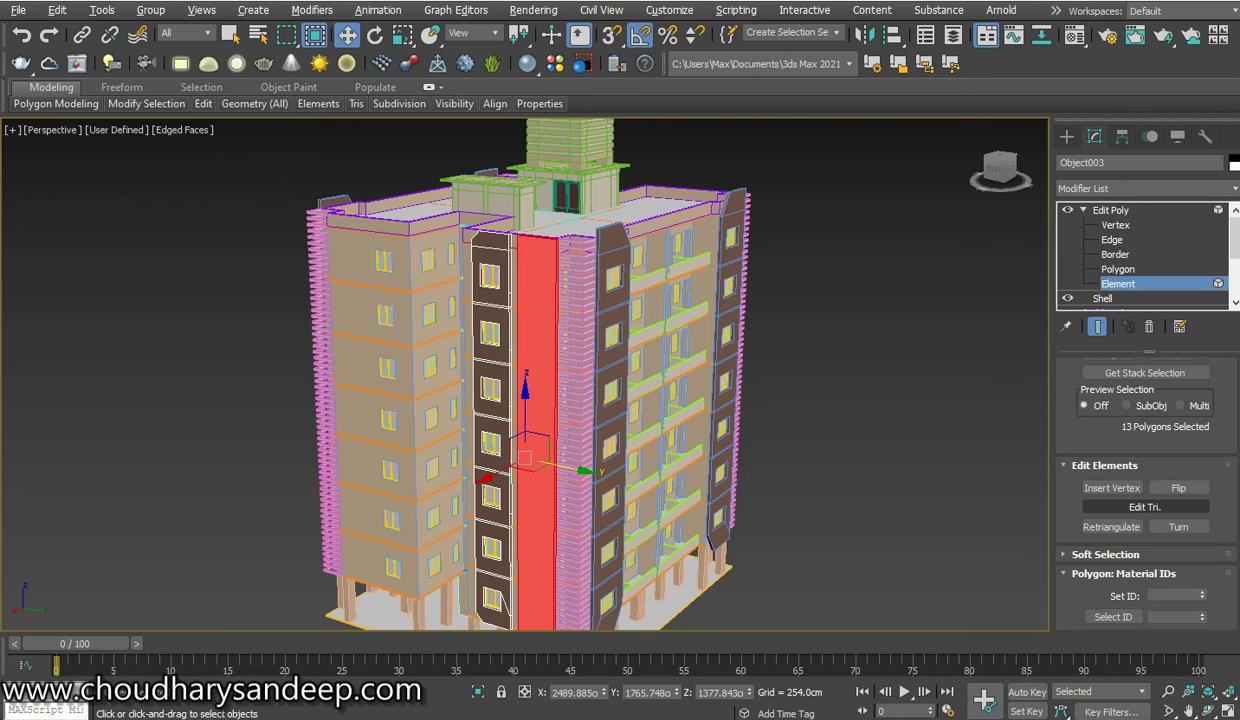
scroll(1140, 490, "down", 2)
scroll(1140, 490, "down", 2)
scroll(1140, 490, "down", 2)
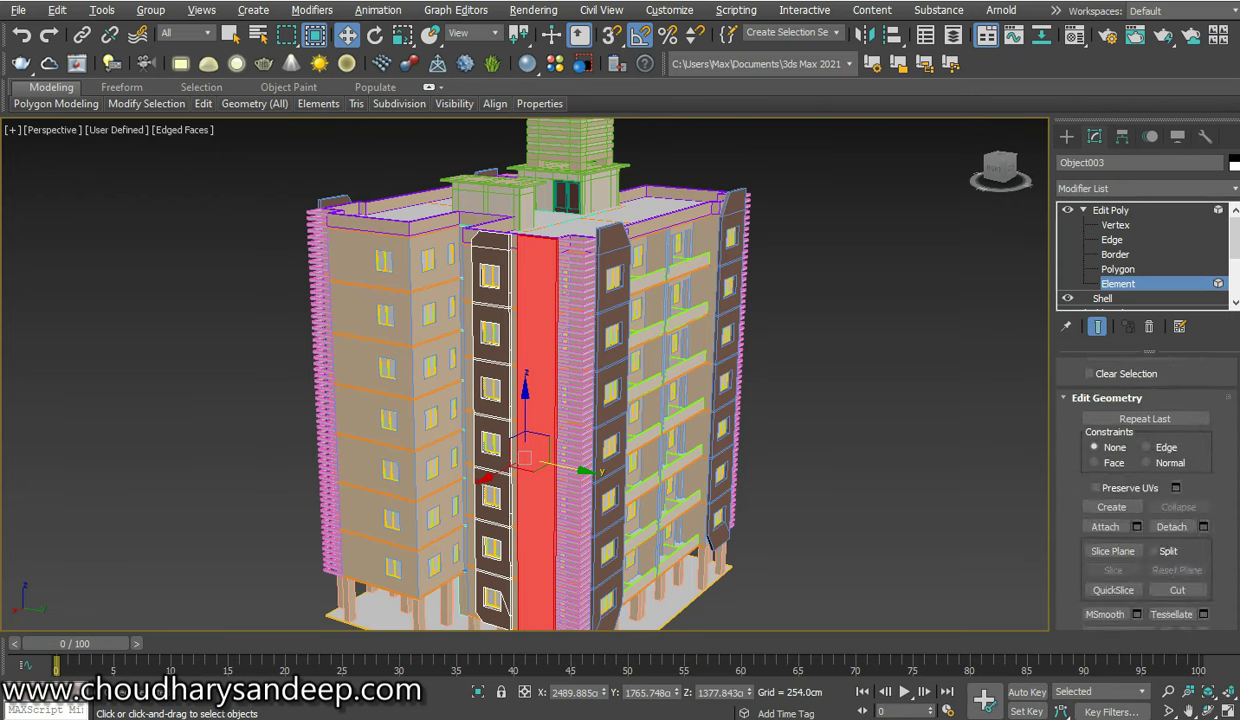
Detach the selected column element as a new object named Object004
left_click(1171, 527)
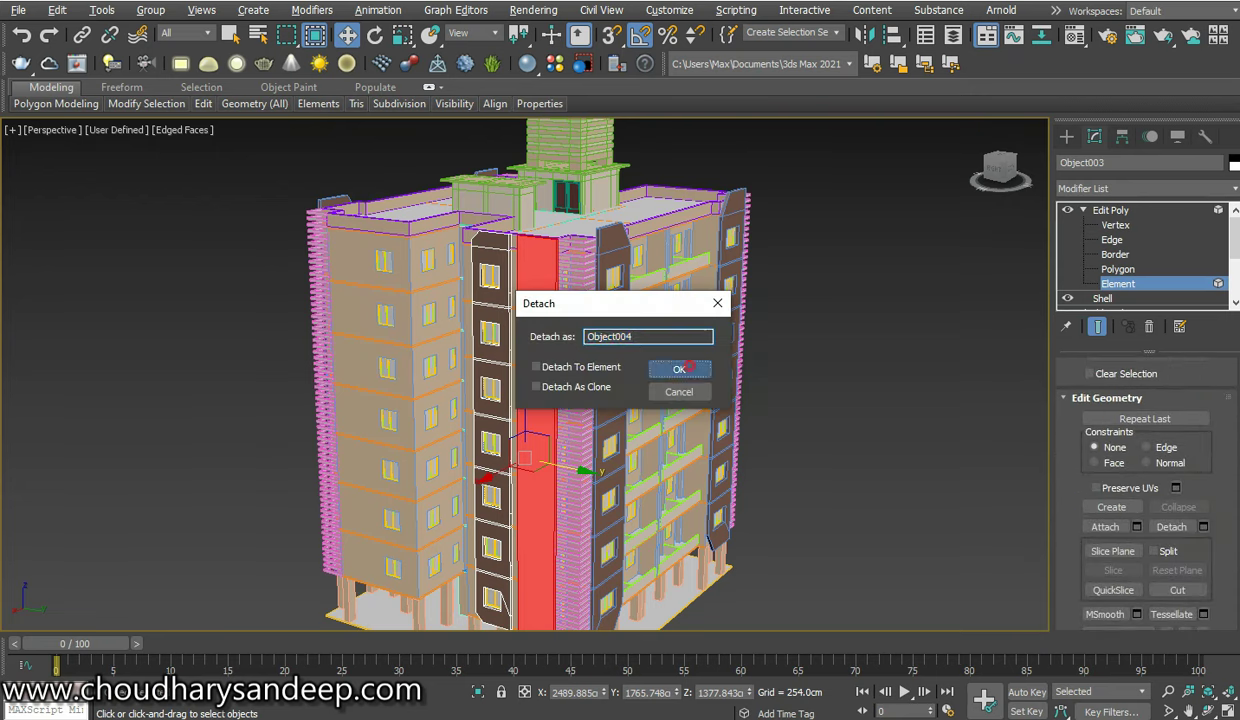
left_click(679, 369)
left_click(1110, 210)
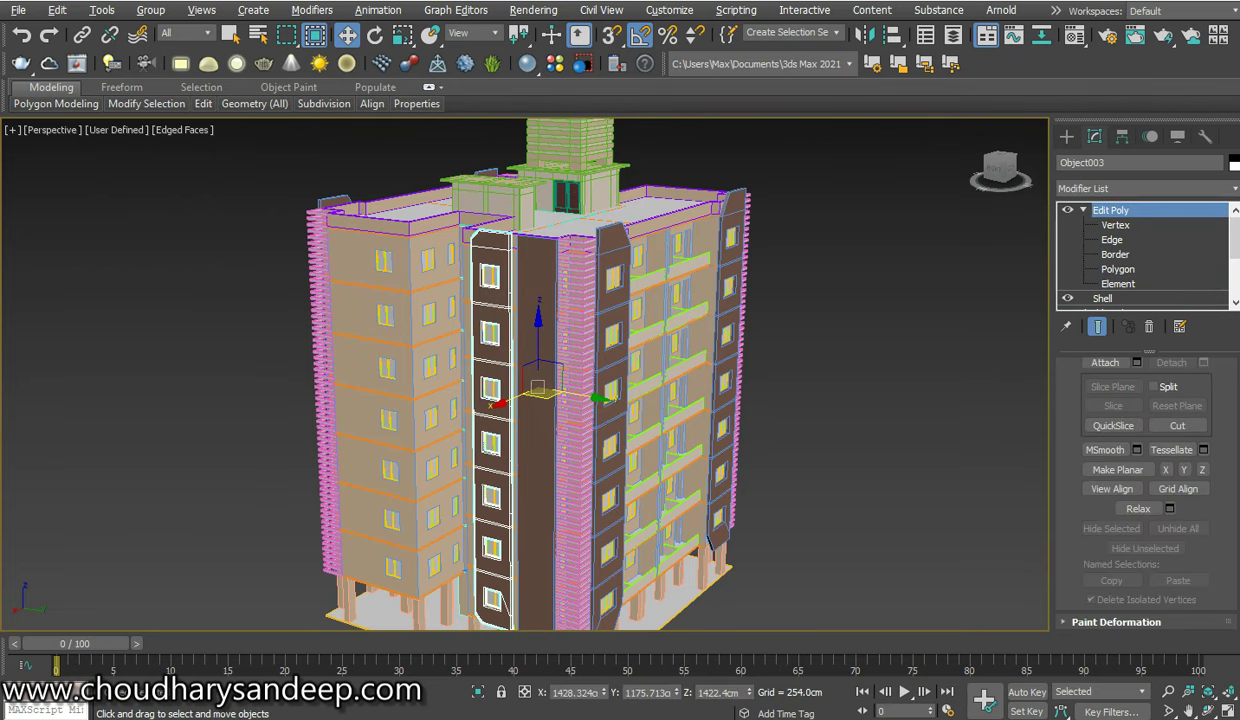
Select the detached Object004 and enter its Edge sub-object level
left_click(537, 450)
left_click(1066, 210)
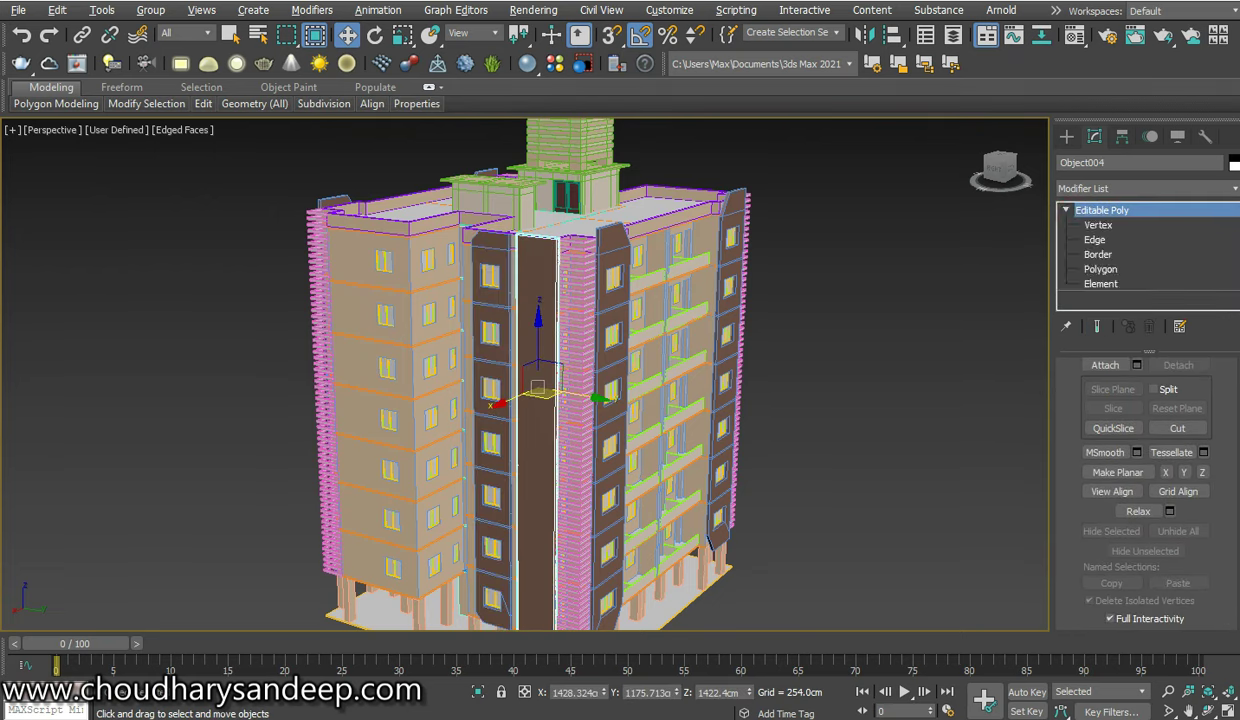
left_click(1095, 240)
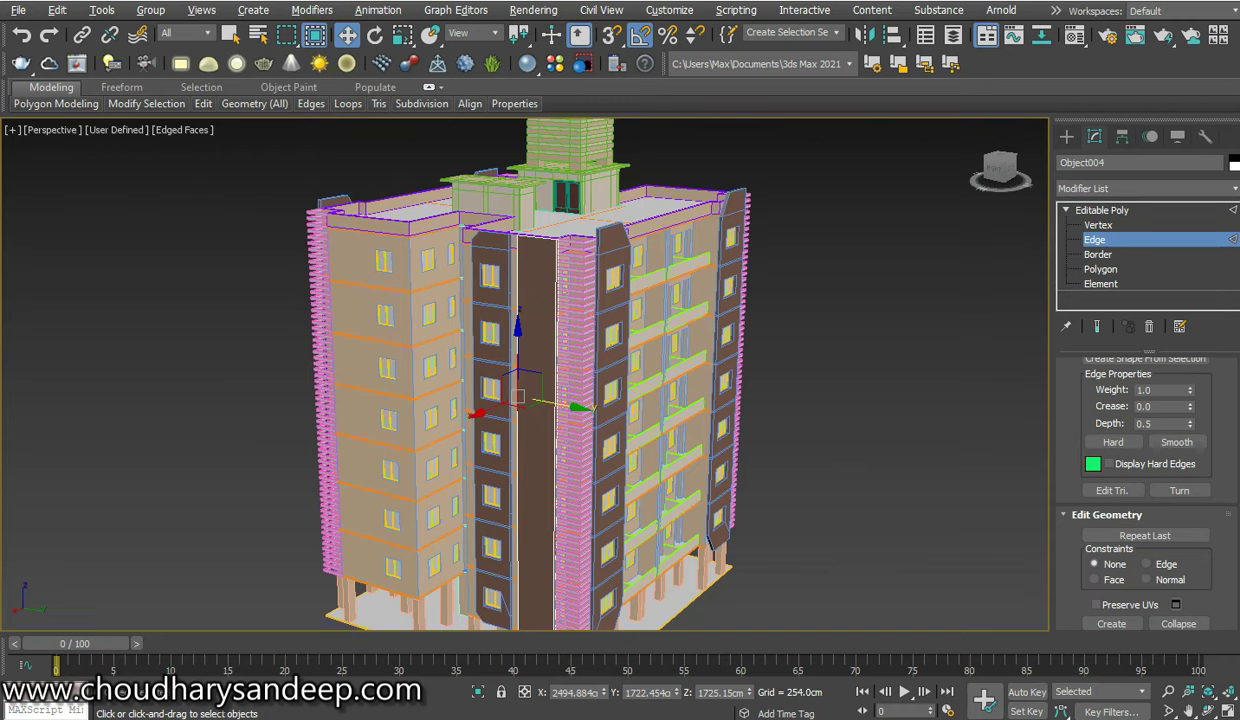
Put Object004 at Vertex level, turn on wireframe with F3, and isolate it with Alt+Q
scroll(552, 340, "up", 5)
scroll(540, 400, "down", 5)
key("1")
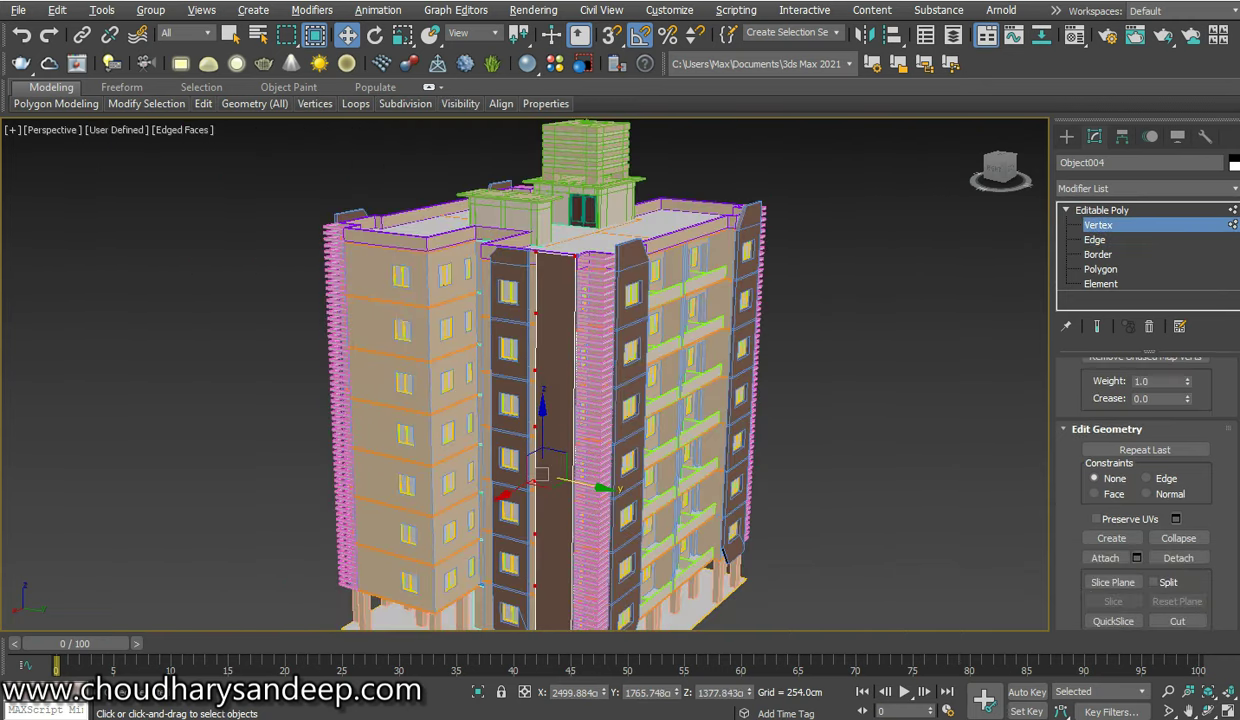
middle_click_drag(540, 400, 545, 380, "alt")
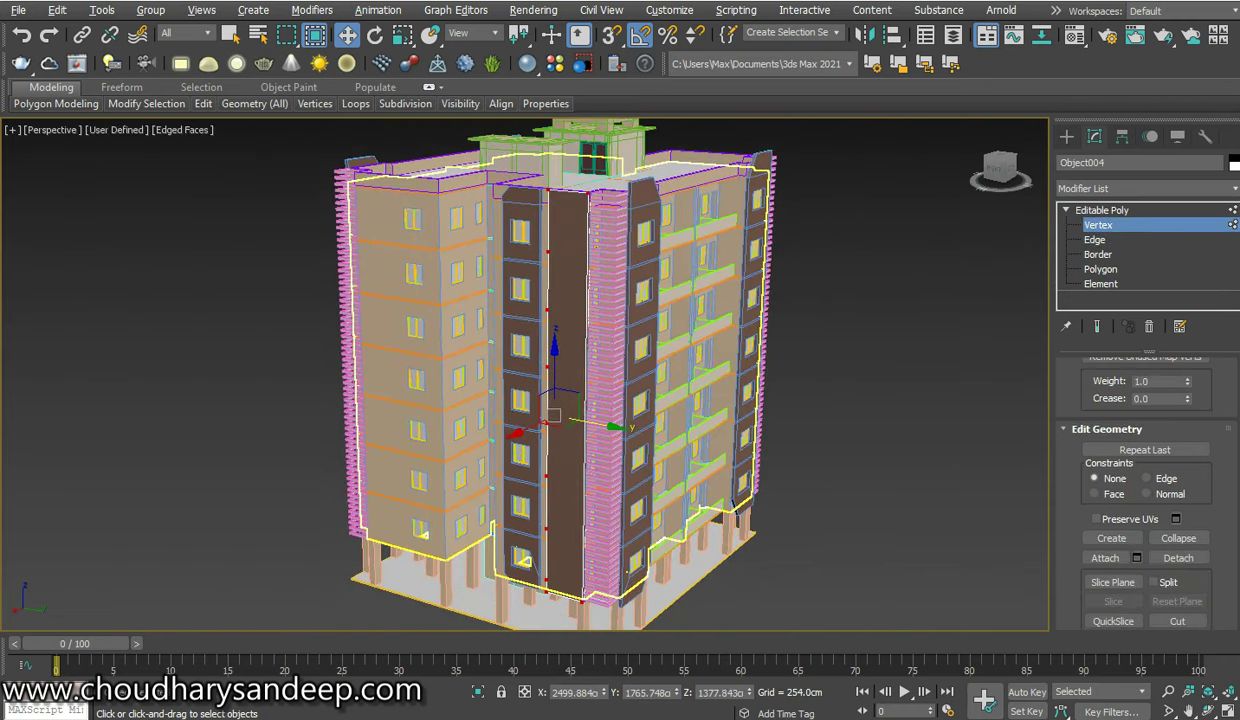
key("F3")
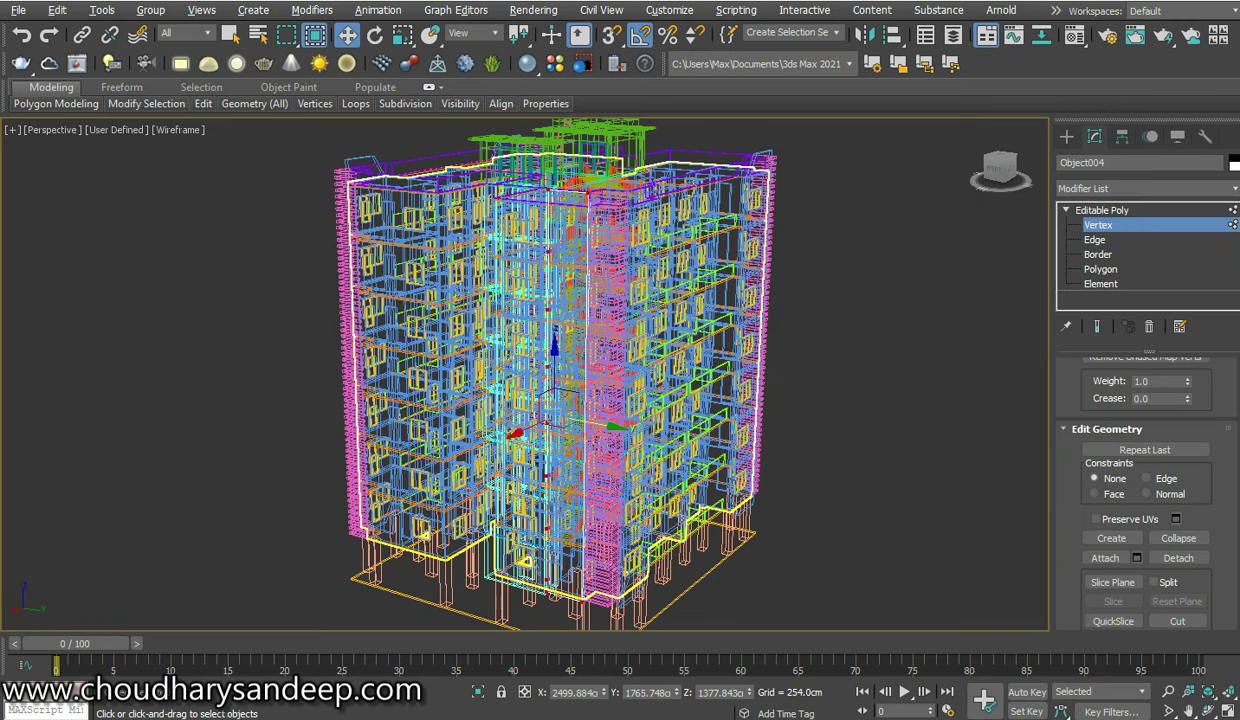
key("alt+q")
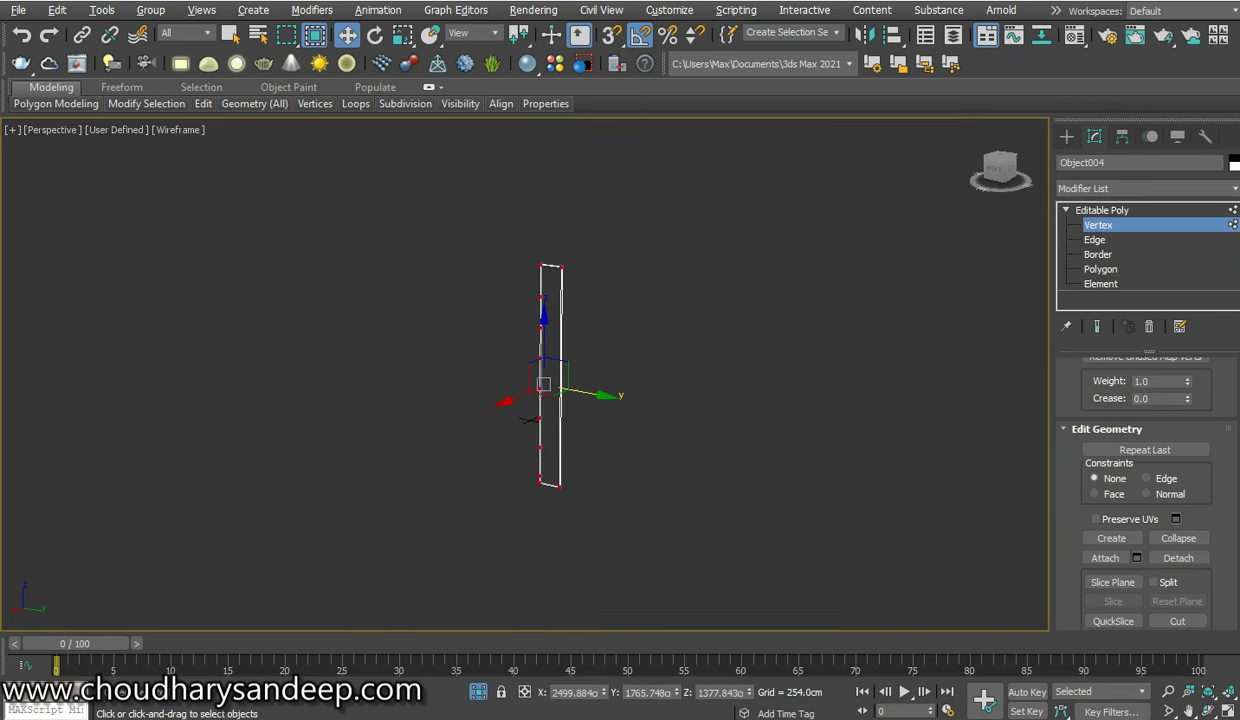
scroll(558, 376, "up", 2)
Try a vertex selection on the column, undo it, and switch to Edge level with 2
left_click_drag(441, 236, 631, 533)
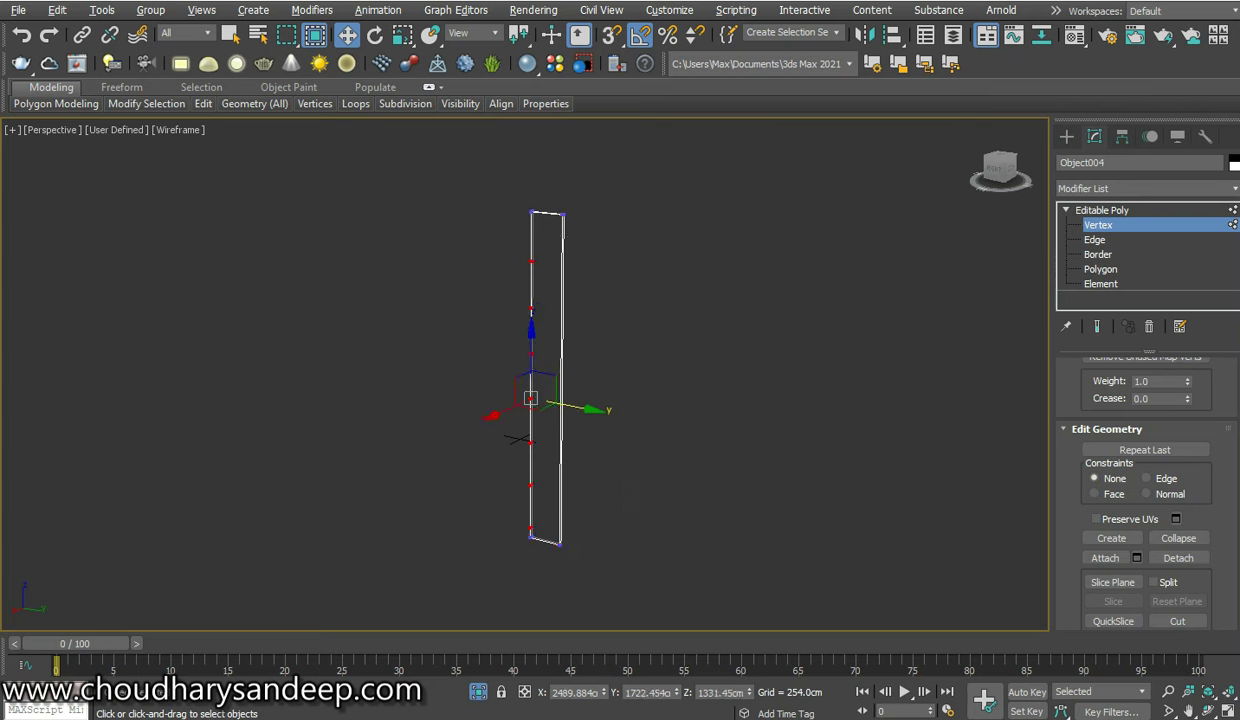
key("ctrl+d")
scroll(530, 362, "up", 5)
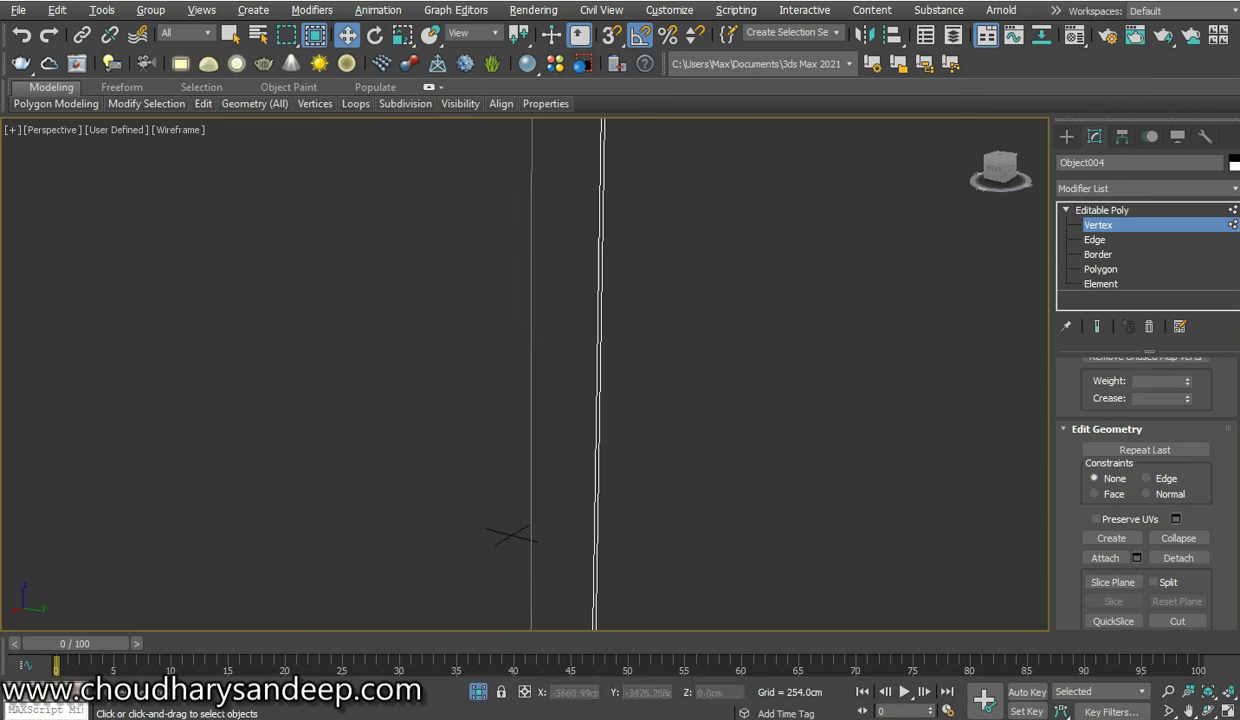
scroll(510, 535, "down", 5)
mouse_move(510, 535)
middle_mouse_down("alt")
mouse_move(470, 580)
mouse_move(127, 524)
mouse_move(130, 512)
mouse_move(125, 526)
middle_mouse_up("alt")
key("ctrl+z")
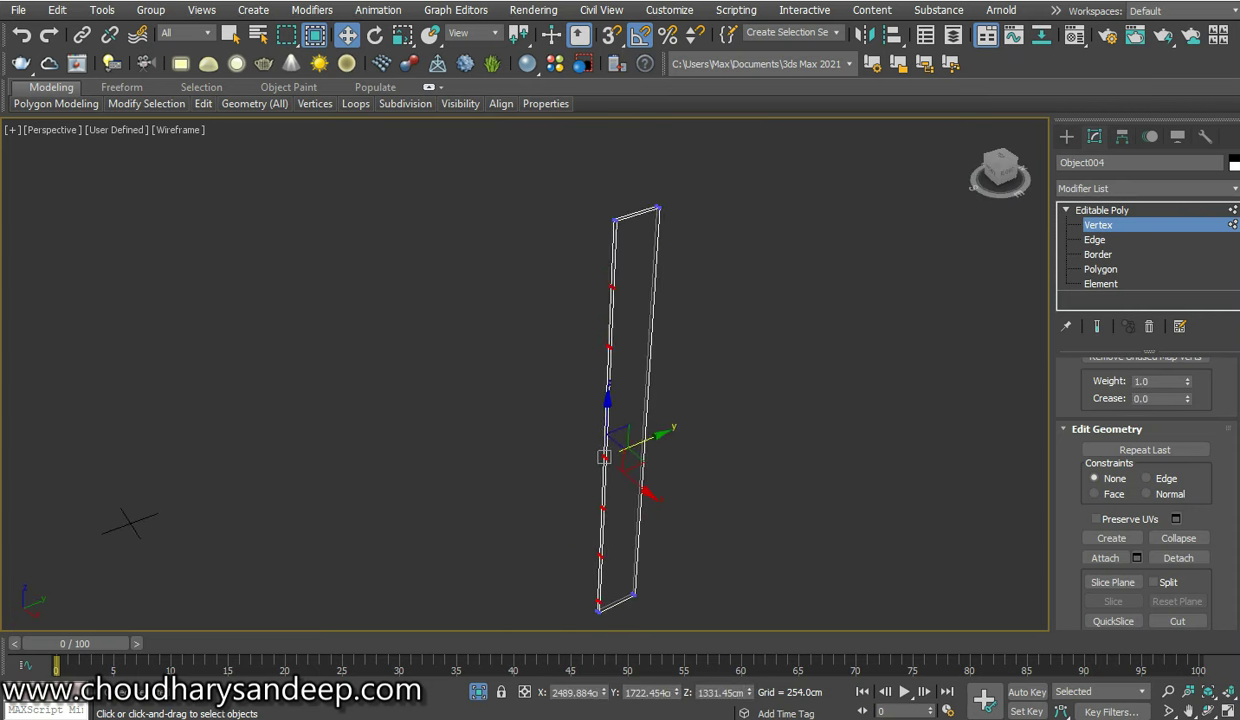
scroll(125, 526, "up", 5)
middle_click_drag(830, 370, 630, 370)
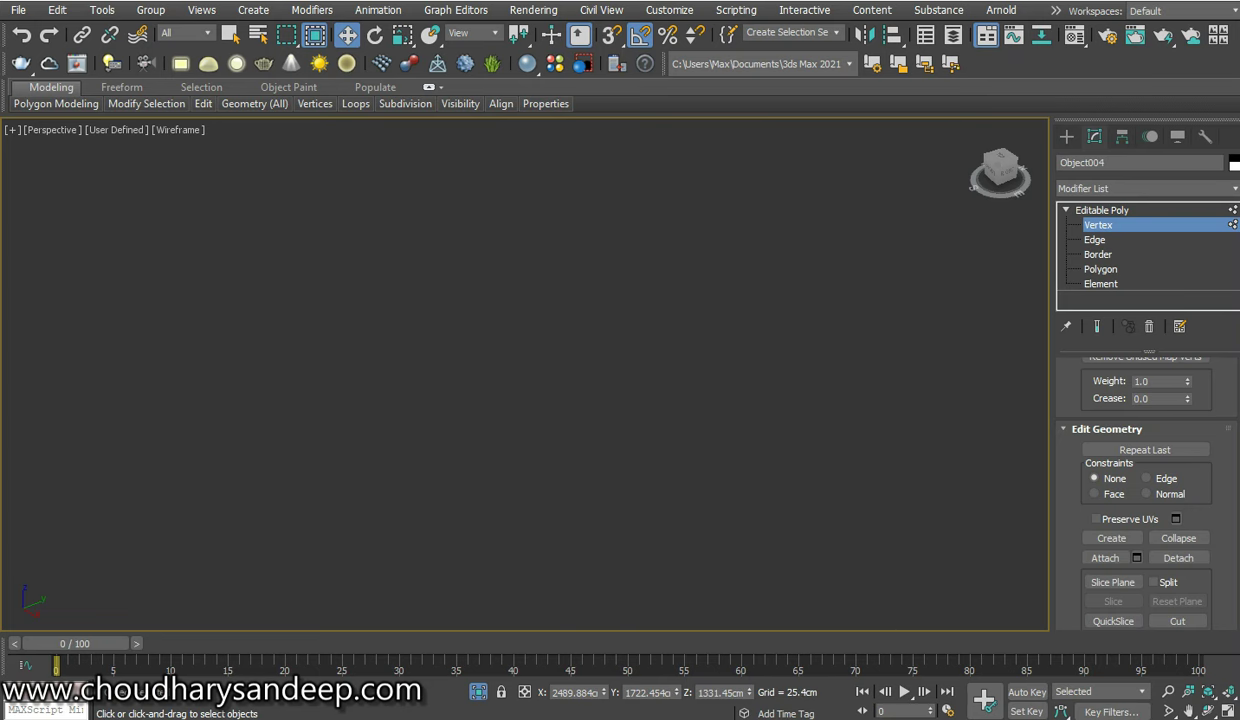
scroll(610, 420, "down", 3)
scroll(610, 420, "down", 3)
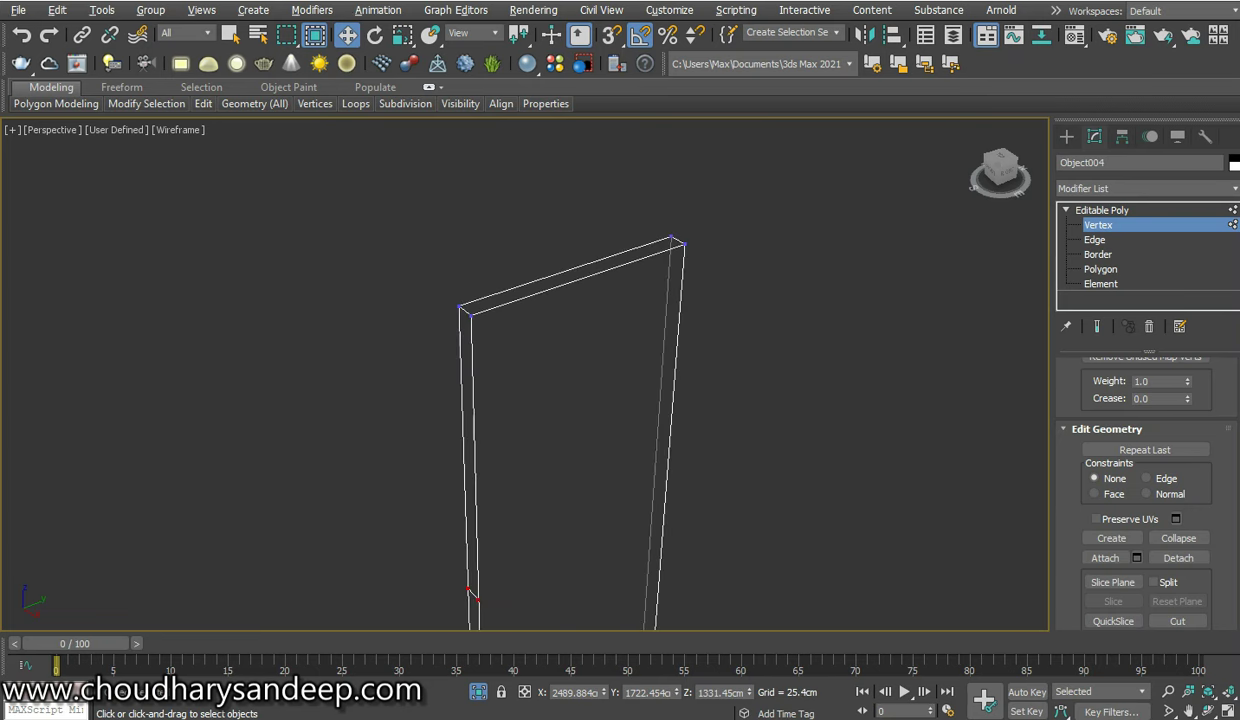
key("2")
scroll(525, 375, "down", 3)
Select edges along the strip's long left side and its short base edges
scroll(525, 375, "up", 2)
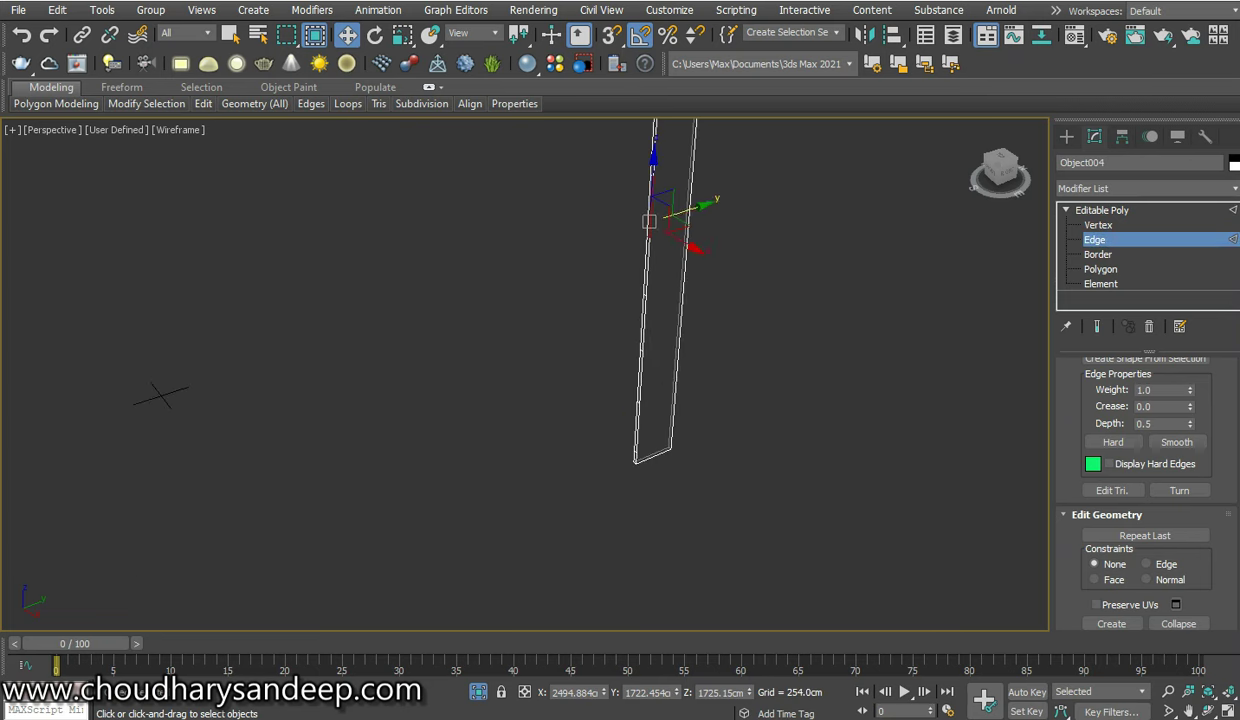
middle_click_drag(640, 380, 645, 465)
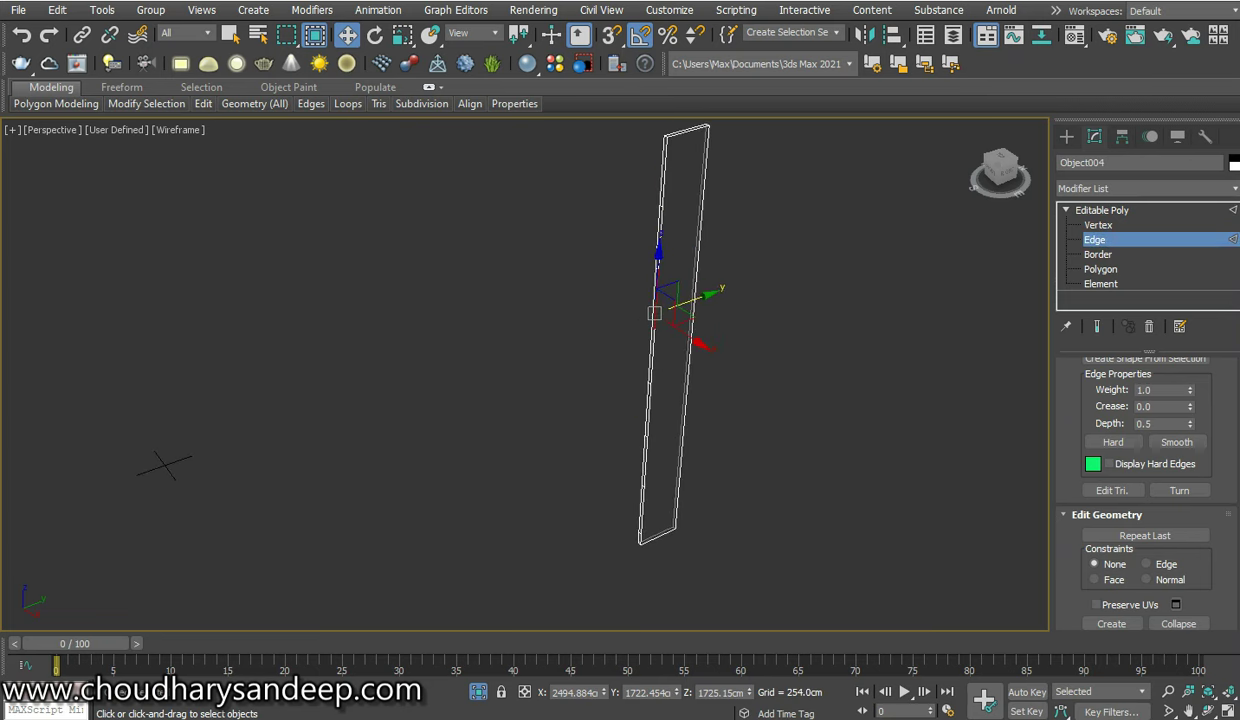
scroll(690, 150, "up", 5)
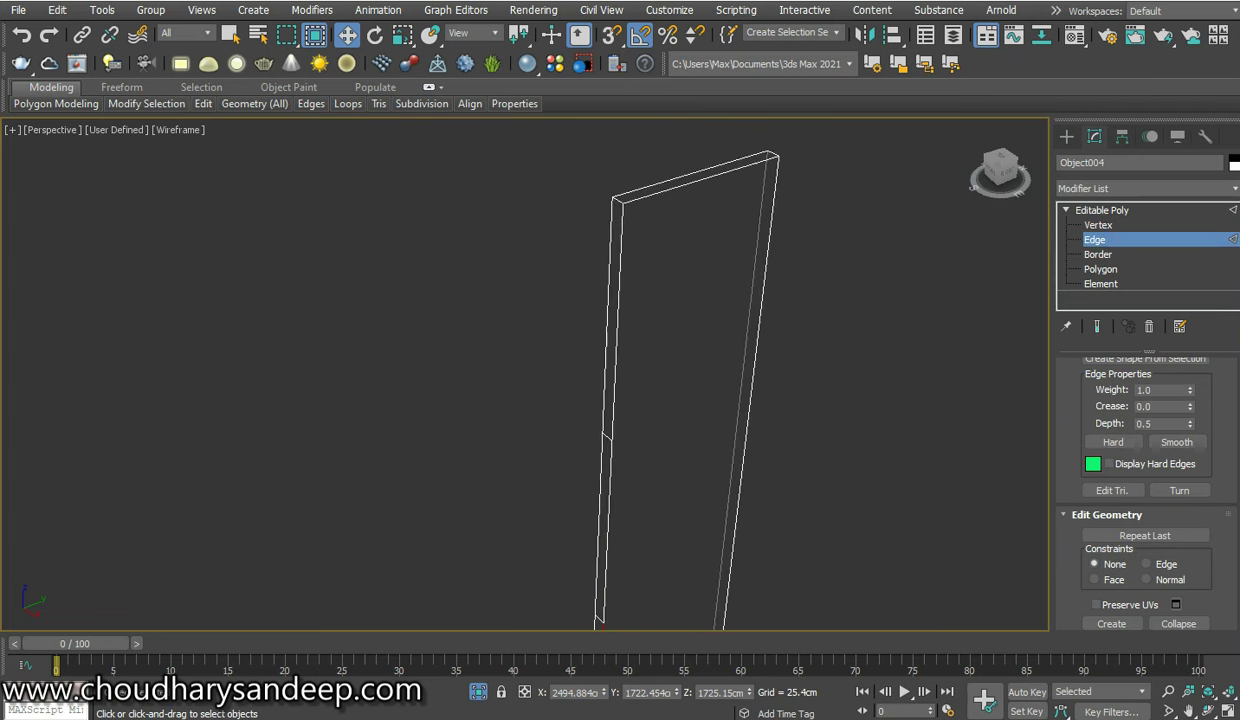
left_click(606, 437)
scroll(620, 380, "up", 2)
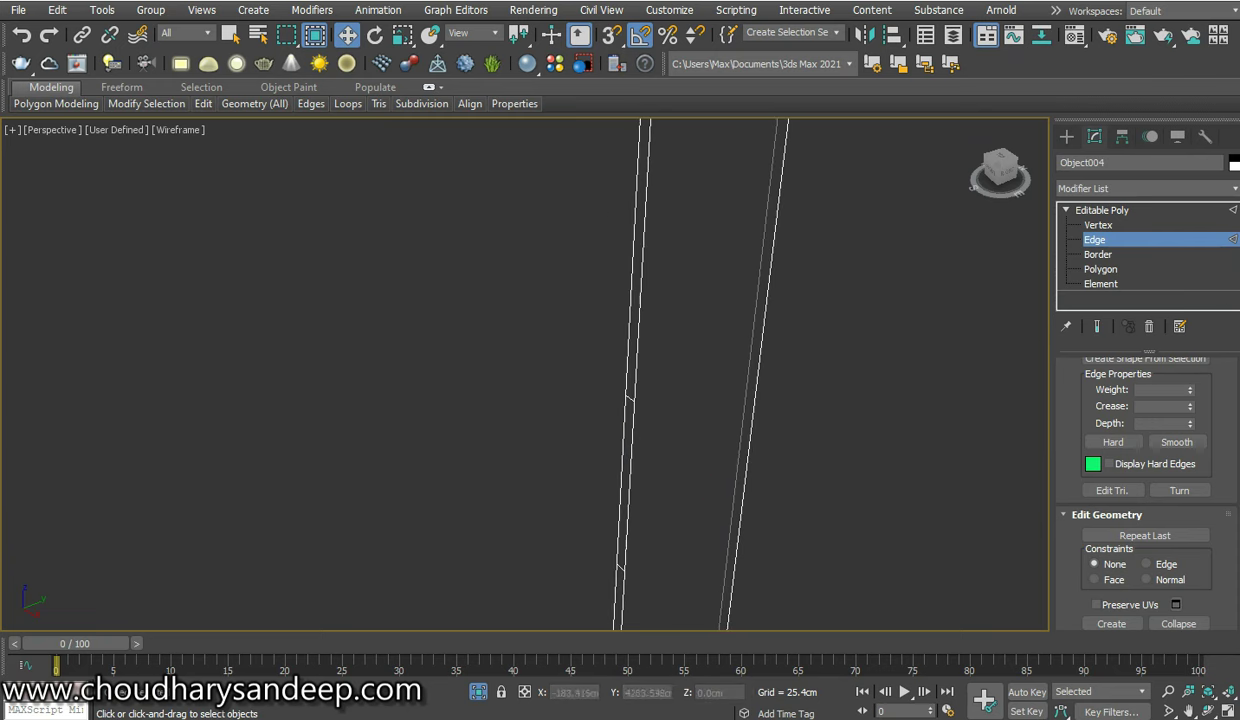
left_click(633, 300)
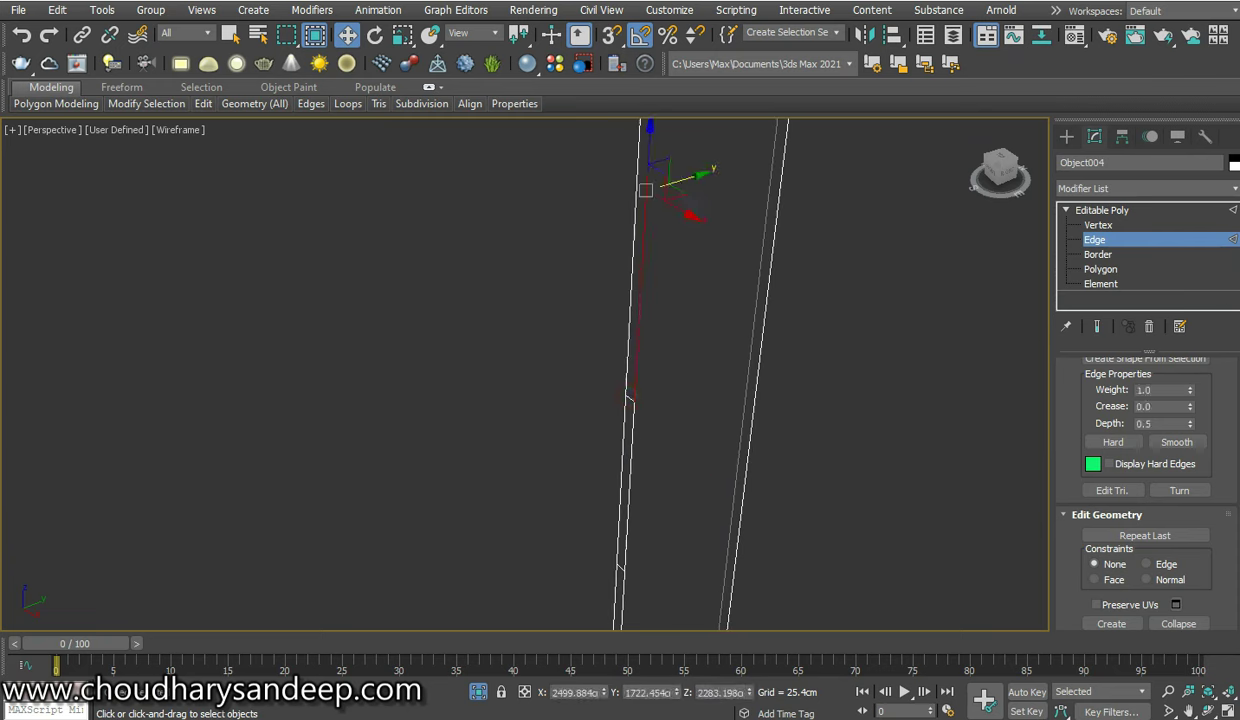
left_click(628, 398)
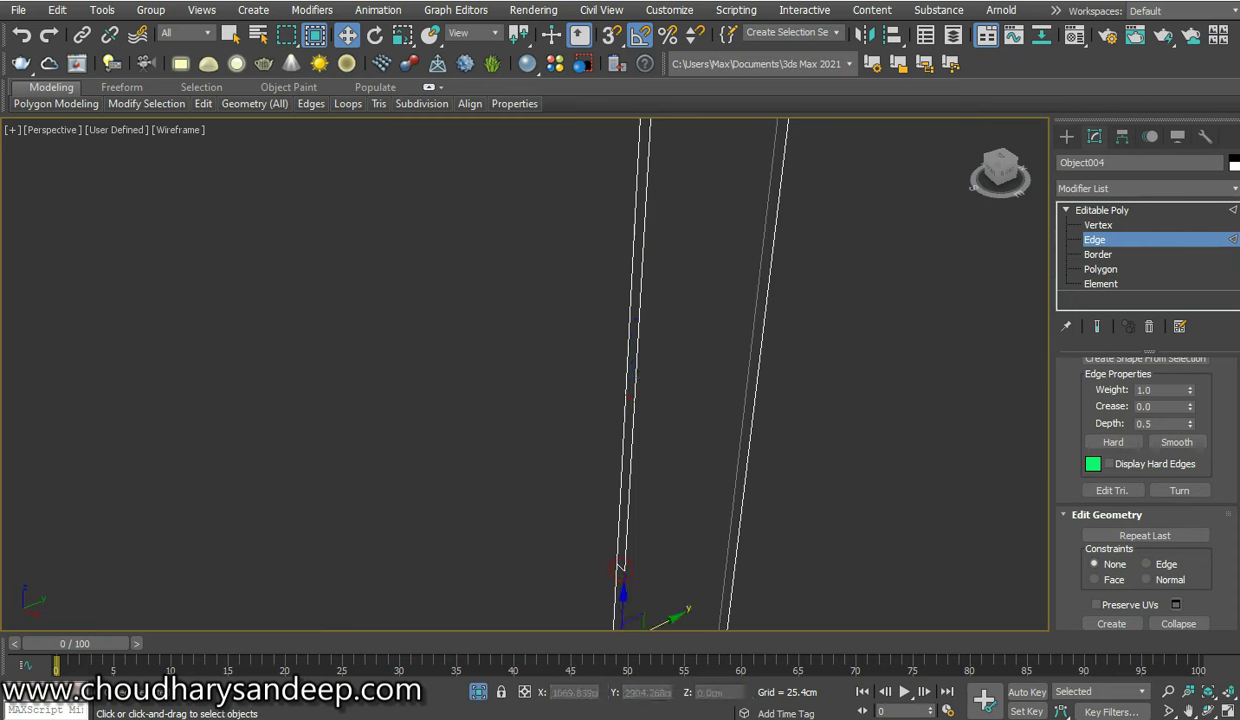
left_click_drag(628, 398, 619, 567)
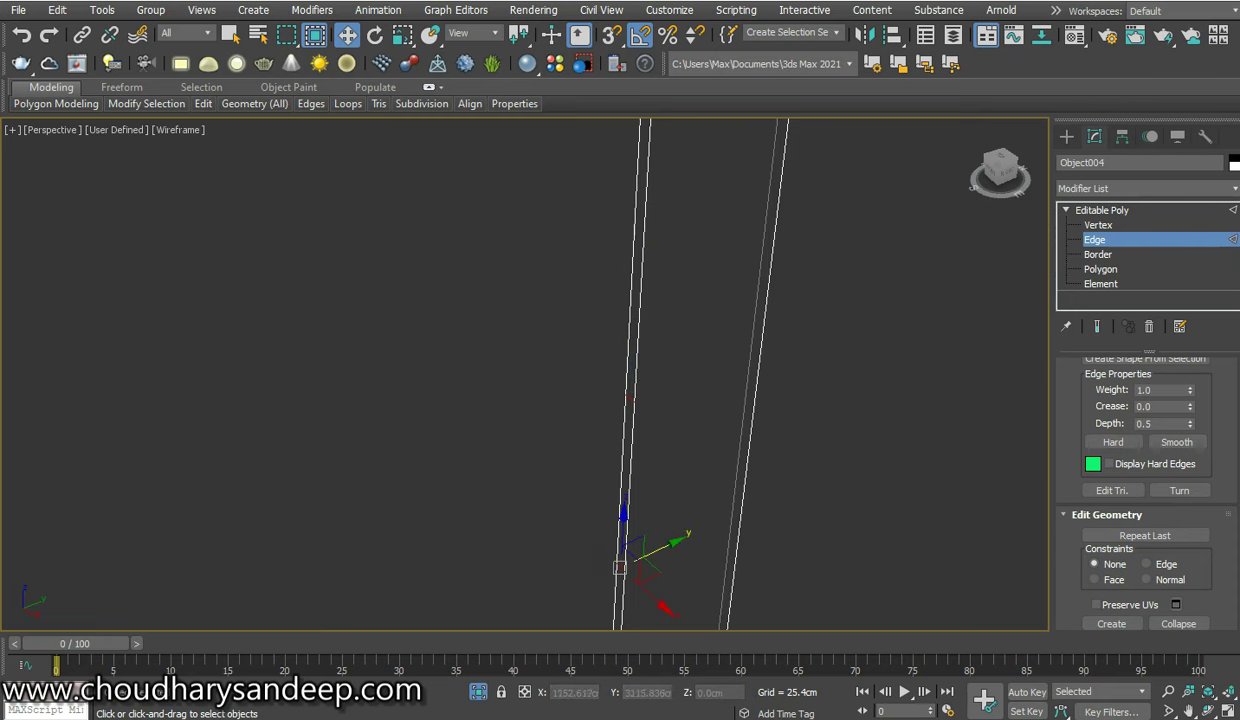
middle_click_drag(619, 567, 635, 622, "alt")
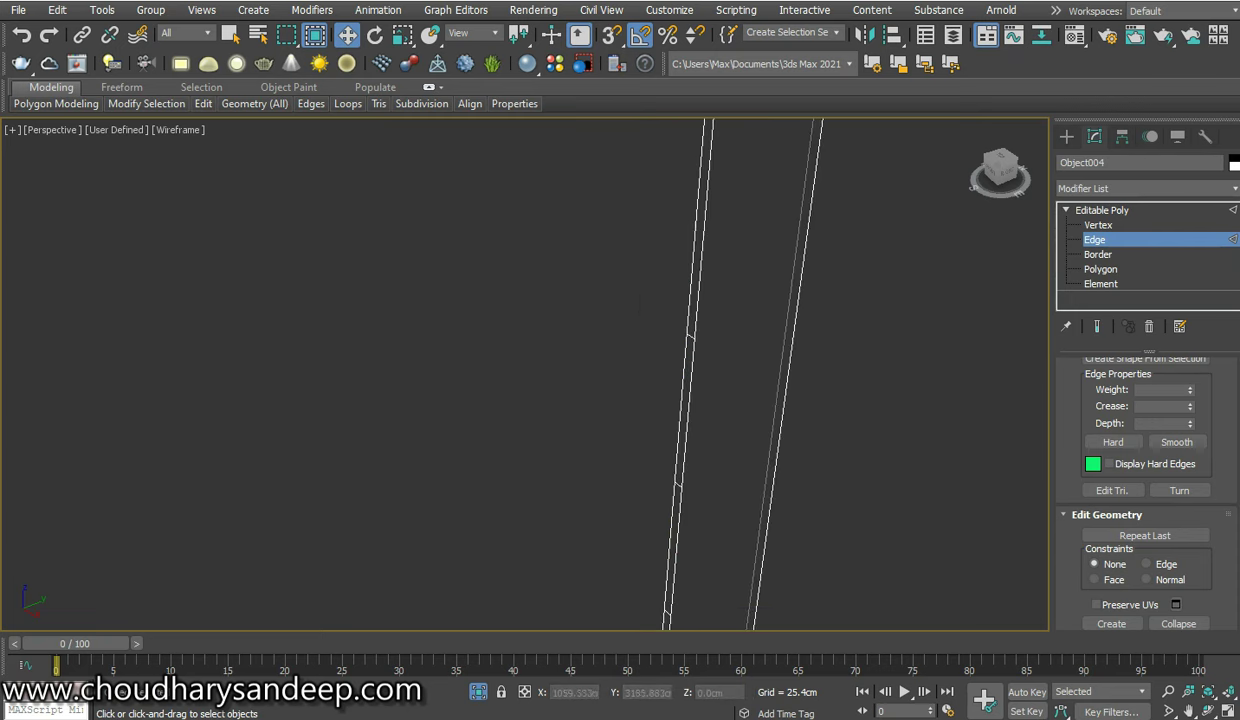
left_click(662, 306)
middle_click_drag(662, 306, 700, 440, "alt")
left_click(675, 400)
left_click(683, 401)
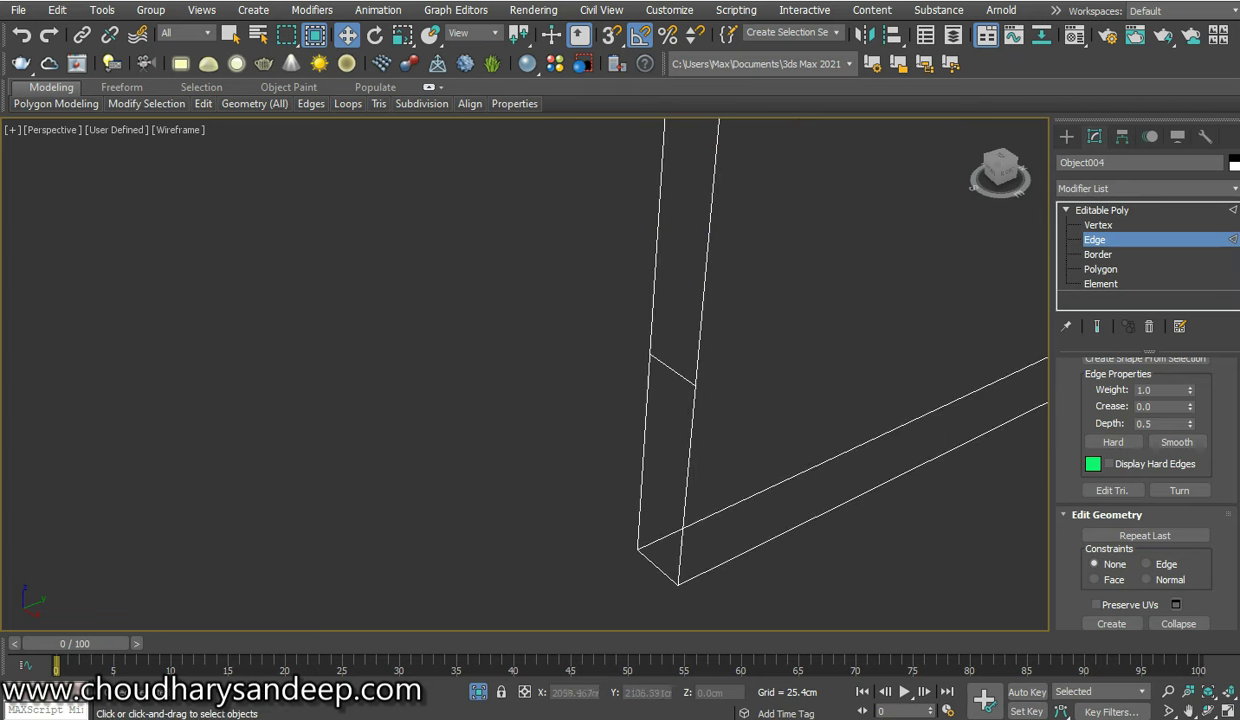
left_click(672, 369)
View the strip edge-on, toggle shading with F3, frame it with Z, and pick its long side edges
scroll(415, 415, "down", 5)
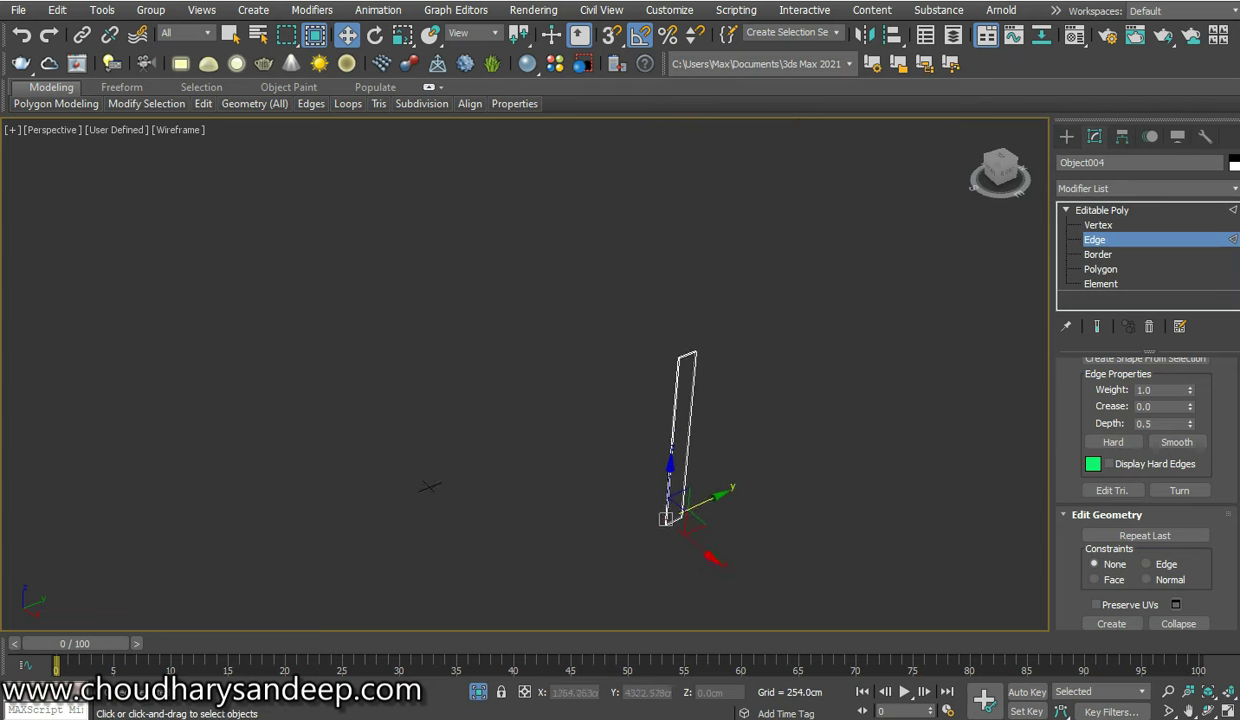
scroll(415, 470, "up", 10)
scroll(500, 400, "down", 5)
scroll(330, 600, "up", 1)
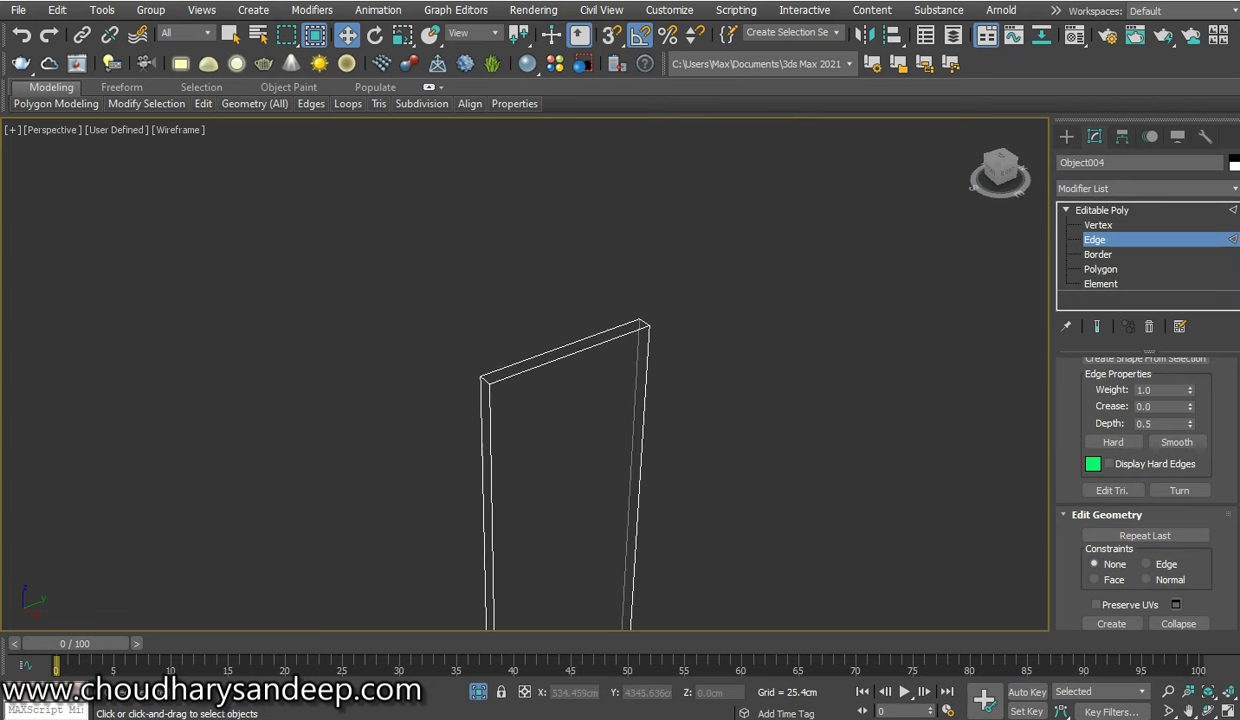
mouse_move(300, 480)
middle_mouse_down("alt")
mouse_move(335, 522)
mouse_move(272, 479)
middle_mouse_up("alt")
key("F3")
key("z")
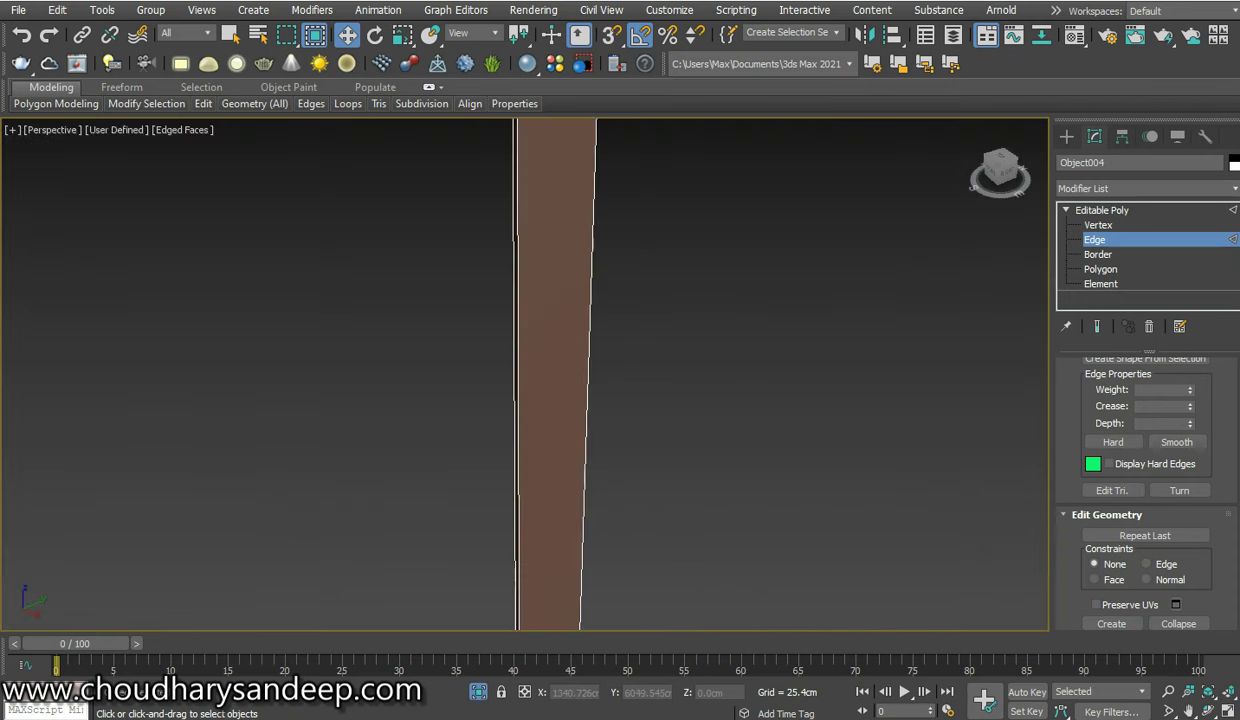
left_click(585, 421)
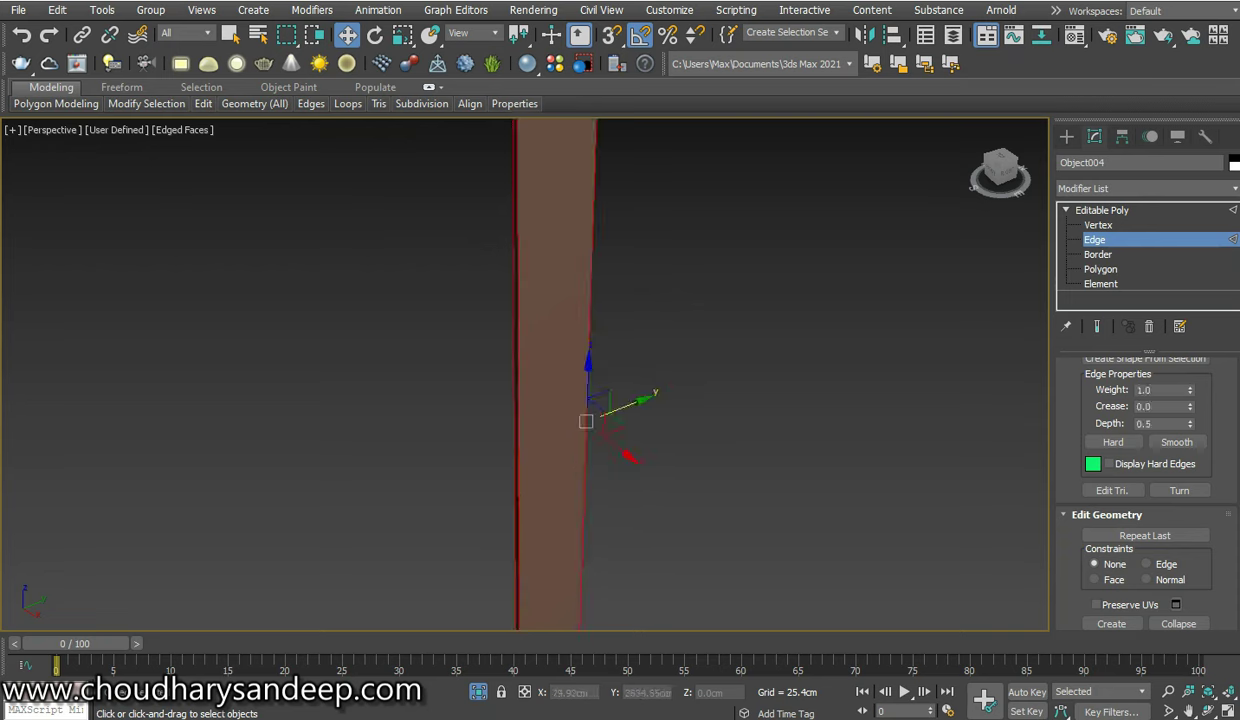
scroll(160, 488, "down", 5)
middle_click_drag(160, 488, 177, 498, "alt")
Exit isolation, then Connect the strip's two long edges with 100 segments
key("alt+q")
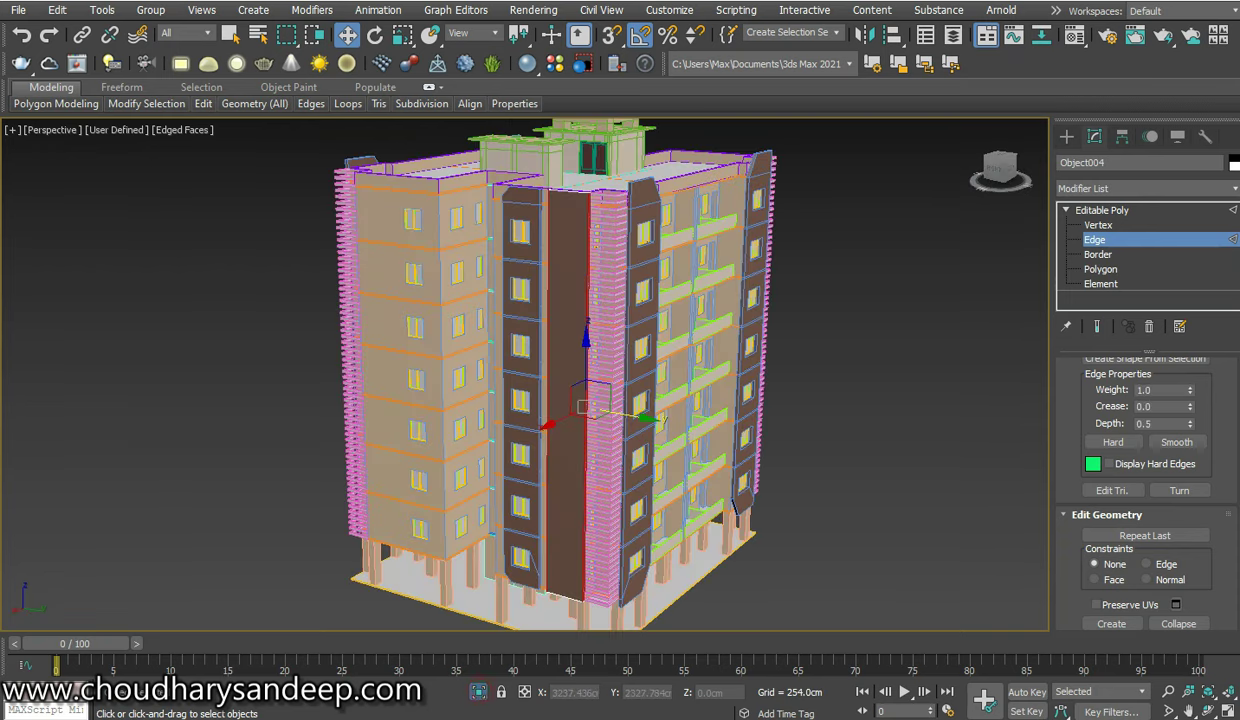
middle_click_drag(585, 405, 705, 322, "alt")
right_click(705, 322)
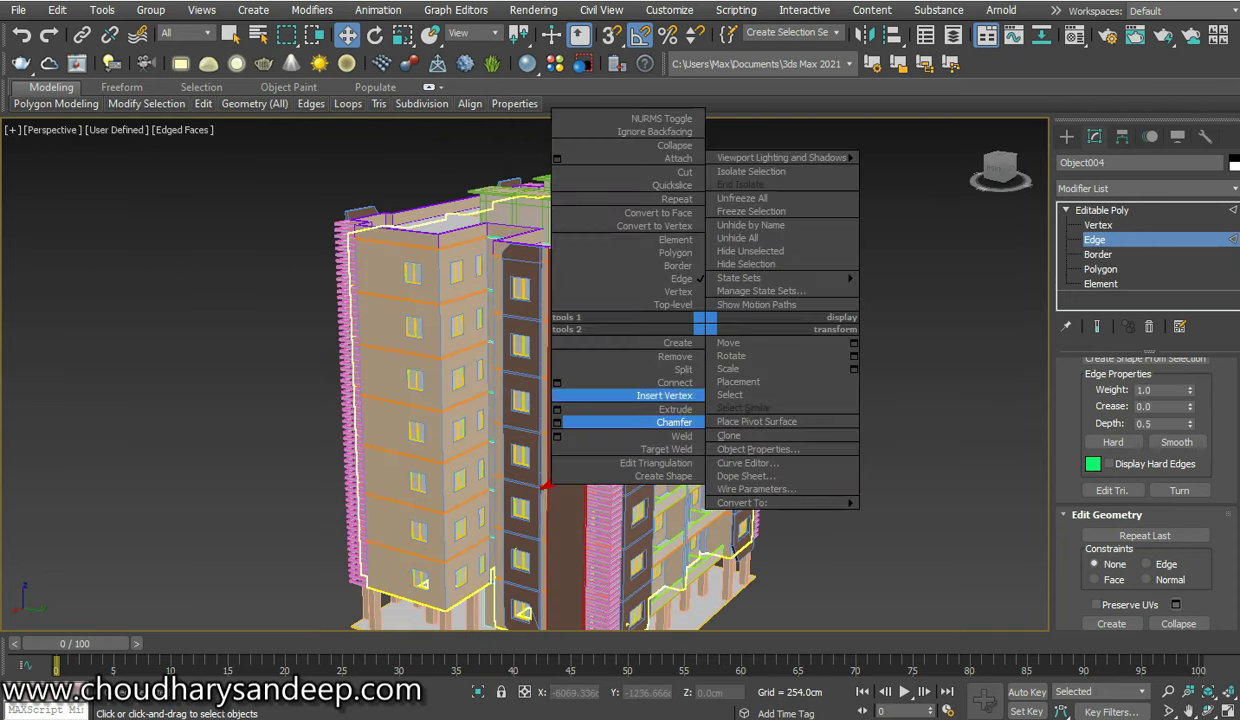
left_click(557, 382)
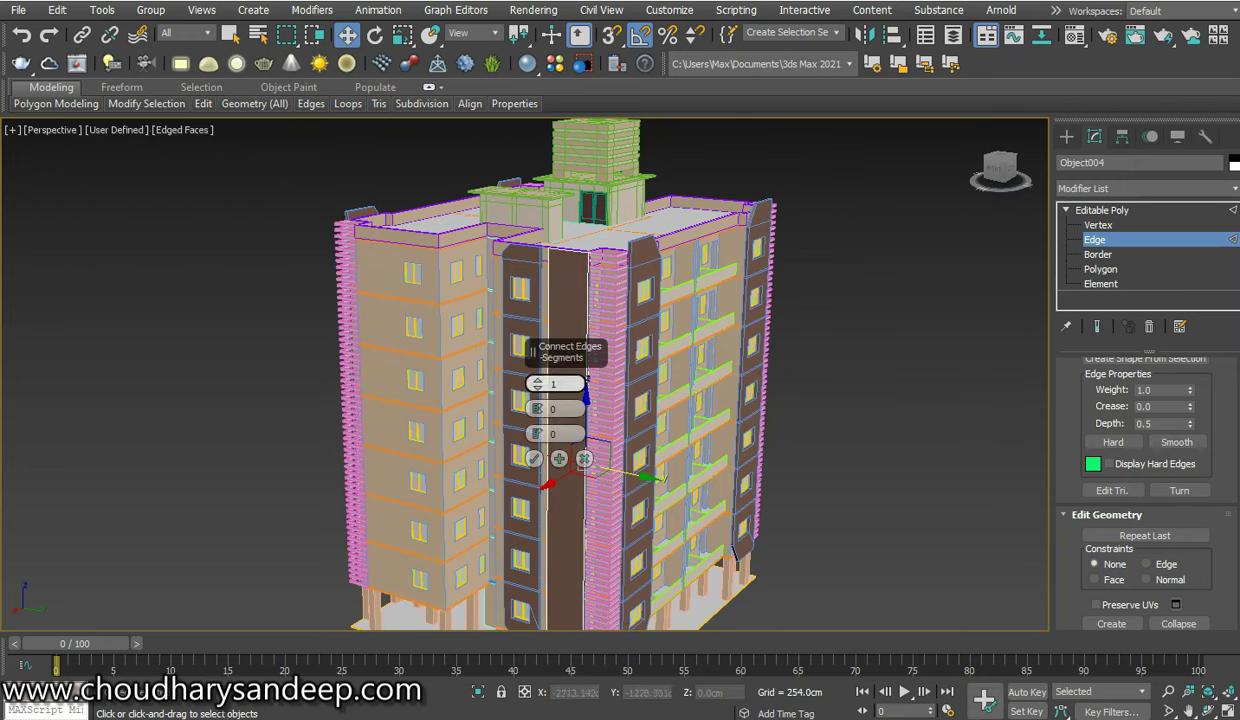
double_click(553, 384)
type("100")
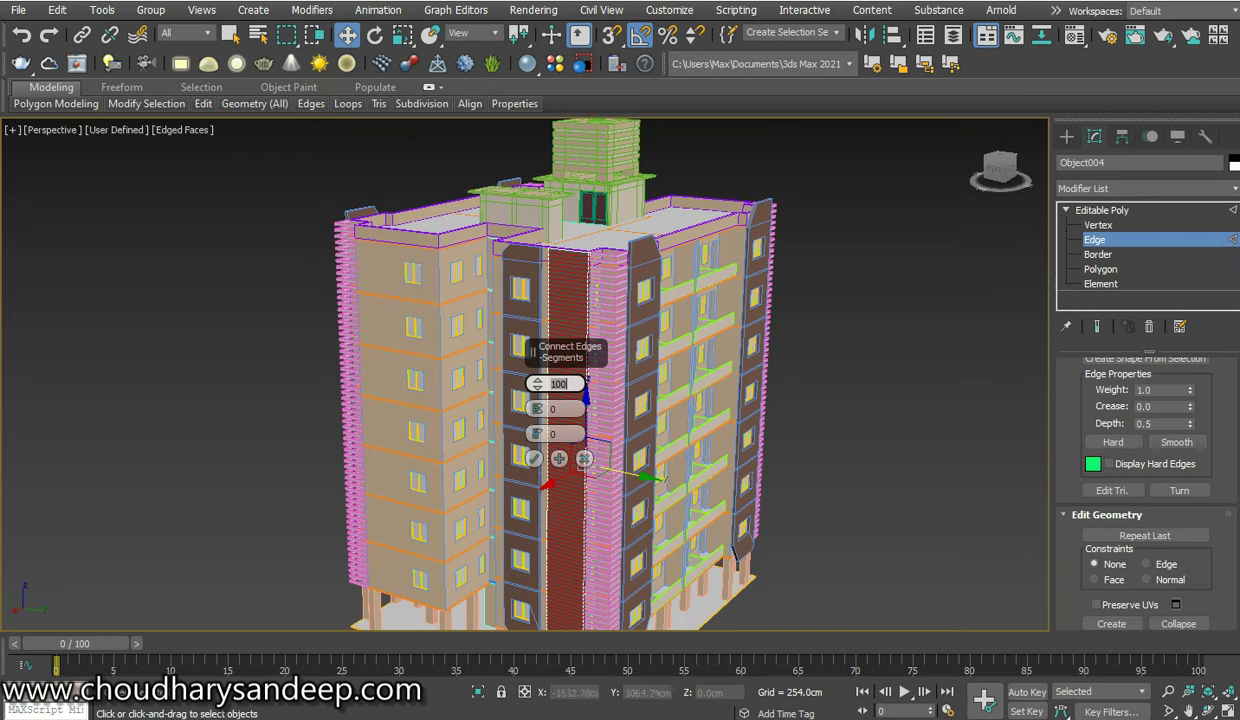
middle_click_drag(506, 283, 538, 504, "alt")
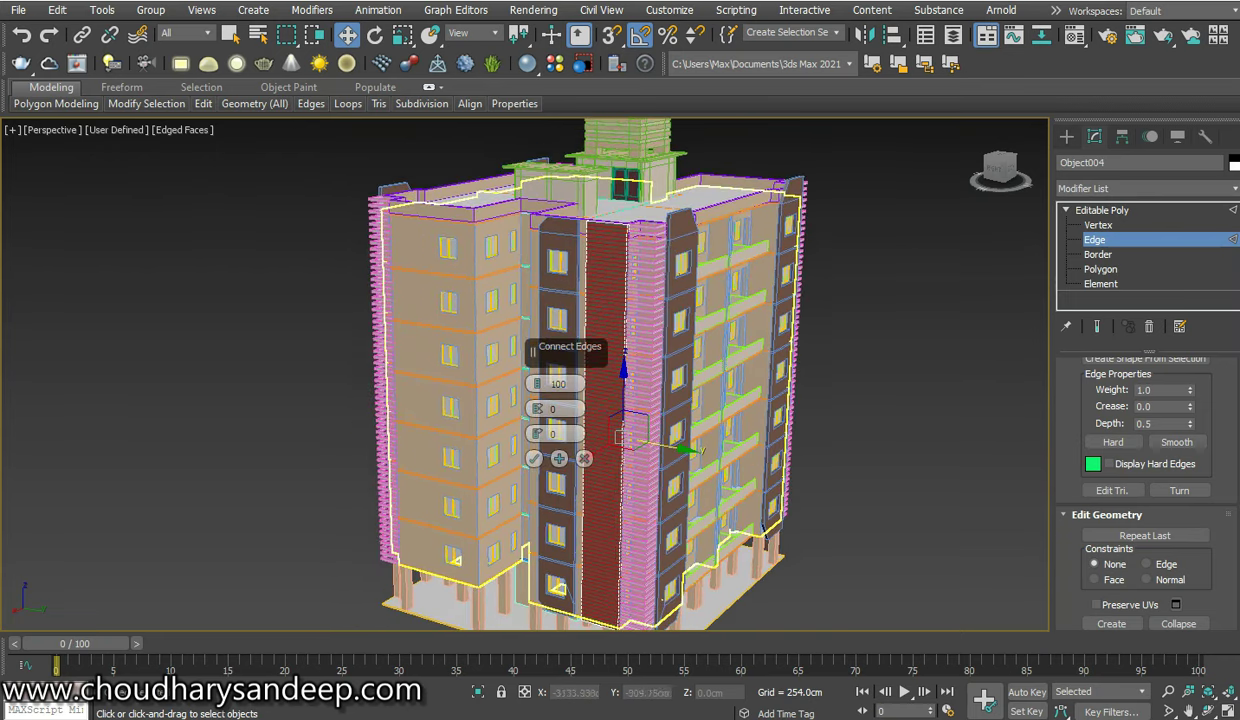
scroll(625, 390, "up", 5)
scroll(625, 390, "up", 3)
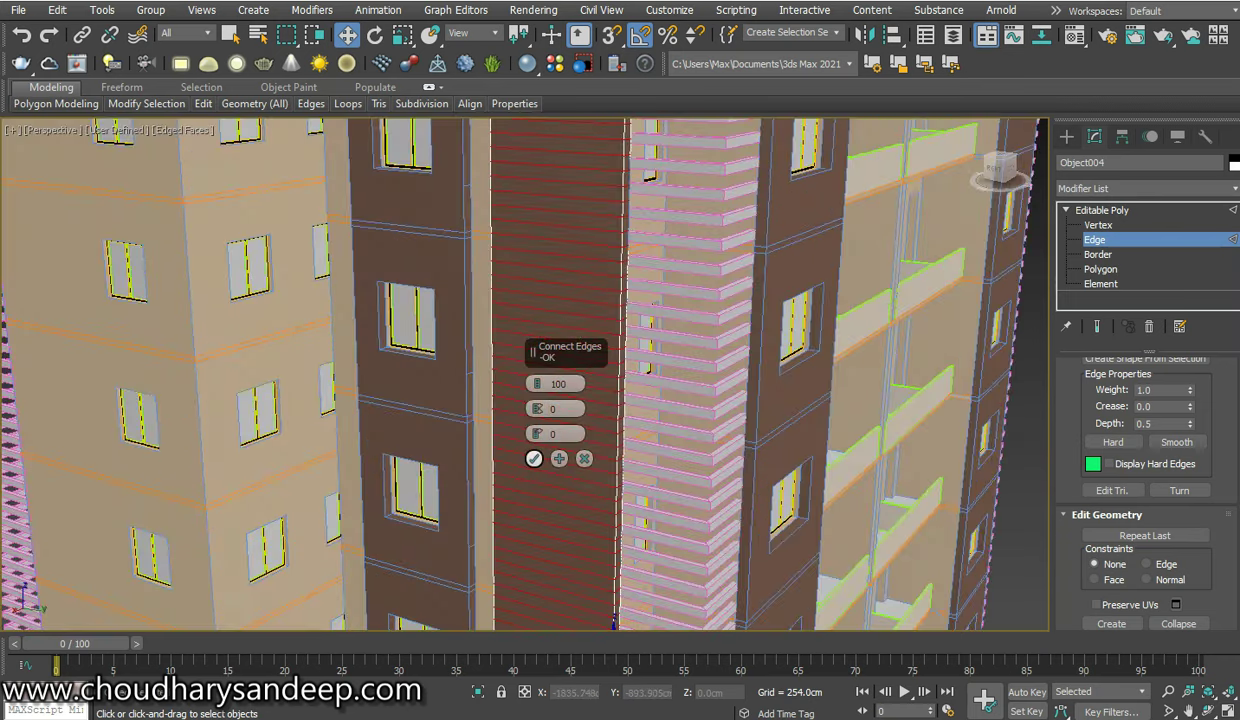
left_click(534, 458)
scroll(534, 458, "down", 8)
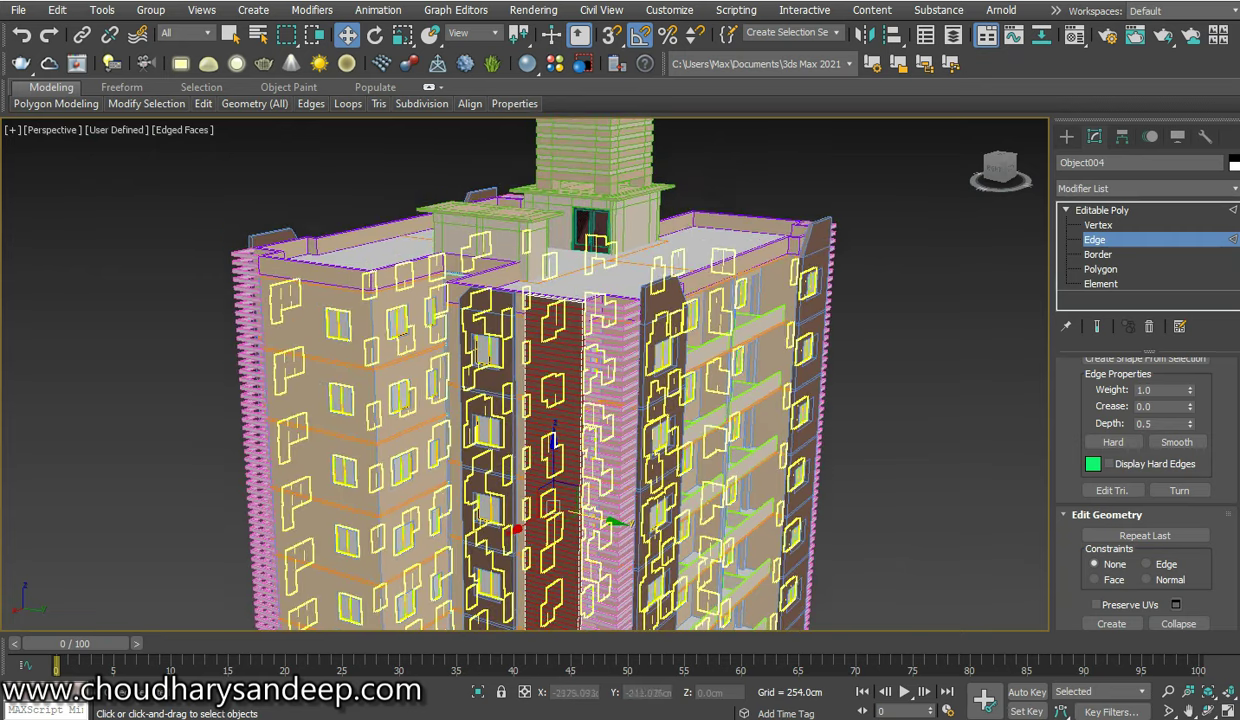
scroll(540, 300, "up", 6)
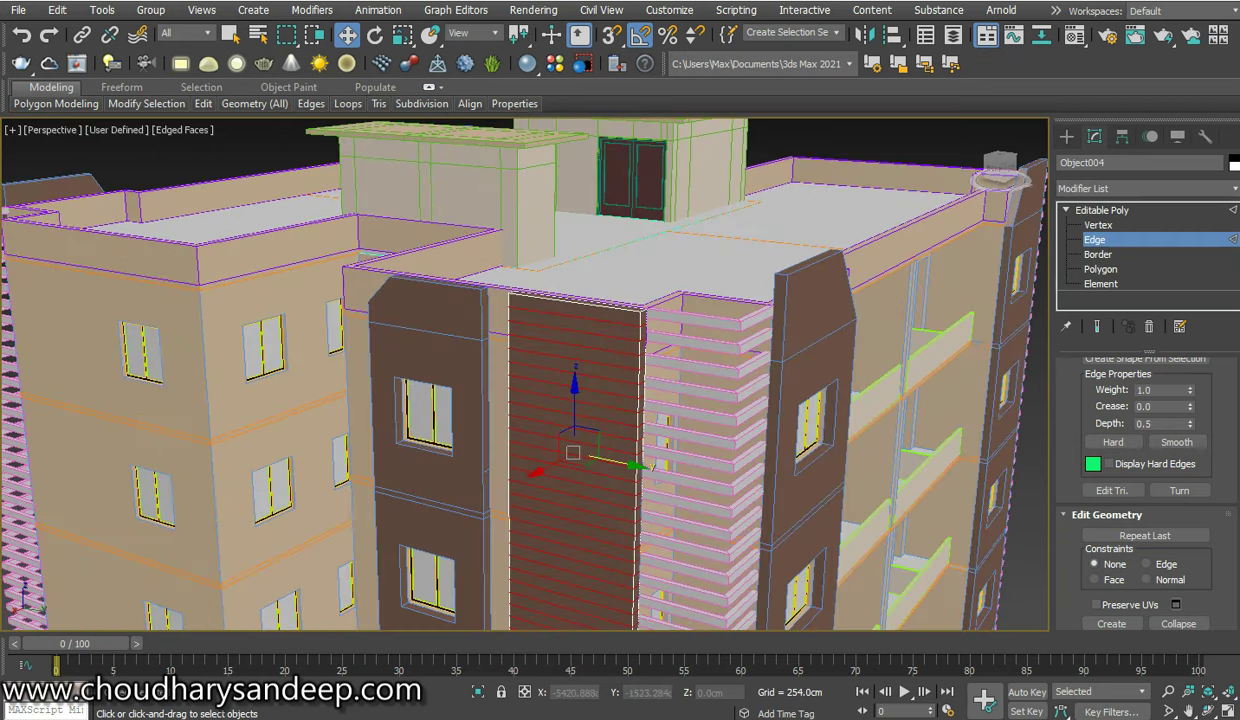
Undo the 100-edge connect and redo it with 50 segments instead
key("ctrl+BackSpace")
right_click(741, 372)
left_click(660, 387)
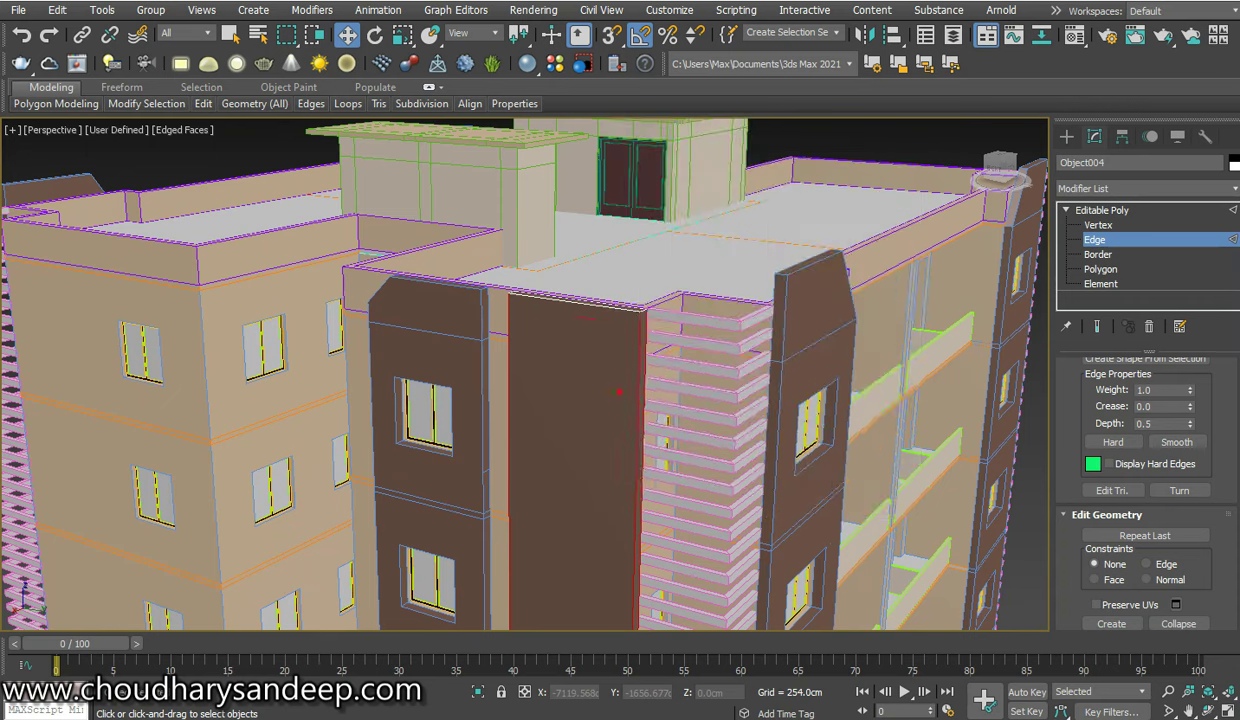
key("ctrl+shift+e")
left_click(556, 384)
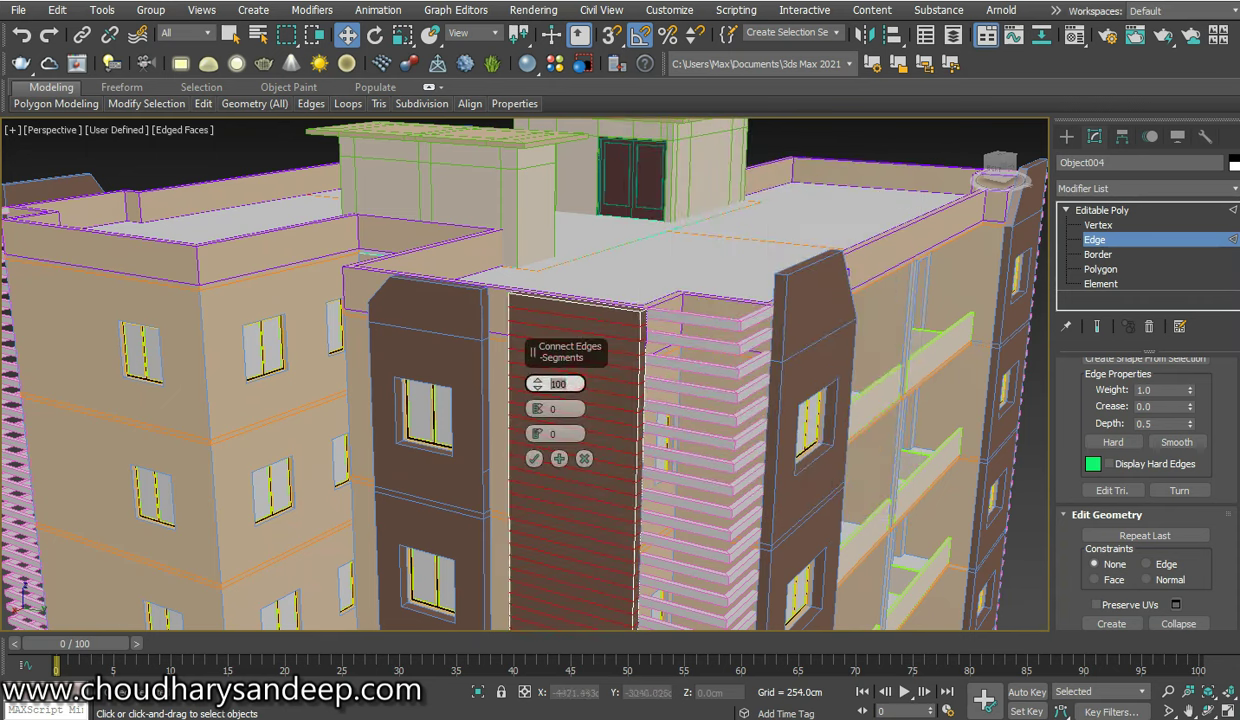
type("50")
key("Return")
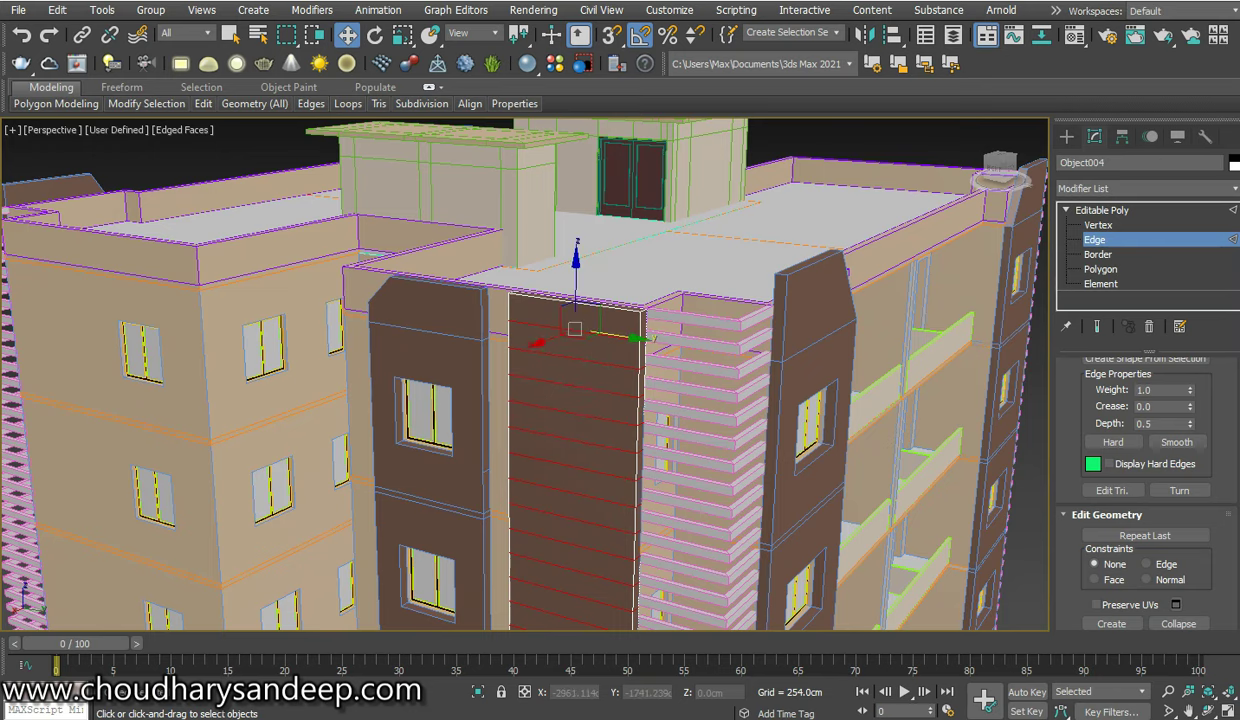
scroll(575, 330, "down", 5)
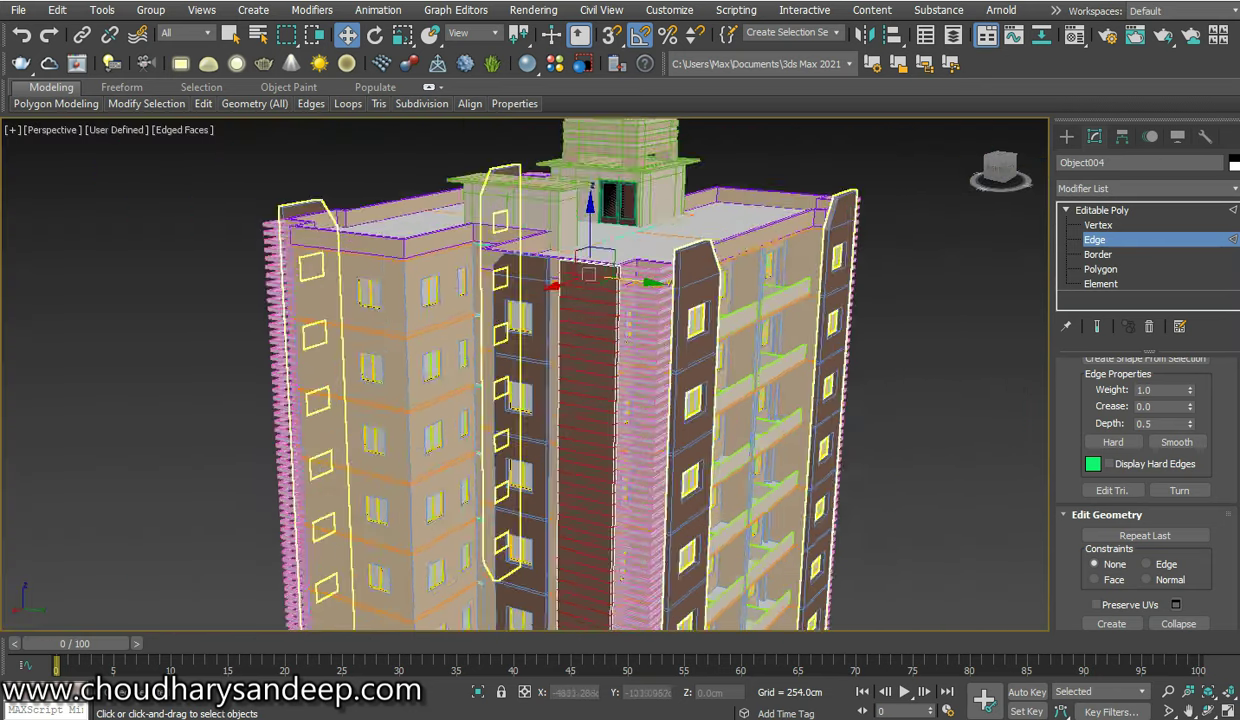
scroll(570, 370, "down", 3)
middle_click_drag(570, 370, 700, 450, "alt")
scroll(805, 613, "up", 3)
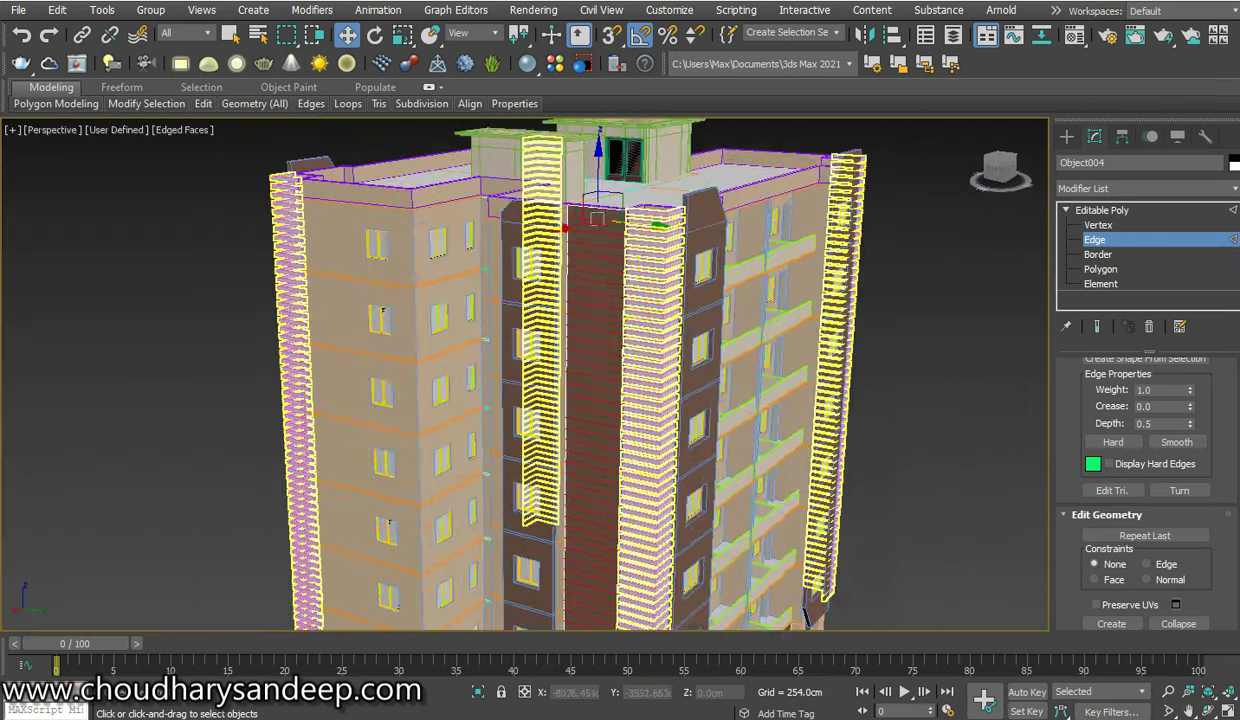
scroll(600, 250, "up", 2)
scroll(600, 250, "up", 2)
scroll(600, 250, "up", 2)
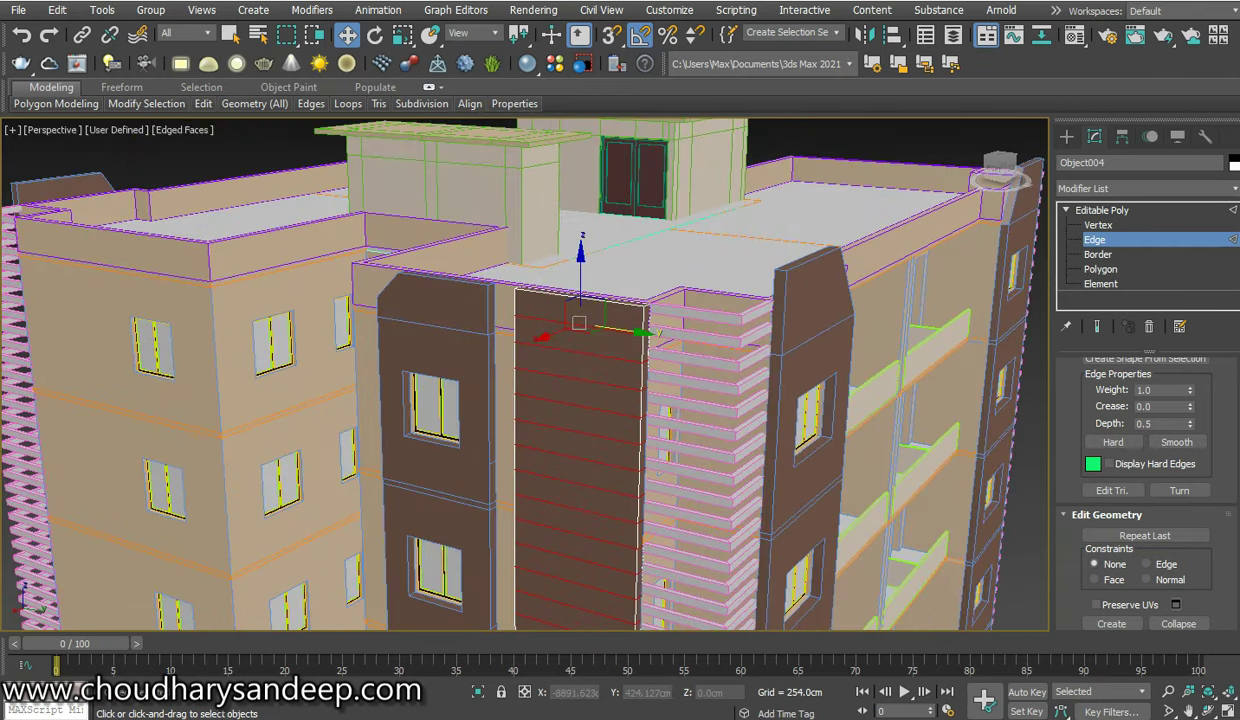
Chamfer the strip's horizontal edges by 2.54cm with chamfer segments set to 0
right_click(822, 323)
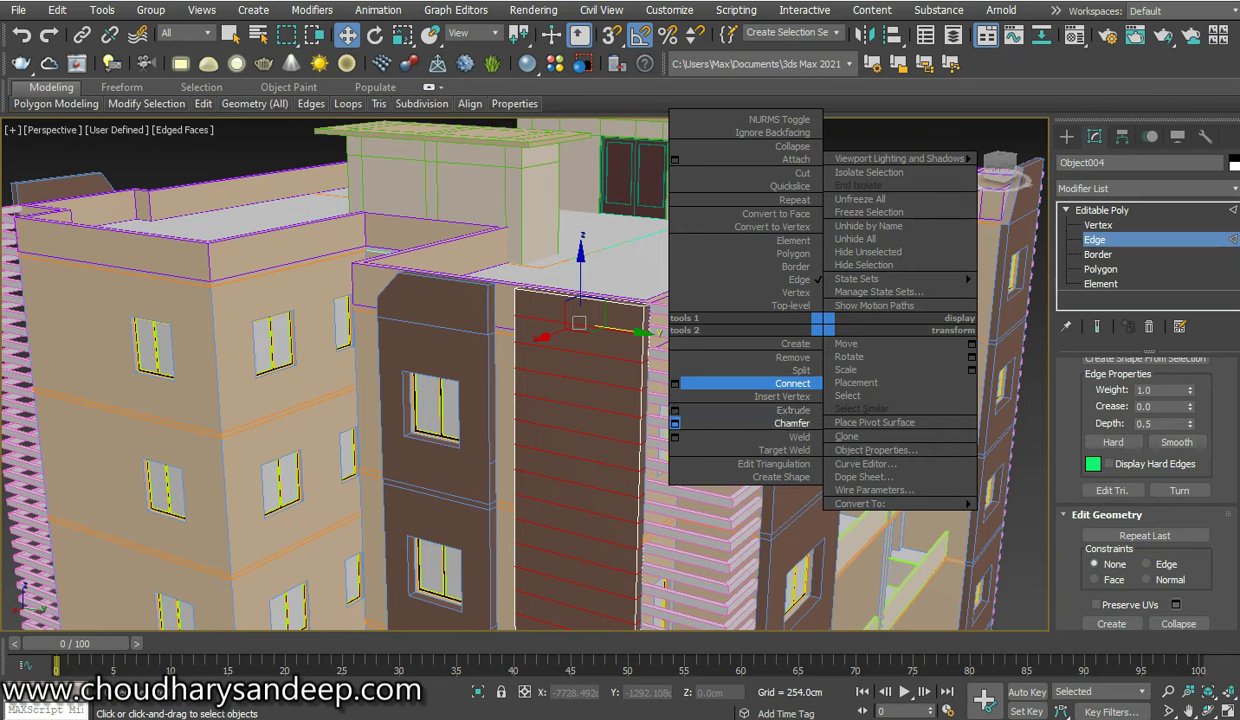
left_click(675, 423)
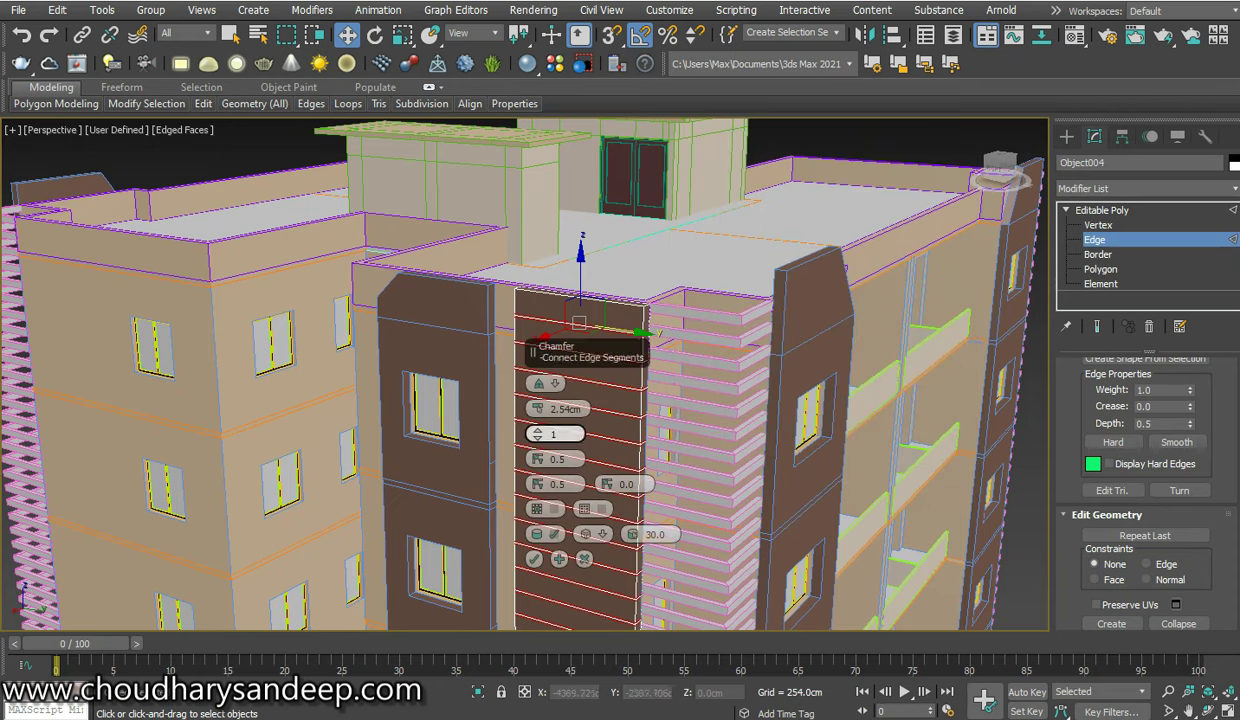
left_click_drag(555, 433, 577, 433)
type("0")
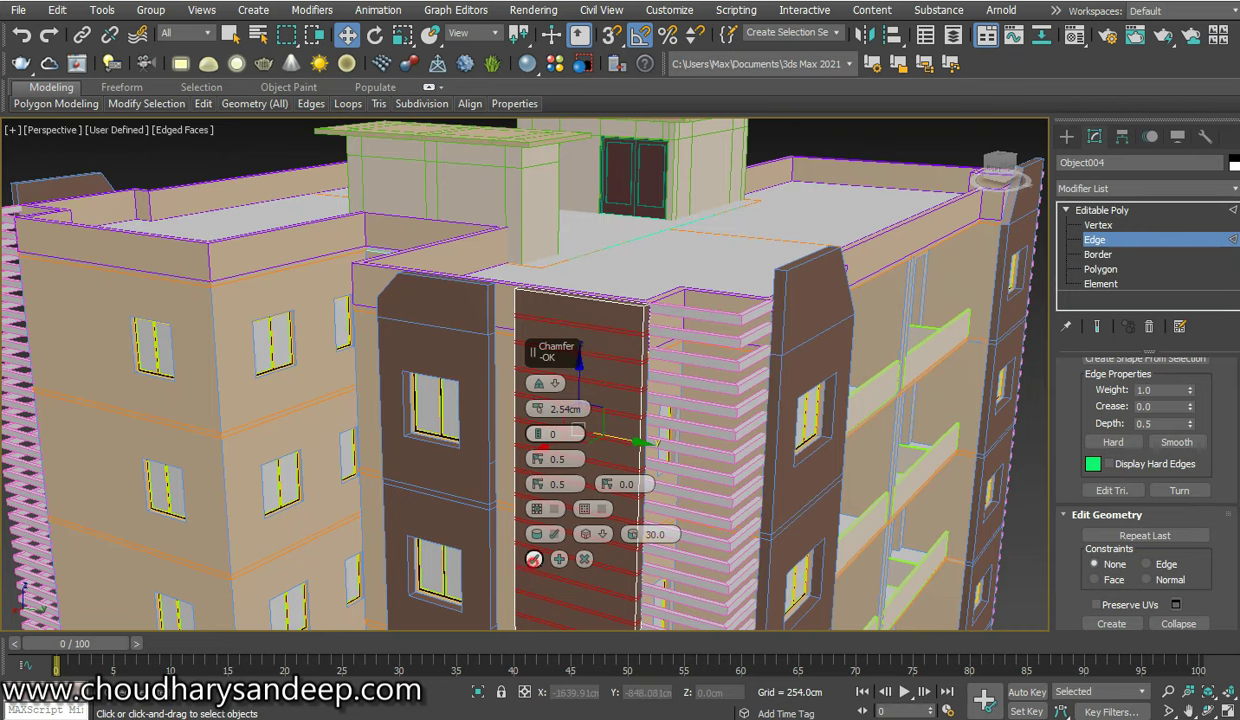
left_click(534, 559)
middle_click_drag(534, 559, 560, 500, "alt")
scroll(500, 400, "down", 5)
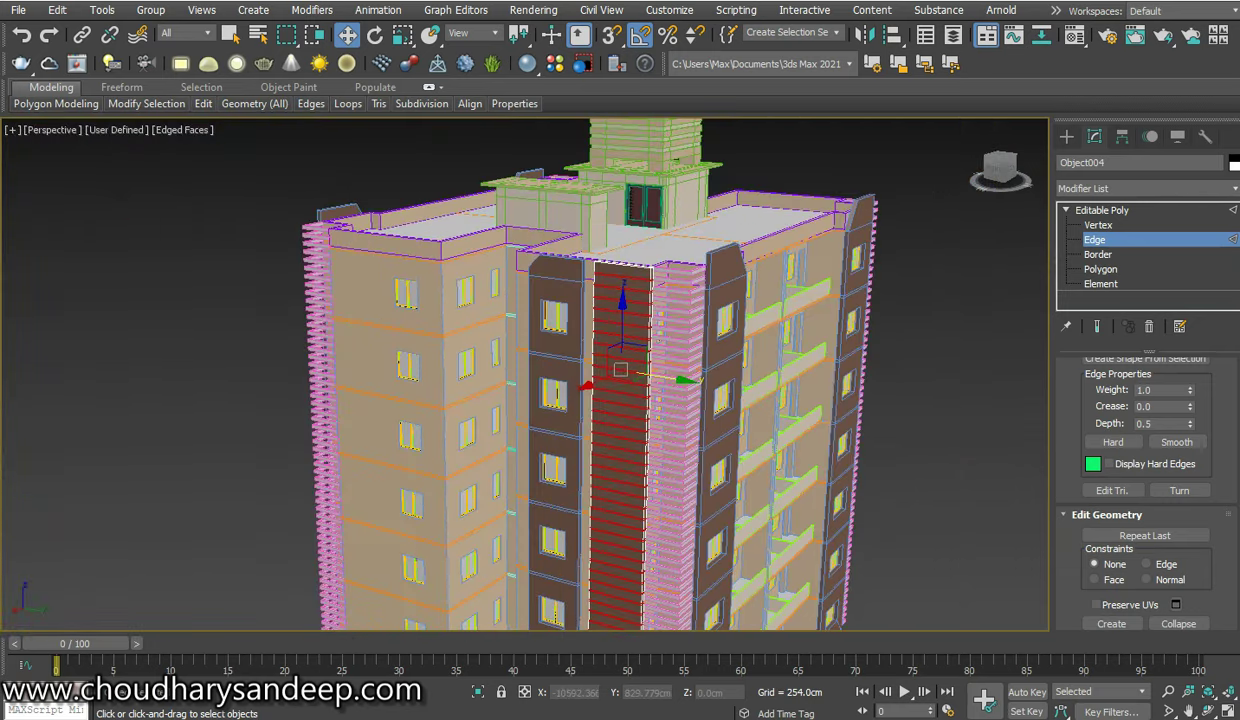
key("4")
scroll(793, 541, "up", 3)
scroll(793, 541, "down", 3)
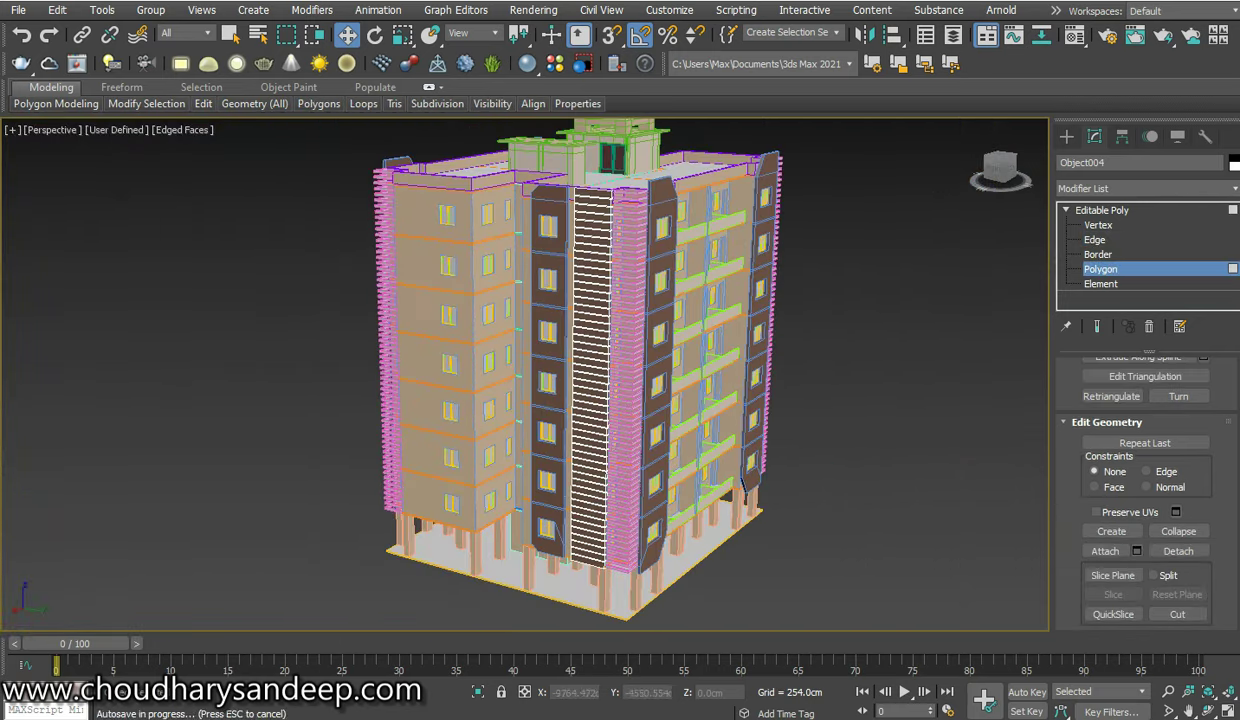
Leave sub-object editing on Object004 and isolate it with Alt+Q
scroll(590, 380, "up", 10)
left_click(530, 390)
key("6")
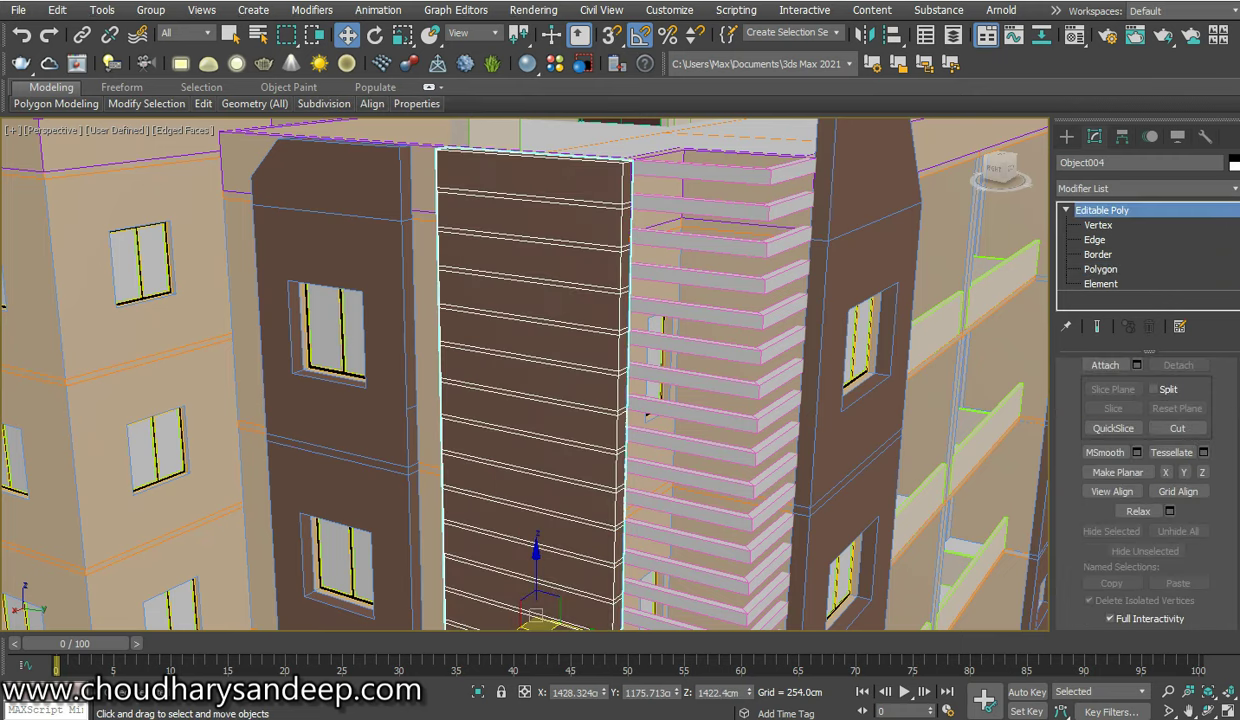
key("alt+q")
Show the panel maximized in the Left viewport, zoomed to fit, at Polygon level
key("alt+w")
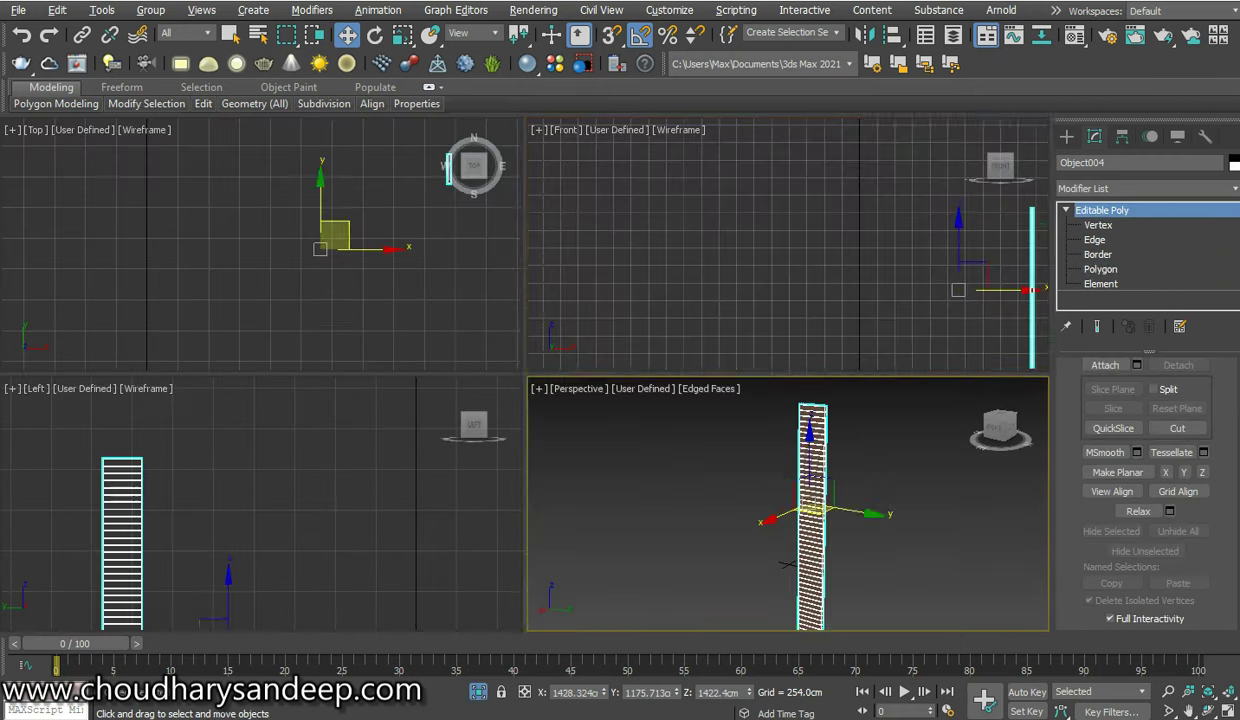
key("f")
key("alt+w")
key("alt+w")
key("4")
key("ctrl+a")
key("alt+w")
key("l")
key("z")
Ctrl-select the topmost groove strips of the panel in the Left wireframe viewport
left_click_drag(330, 338, 320, 338)
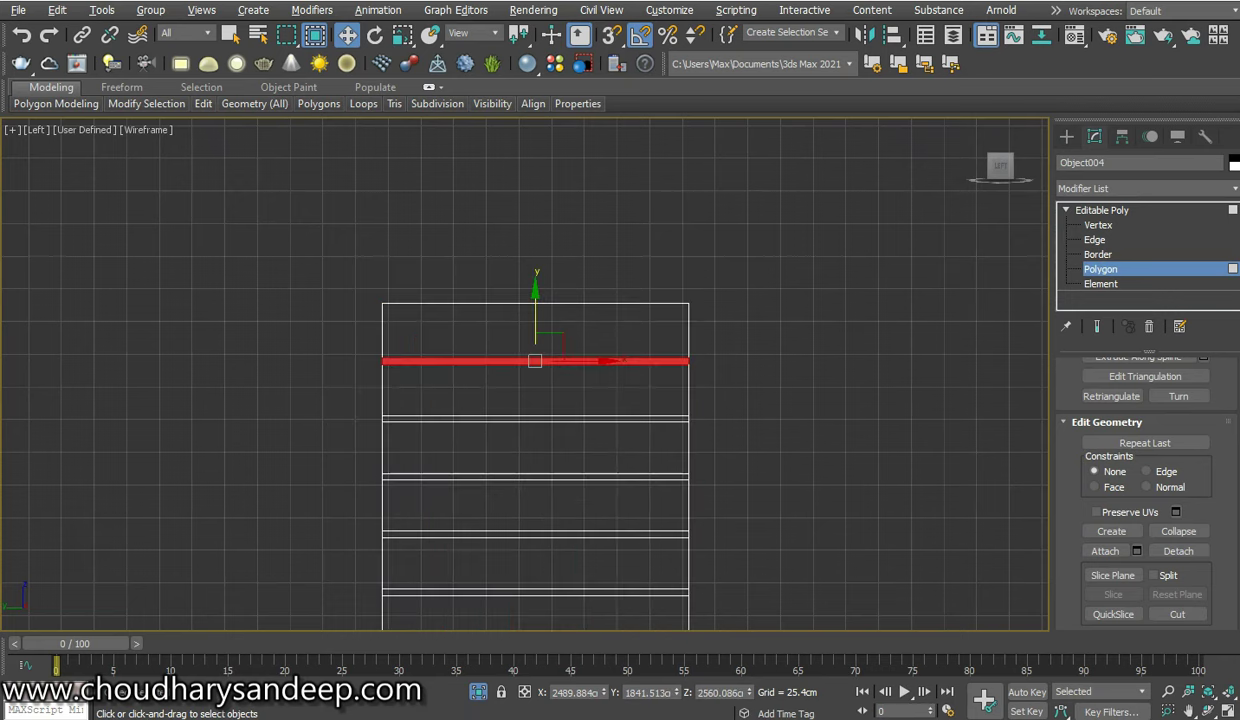
left_click_drag(330, 398, 322, 397, "ctrl")
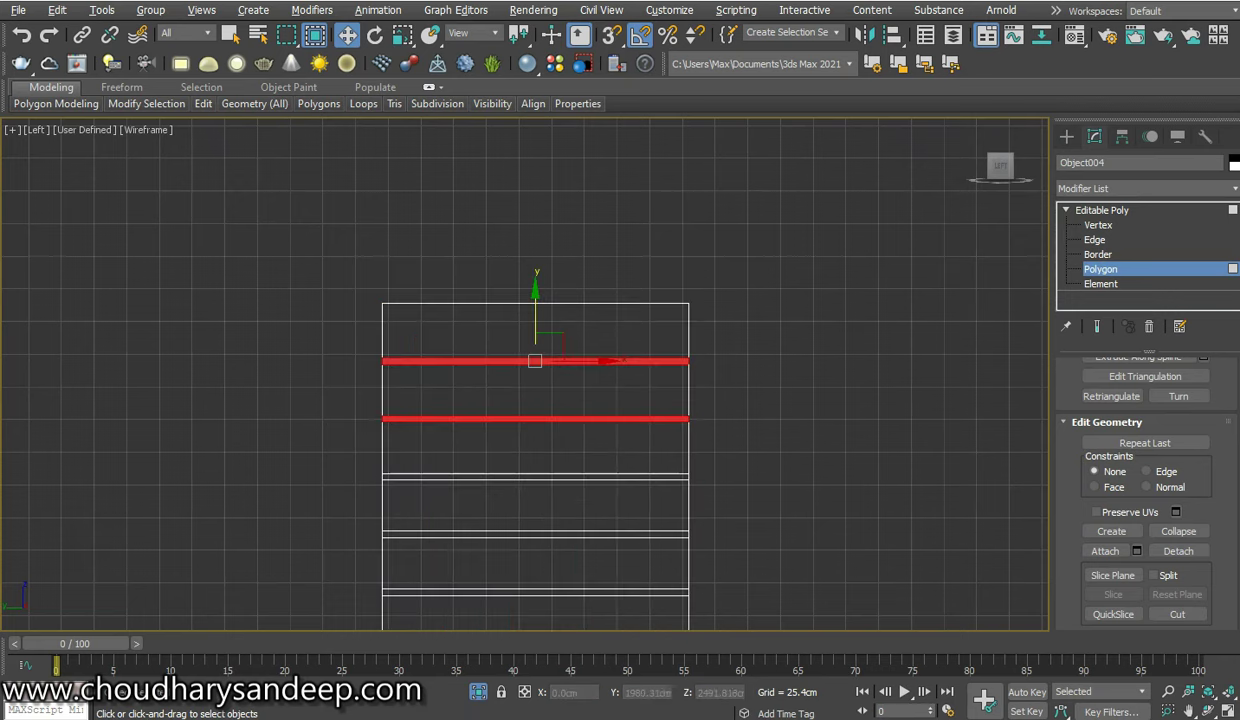
left_click_drag(370, 458, 400, 485, "ctrl")
left_click_drag(320, 512, 702, 545, "ctrl")
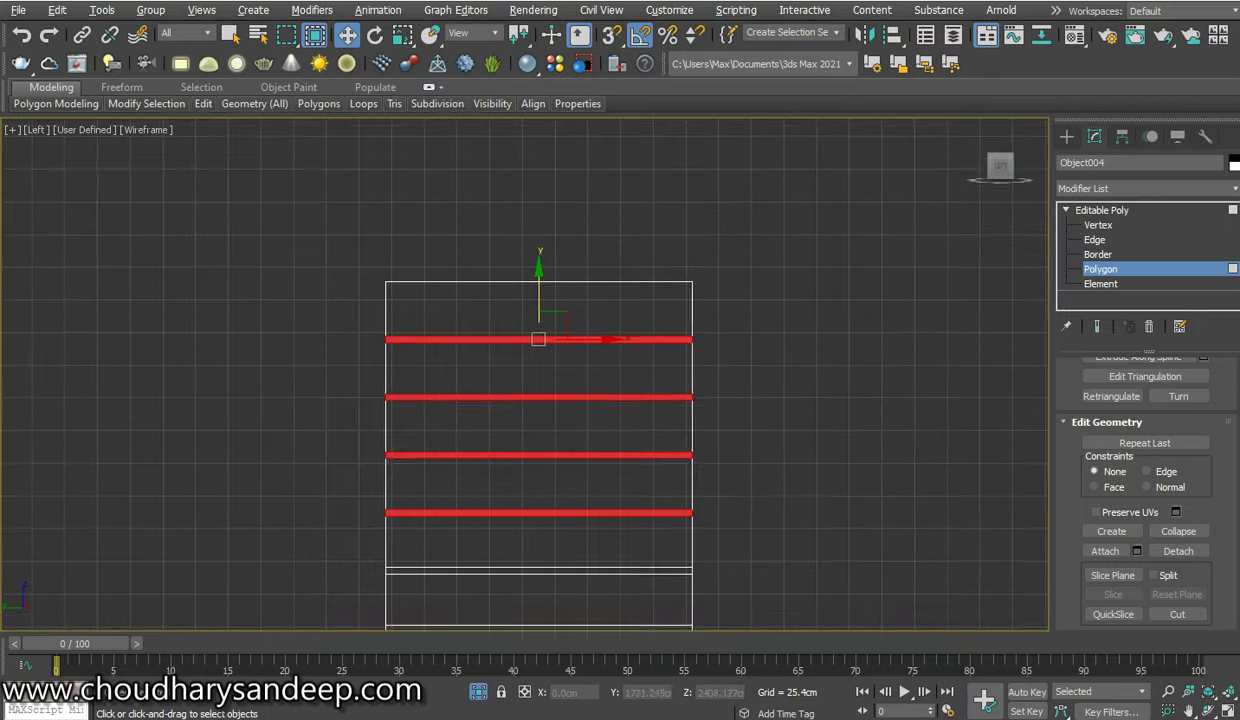
middle_click_drag(600, 500, 639, 289)
left_click_drag(377, 249, 440, 275, "ctrl")
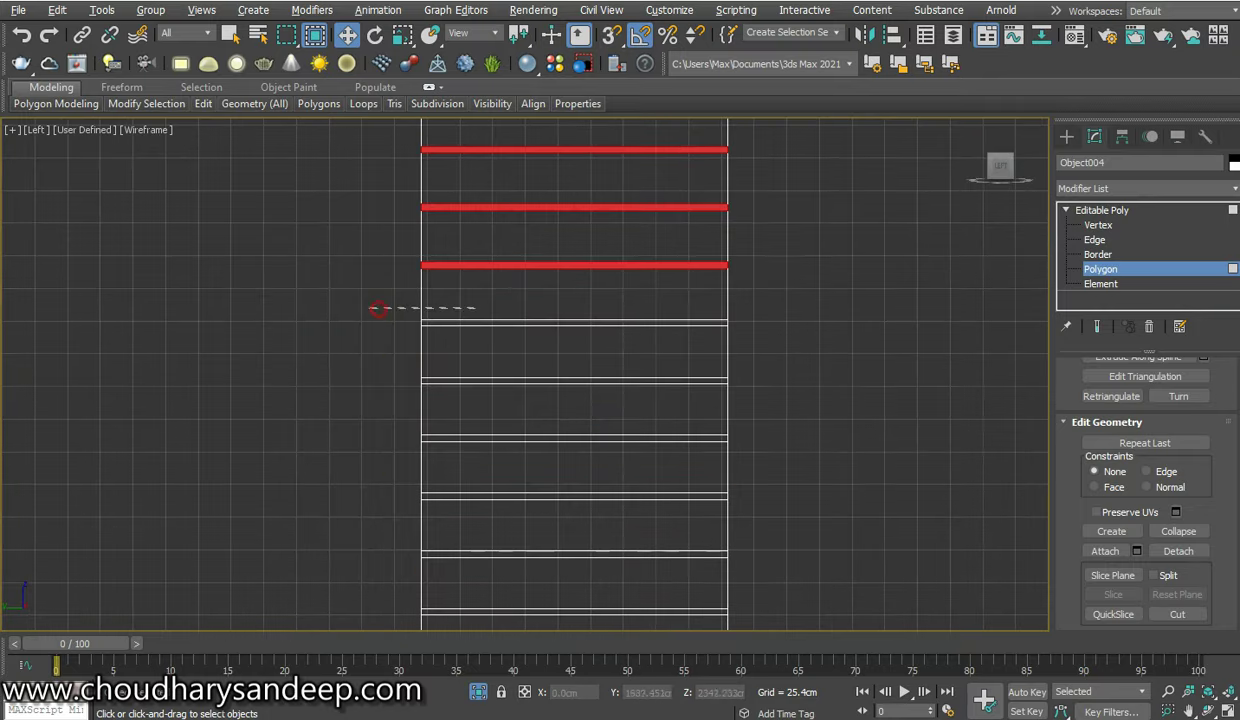
left_click_drag(377, 308, 470, 330, "ctrl")
mouse_move(389, 357)
left_mouse_down("ctrl")
mouse_move(460, 388)
mouse_move(452, 441)
left_mouse_up("ctrl")
left_click_drag(731, 512, 731, 512, "ctrl")
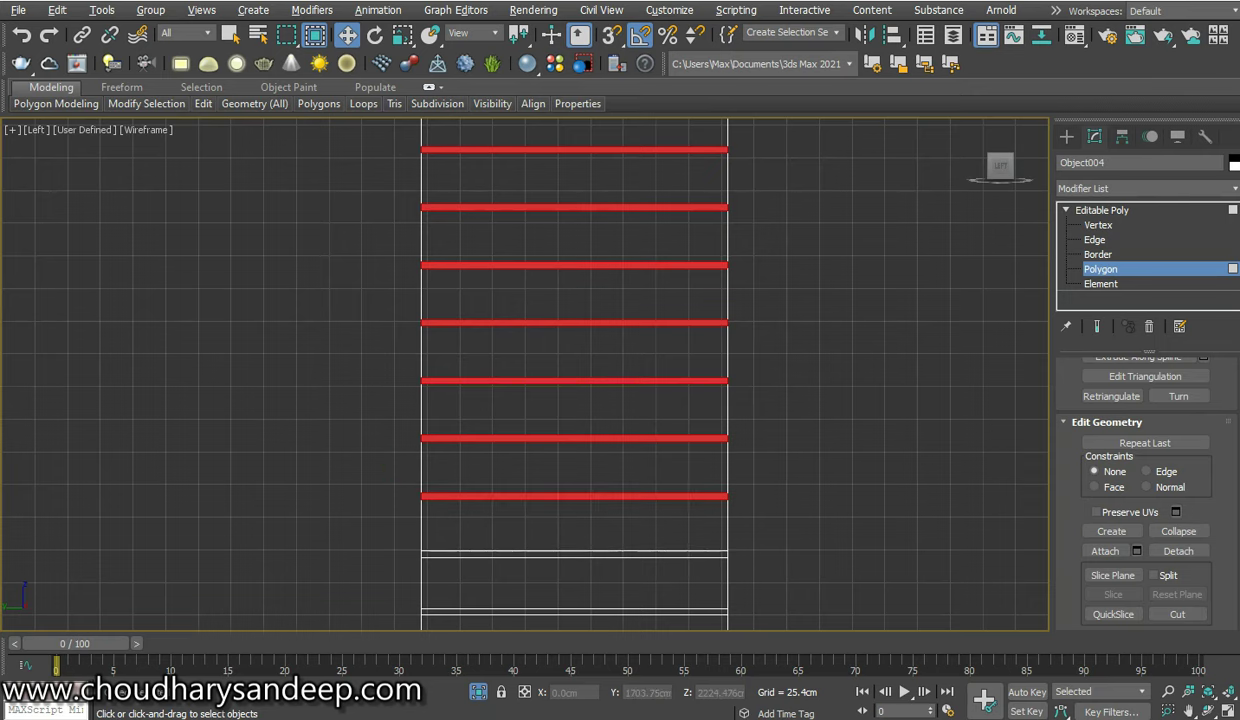
scroll(763, 435, "down", 5)
middle_click_drag(763, 435, 665, 265)
scroll(582, 291, "up", 4)
scroll(579, 358, "up", 4)
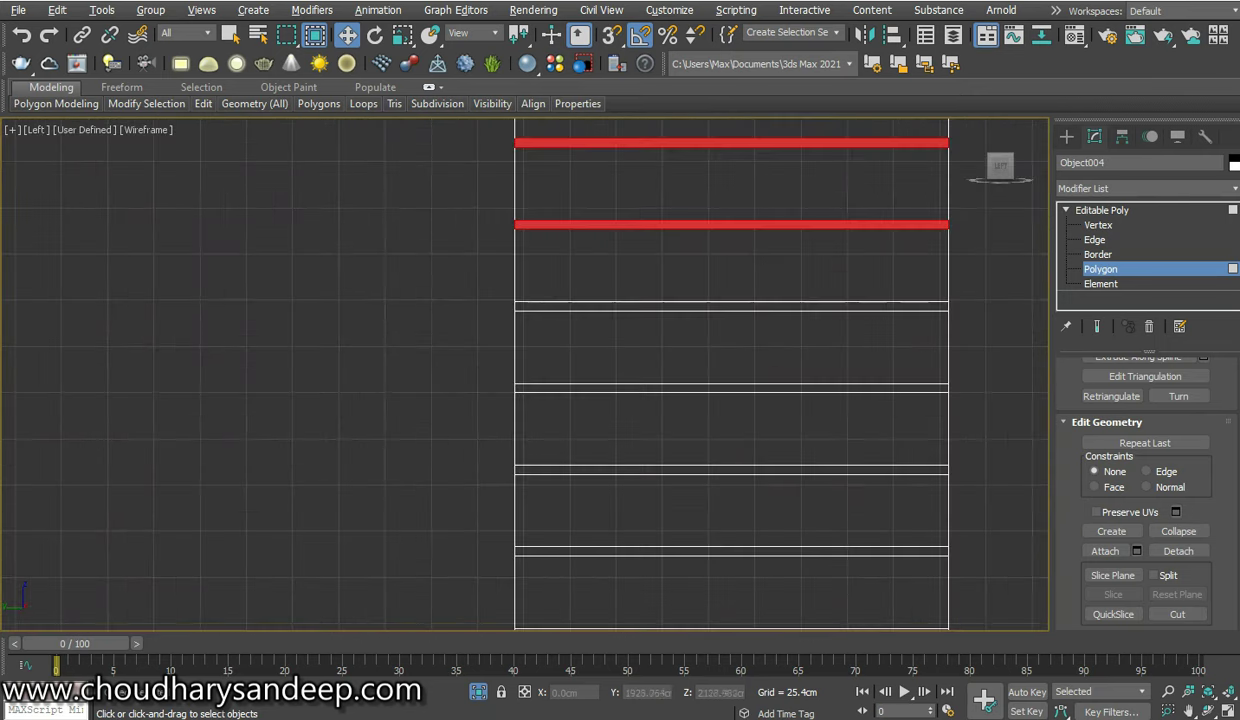
left_click_drag(998, 330, 998, 330, "ctrl")
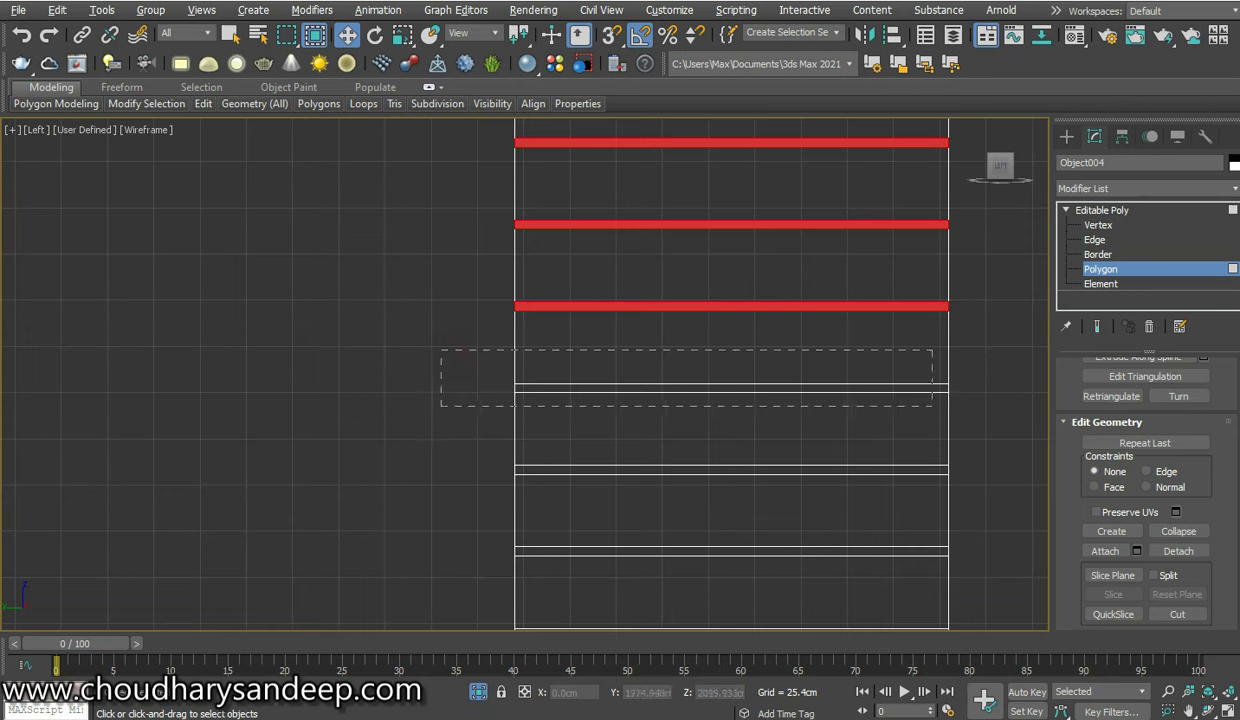
left_click_drag(932, 405, 932, 405, "ctrl")
left_click_drag(443, 439, 948, 465, "ctrl")
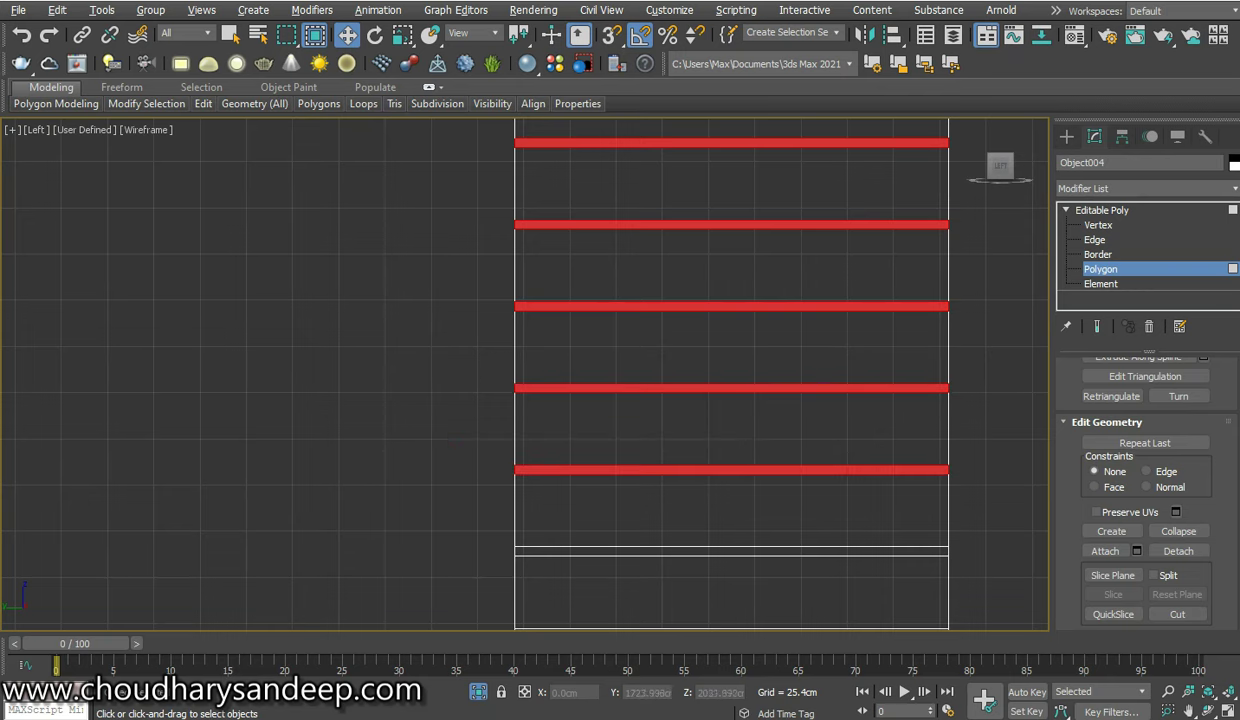
Add the middle groove strips to the selection, undoing one accidental extra pick
middle_click_drag(948, 465, 635, 131)
left_click_drag(111, 185, 733, 249, "ctrl")
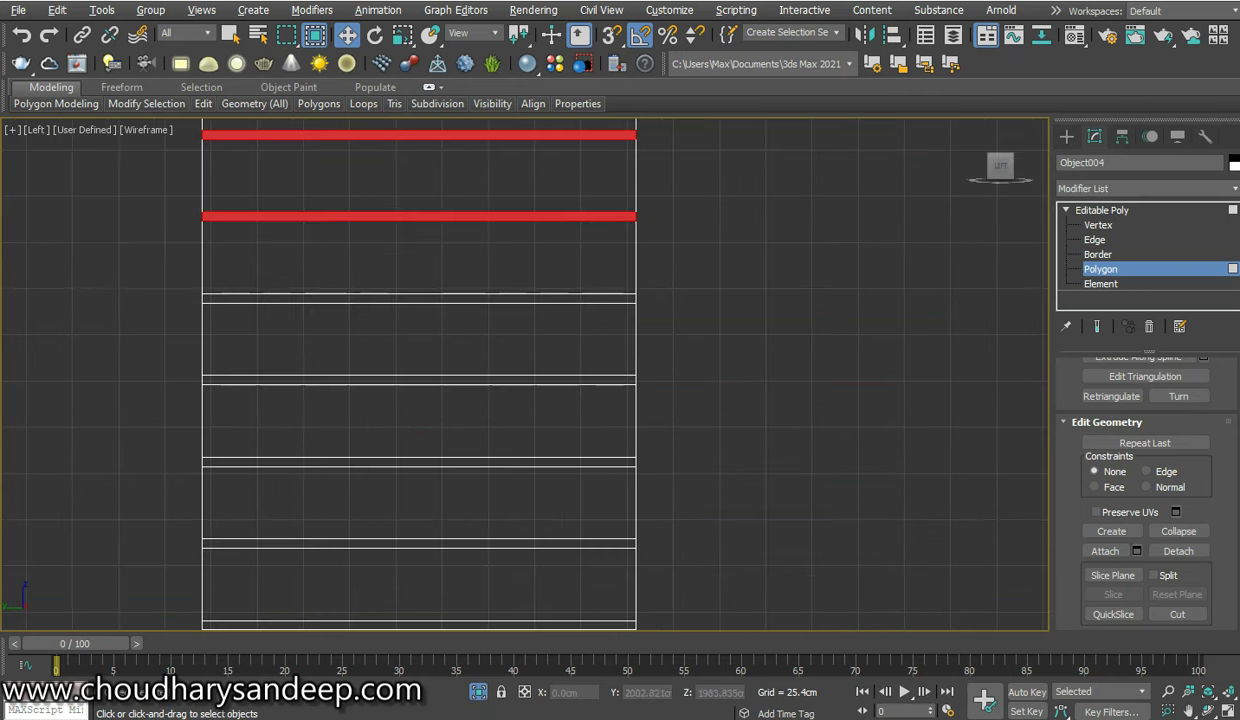
left_click_drag(116, 270, 622, 313, "ctrl")
left_click_drag(140, 340, 734, 388, "ctrl")
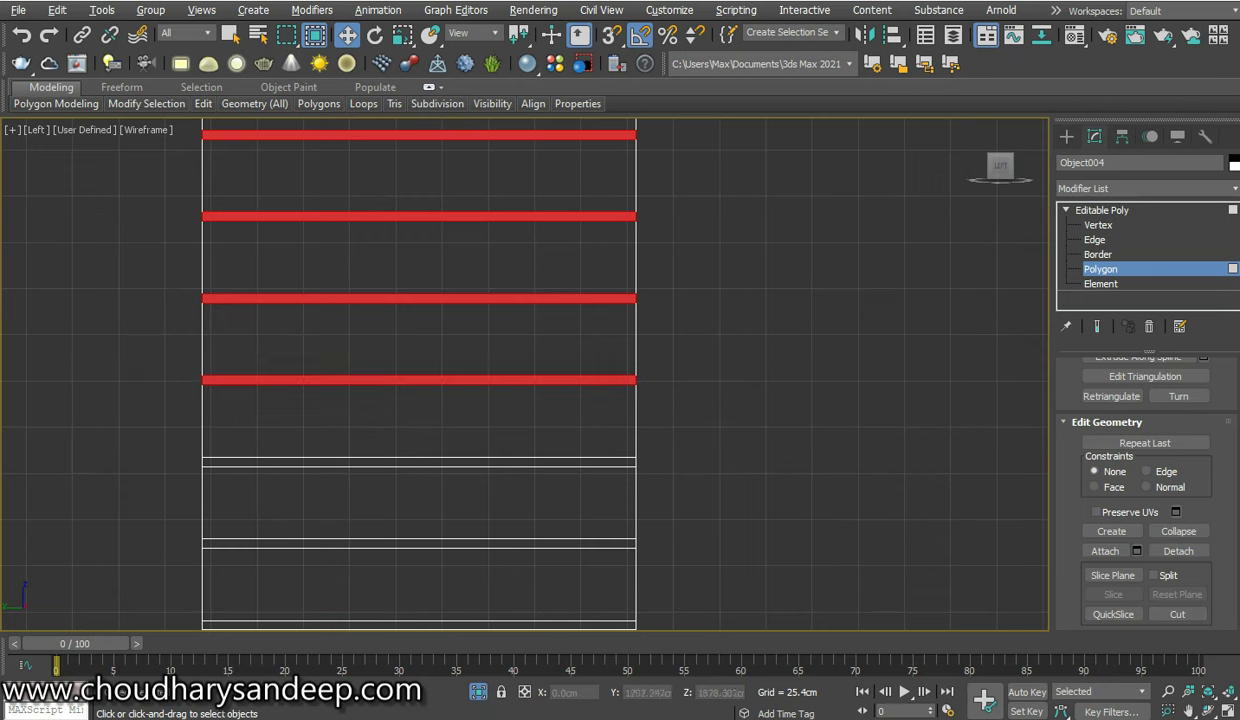
middle_click_drag(734, 388, 984, 189)
left_click_drag(364, 287, 362, 346, "ctrl")
left_click_drag(343, 403, 903, 473, "ctrl")
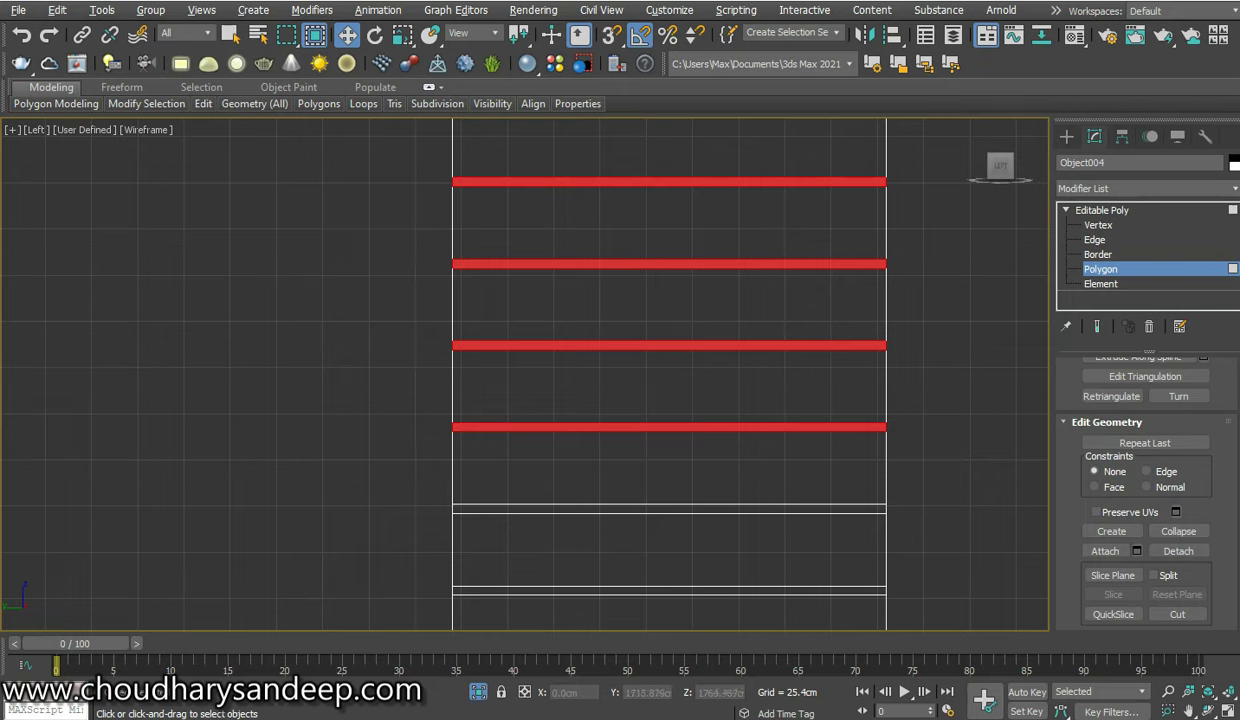
scroll(649, 271, "down", 5)
scroll(703, 350, "up", 5)
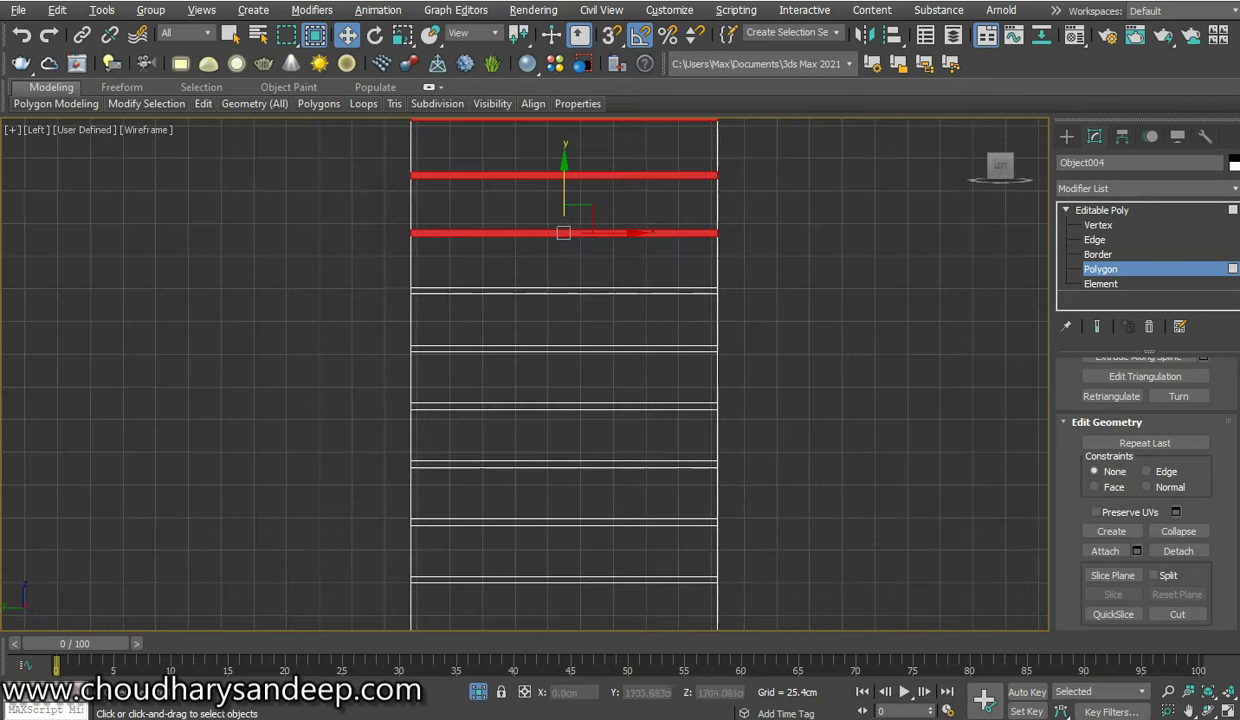
mouse_move(822, 251)
left_mouse_down("ctrl")
mouse_move(322, 305)
mouse_move(368, 356)
mouse_move(338, 420)
mouse_move(390, 397)
mouse_move(725, 476)
left_mouse_up("ctrl")
key("ctrl+z")
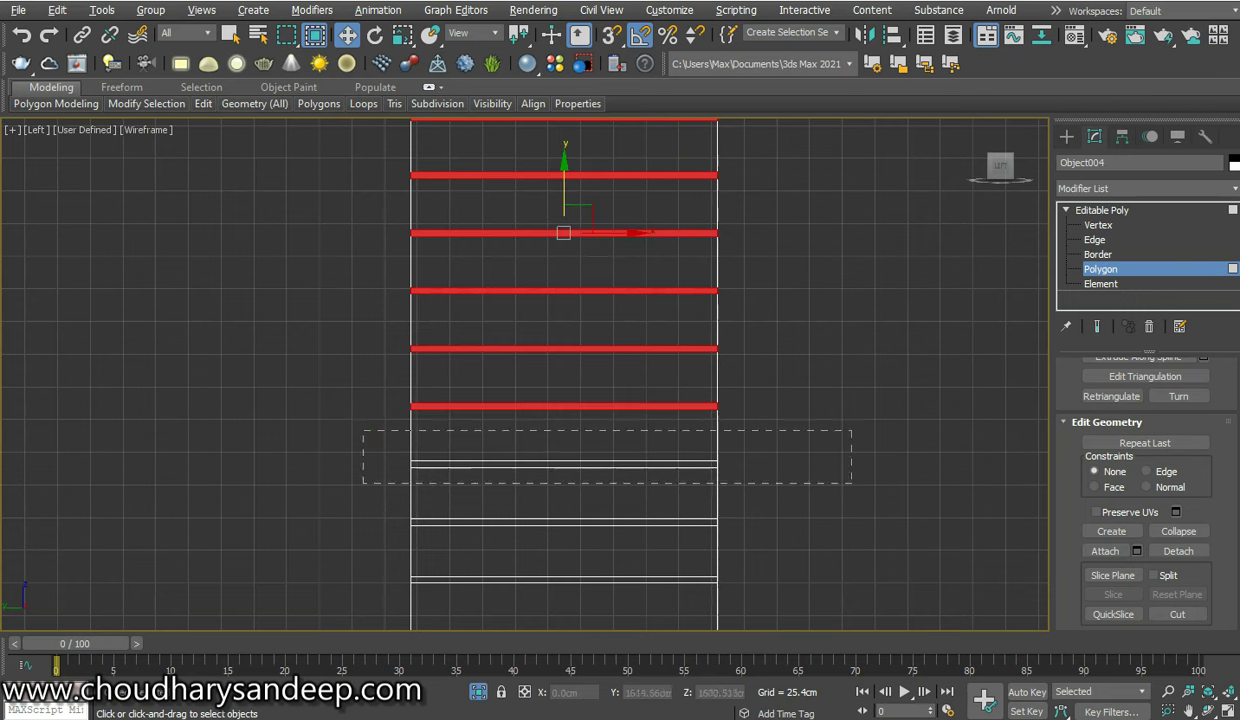
left_click_drag(362, 498, 795, 531, "ctrl")
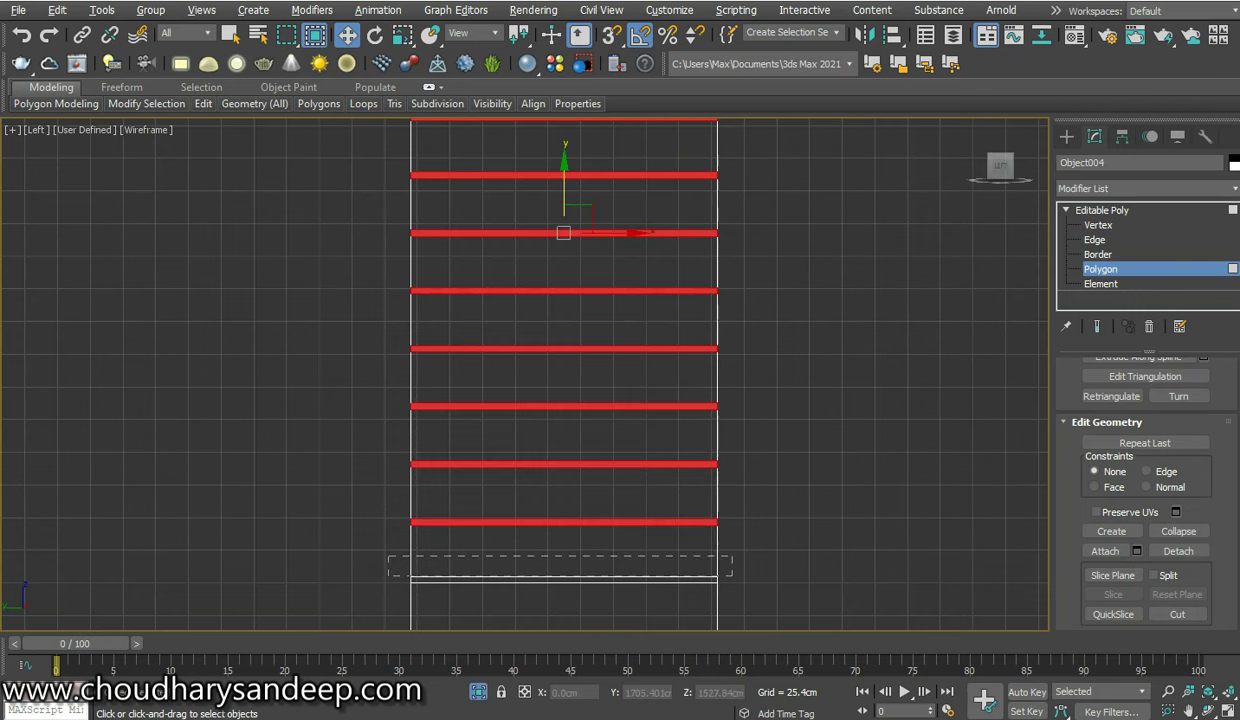
left_click_drag(732, 575, 783, 590, "ctrl")
scroll(780, 580, "down", 5)
scroll(821, 600, "up", 5)
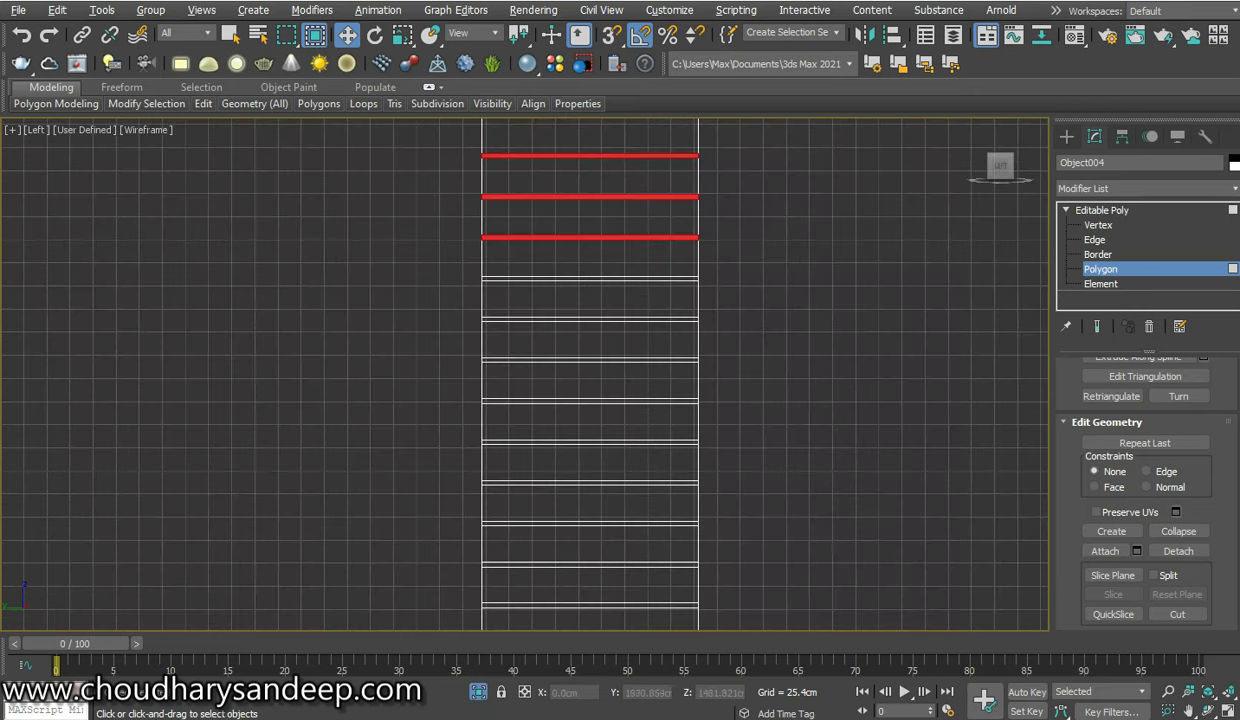
left_click_drag(434, 257, 725, 292, "ctrl")
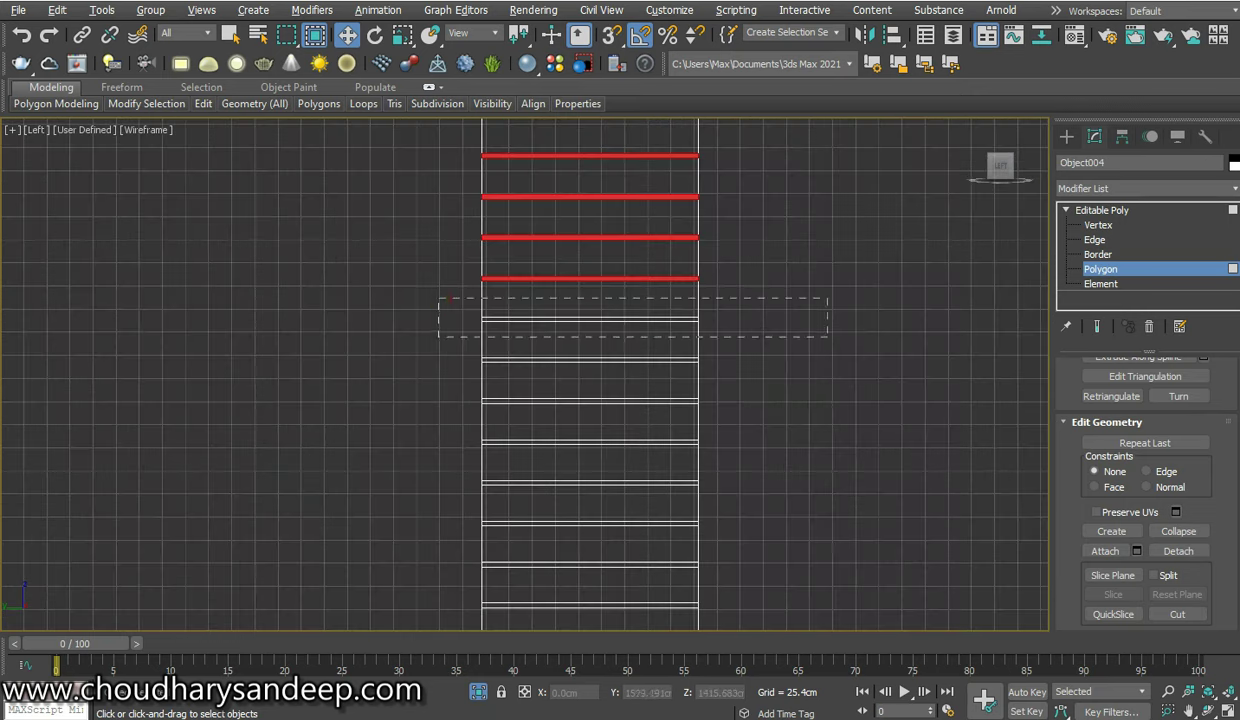
left_click_drag(438, 297, 827, 336, "ctrl")
left_click_drag(418, 336, 730, 372, "ctrl")
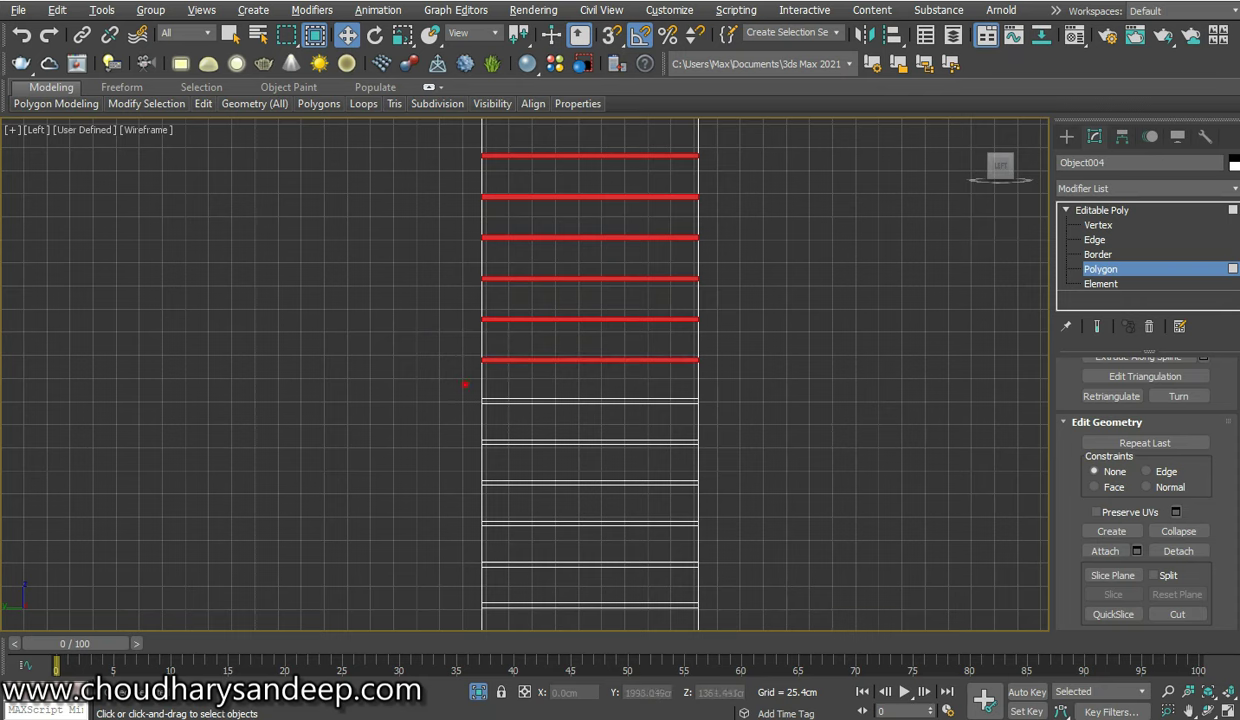
left_click_drag(455, 383, 761, 411, "ctrl")
left_click_drag(413, 425, 720, 456, "ctrl")
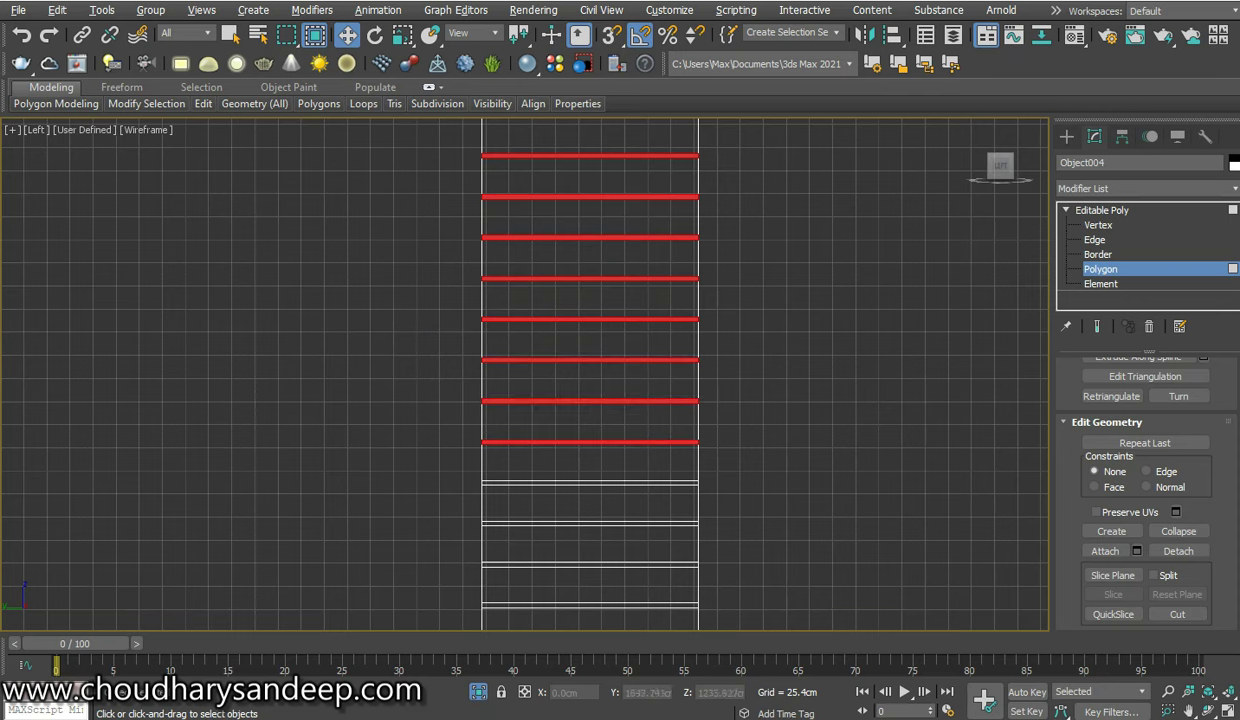
left_click_drag(421, 469, 692, 485, "ctrl")
Extend the selection down through the lowest strips to the bottom of the panel
middle_click_drag(690, 485, 674, 312)
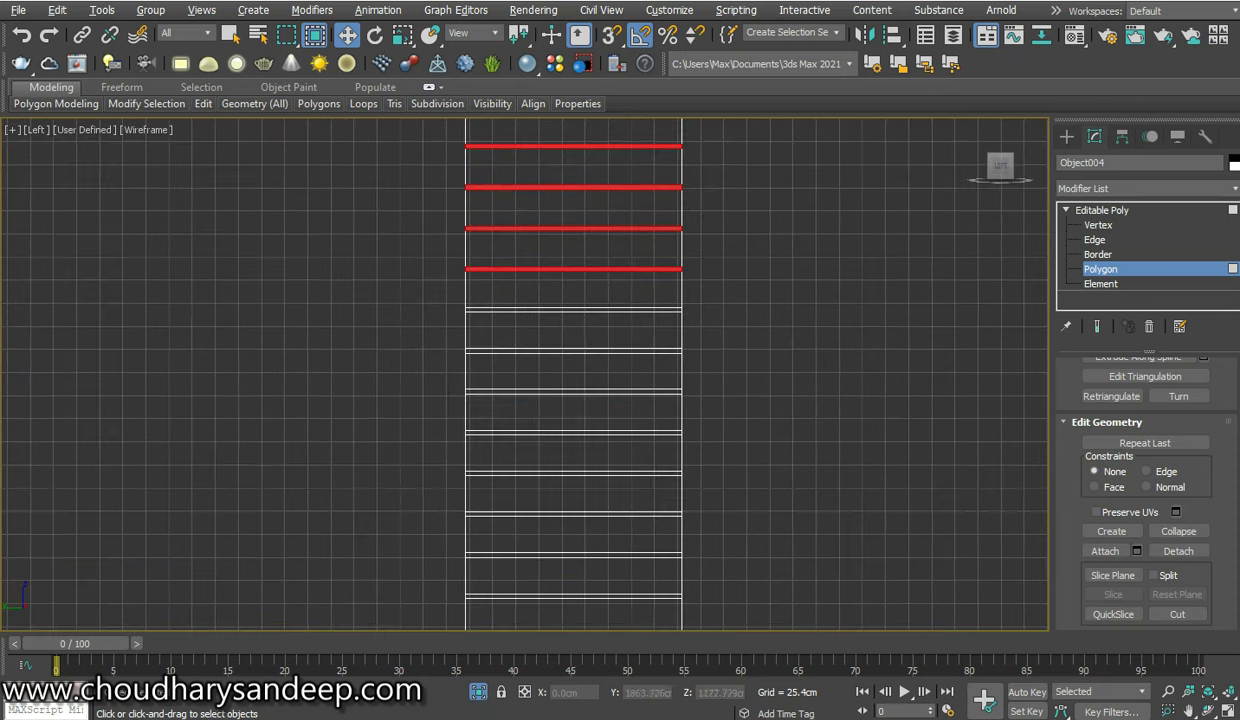
mouse_move(436, 296)
left_mouse_down("ctrl")
mouse_move(705, 327)
mouse_move(748, 351)
left_mouse_up("ctrl")
left_click_drag(388, 370, 698, 386, "ctrl")
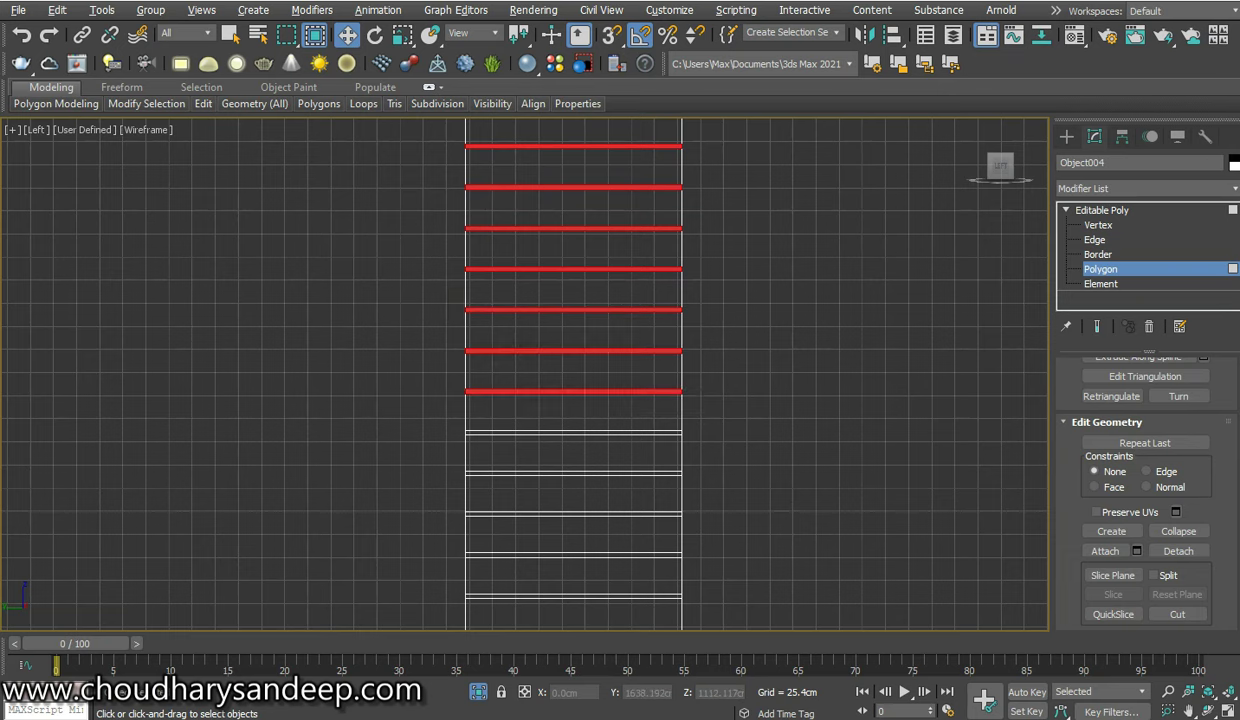
left_click_drag(433, 413, 684, 437, "ctrl")
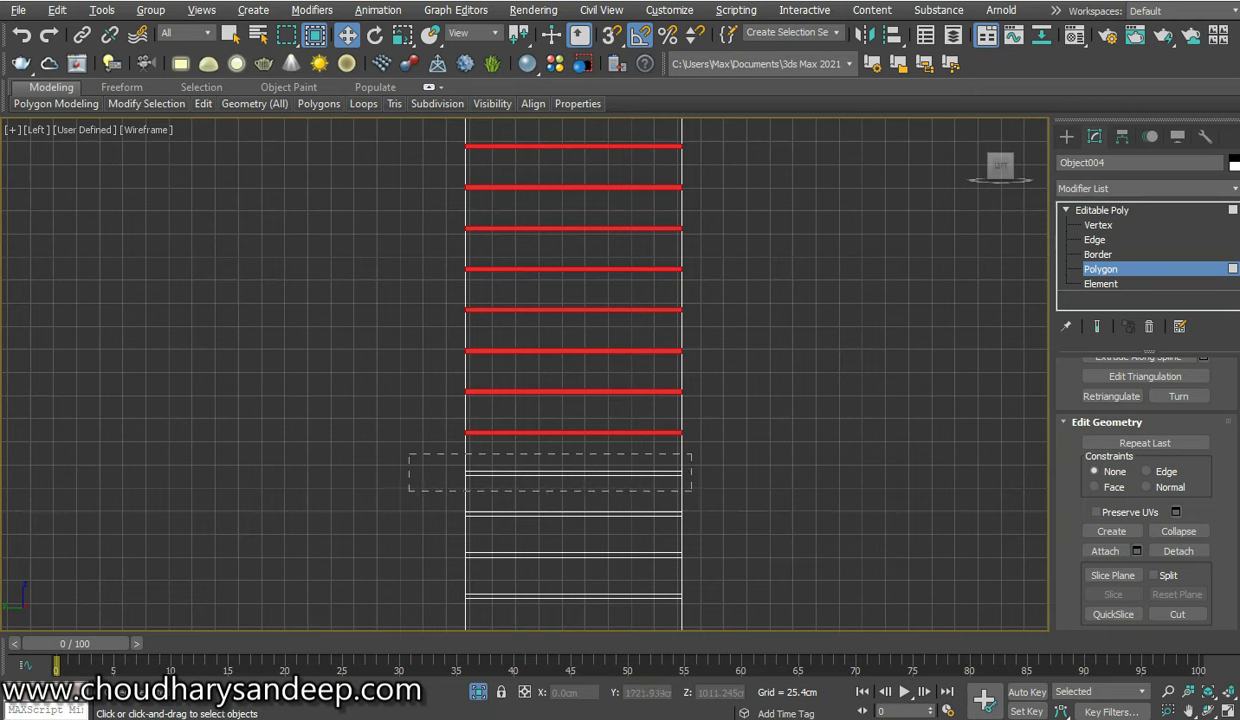
left_click_drag(398, 443, 687, 482, "ctrl")
left_click_drag(695, 527, 695, 527, "ctrl")
middle_click_drag(743, 485, 688, 255)
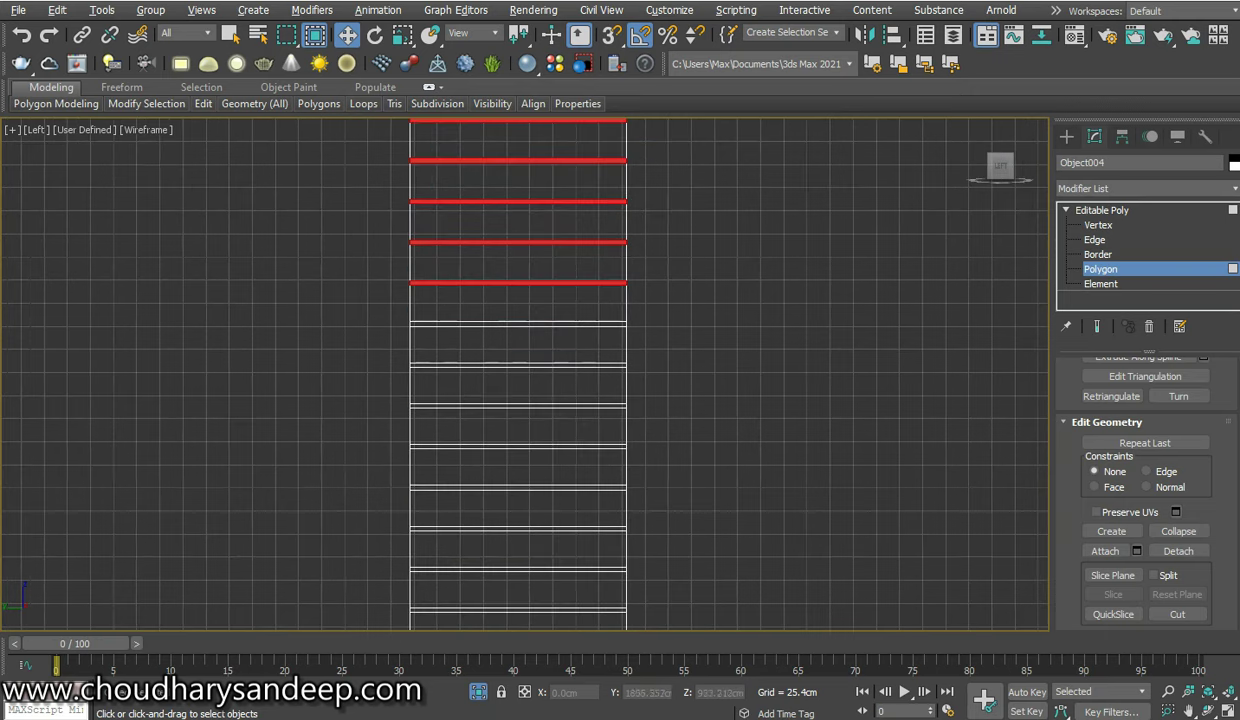
left_click_drag(366, 314, 700, 335, "ctrl")
left_click_drag(329, 350, 690, 374, "ctrl")
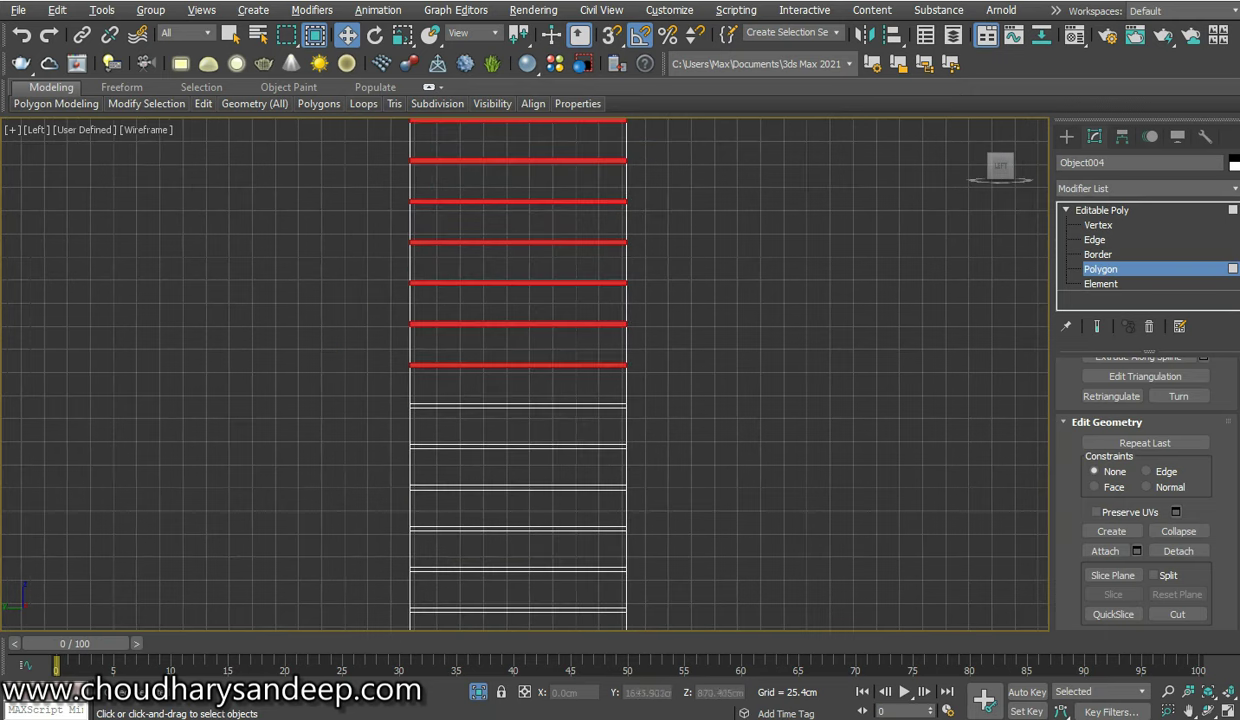
left_click_drag(349, 381, 608, 398, "ctrl")
left_click_drag(350, 417, 608, 437, "ctrl")
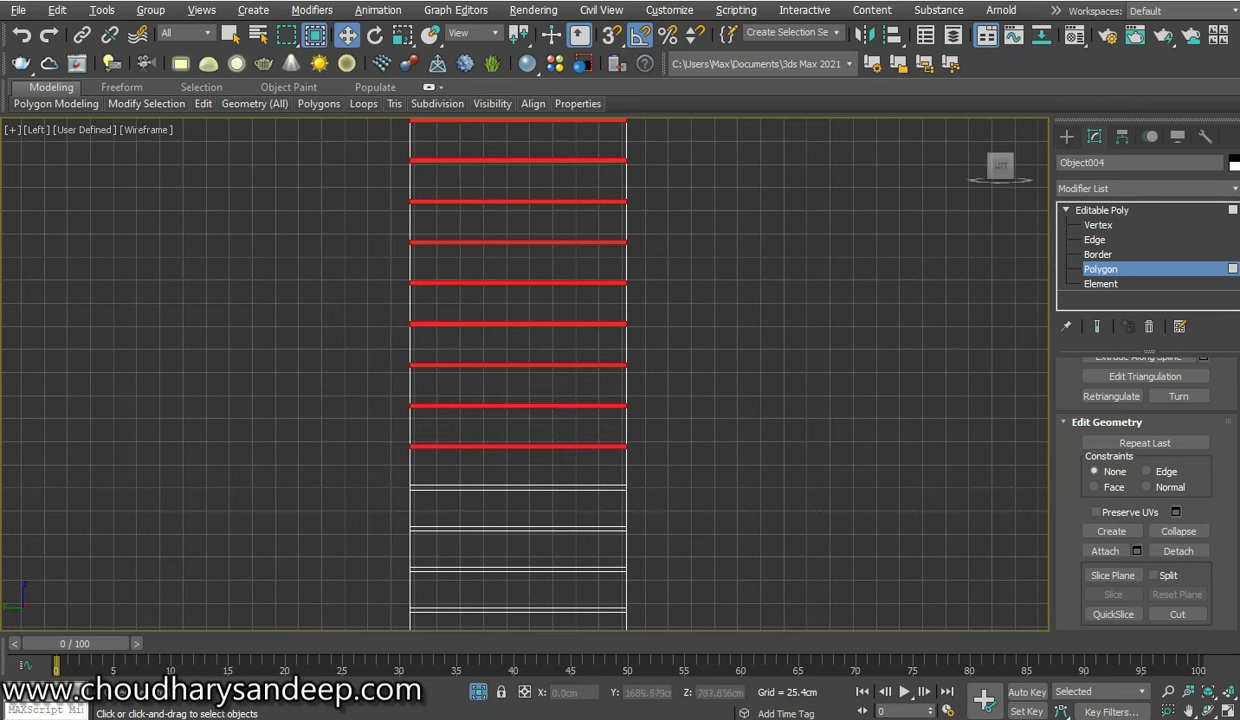
left_click_drag(367, 470, 638, 492, "ctrl")
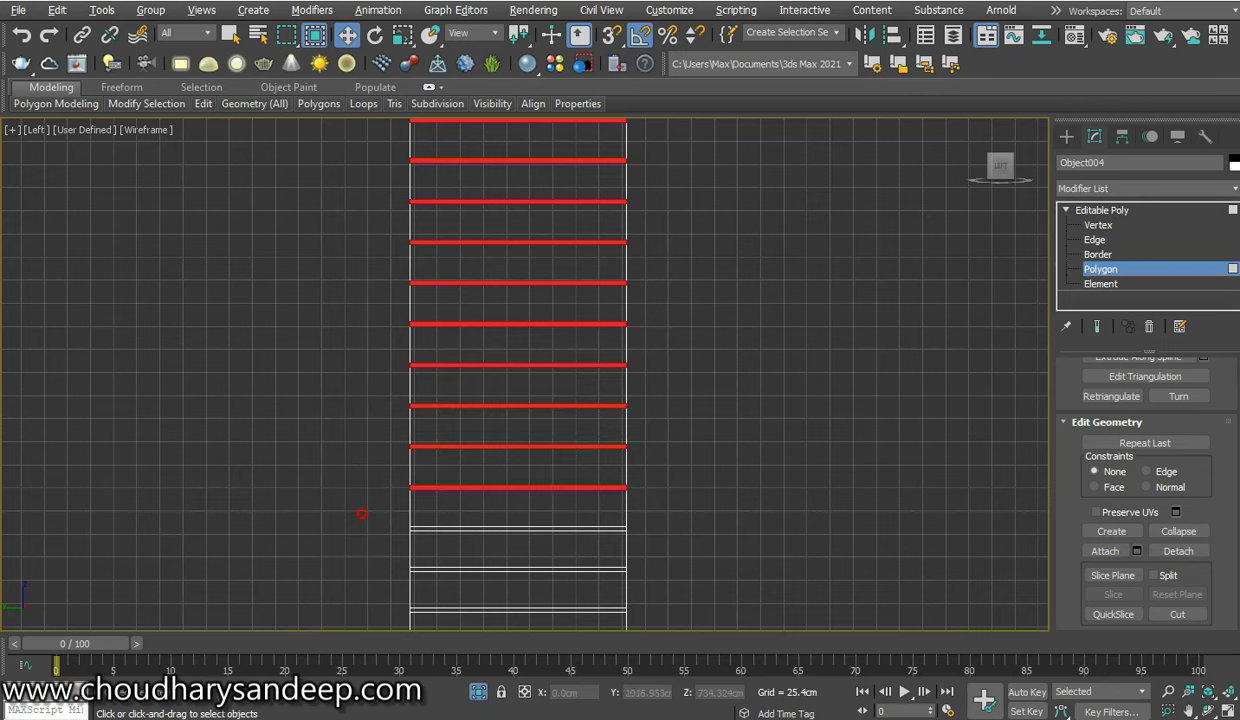
middle_click_drag(707, 538, 734, 318)
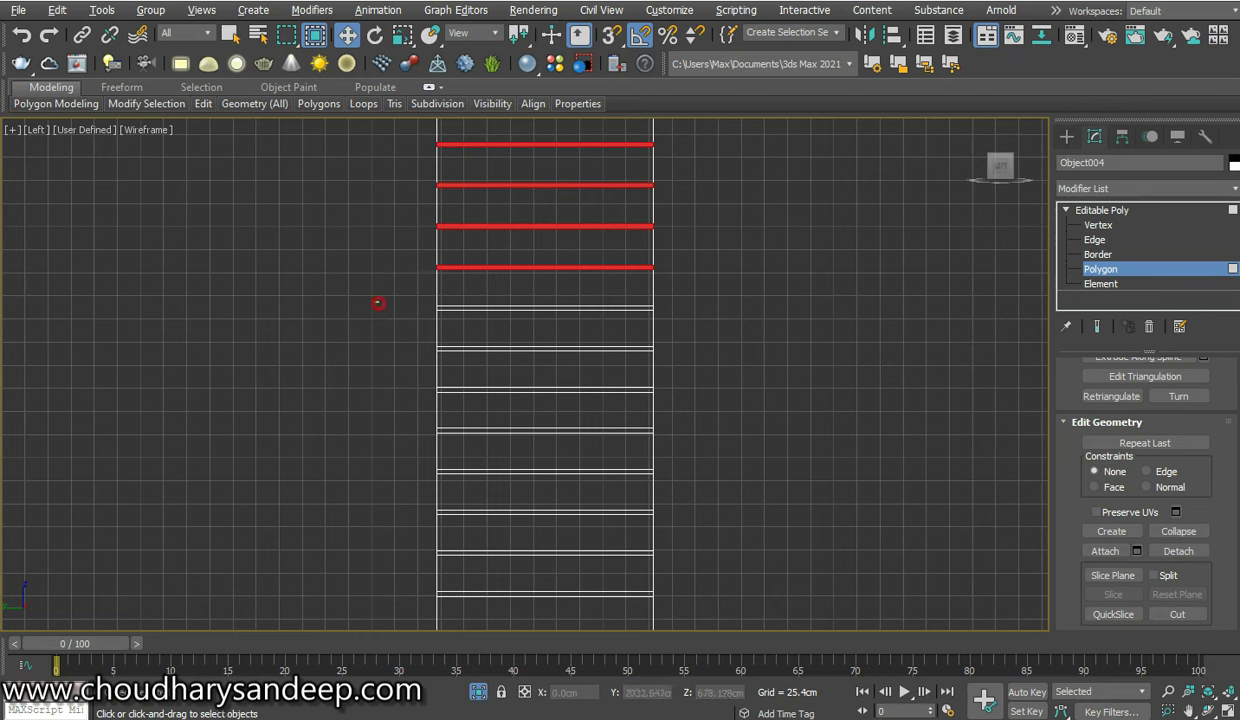
left_click_drag(375, 302, 703, 320, "ctrl")
left_click_drag(390, 330, 718, 358, "ctrl")
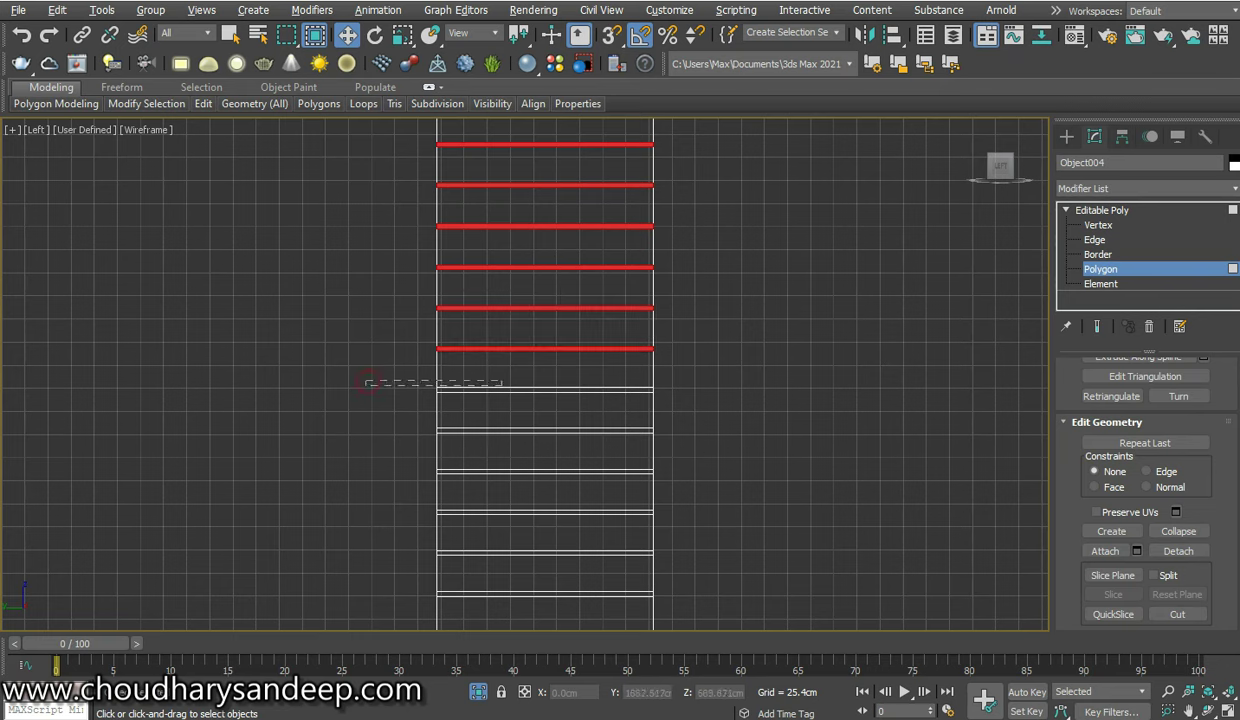
left_click_drag(368, 382, 664, 402, "ctrl")
left_click_drag(680, 453, 680, 453, "ctrl")
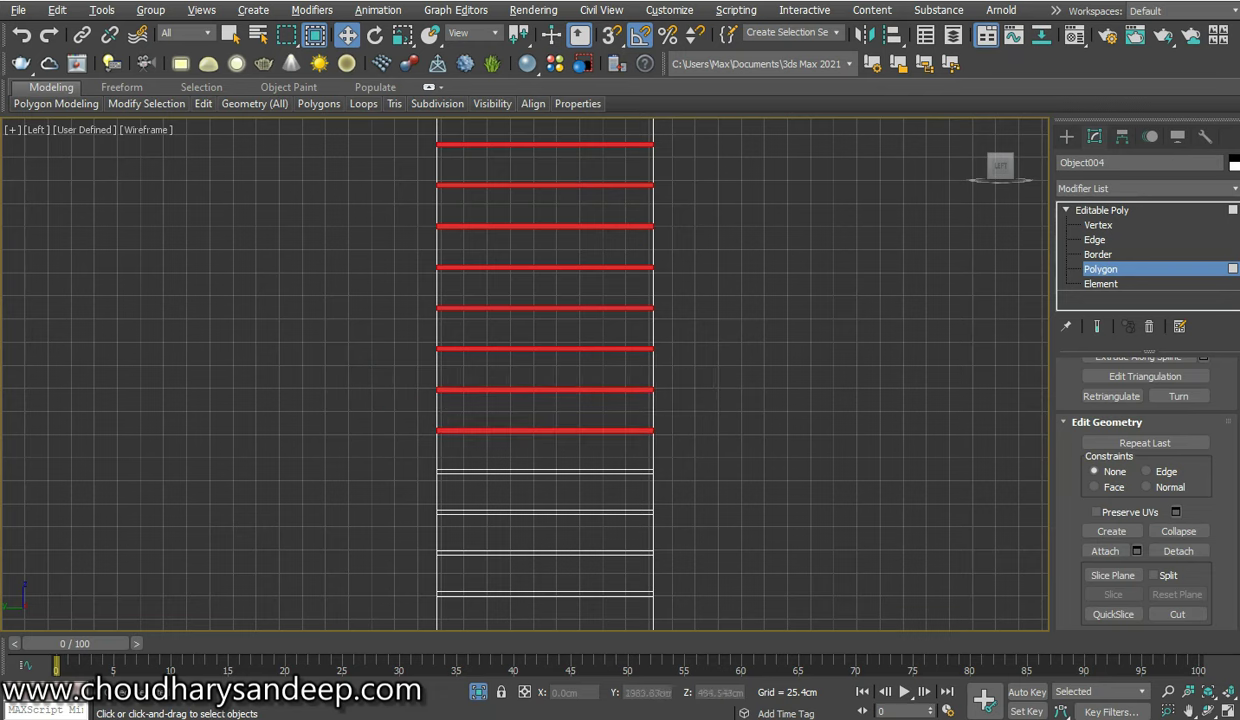
middle_click_drag(397, 460, 406, 298)
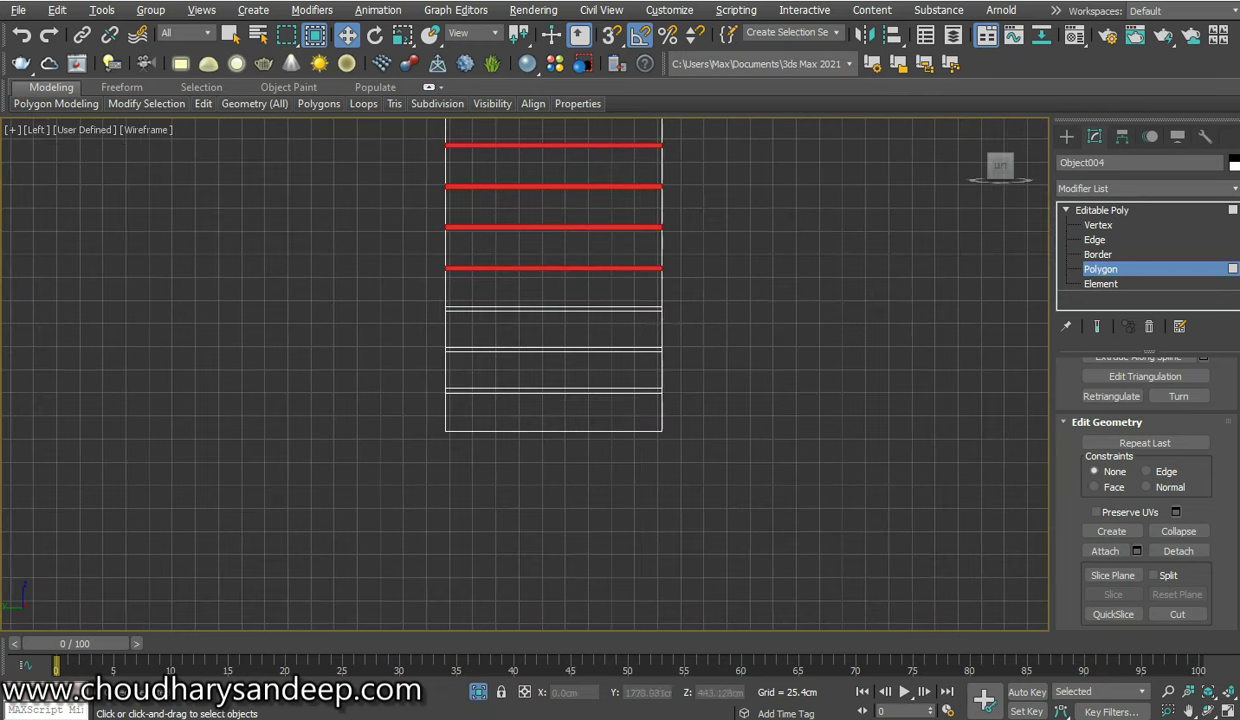
left_click_drag(382, 291, 747, 313, "ctrl")
left_click_drag(363, 329, 659, 351, "ctrl")
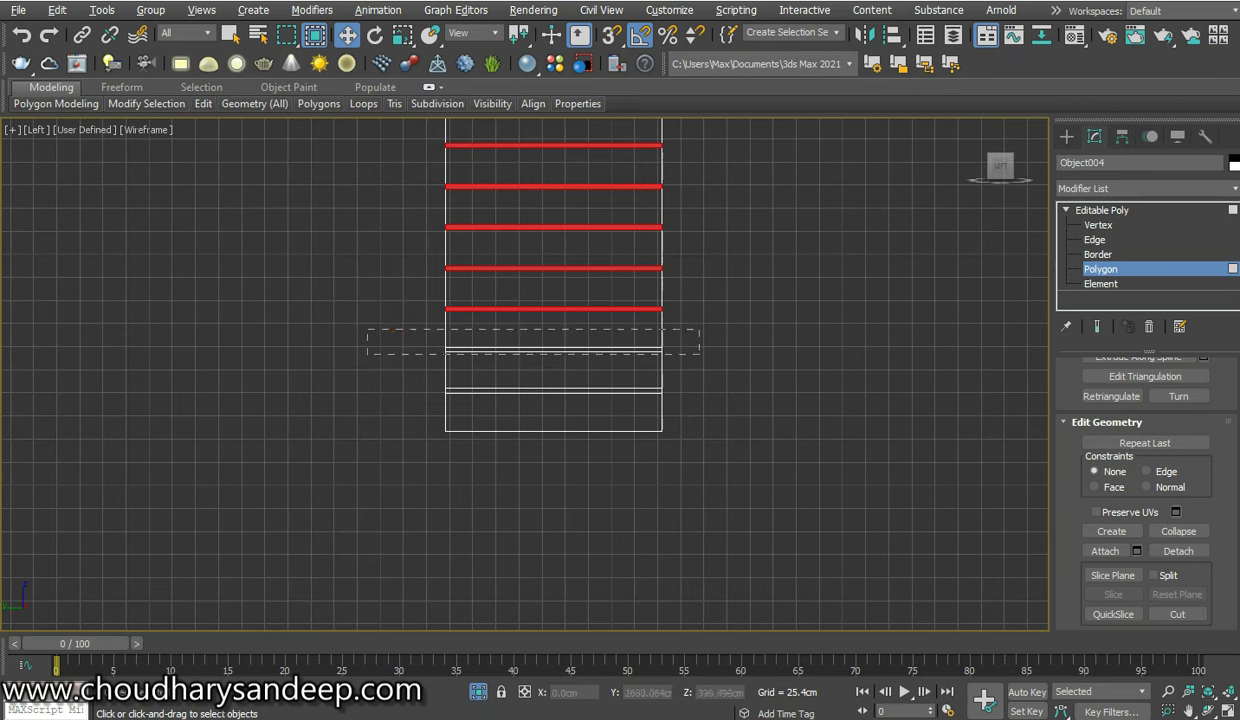
left_click_drag(674, 410, 674, 410, "ctrl")
mouse_move(600, 300)
middle_mouse_down()
mouse_move(551, 480)
mouse_move(609, 310)
middle_mouse_up()
Restore four viewports and start a Local Normal extrude of the strips at -5 cm
key("alt+w")
key("alt+w")
right_click(611, 313)
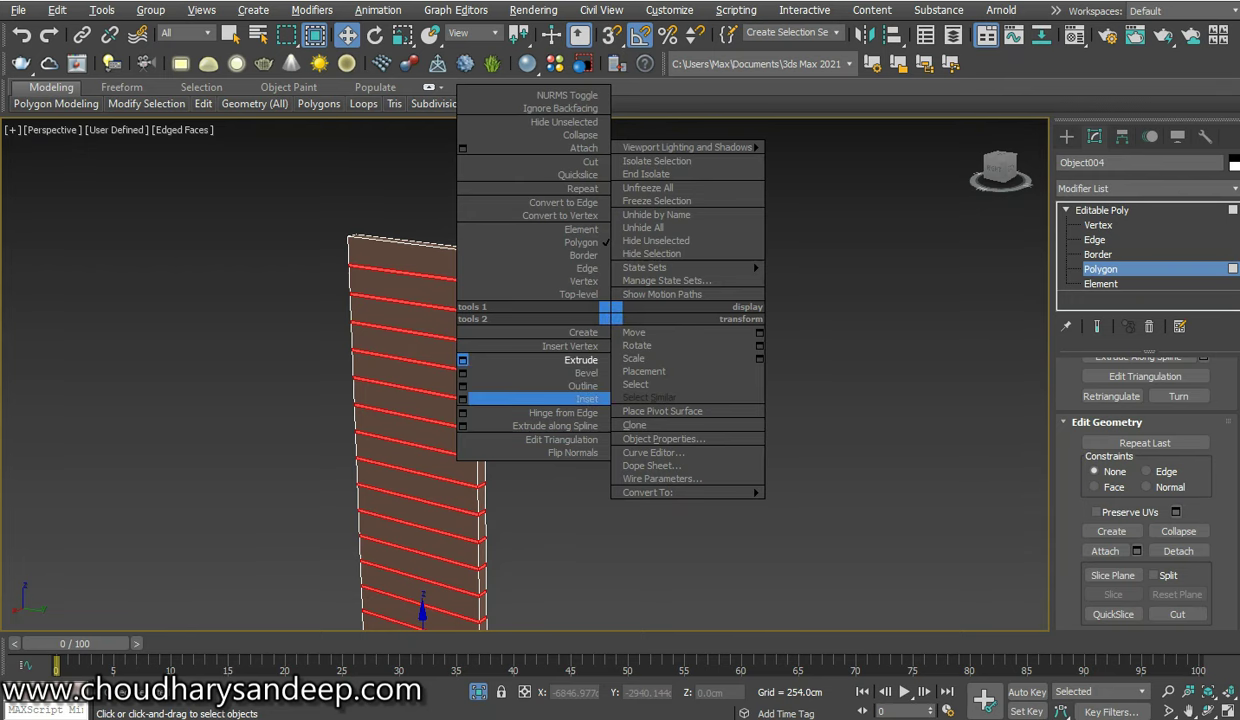
left_click(462, 360)
middle_click_drag(458, 350, 538, 383)
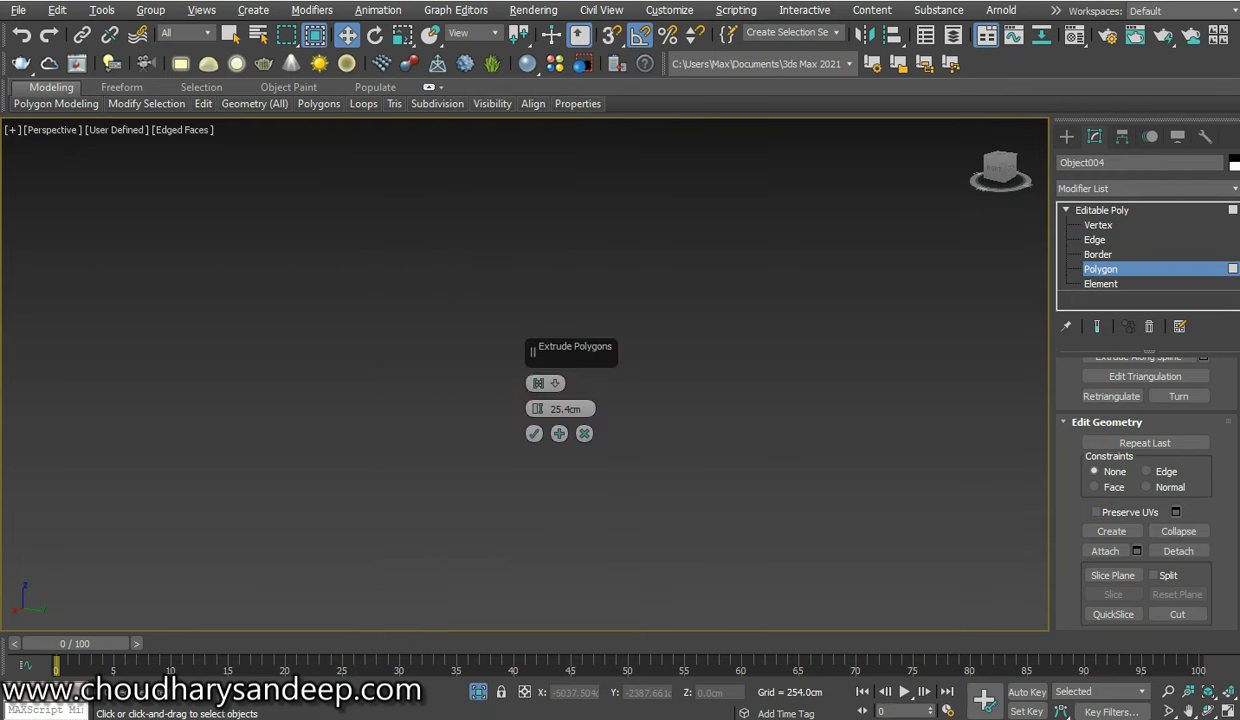
scroll(538, 383, "up", 5)
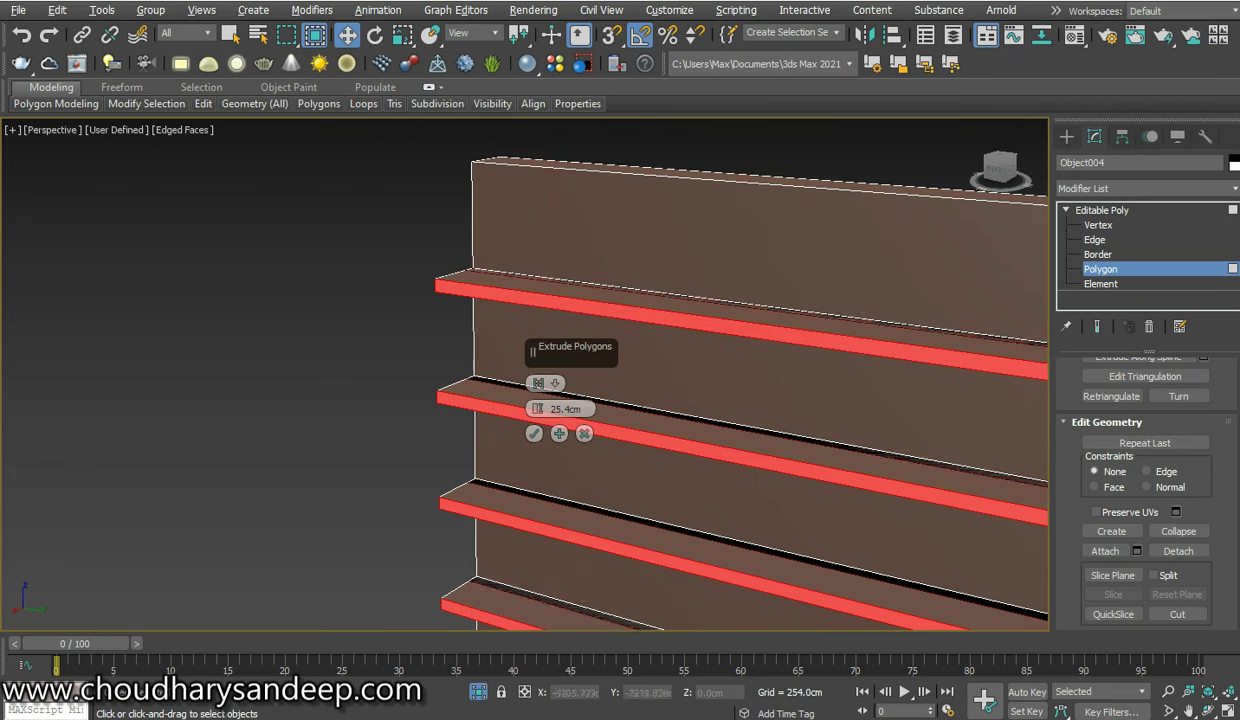
left_click(540, 383)
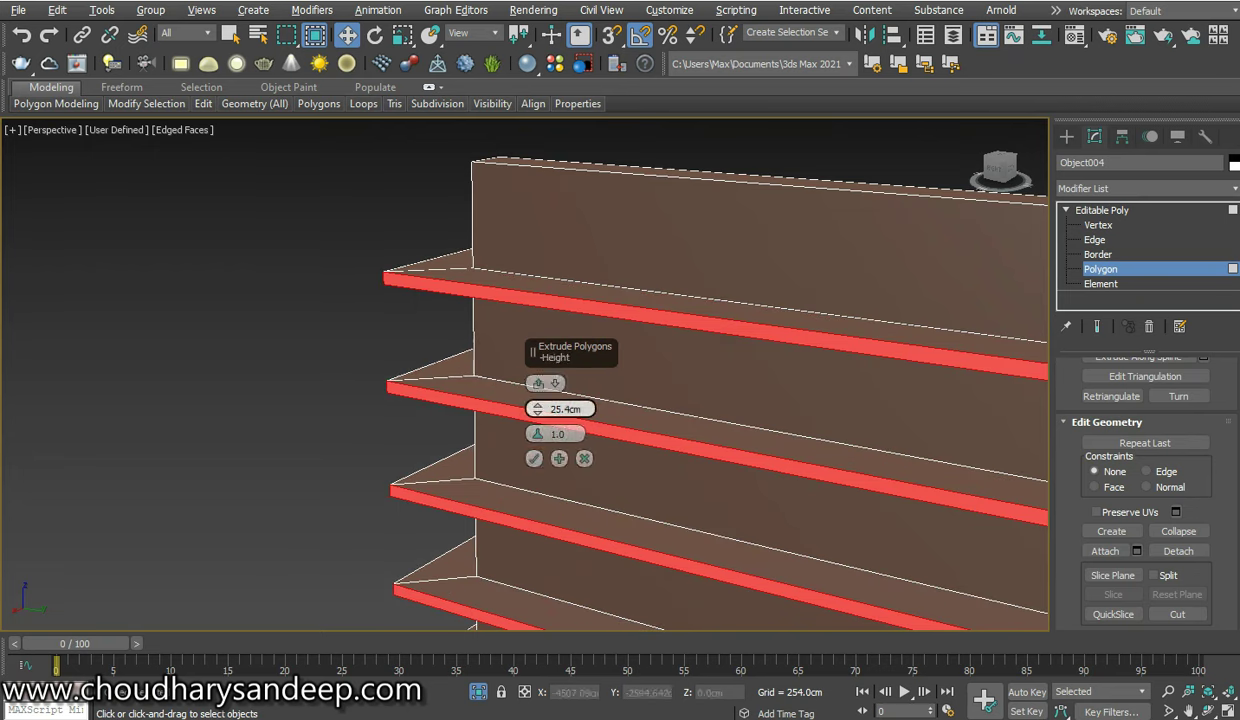
type("-5")
key("Return")
Change the extrude height to -3 cm, accept it, and leave Polygon level
scroll(540, 383, "down", 5)
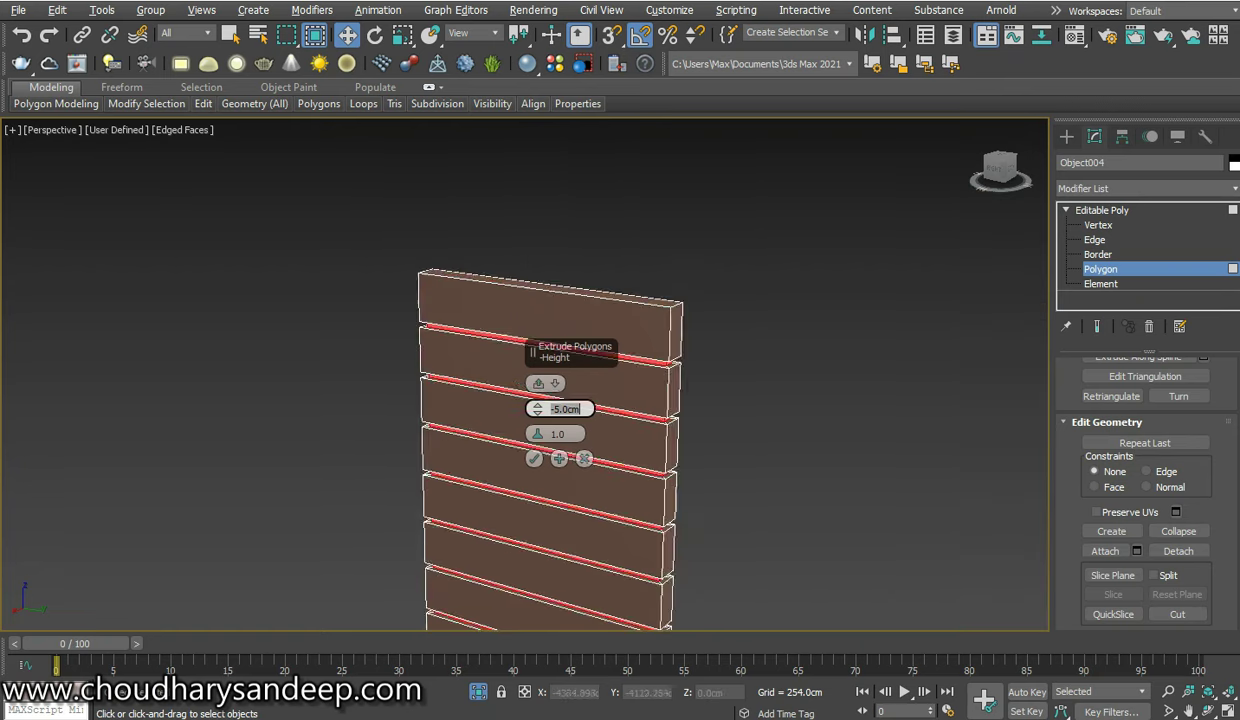
middle_click_drag(540, 383, 540, 383, "alt")
scroll(540, 383, "up", 5)
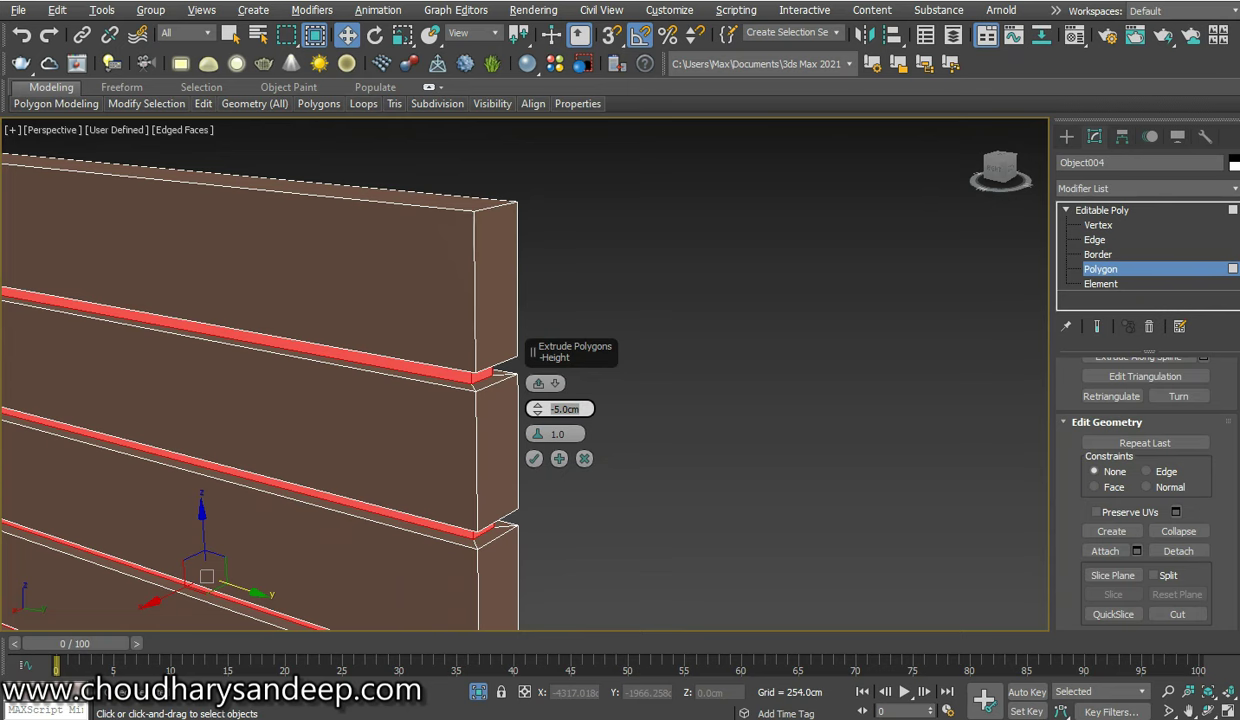
type("-3")
key("Return")
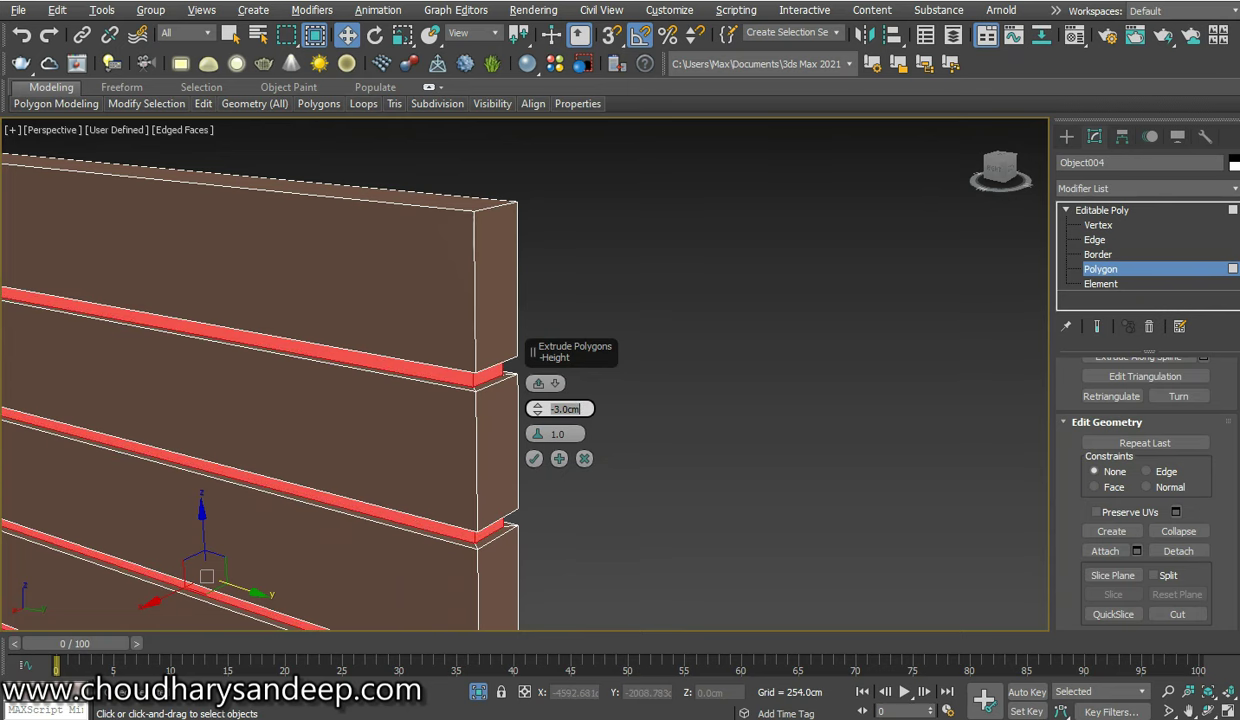
left_click(534, 458)
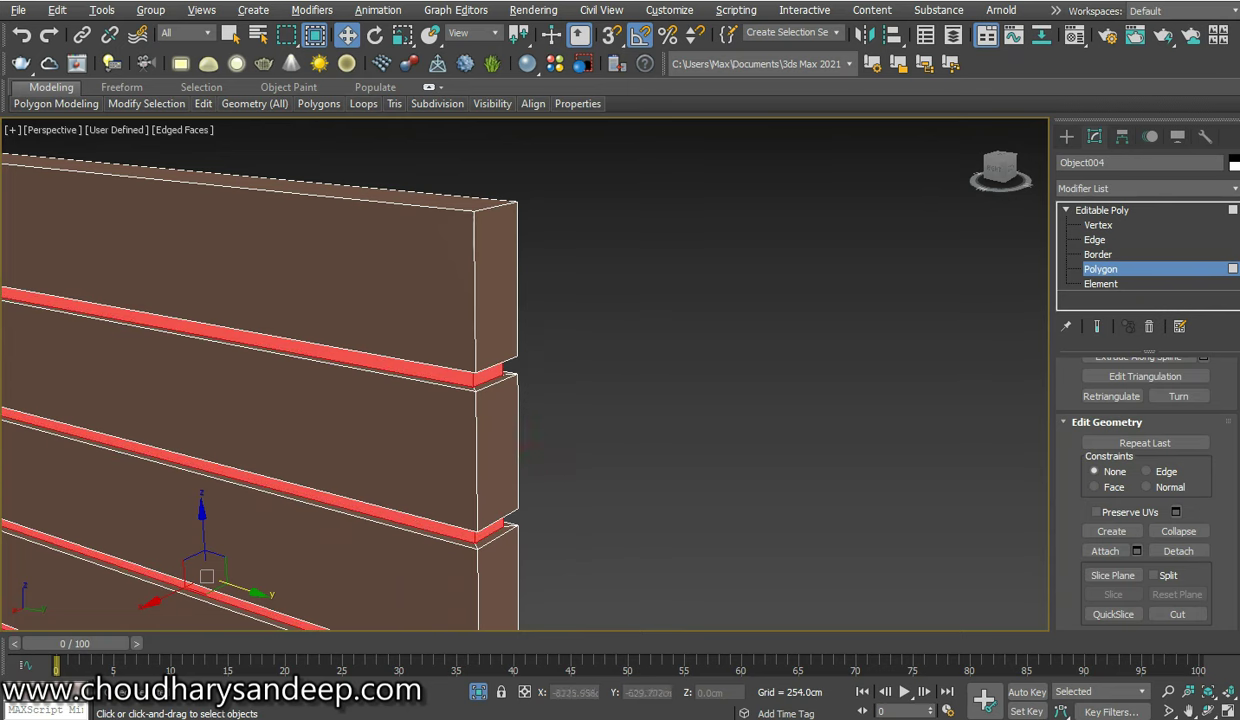
key("6")
scroll(530, 450, "down", 6)
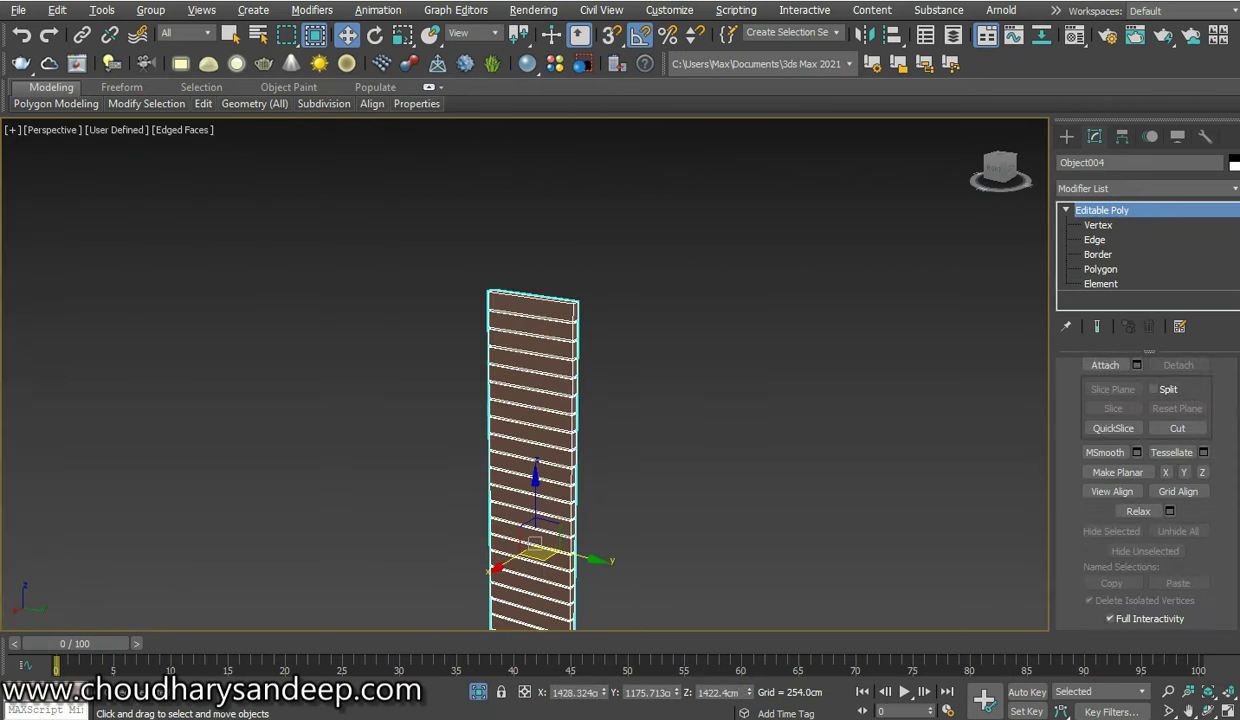
End isolation, turn off Edged Faces, and return to Polygon level on the groove faces
left_click(477, 691)
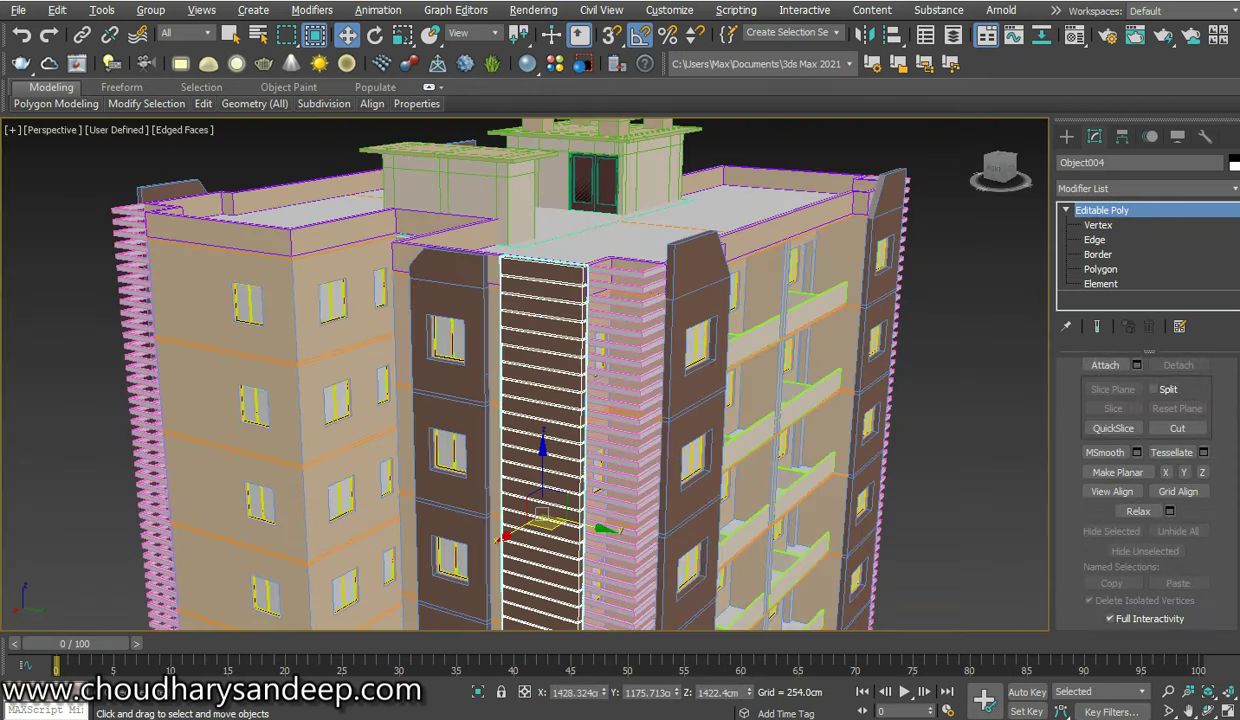
key("F4")
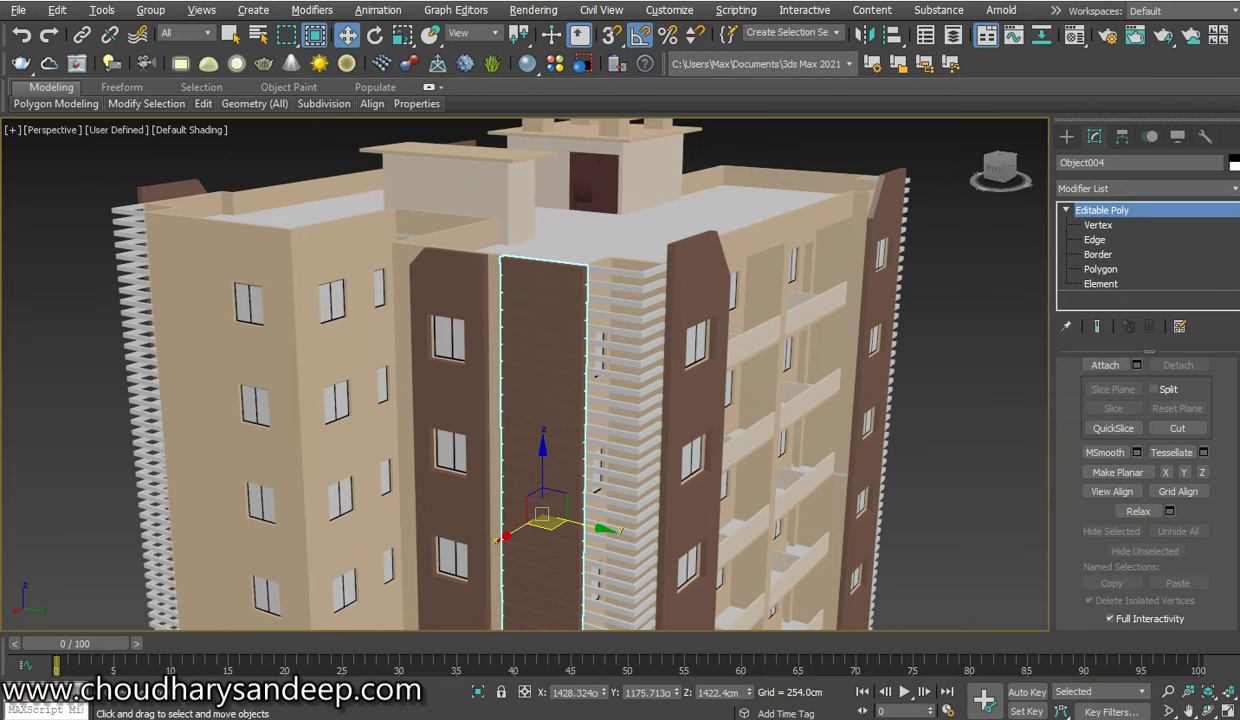
scroll(570, 340, "up", 4)
scroll(570, 340, "up", 2)
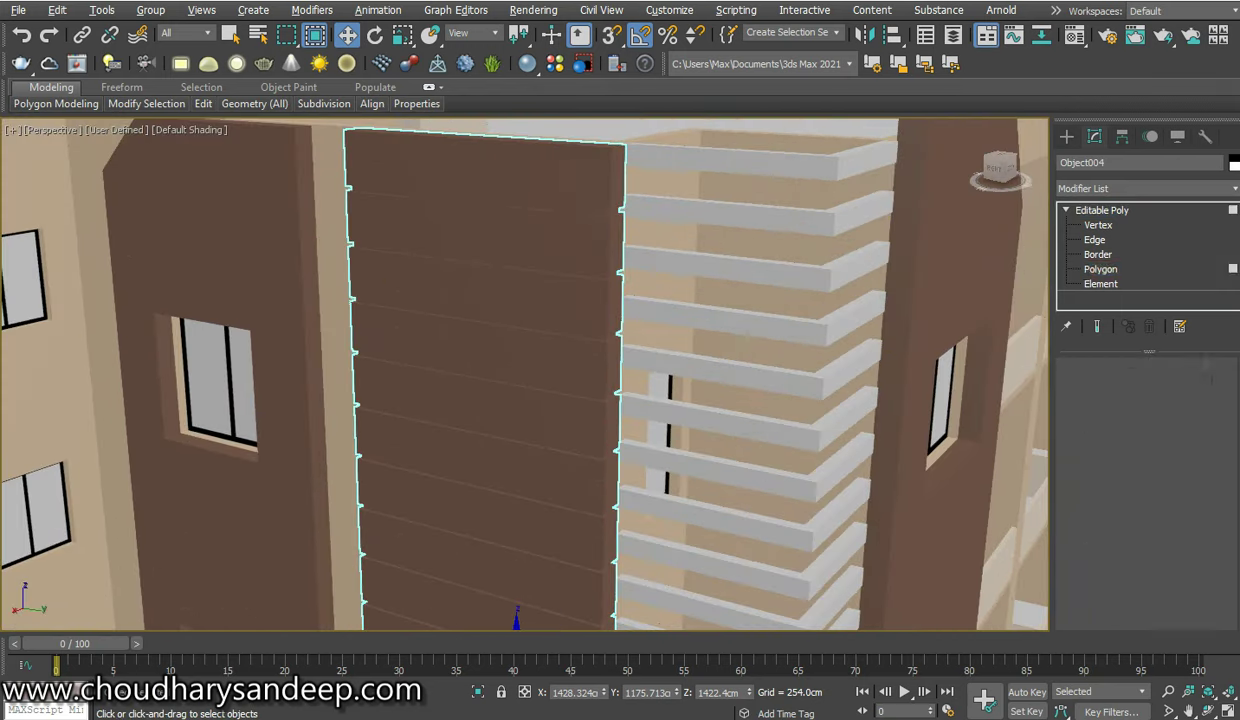
key("4")
scroll(520, 370, "down", 5)
scroll(400, 300, "up", 5)
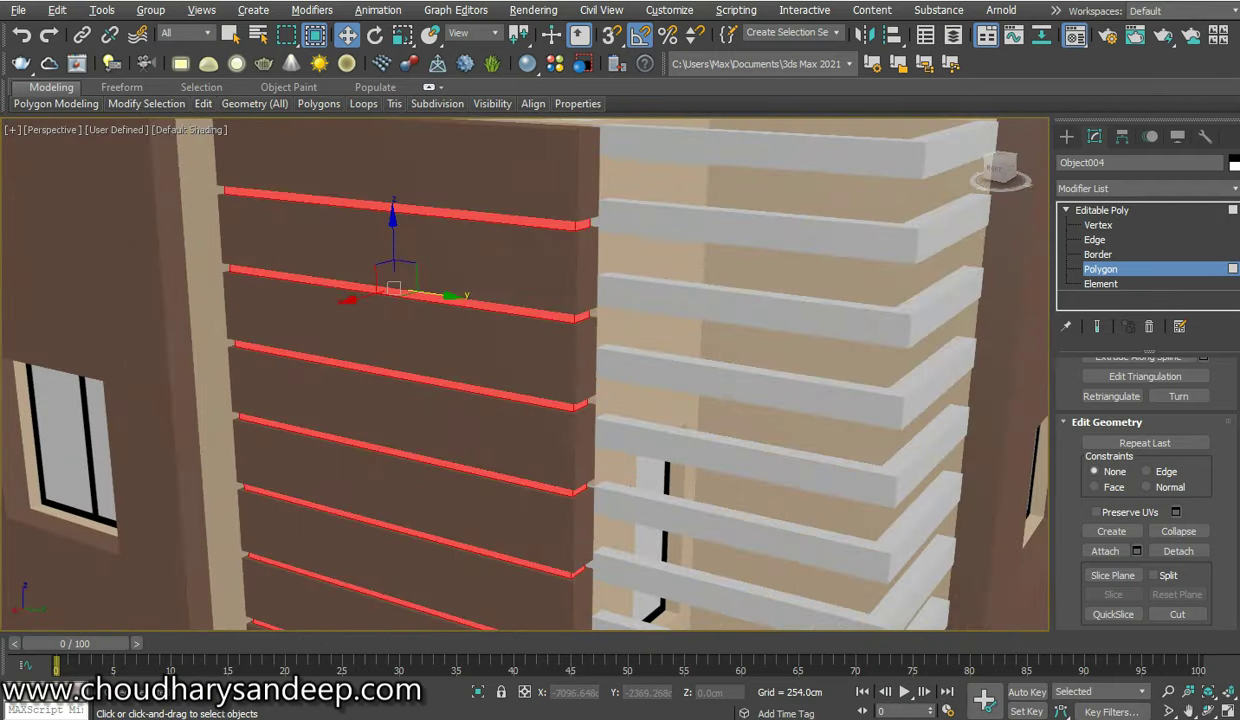
Assign the Wall material's white Material #40 to the selected groove polygons
key("m")
scroll(274, 386, "down", 3)
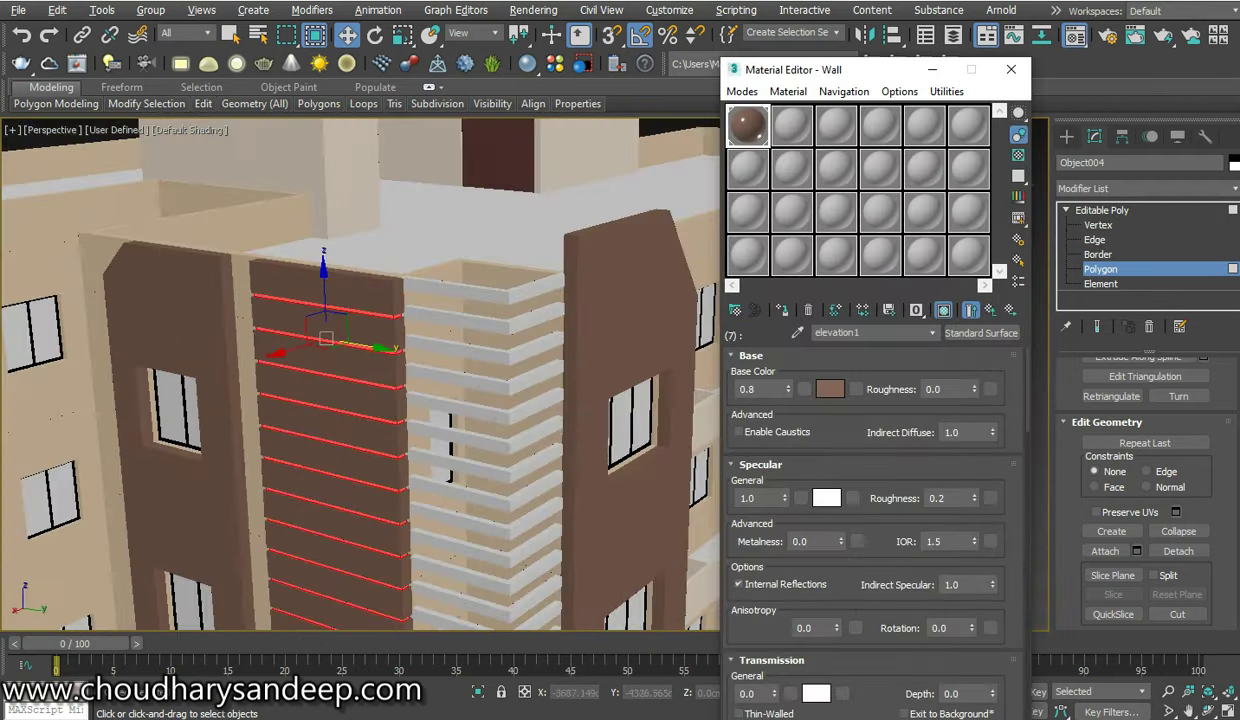
left_click(970, 310)
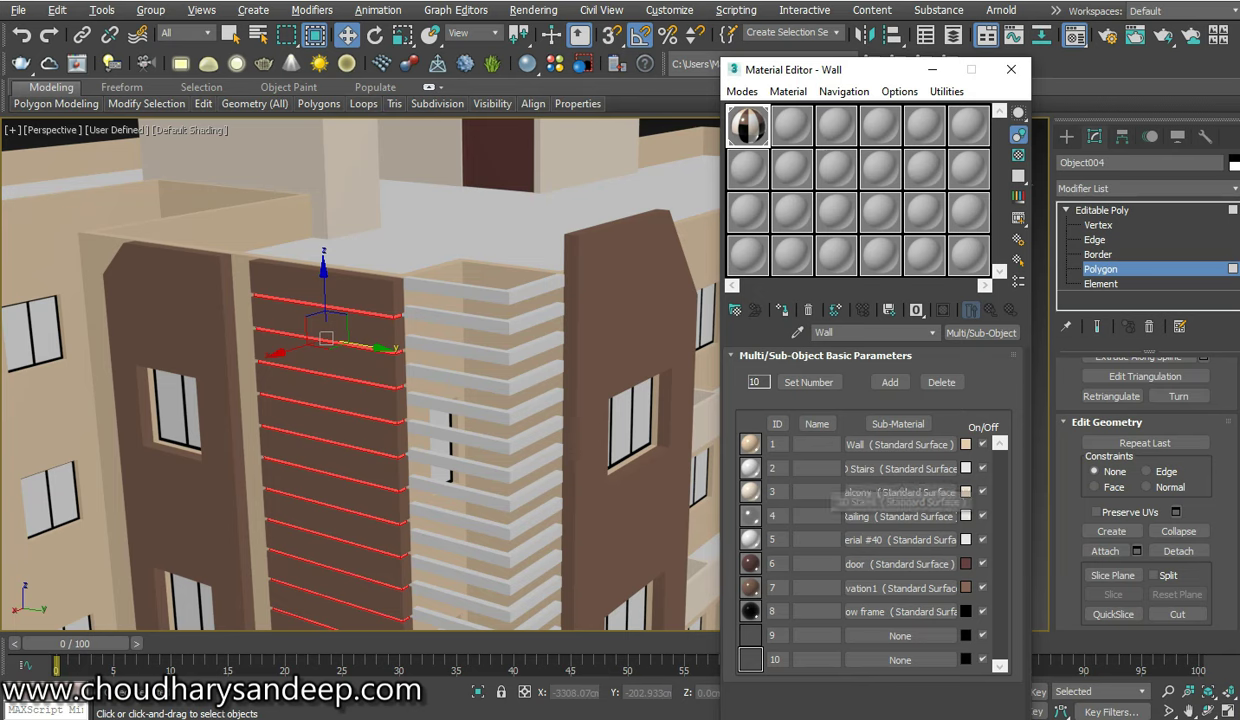
left_click(900, 540)
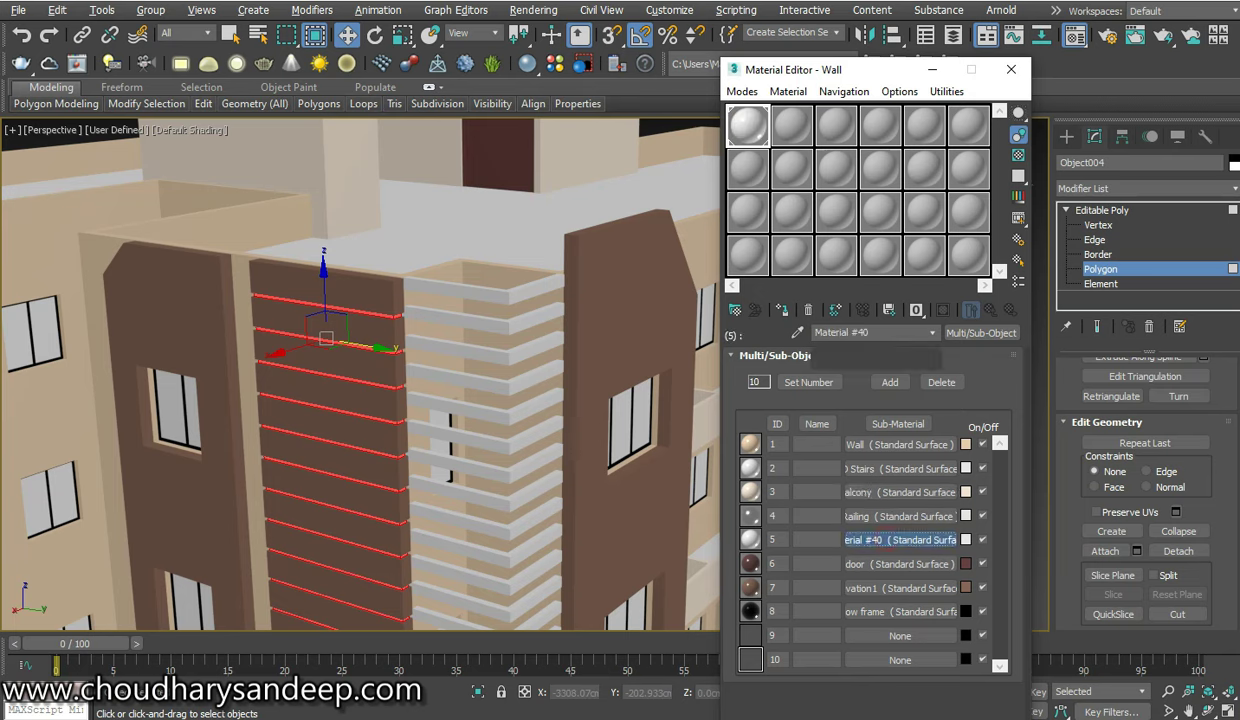
left_click(757, 309)
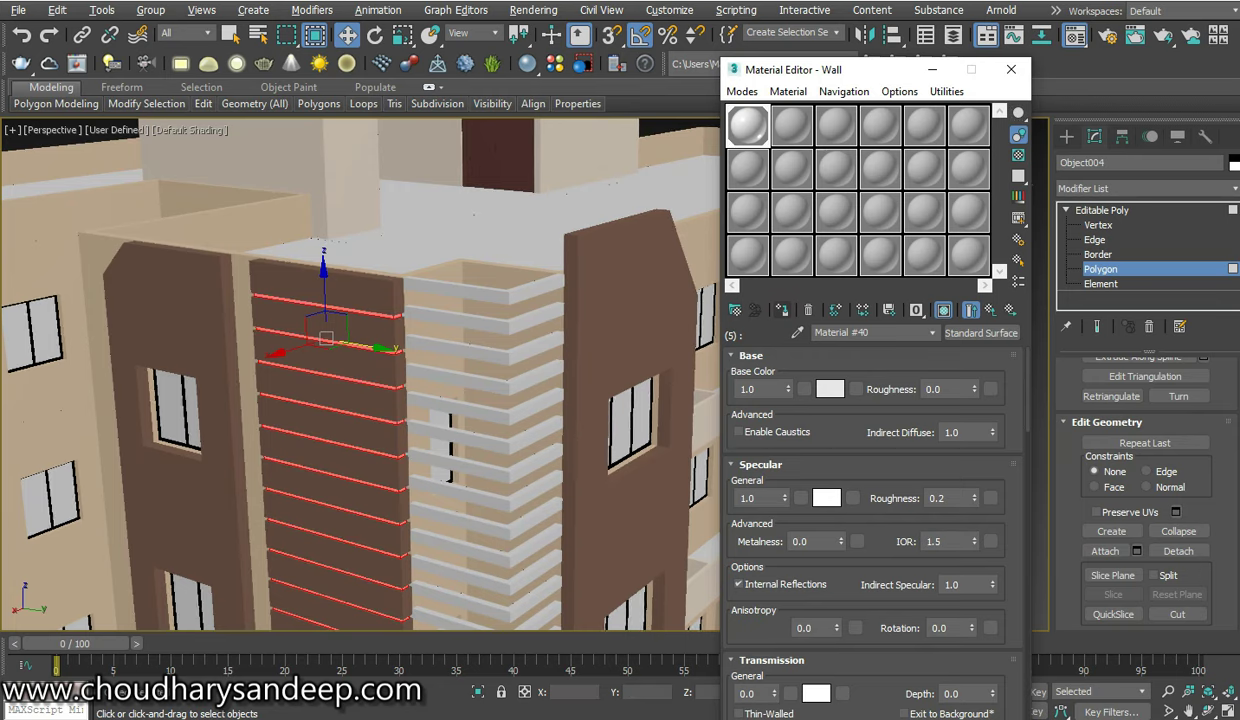
left_click(1102, 210)
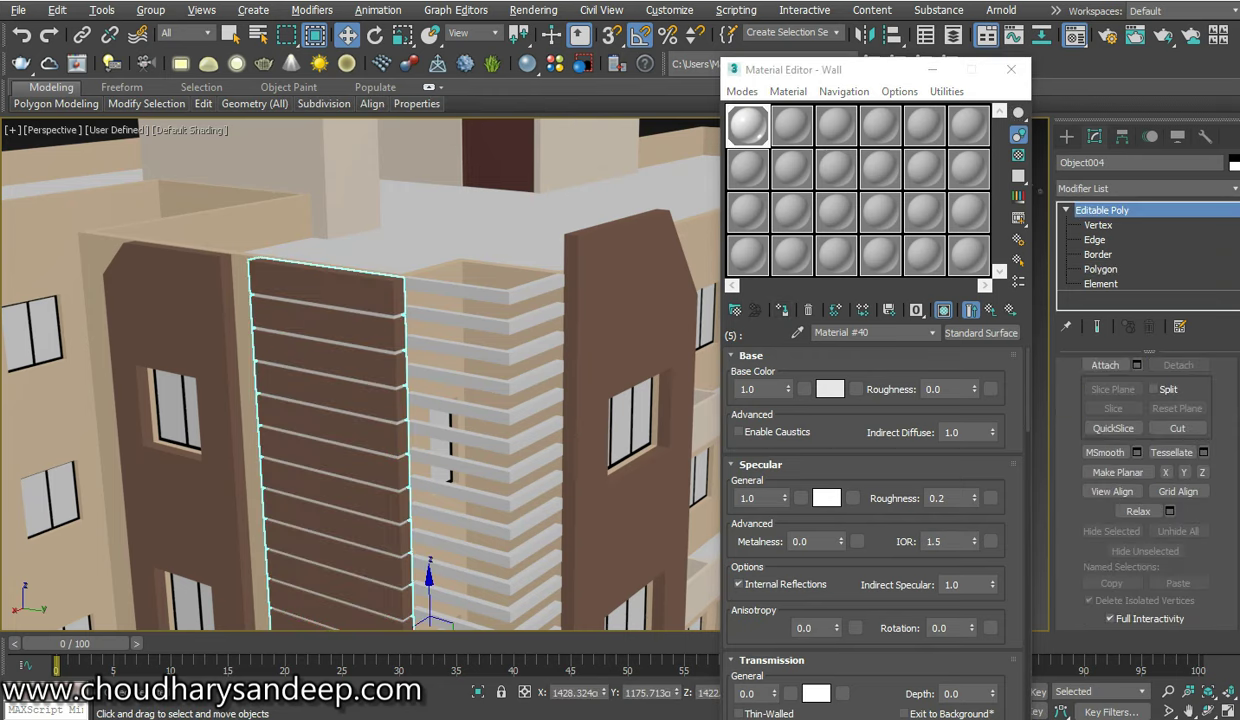
Close the Material Editor, reselect the building mesh and orbit to view it
scroll(300, 450, "down", 3)
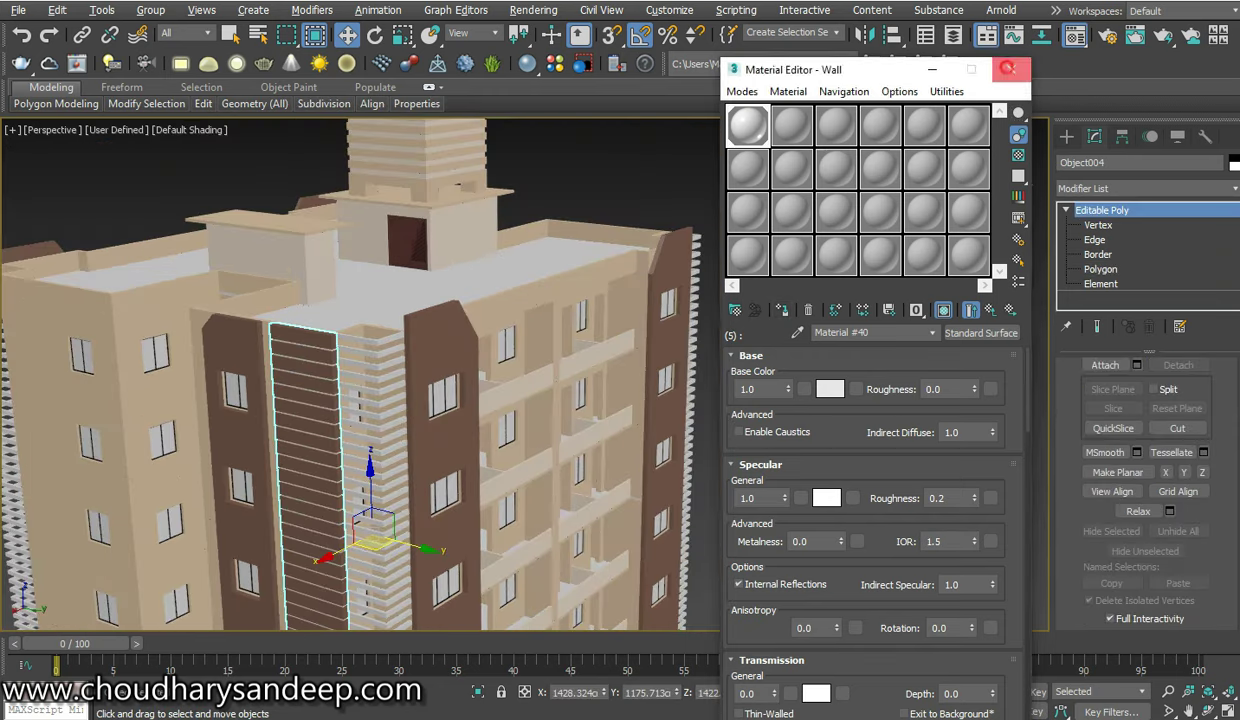
left_click(1011, 69)
scroll(471, 385, "down", 5)
middle_click_drag(471, 385, 621, 385)
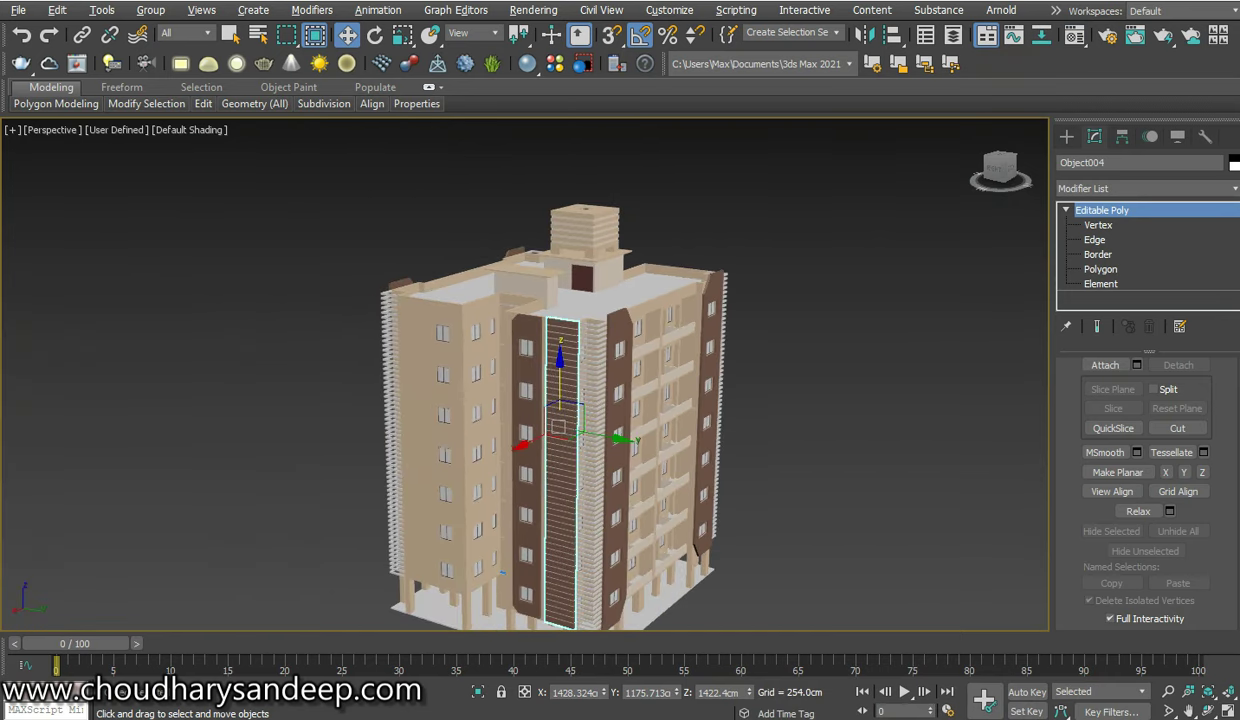
scroll(815, 380, "up", 3)
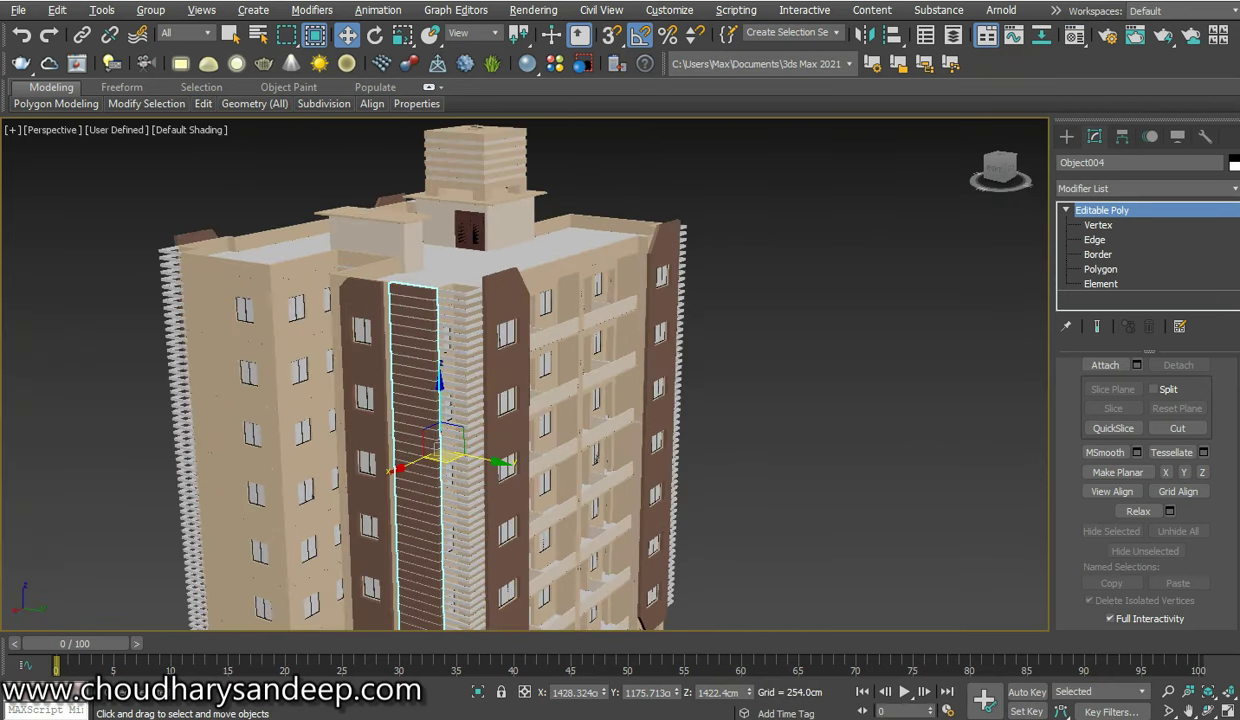
left_click(815, 380)
left_click(355, 330)
scroll(500, 330, "down", 3)
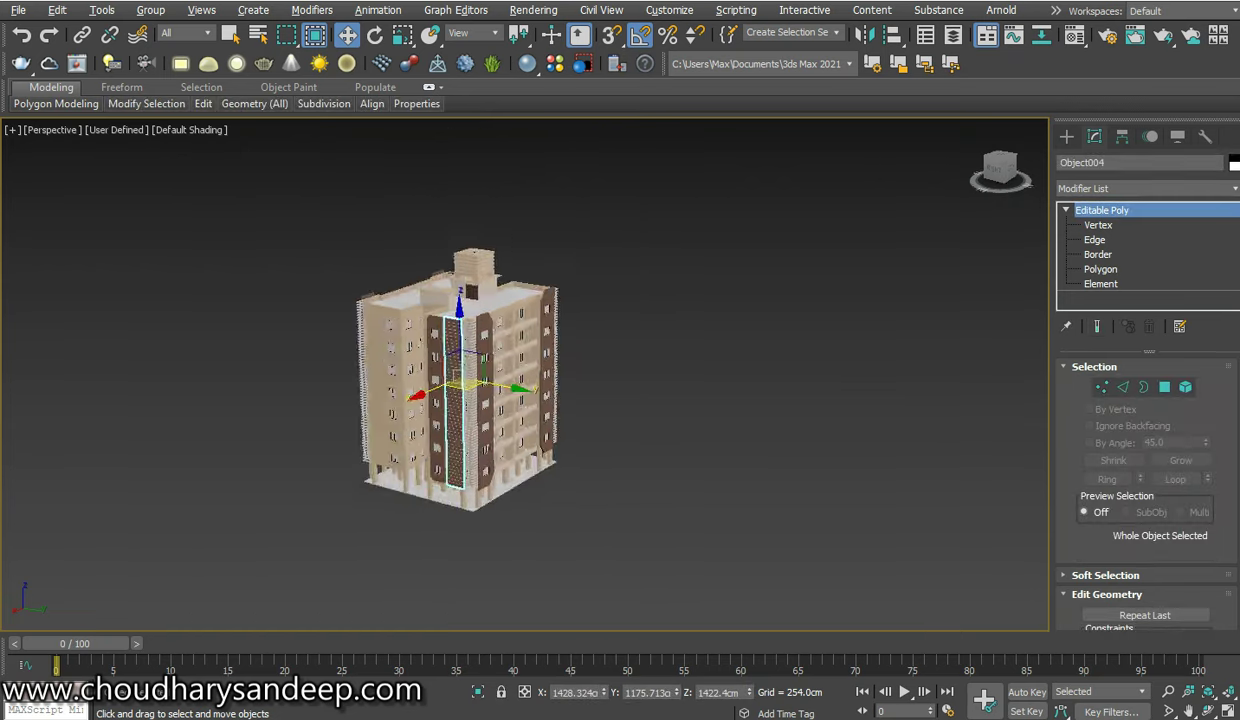
mouse_move(500, 330)
middle_mouse_down("alt")
mouse_move(500, 420)
mouse_move(500, 250)
middle_mouse_up("alt")
scroll(500, 380, "up", 3)
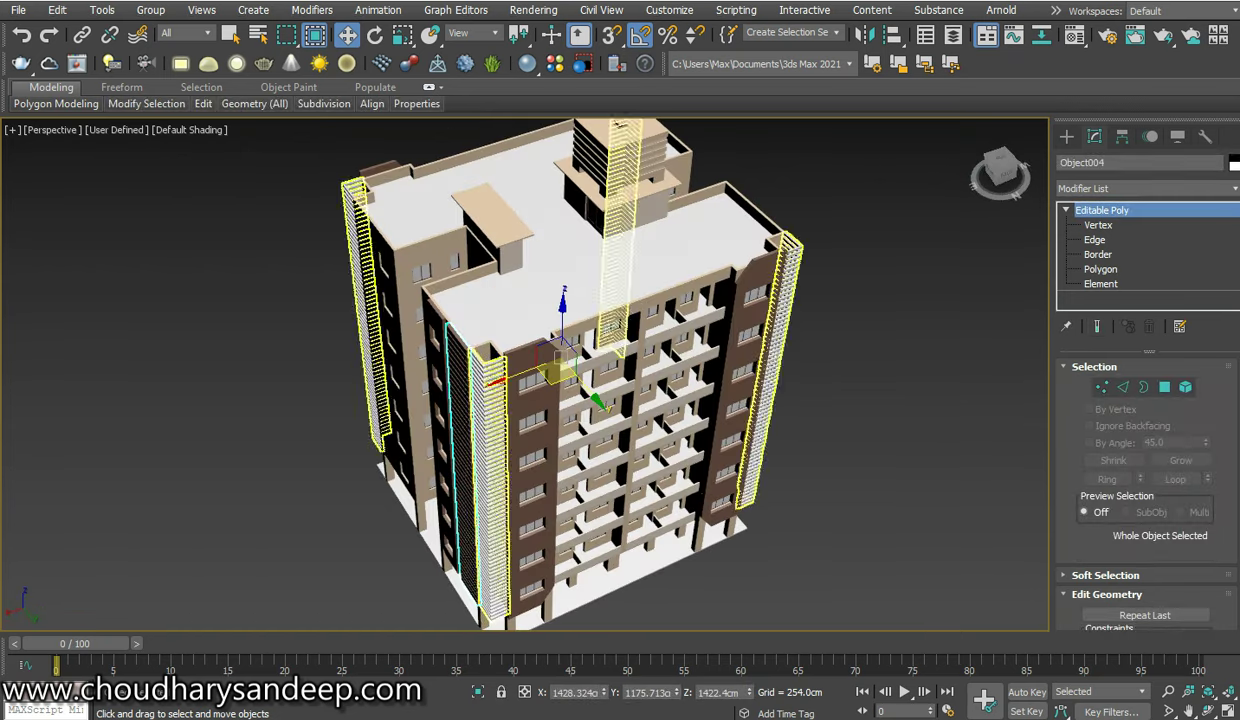
middle_click_drag(500, 380, 460, 380, "alt")
middle_click_drag(515, 320, 523, 336, "alt")
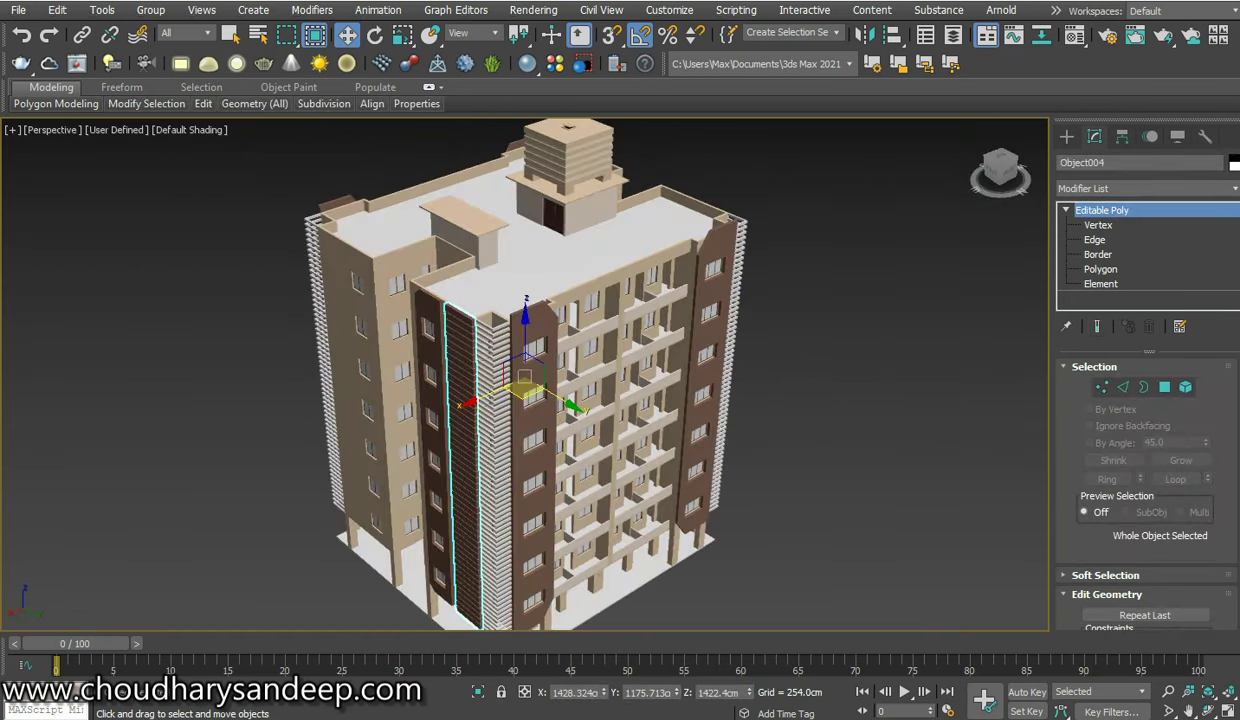
Save as Exterior Design 2021.max in the Exterior Design tutorials folder, replacing the old file
key("ctrl+shift+s")
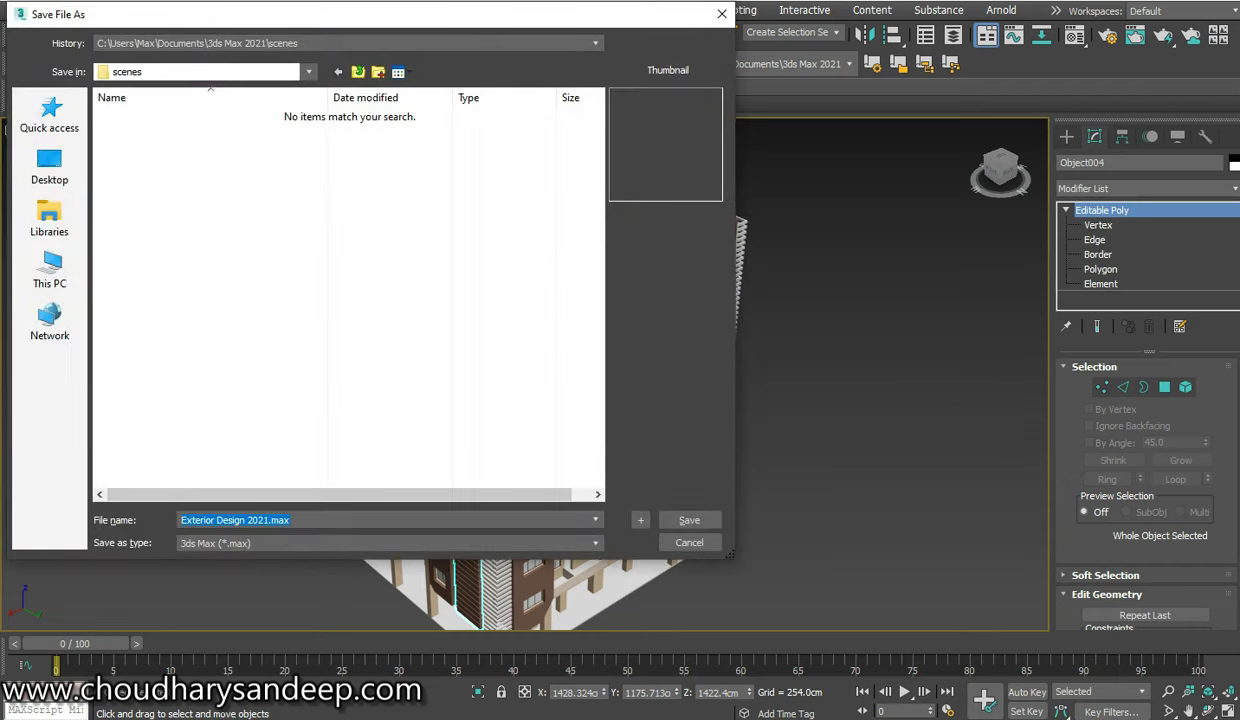
left_click(232, 43)
left_click(230, 70)
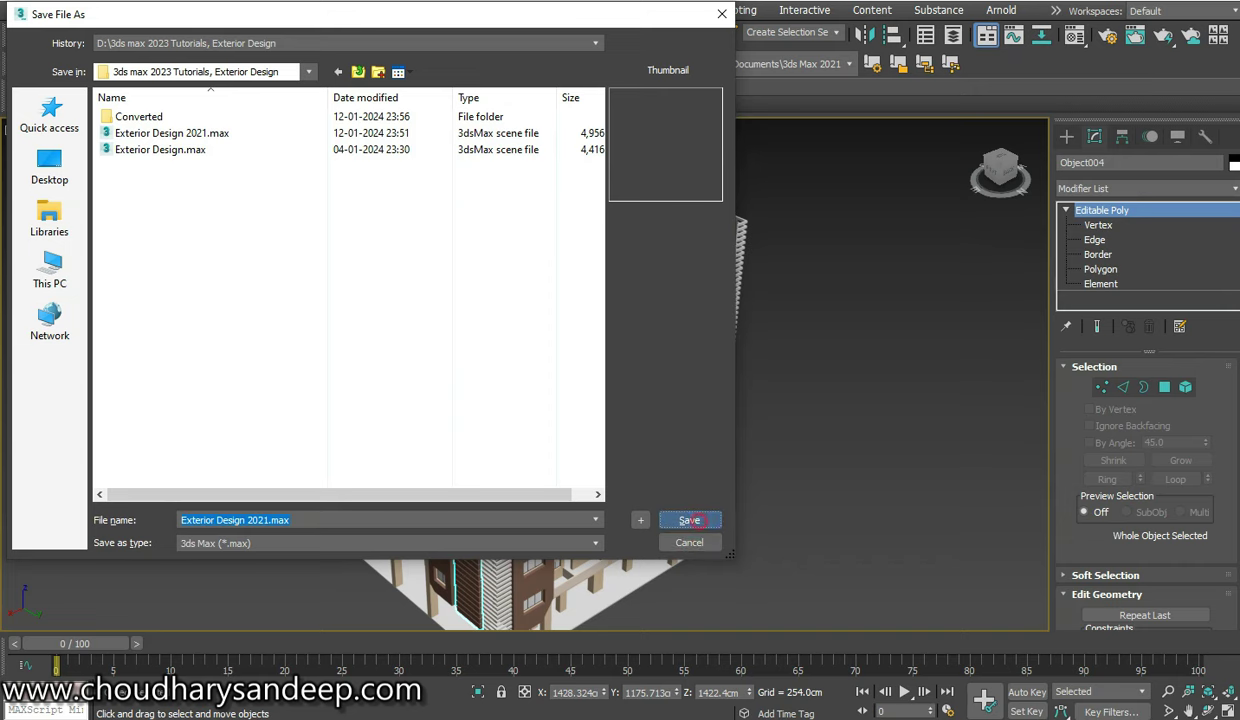
left_click(689, 520)
left_click(654, 381)
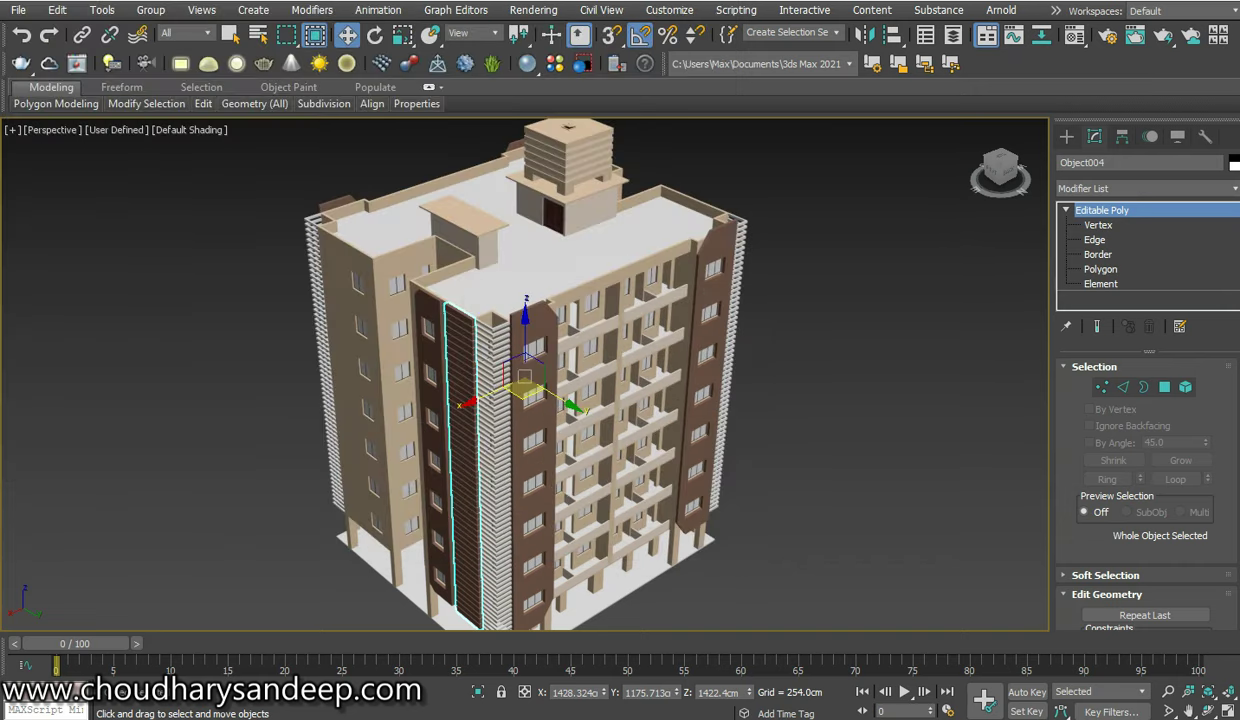
Add Symmetry and Mirror modifiers to Object004, with the mirror axis set to Y
left_click(1140, 188)
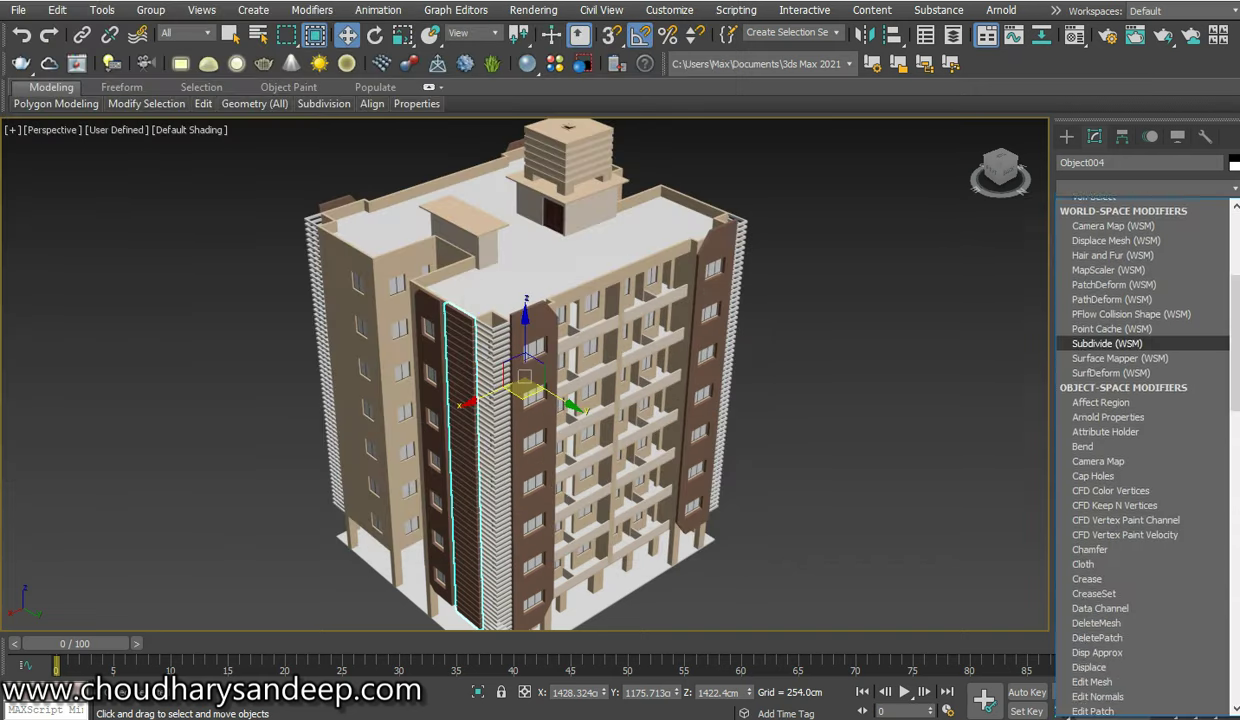
type("sym")
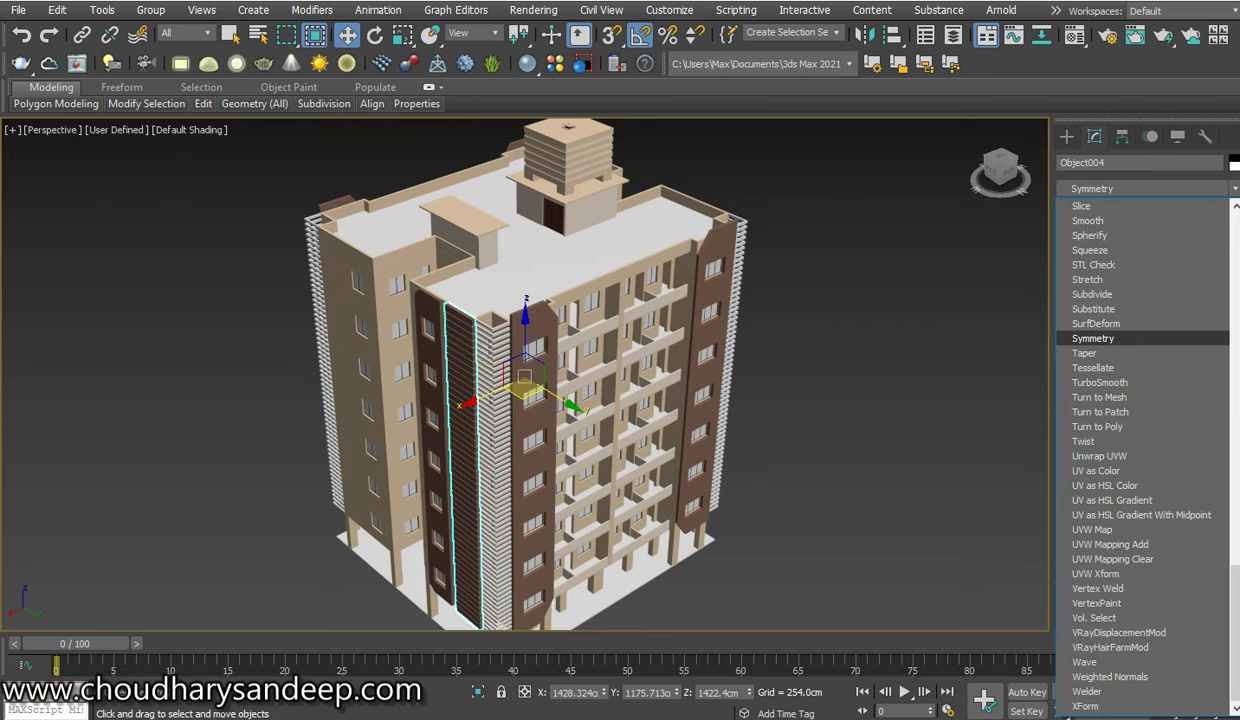
left_click(1119, 337)
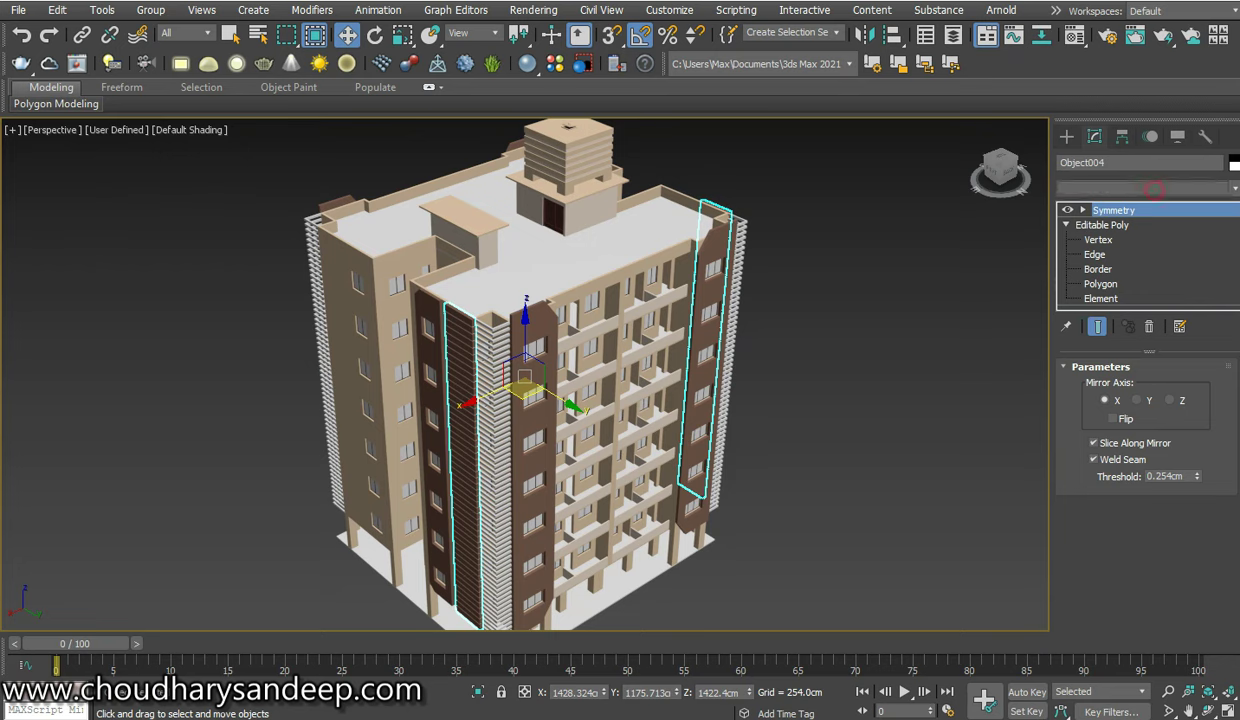
left_click(1148, 188)
scroll(1120, 400, "down", 10)
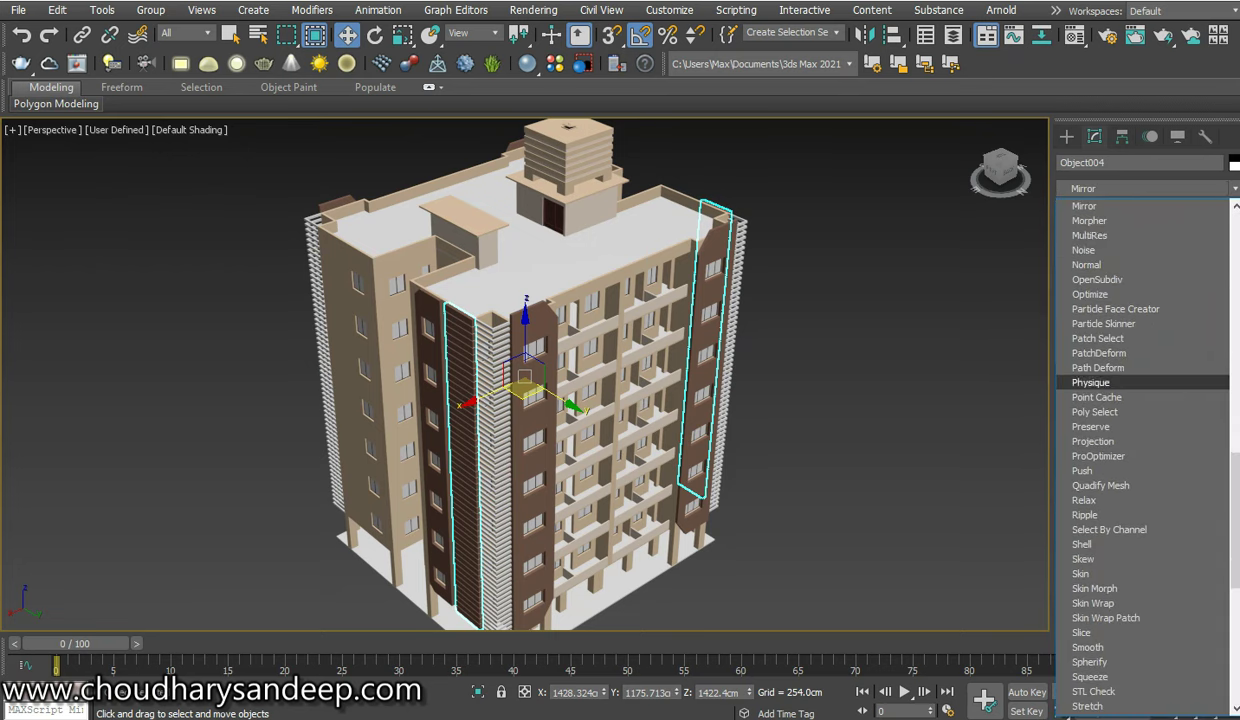
left_click(1100, 214)
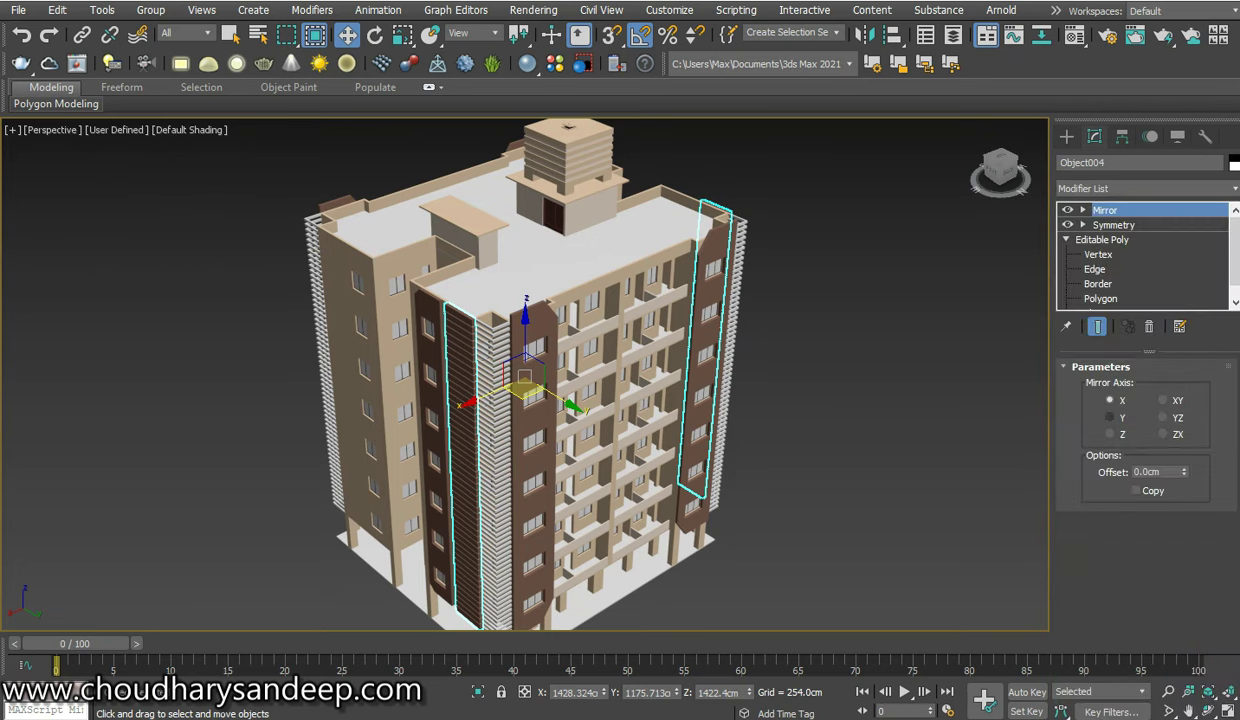
left_click(1110, 417)
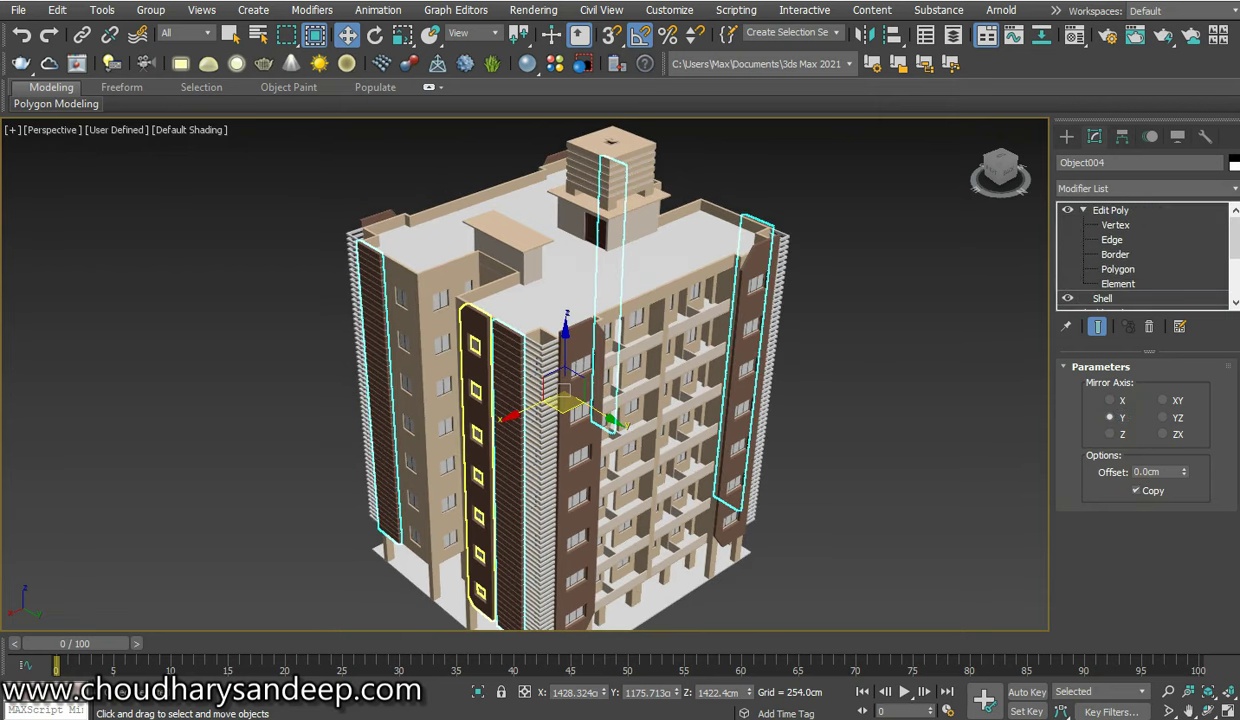
Add Symmetry and Mirror modifiers to Object003, mirroring across Y with Copy on
left_click(478, 450)
left_click(1145, 188)
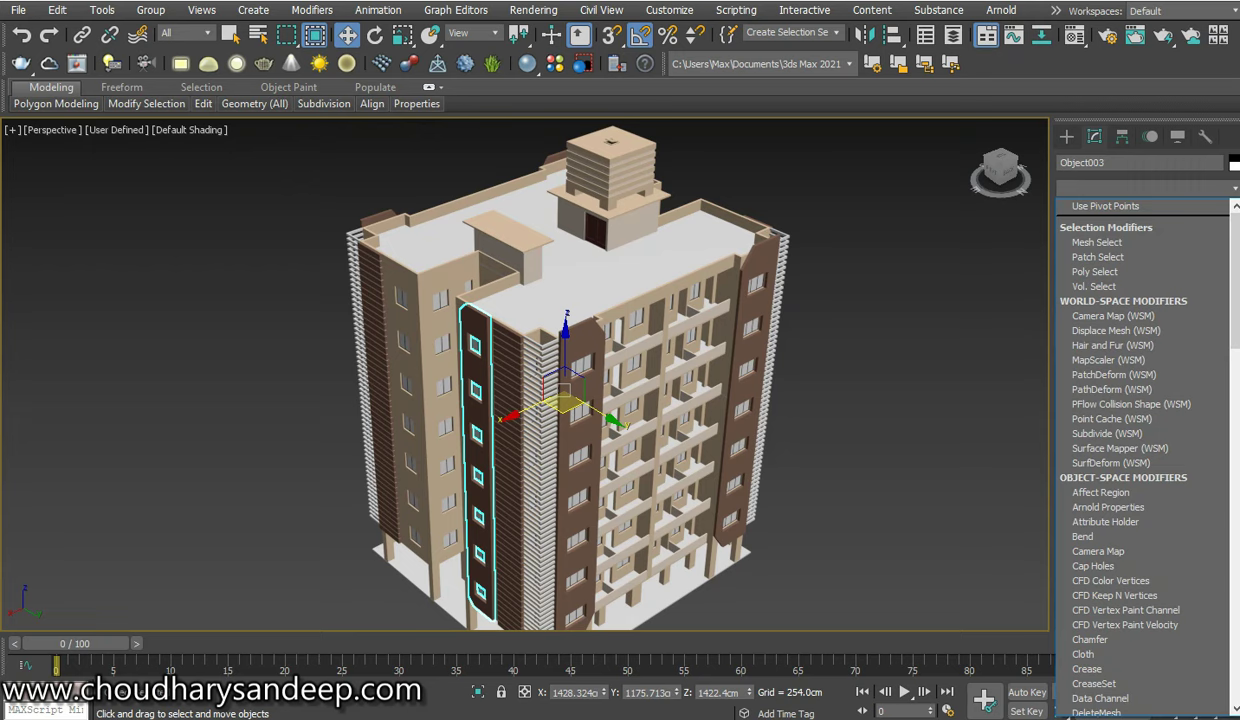
type("sym")
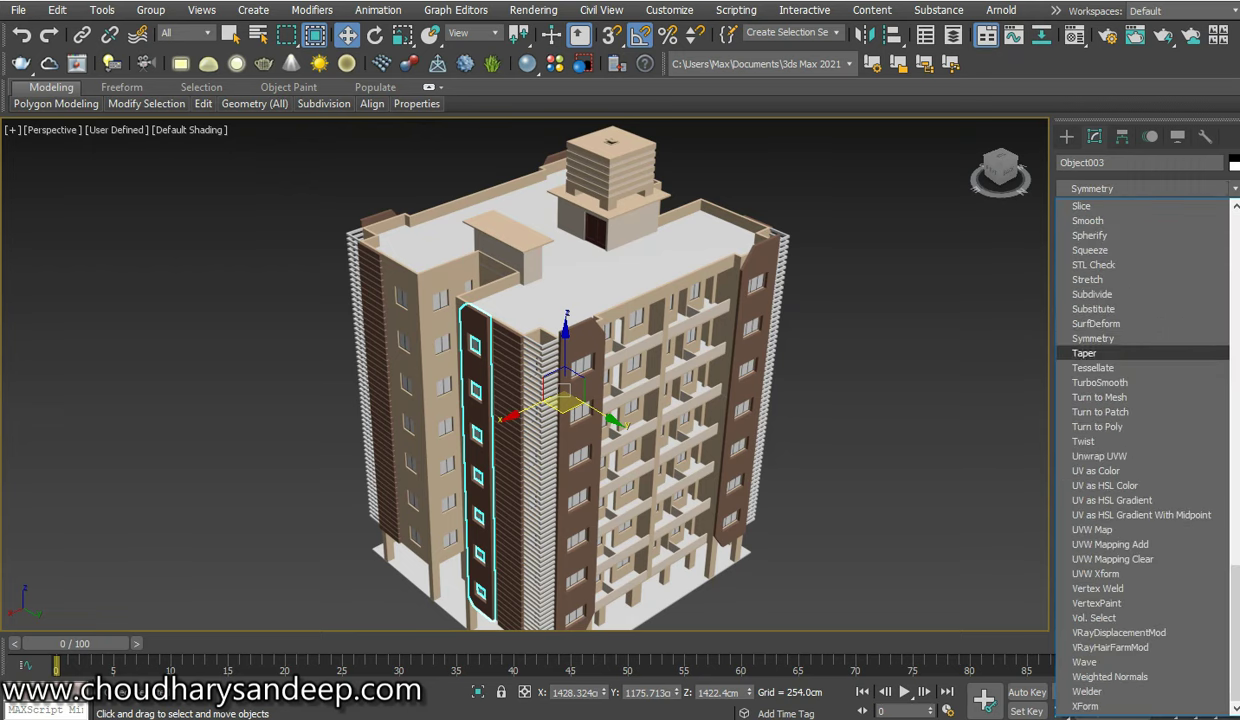
key("Return")
left_click(1145, 188)
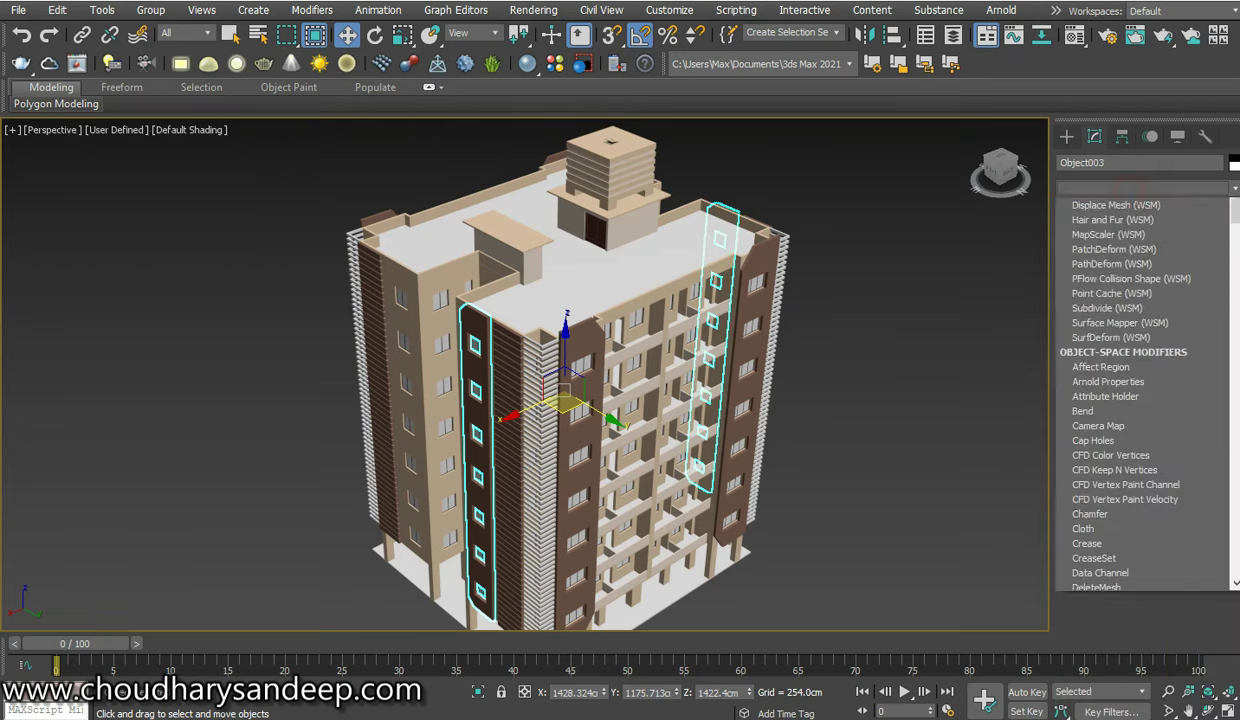
type("mi")
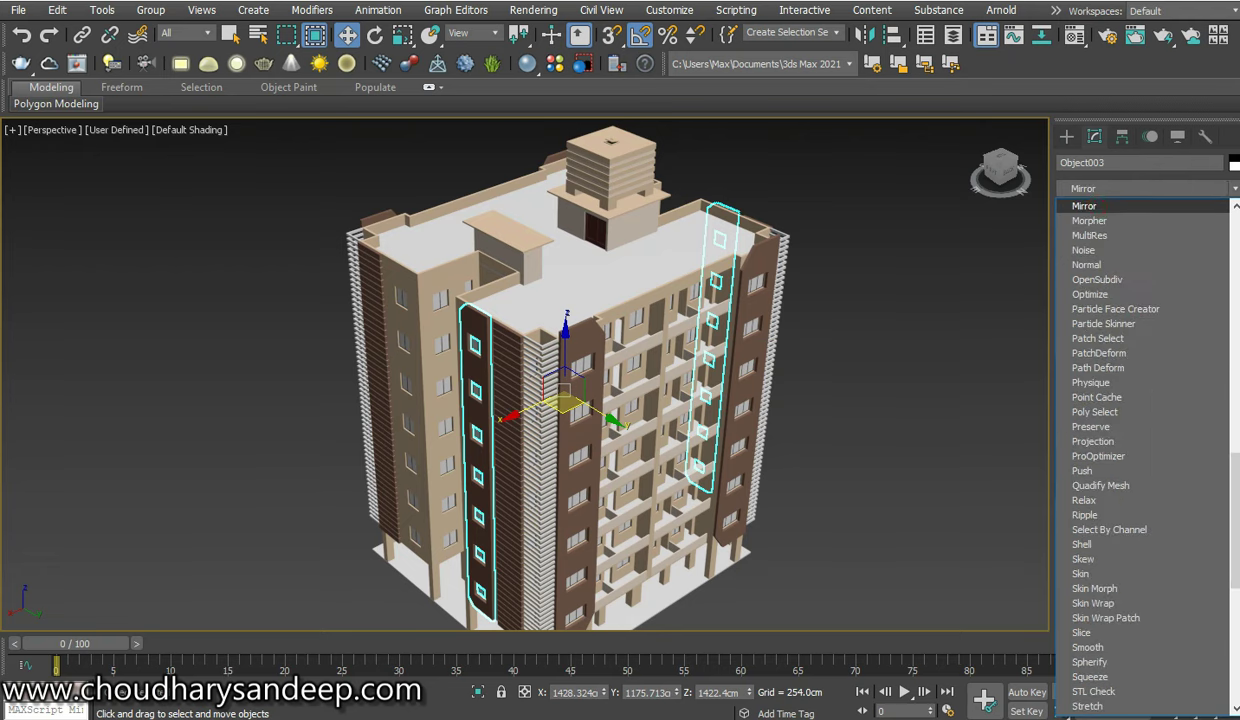
key("Return")
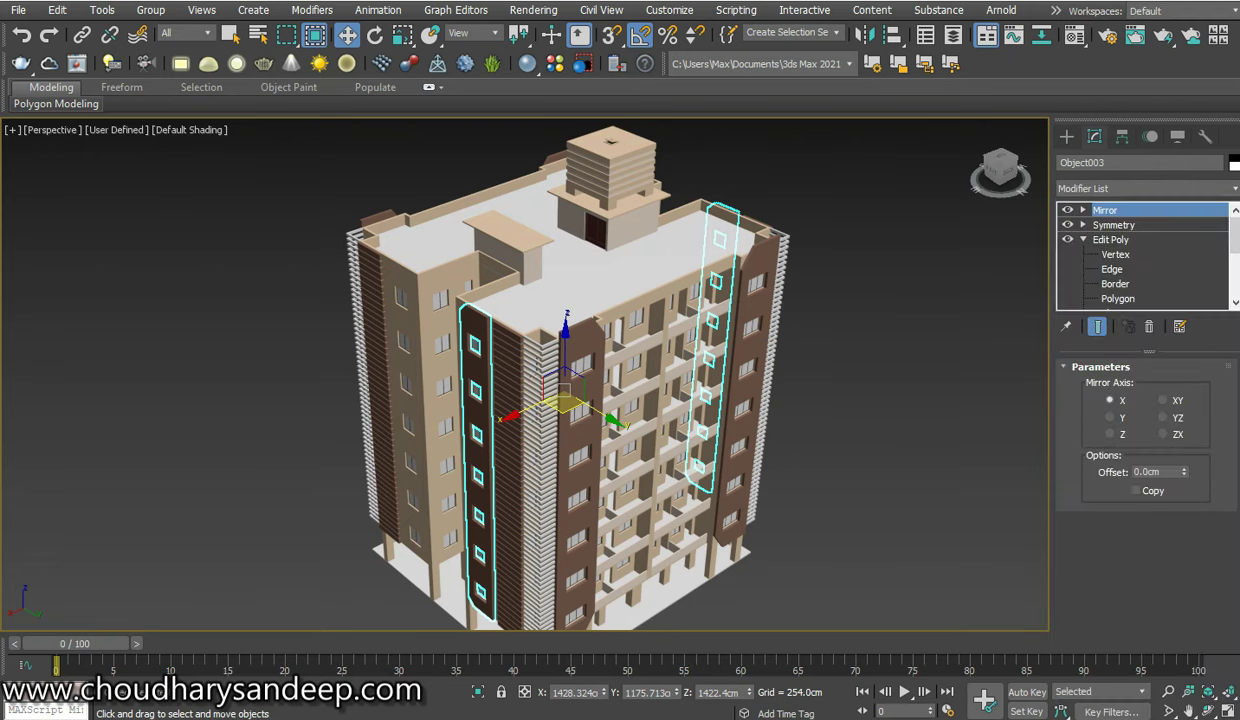
left_click(1109, 417)
left_click(1136, 490)
Orbit around the building to check the mirrored strips, then deselect everything
scroll(505, 375, "up", 3)
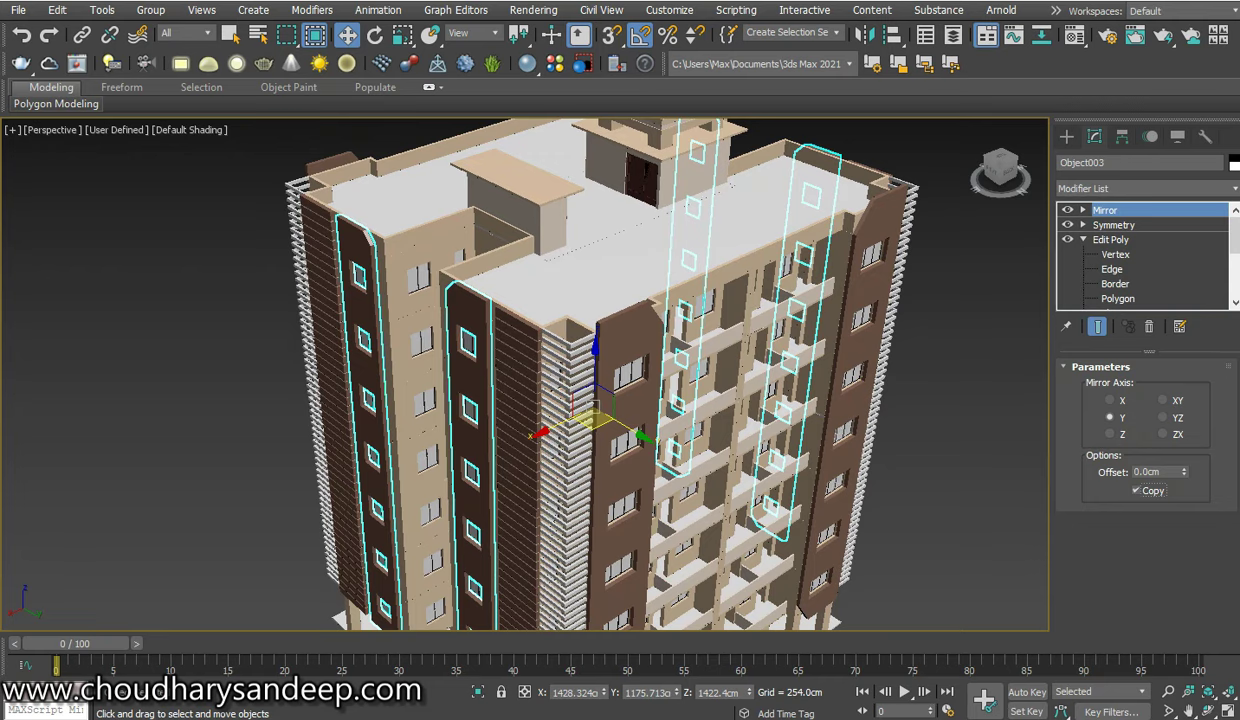
scroll(600, 375, "down", 3)
mouse_move(600, 400)
middle_mouse_down("alt")
mouse_move(680, 395)
mouse_move(620, 380)
mouse_move(525, 385)
middle_mouse_up("alt")
key("ctrl+d")
scroll(555, 375, "up", 3)
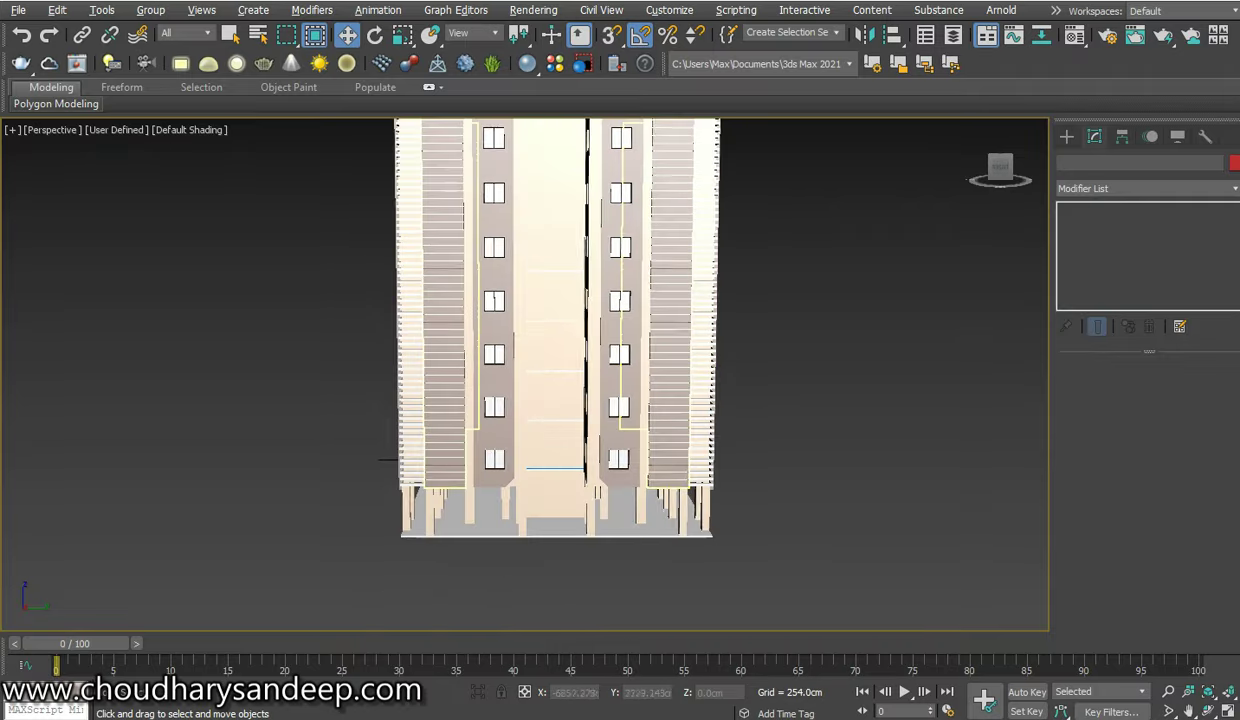
mouse_move(518, 340)
middle_mouse_down("alt")
mouse_move(470, 338)
mouse_move(460, 290)
middle_mouse_up("alt")
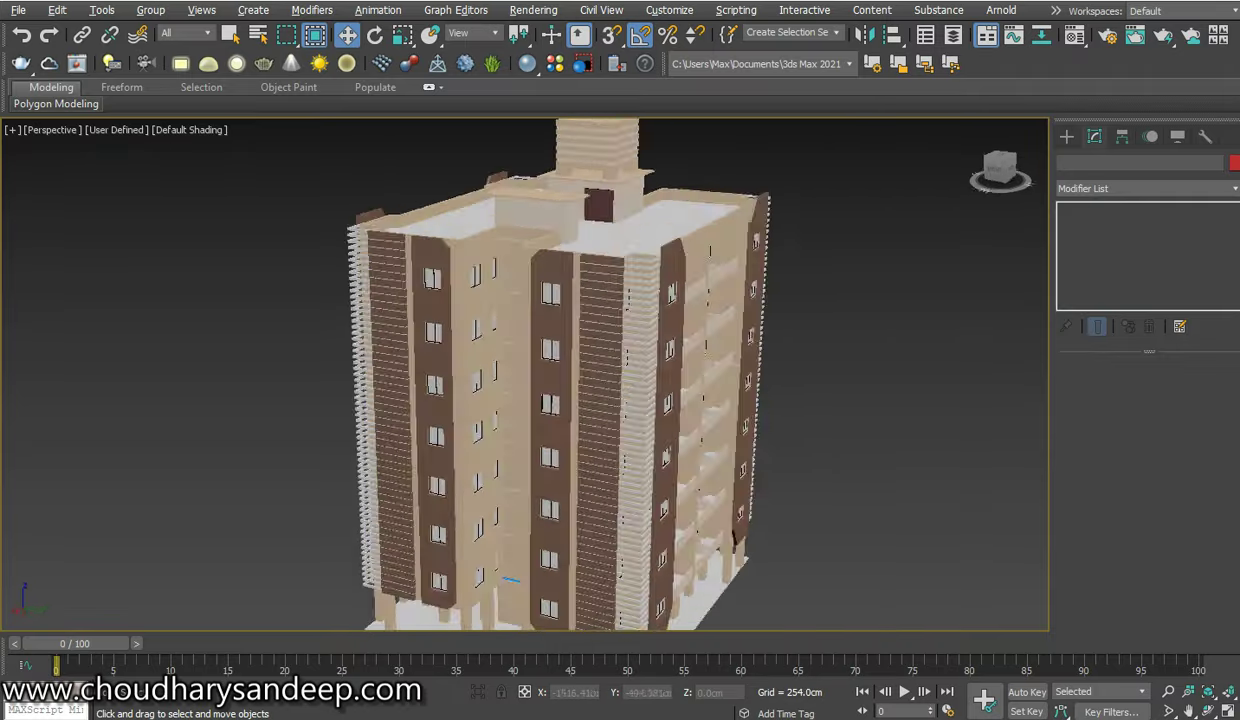
middle_click_drag(480, 405, 465, 405, "alt")
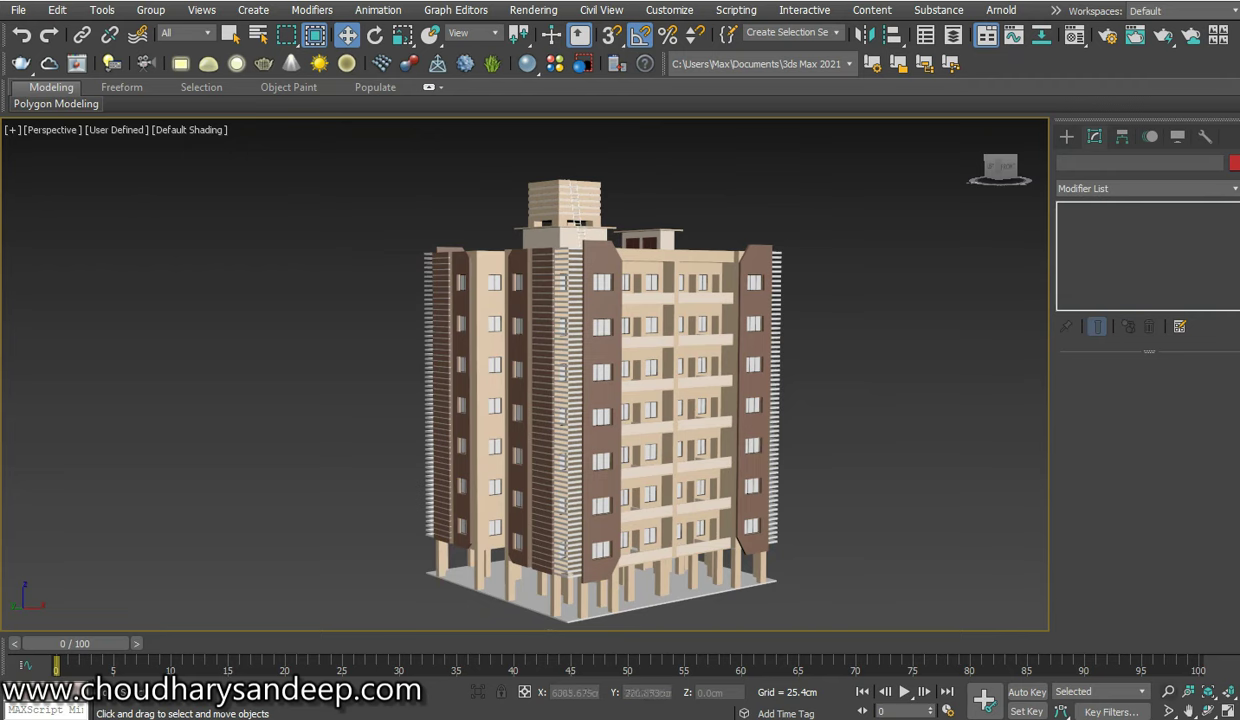
key("alt+z")
left_click_drag(494, 346, 494, 320)
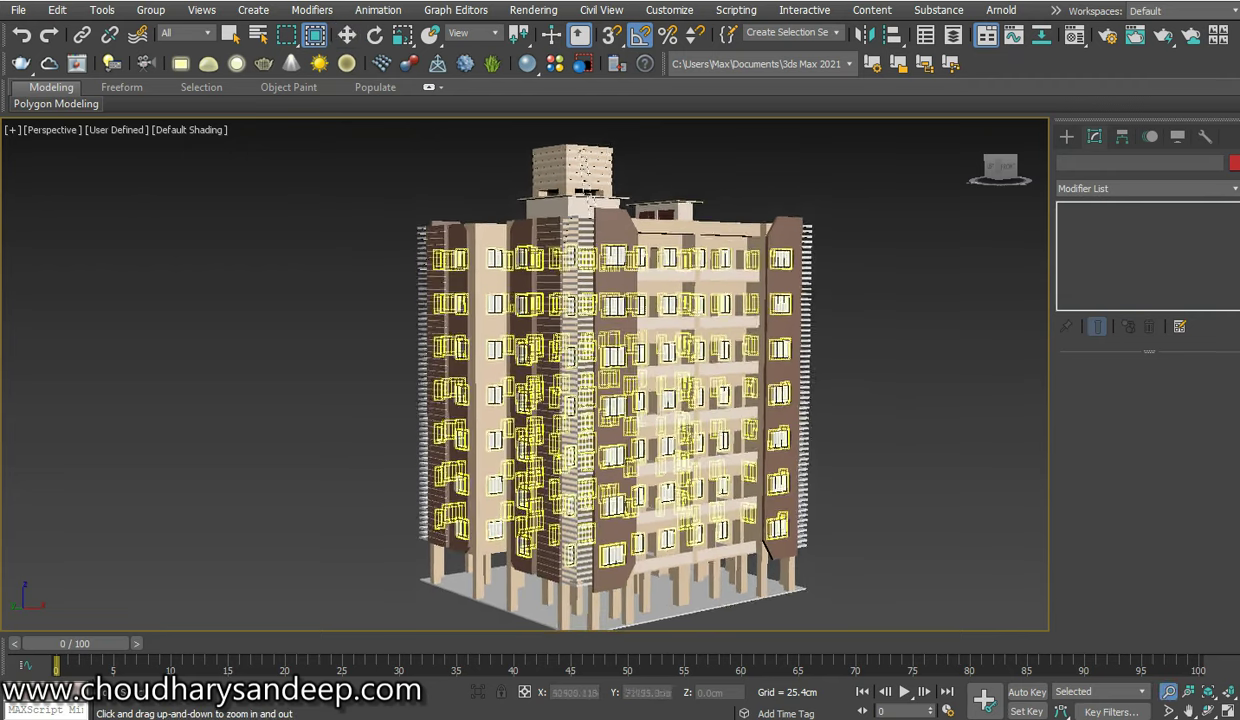
left_click_drag(572, 372, 572, 345)
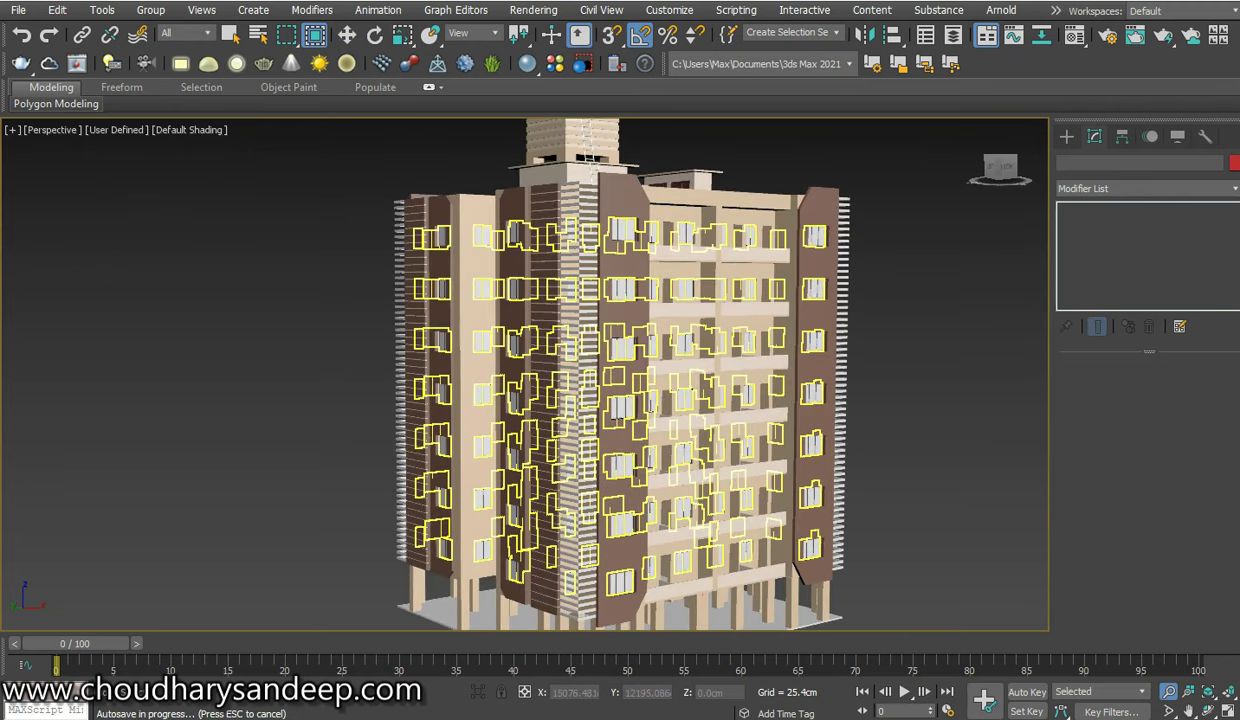
key("w")
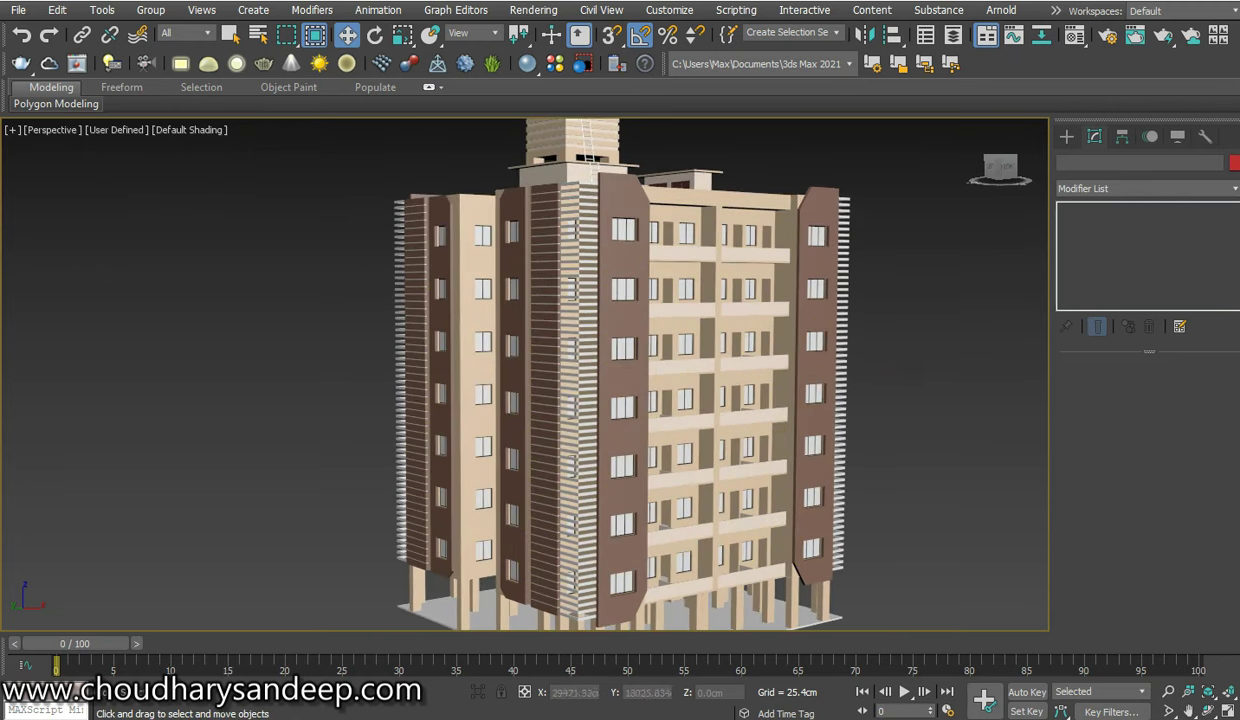